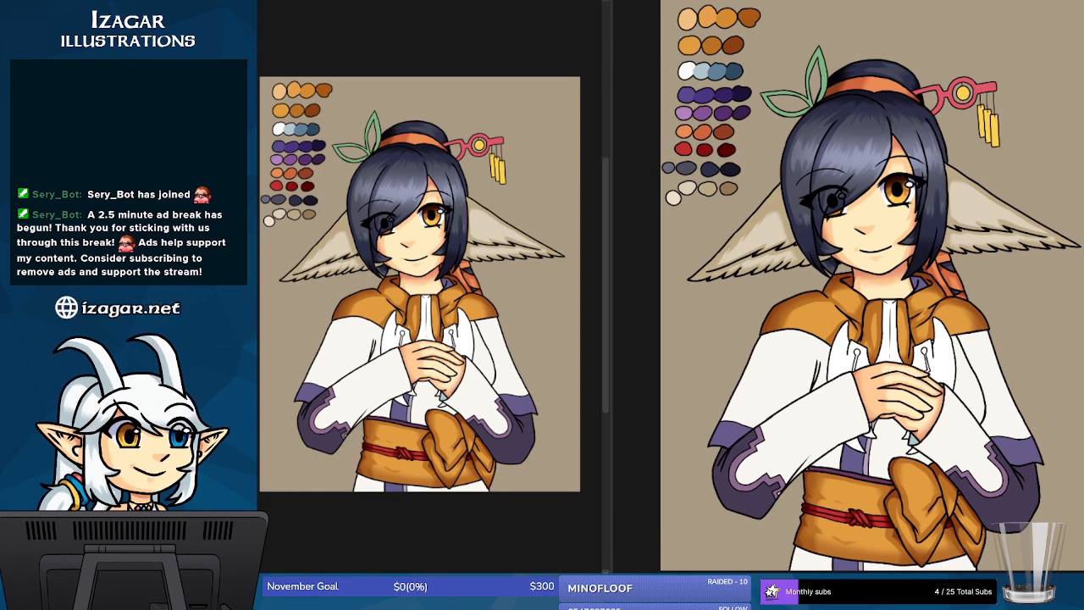
{"action": "key", "text": "ctrl+plus"}
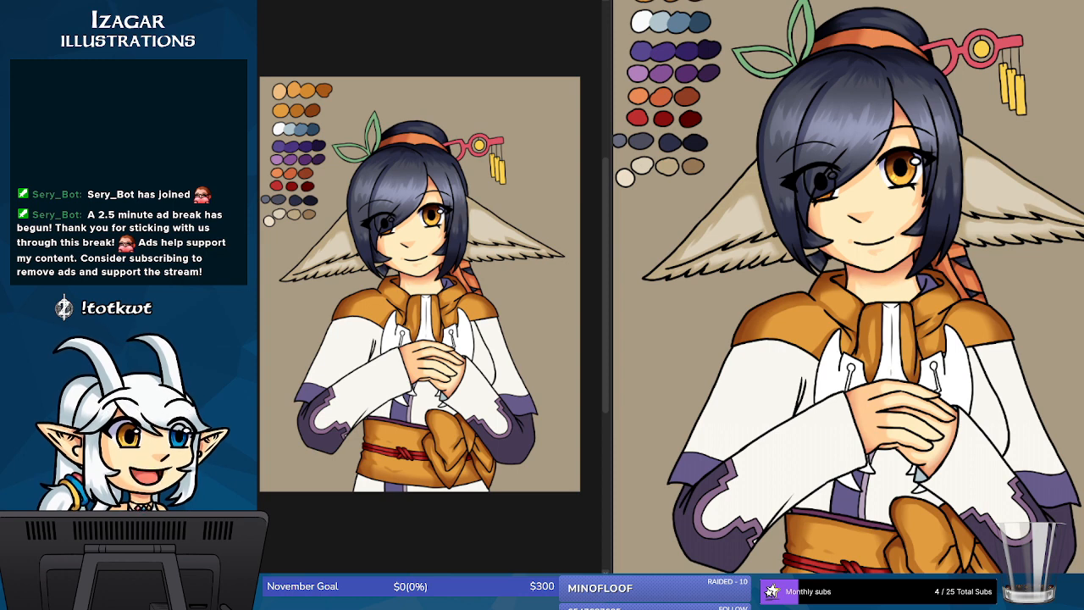
{"action": "key", "text": "Delete"}
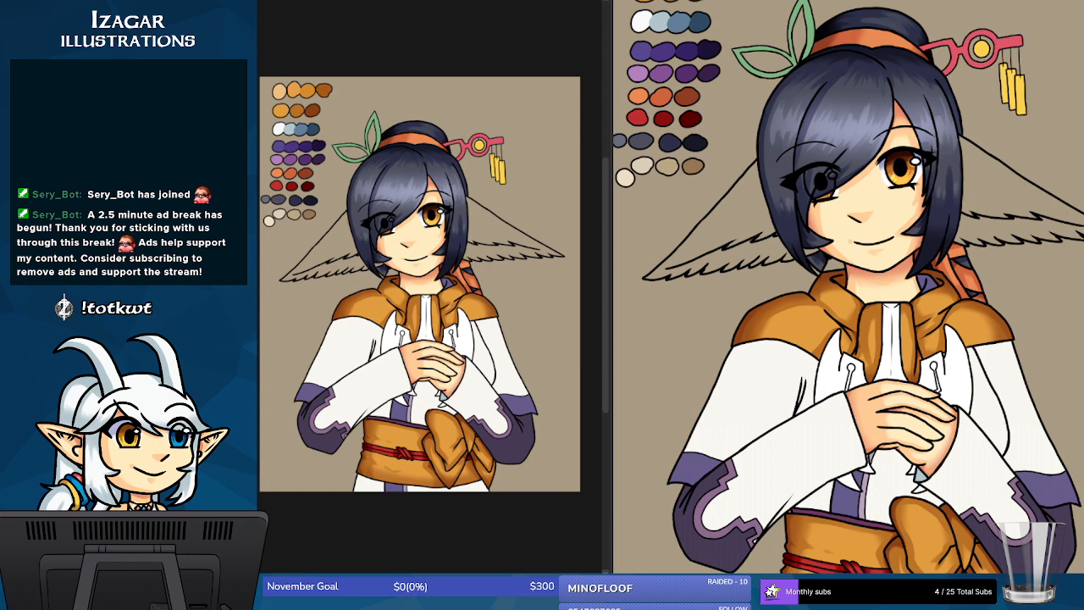
{"action": "key", "text": "ctrl+z"}
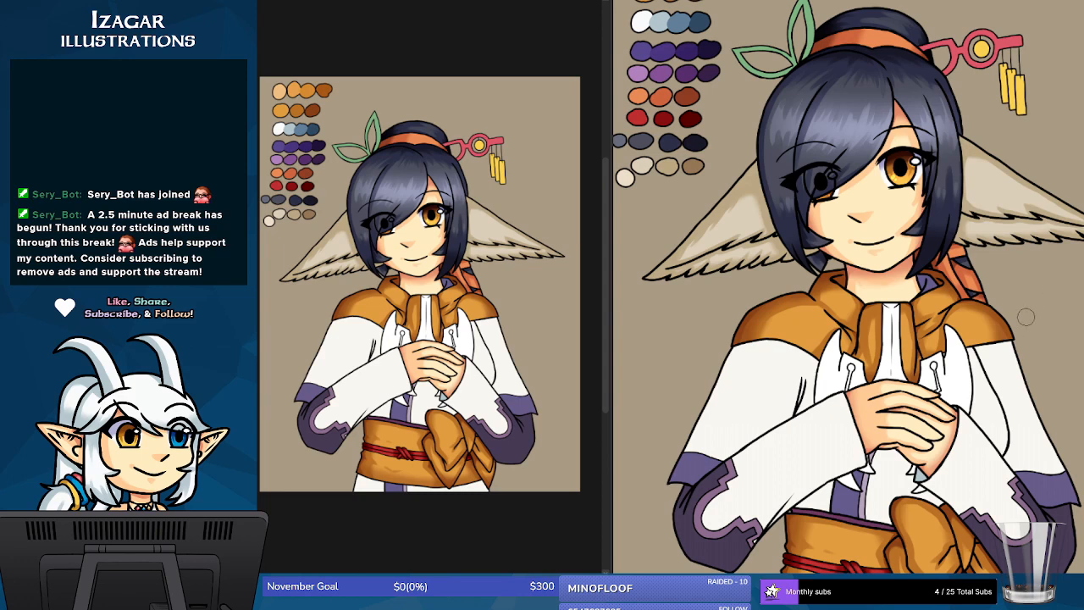
{"action": "mouse_move", "coordinate": [1035, 310]}
{"action": "left_mouse_down"}
{"action": "mouse_move", "coordinate": [1021, 322]}
{"action": "mouse_move", "coordinate": [1037, 332]}
{"action": "left_mouse_up"}
{"action": "left_click_drag", "start_coordinate": [1024, 322], "coordinate": [1062, 321]}
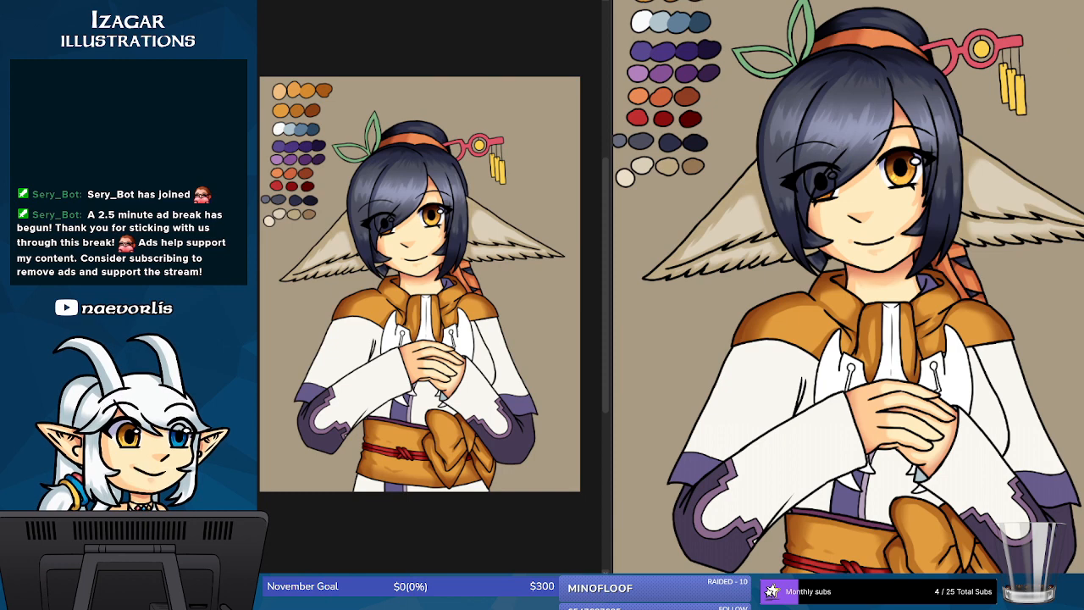
{"action": "key", "text": "ctrl+z"}
{"action": "key", "text": "ctrl+y"}
{"action": "left_click", "coordinate": [862, 506]}
{"action": "key", "text": "ctrl+z"}
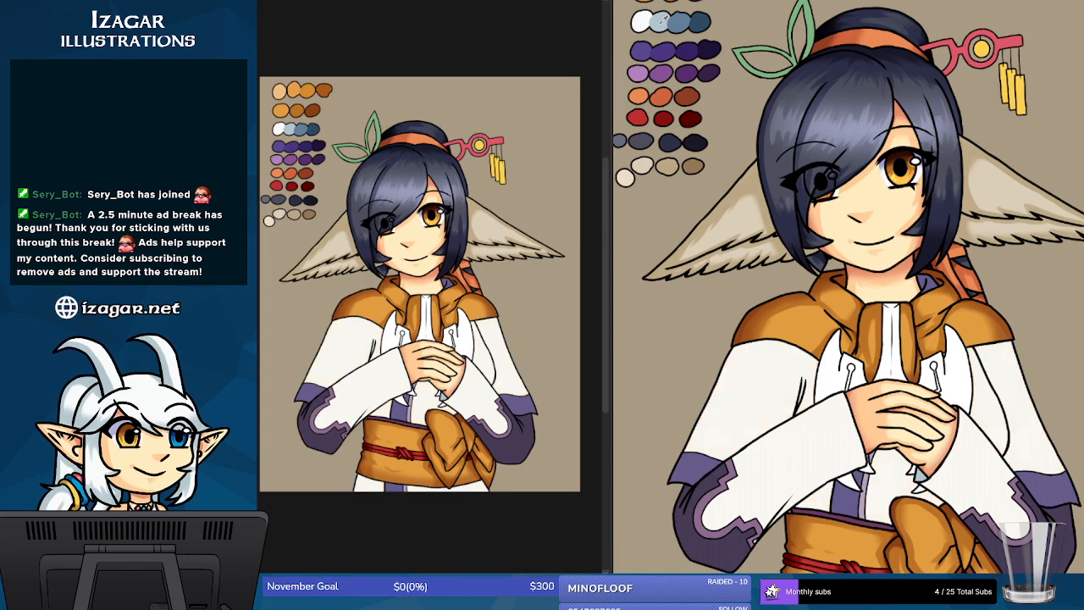
- Try light blue shading on the character's right upper sleeve, with fold strokes from the shoulder down and beside the inner arm
{"action": "key", "text": "ctrl+plus"}
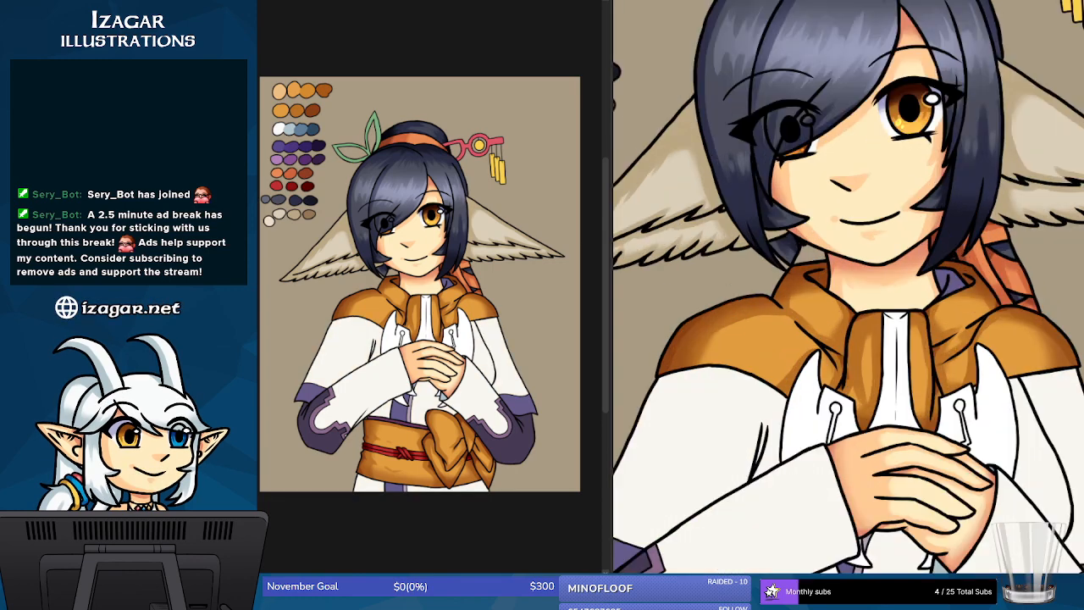
{"action": "scroll", "coordinate": [952, 534], "scroll_direction": "left", "scroll_amount": 3}
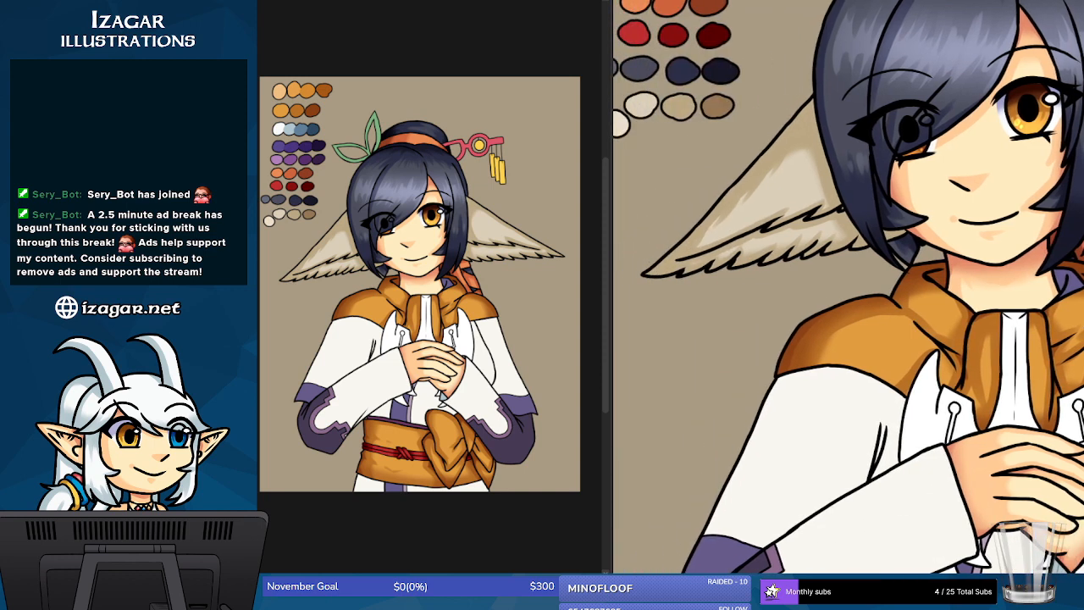
{"action": "scroll", "coordinate": [663, 278], "scroll_direction": "down", "scroll_amount": 3}
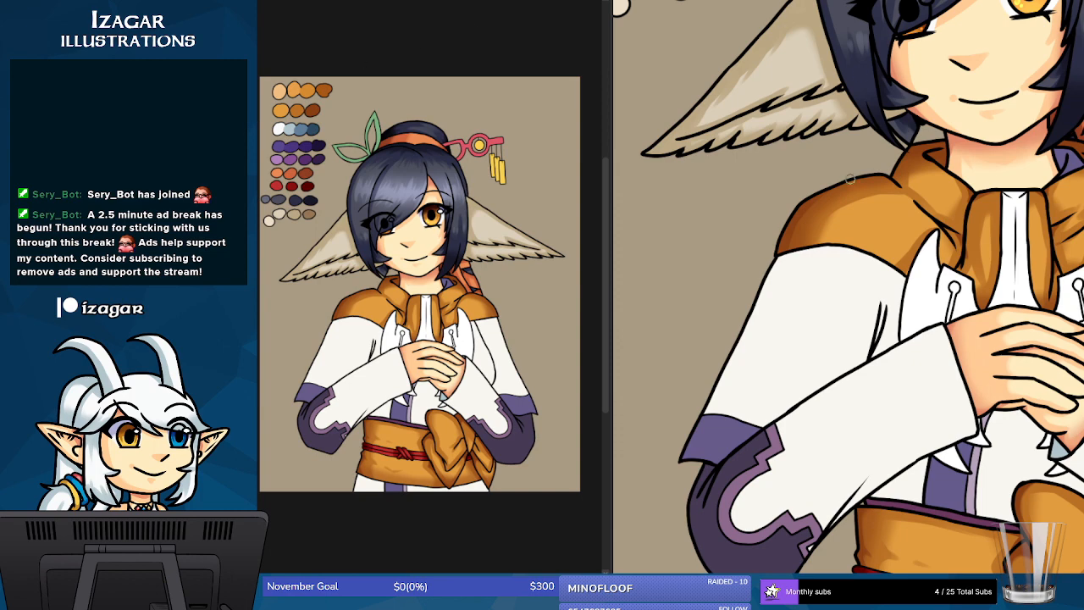
{"action": "left_click_drag", "start_coordinate": [809, 254], "coordinate": [761, 373]}
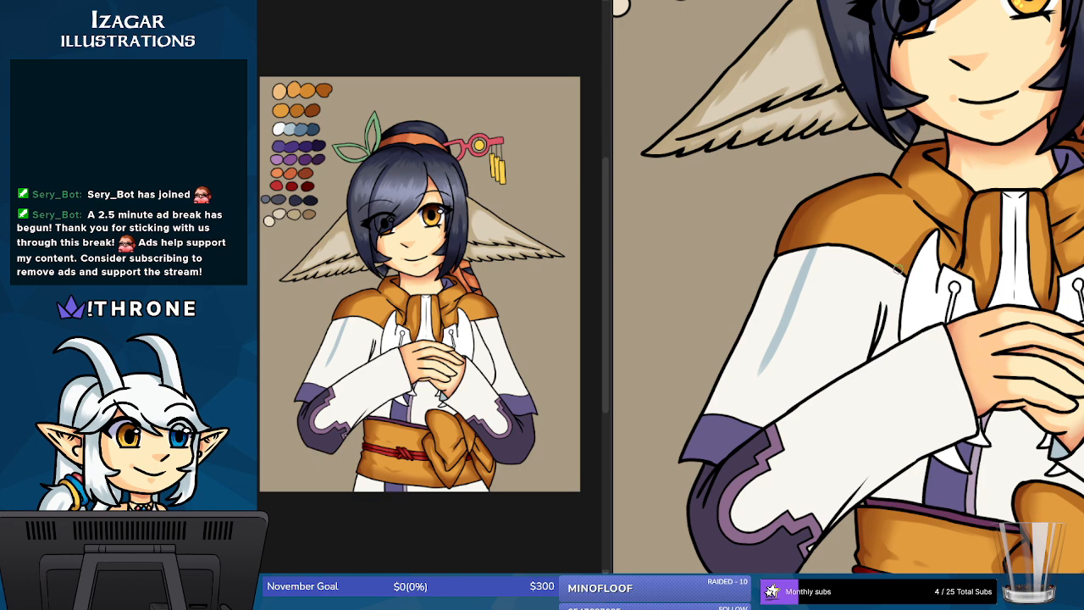
{"action": "left_click_drag", "start_coordinate": [897, 269], "coordinate": [892, 321]}
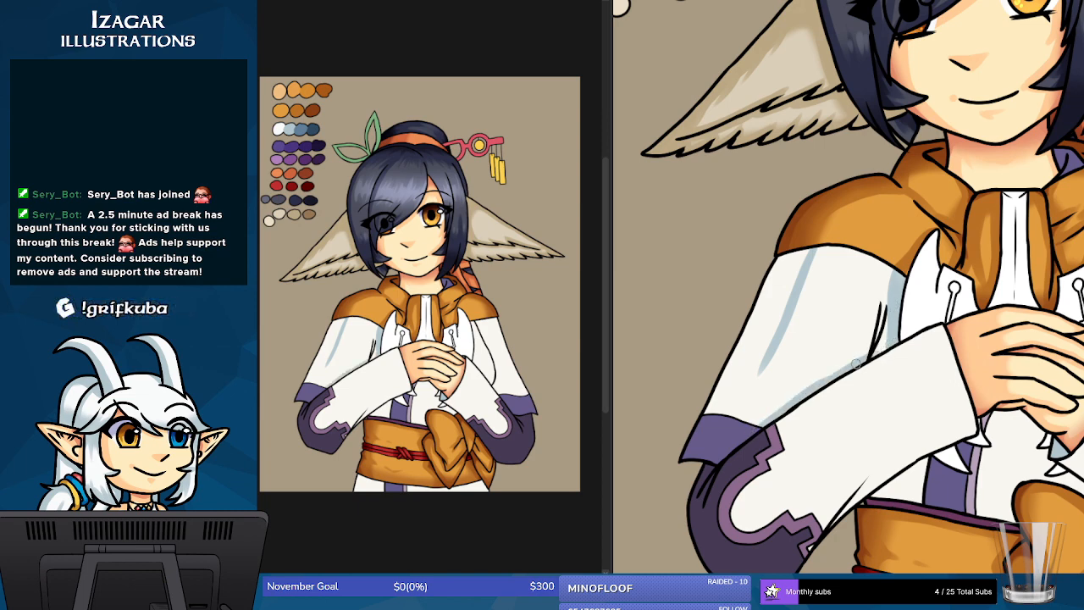
{"action": "mouse_move", "coordinate": [884, 303]}
{"action": "left_mouse_down"}
{"action": "mouse_move", "coordinate": [871, 351]}
{"action": "mouse_move", "coordinate": [890, 271]}
{"action": "mouse_move", "coordinate": [874, 344]}
{"action": "mouse_move", "coordinate": [875, 288]}
{"action": "mouse_move", "coordinate": [875, 339]}
{"action": "mouse_move", "coordinate": [888, 314]}
{"action": "mouse_move", "coordinate": [881, 344]}
{"action": "left_mouse_up"}
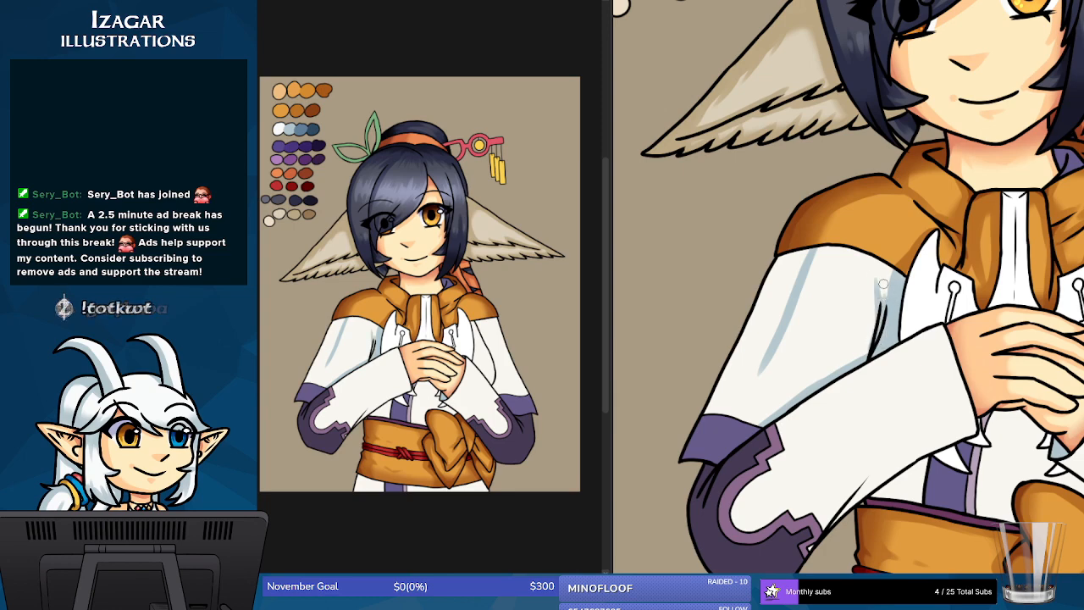
{"action": "mouse_move", "coordinate": [885, 299]}
{"action": "left_mouse_down"}
{"action": "mouse_move", "coordinate": [862, 370]}
{"action": "mouse_move", "coordinate": [881, 289]}
{"action": "left_mouse_up"}
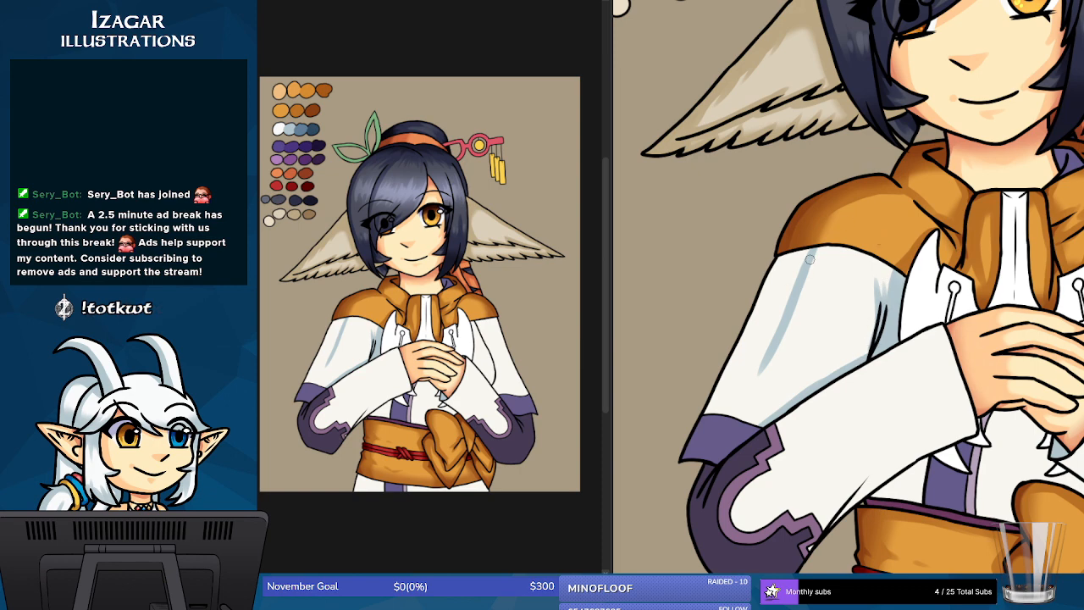
{"action": "mouse_move", "coordinate": [811, 260]}
{"action": "left_mouse_down"}
{"action": "mouse_move", "coordinate": [786, 346]}
{"action": "mouse_move", "coordinate": [745, 424]}
{"action": "mouse_move", "coordinate": [755, 430]}
{"action": "left_mouse_up"}
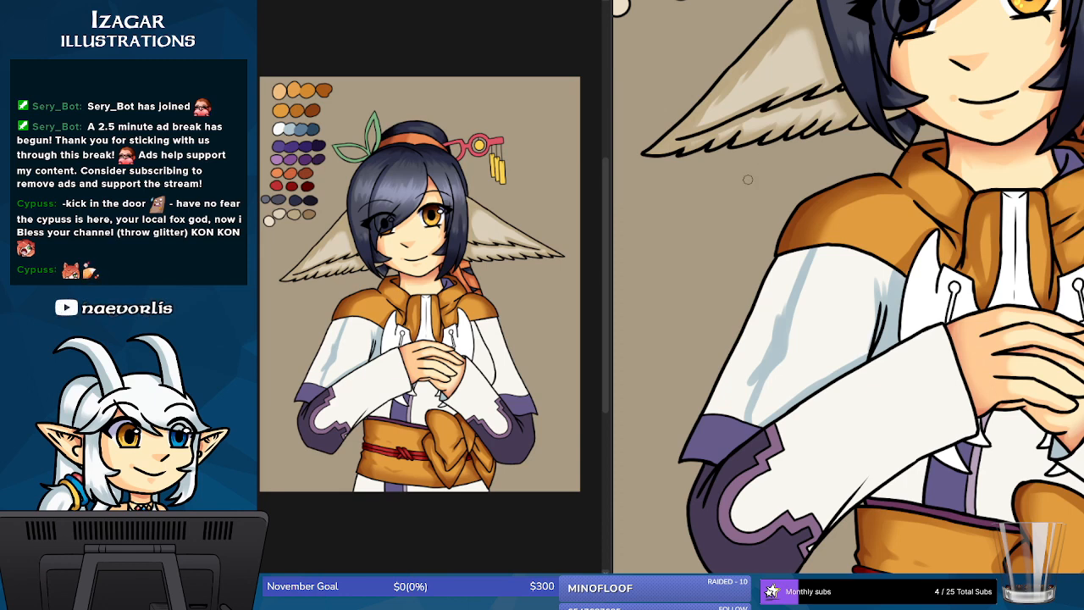
{"action": "mouse_move", "coordinate": [710, 411]}
{"action": "left_mouse_down"}
{"action": "mouse_move", "coordinate": [733, 350]}
{"action": "mouse_move", "coordinate": [749, 391]}
{"action": "mouse_move", "coordinate": [752, 379]}
{"action": "left_mouse_up"}
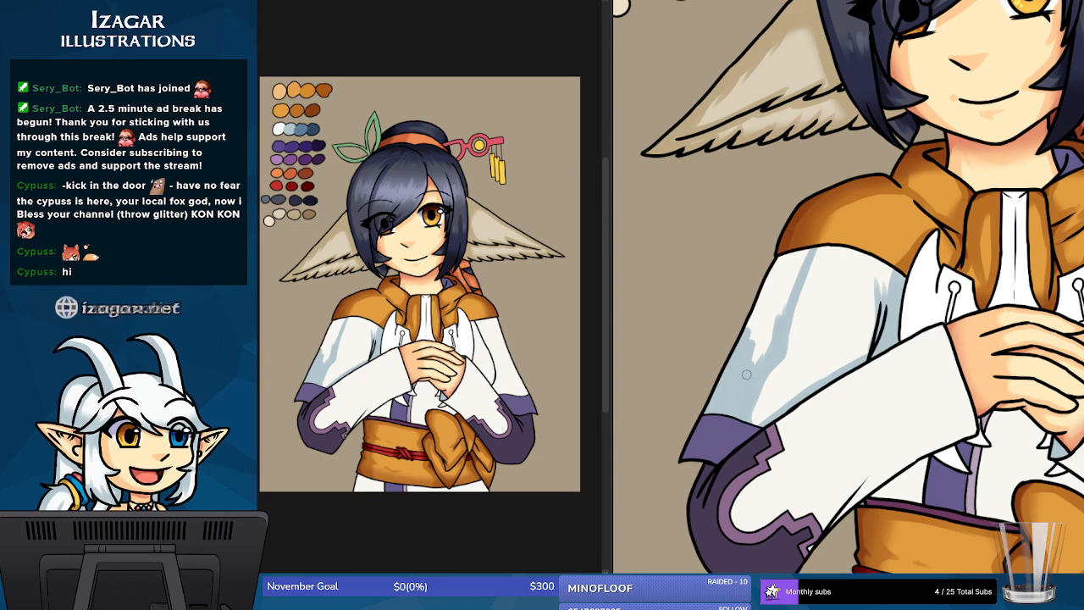
{"action": "mouse_move", "coordinate": [750, 336]}
{"action": "left_mouse_down"}
{"action": "mouse_move", "coordinate": [777, 263]}
{"action": "mouse_move", "coordinate": [771, 326]}
{"action": "mouse_move", "coordinate": [796, 254]}
{"action": "mouse_move", "coordinate": [751, 373]}
{"action": "mouse_move", "coordinate": [786, 301]}
{"action": "left_mouse_up"}
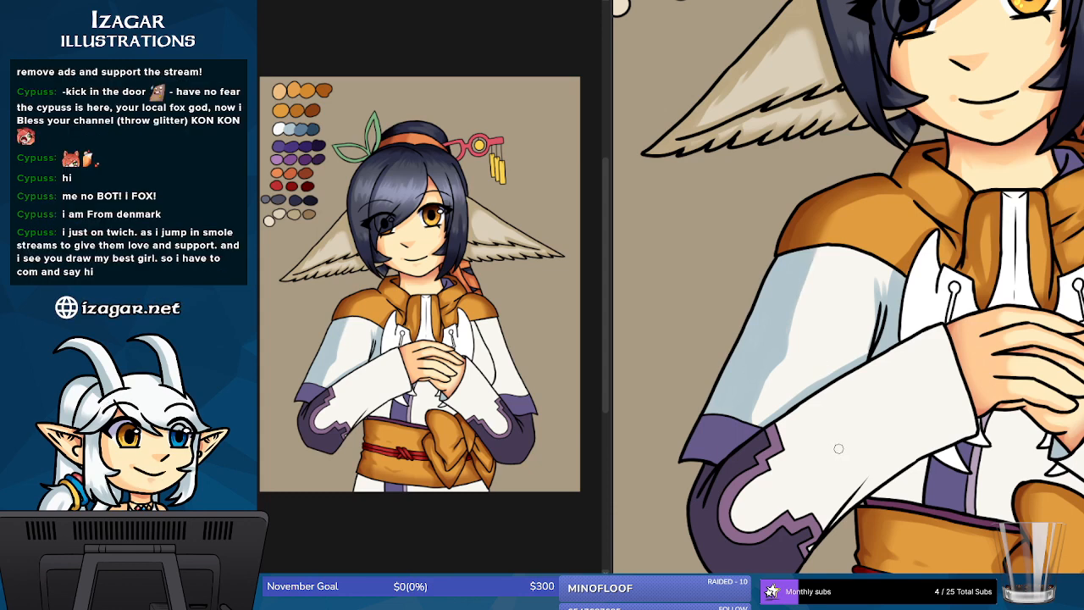
- Undo all the light blue shading strokes on the character's right upper sleeve
{"action": "key", "text": "ctrl+z"}
{"action": "key", "text": "ctrl+z"}
{"action": "key", "text": "ctrl+z"}
{"action": "key", "text": "ctrl+z"}
{"action": "key", "text": "ctrl+z"}
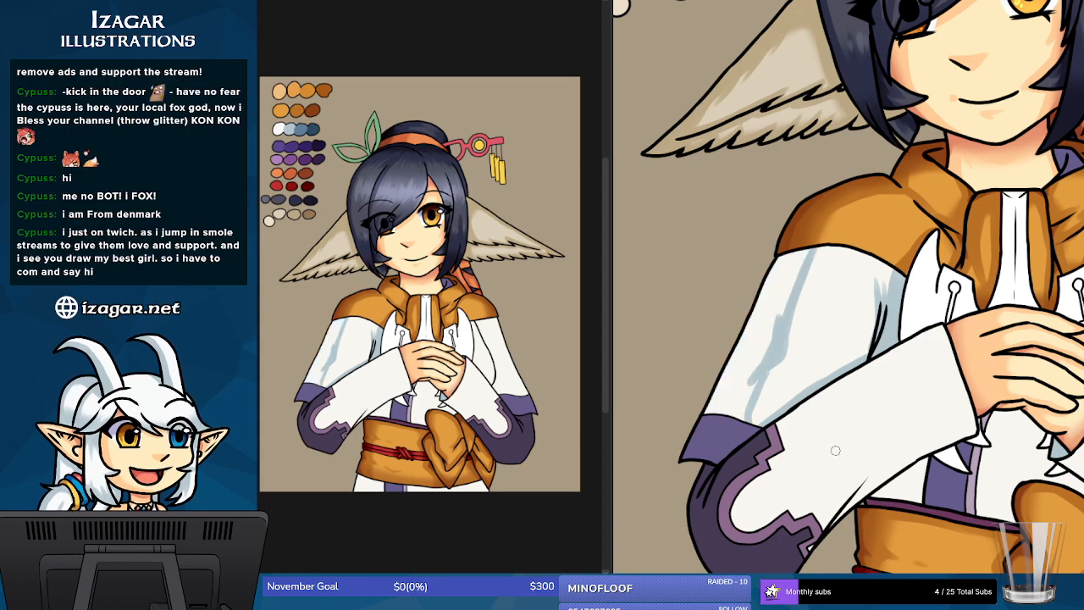
{"action": "key", "text": "ctrl+z"}
{"action": "key", "text": "ctrl+z"}
{"action": "key", "text": "ctrl+z"}
{"action": "key", "text": "ctrl+z"}
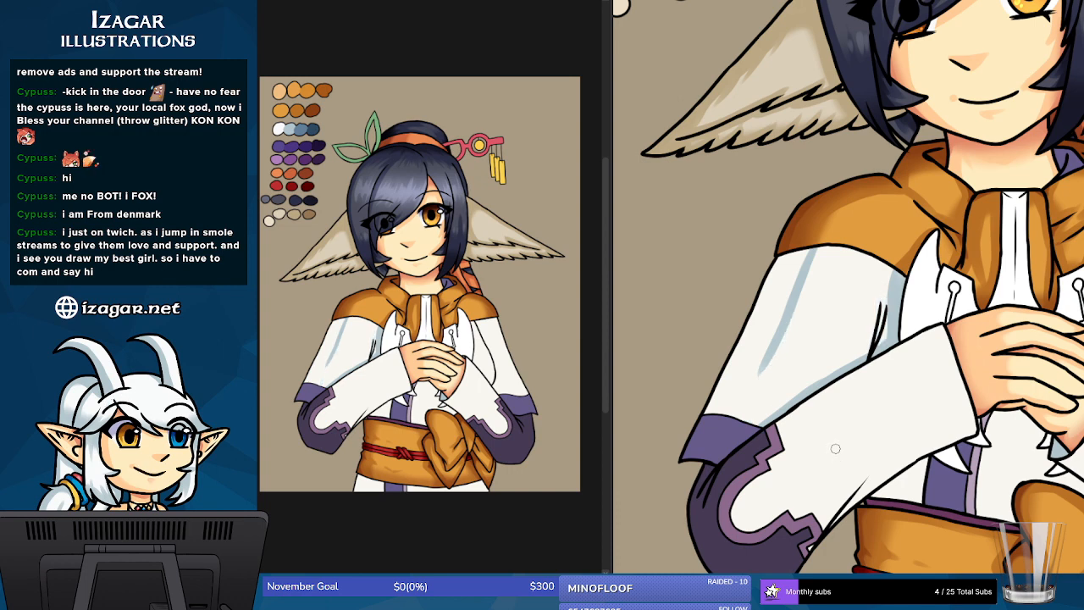
{"action": "key", "text": "ctrl+z"}
{"action": "key", "text": "ctrl+z"}
{"action": "key", "text": "ctrl+z"}
{"action": "key", "text": "ctrl+z"}
{"action": "key", "text": "ctrl+z"}
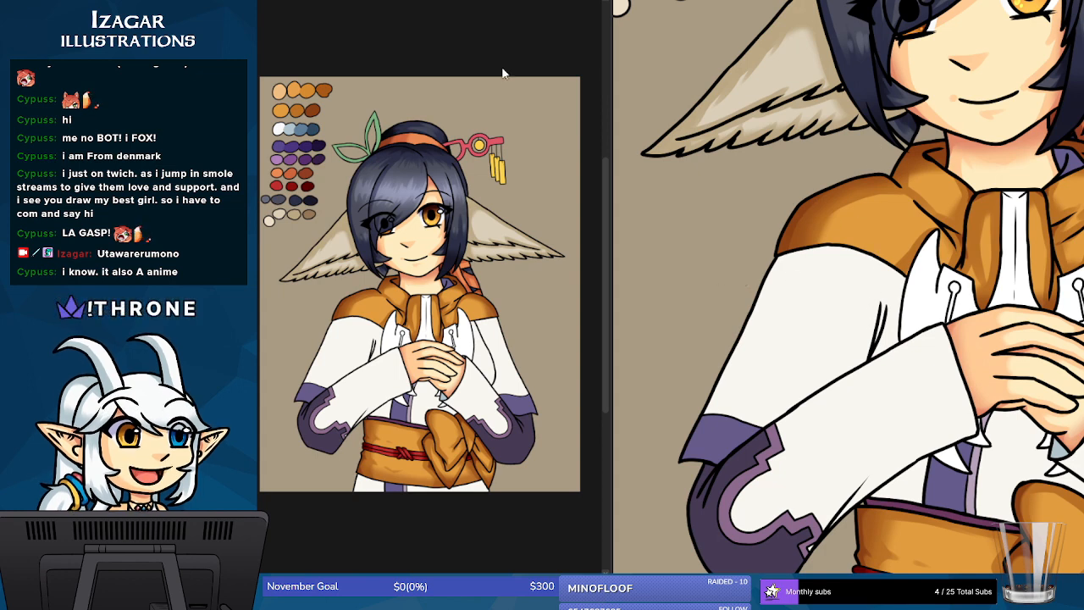
- Paint a light blue shadow along the outer edge of the character's right upper sleeve, from the shoulder seam to the purple cuff
{"action": "left_click_drag", "start_coordinate": [812, 243], "coordinate": [778, 320]}
{"action": "mouse_move", "coordinate": [815, 244]}
{"action": "left_mouse_down"}
{"action": "mouse_move", "coordinate": [777, 315]}
{"action": "mouse_move", "coordinate": [747, 392]}
{"action": "left_mouse_up"}
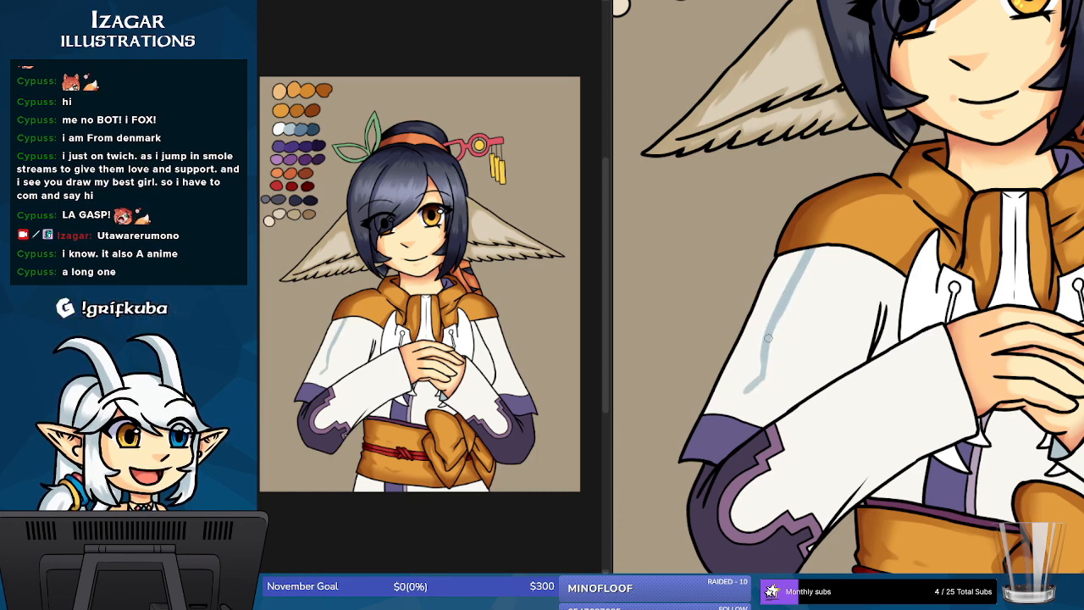
{"action": "mouse_move", "coordinate": [766, 343]}
{"action": "left_mouse_down"}
{"action": "mouse_move", "coordinate": [767, 376]}
{"action": "mouse_move", "coordinate": [728, 415]}
{"action": "left_mouse_up"}
{"action": "mouse_move", "coordinate": [768, 258]}
{"action": "left_mouse_down"}
{"action": "mouse_move", "coordinate": [750, 326]}
{"action": "mouse_move", "coordinate": [772, 305]}
{"action": "left_mouse_up"}
{"action": "mouse_move", "coordinate": [803, 250]}
{"action": "left_mouse_down"}
{"action": "mouse_move", "coordinate": [726, 383]}
{"action": "mouse_move", "coordinate": [760, 322]}
{"action": "mouse_move", "coordinate": [755, 380]}
{"action": "mouse_move", "coordinate": [722, 410]}
{"action": "mouse_move", "coordinate": [742, 379]}
{"action": "mouse_move", "coordinate": [725, 413]}
{"action": "mouse_move", "coordinate": [705, 422]}
{"action": "left_mouse_up"}
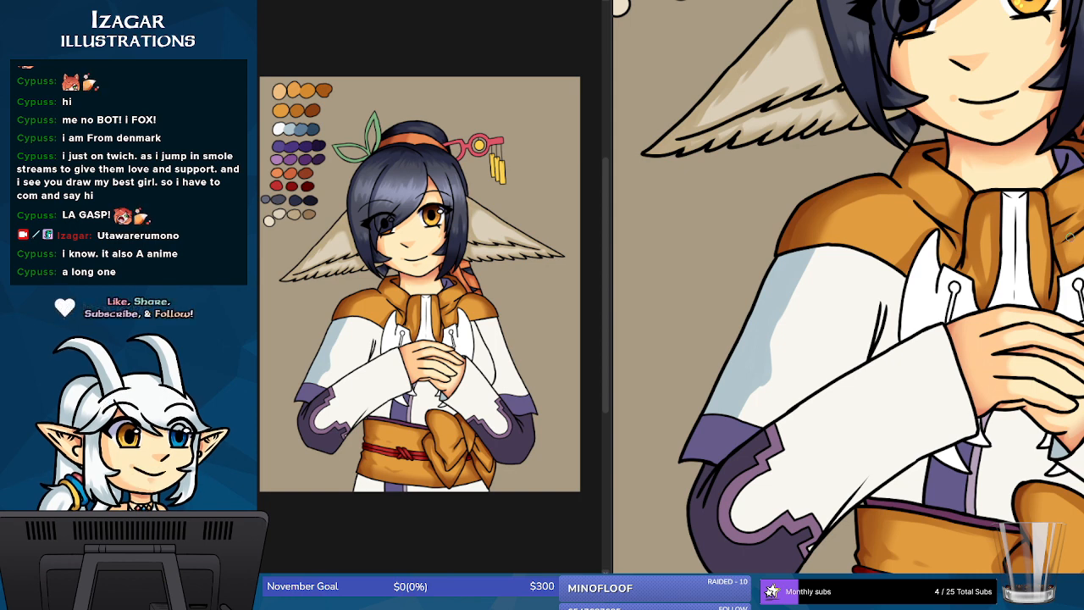
- Add light blue shading to the inner armpit folds and lower edge of the character's right upper sleeve above the forearm
{"action": "left_click_drag", "start_coordinate": [893, 273], "coordinate": [892, 320]}
{"action": "mouse_move", "coordinate": [901, 274]}
{"action": "left_mouse_down"}
{"action": "mouse_move", "coordinate": [876, 358]}
{"action": "mouse_move", "coordinate": [896, 341]}
{"action": "left_mouse_up"}
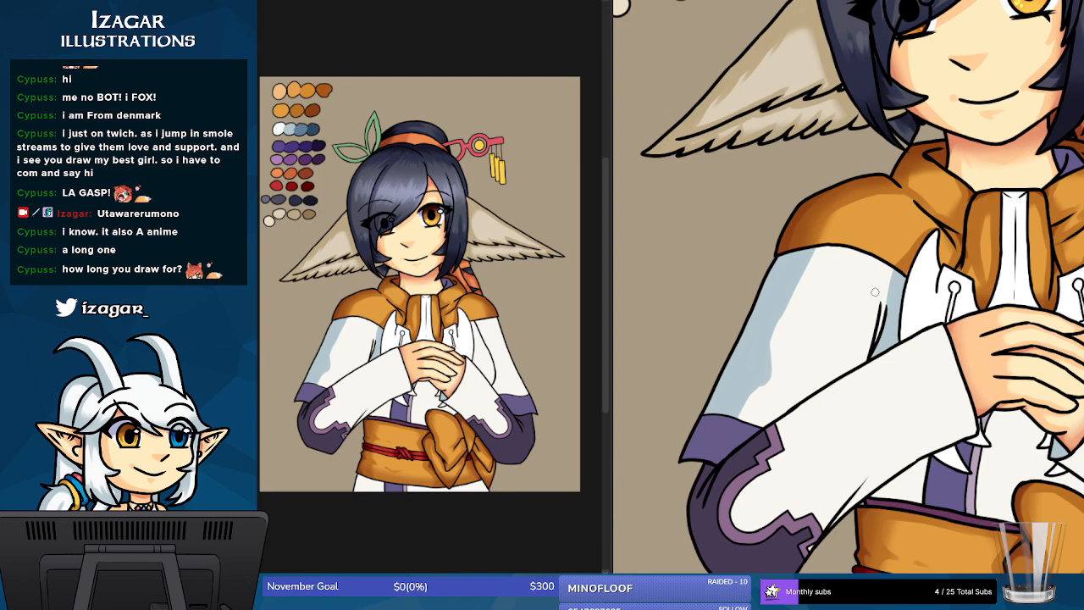
{"action": "left_click_drag", "start_coordinate": [878, 291], "coordinate": [878, 344]}
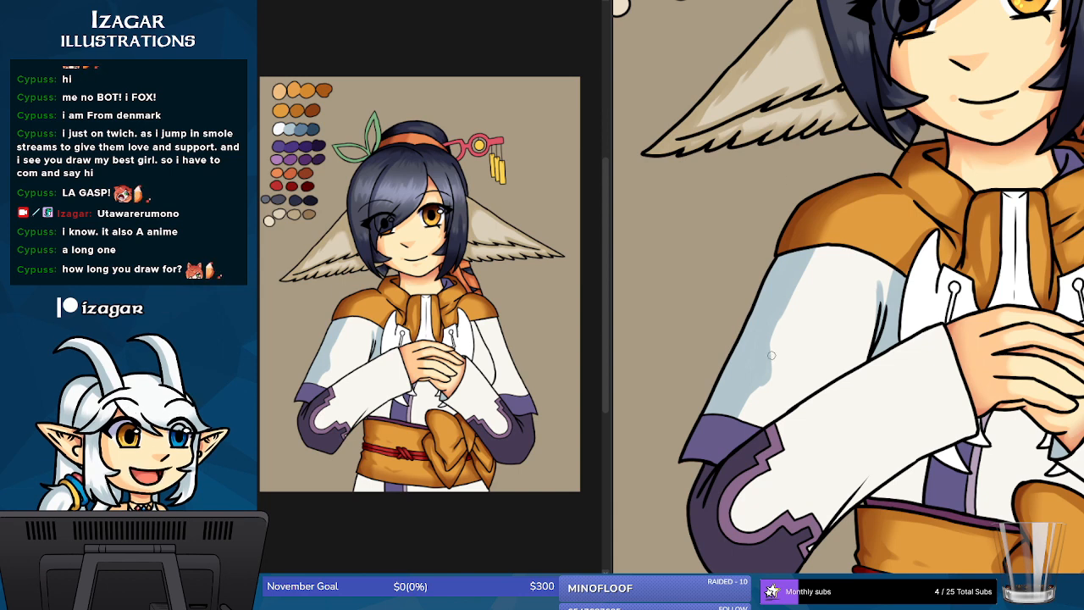
{"action": "mouse_move", "coordinate": [760, 425]}
{"action": "left_mouse_down"}
{"action": "mouse_move", "coordinate": [879, 355]}
{"action": "mouse_move", "coordinate": [754, 430]}
{"action": "mouse_move", "coordinate": [856, 369]}
{"action": "left_mouse_up"}
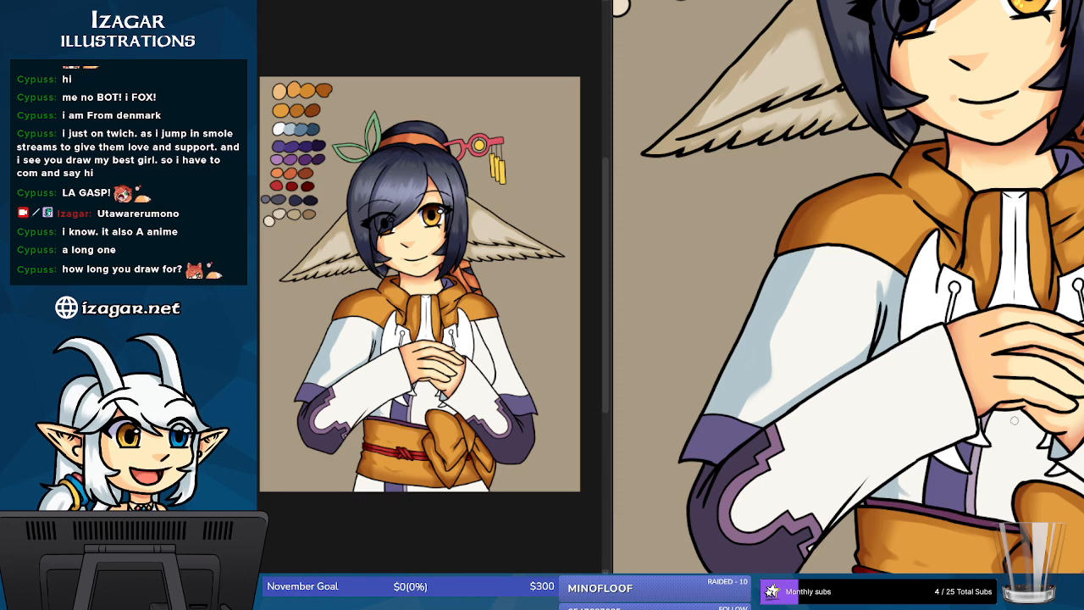
- Try light blue shading along the outer edge of the character's left upper sleeve
{"action": "scroll", "coordinate": [847, 288], "scroll_direction": "right", "scroll_amount": 2}
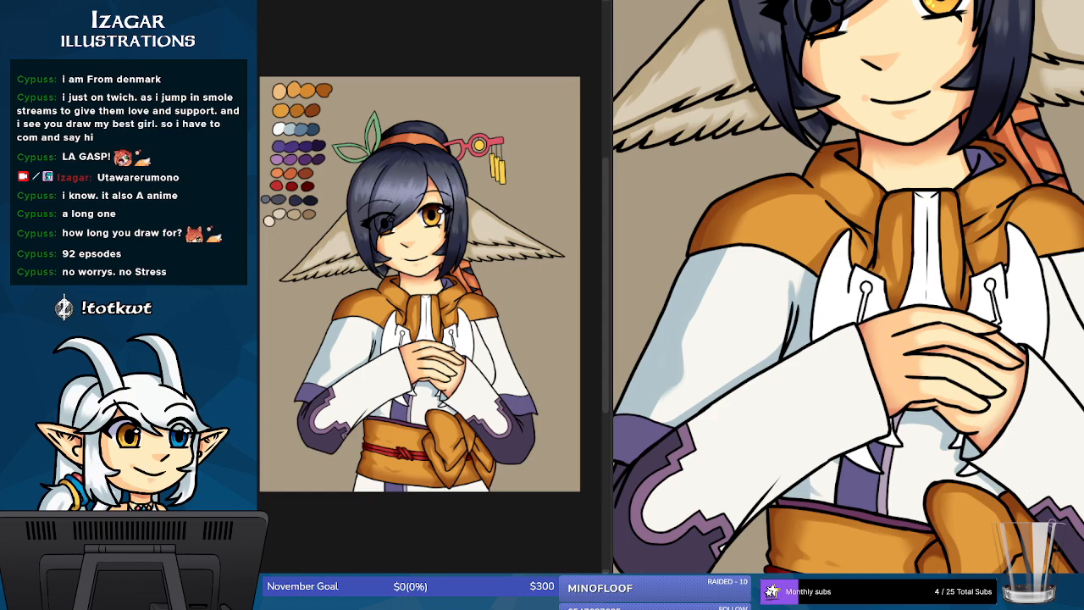
{"action": "scroll", "coordinate": [848, 288], "scroll_direction": "right", "scroll_amount": 3}
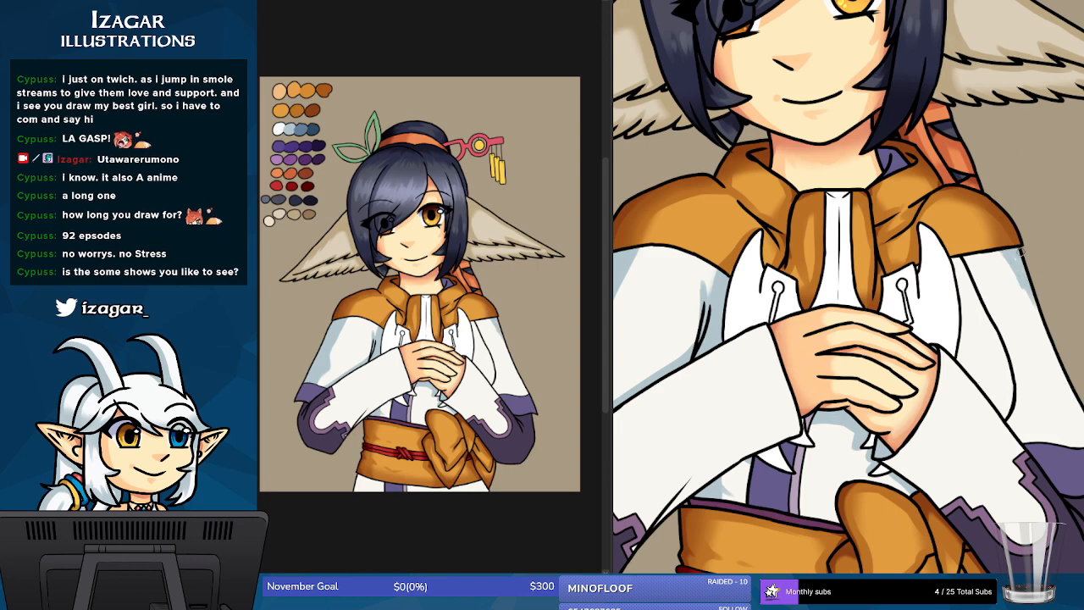
{"action": "left_click_drag", "start_coordinate": [1031, 320], "coordinate": [1036, 335]}
{"action": "mouse_move", "coordinate": [1017, 269]}
{"action": "left_mouse_down"}
{"action": "mouse_move", "coordinate": [1031, 317]}
{"action": "mouse_move", "coordinate": [1023, 259]}
{"action": "mouse_move", "coordinate": [1061, 382]}
{"action": "left_mouse_up"}
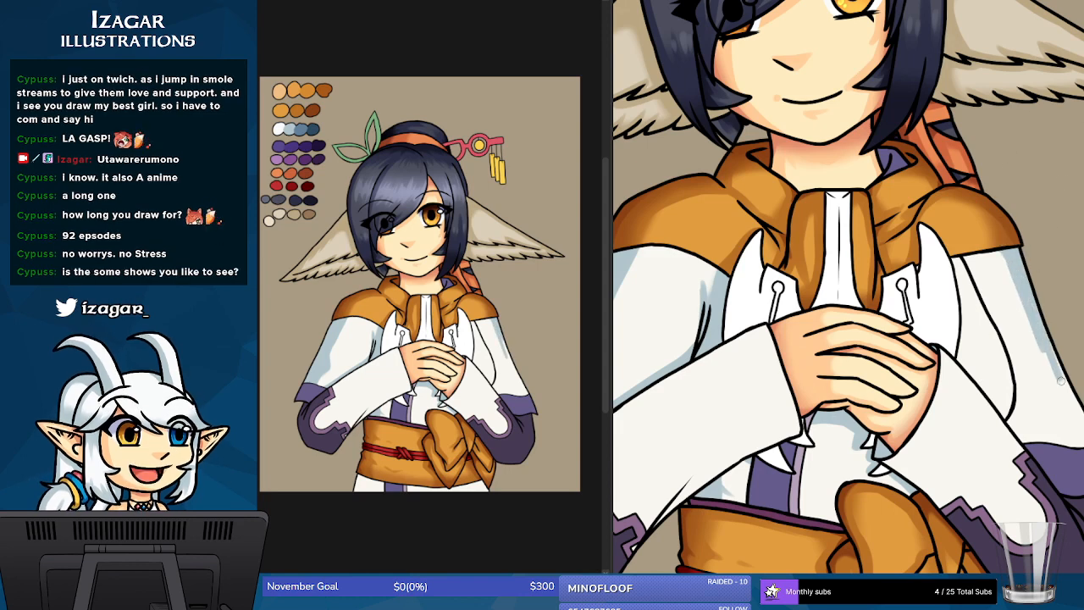
{"action": "left_click_drag", "start_coordinate": [1043, 307], "coordinate": [1073, 408]}
{"action": "left_click_drag", "start_coordinate": [1042, 353], "coordinate": [1068, 413]}
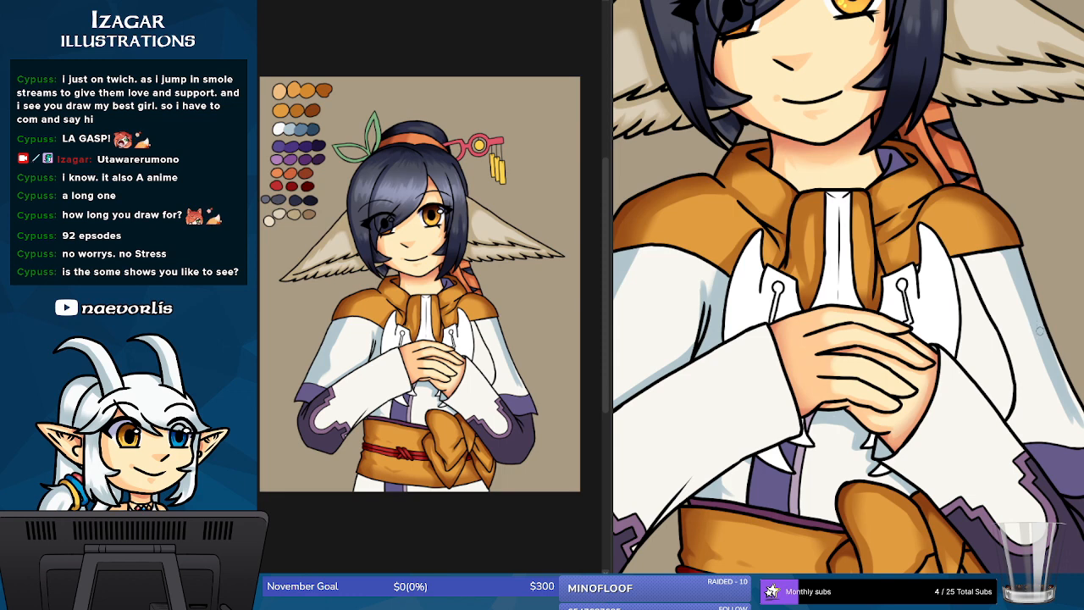
- Undo the light blue strokes on the character's left upper sleeve
{"action": "key", "text": "ctrl+z"}
{"action": "key", "text": "ctrl+z"}
{"action": "key", "text": "ctrl+z"}
{"action": "key", "text": "ctrl+z"}
{"action": "key", "text": "ctrl+z"}
{"action": "key", "text": "ctrl+z"}
{"action": "key", "text": "ctrl+z"}
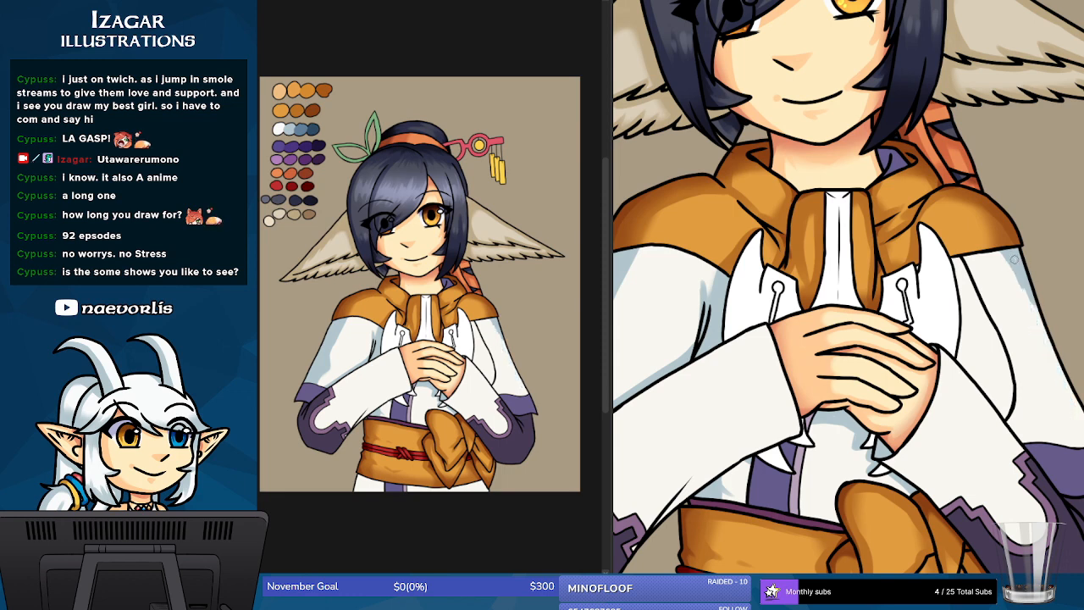
- Paint a light blue shadow along the outer edge of the character's left upper sleeve, from the shoulder seam towards the purple cuff
{"action": "left_click_drag", "start_coordinate": [1017, 272], "coordinate": [1037, 347]}
{"action": "left_click_drag", "start_coordinate": [1027, 293], "coordinate": [1045, 351]}
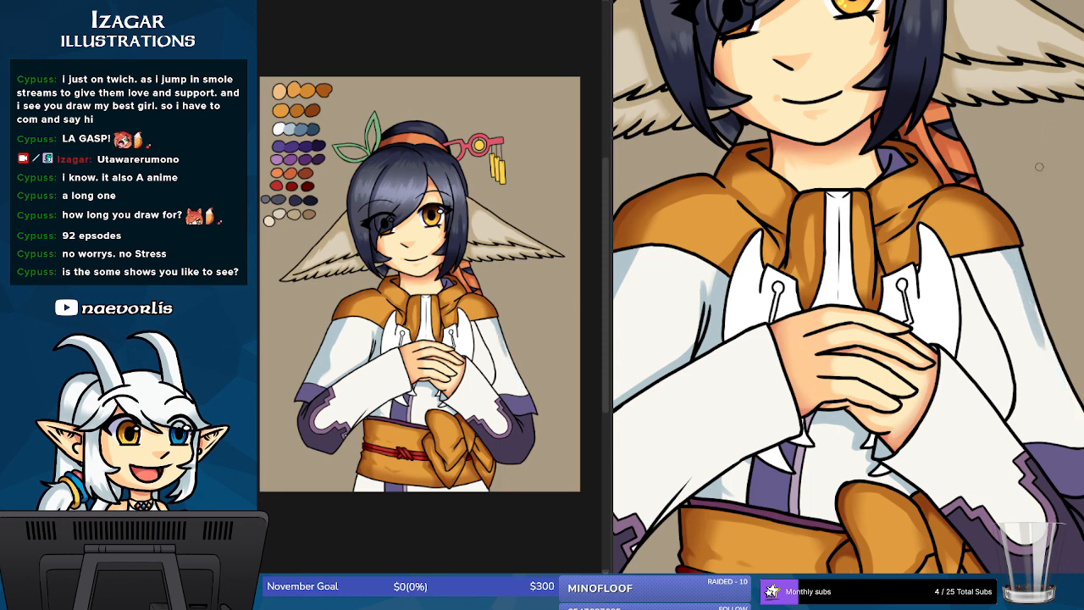
{"action": "mouse_move", "coordinate": [1017, 273]}
{"action": "left_mouse_down"}
{"action": "mouse_move", "coordinate": [1040, 332]}
{"action": "mouse_move", "coordinate": [1011, 245]}
{"action": "mouse_move", "coordinate": [1079, 412]}
{"action": "left_mouse_up"}
{"action": "left_click_drag", "start_coordinate": [1035, 310], "coordinate": [1074, 415]}
{"action": "left_click_drag", "start_coordinate": [1048, 364], "coordinate": [1080, 444]}
{"action": "left_click_drag", "start_coordinate": [1064, 382], "coordinate": [1083, 424]}
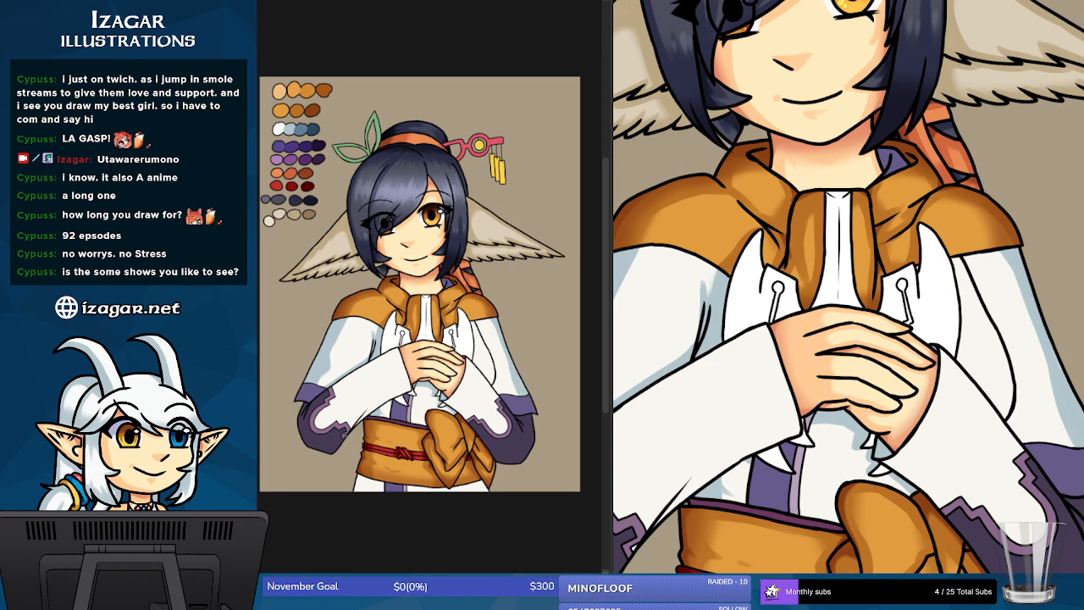
- Shade the white robe just below the orange sash in light blue, on both sides of the purple stripe
{"action": "scroll", "coordinate": [847, 288], "scroll_direction": "down", "scroll_amount": 5}
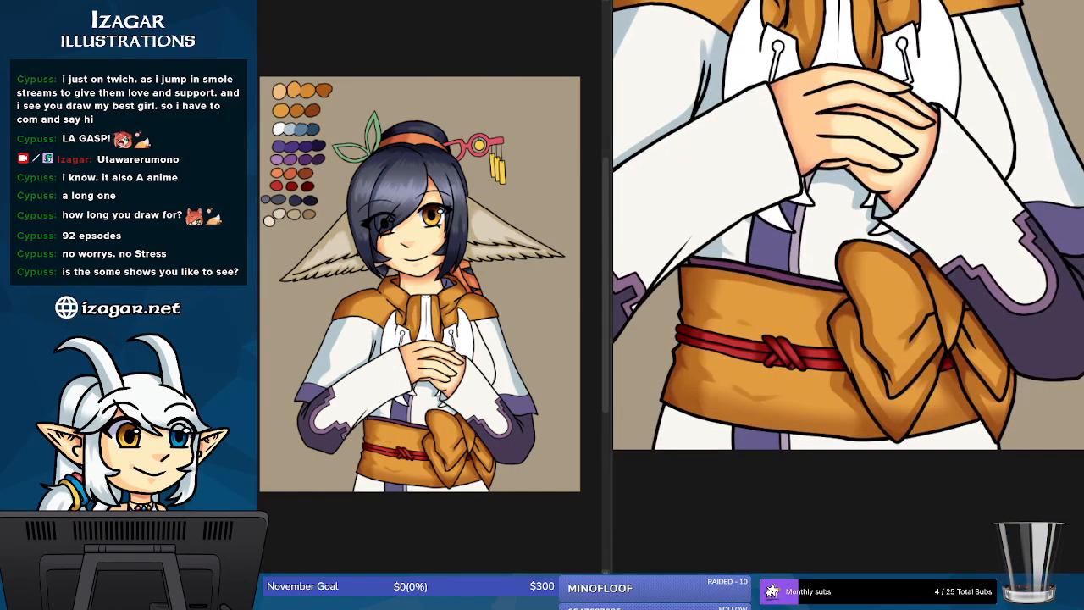
{"action": "left_click_drag", "start_coordinate": [725, 427], "coordinate": [686, 412]}
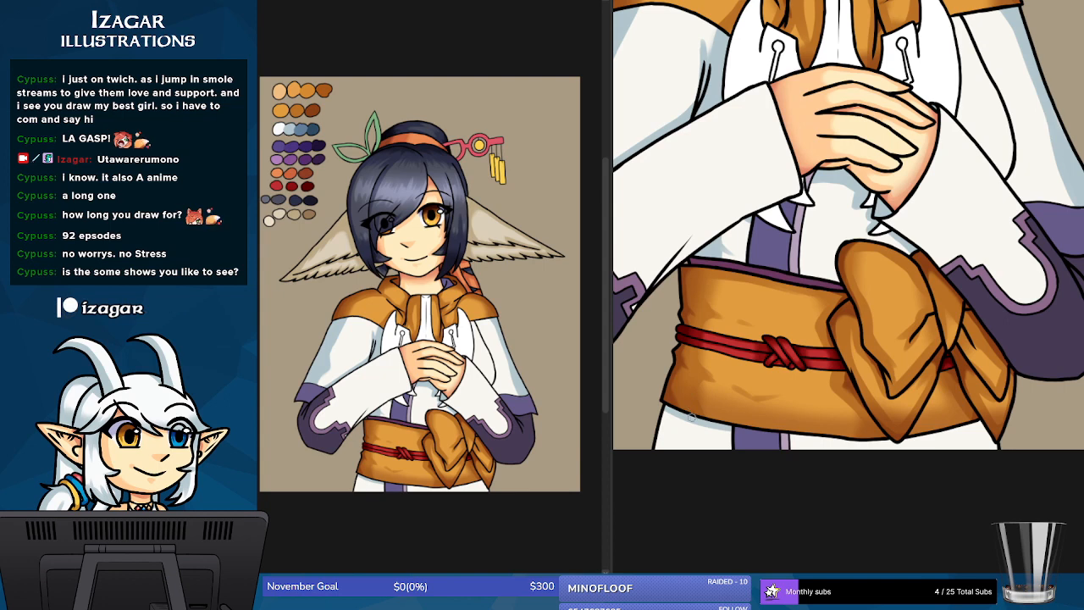
{"action": "left_click_drag", "start_coordinate": [790, 437], "coordinate": [882, 433]}
{"action": "left_click_drag", "start_coordinate": [789, 439], "coordinate": [895, 434]}
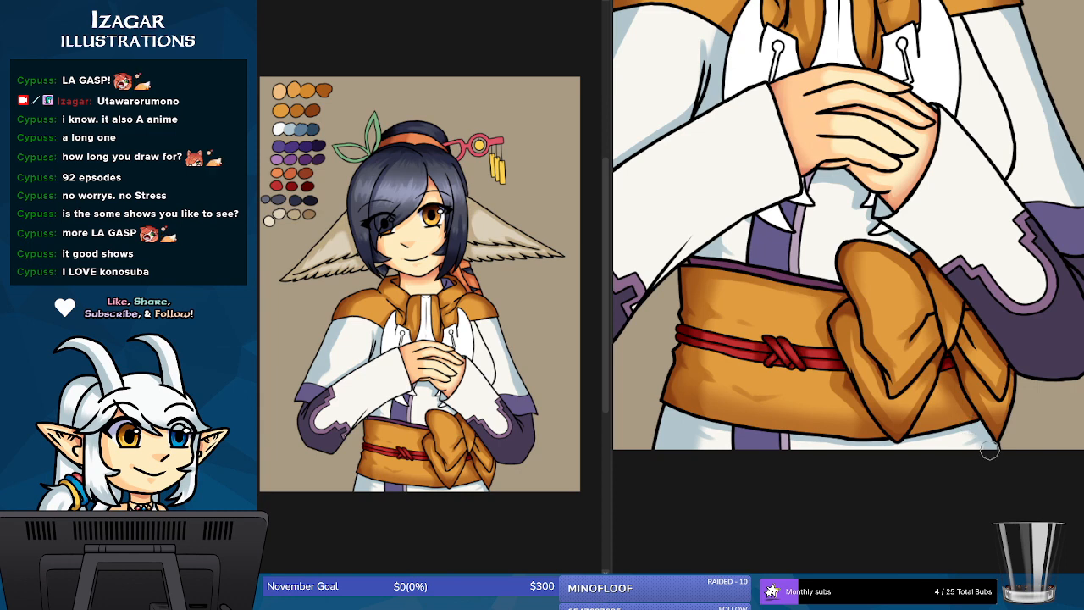
- Switch to the other open illustration, which shows the red-haired character and the hooded scythe bearer
{"action": "scroll", "coordinate": [1042, 126], "scroll_direction": "up", "scroll_amount": 5}
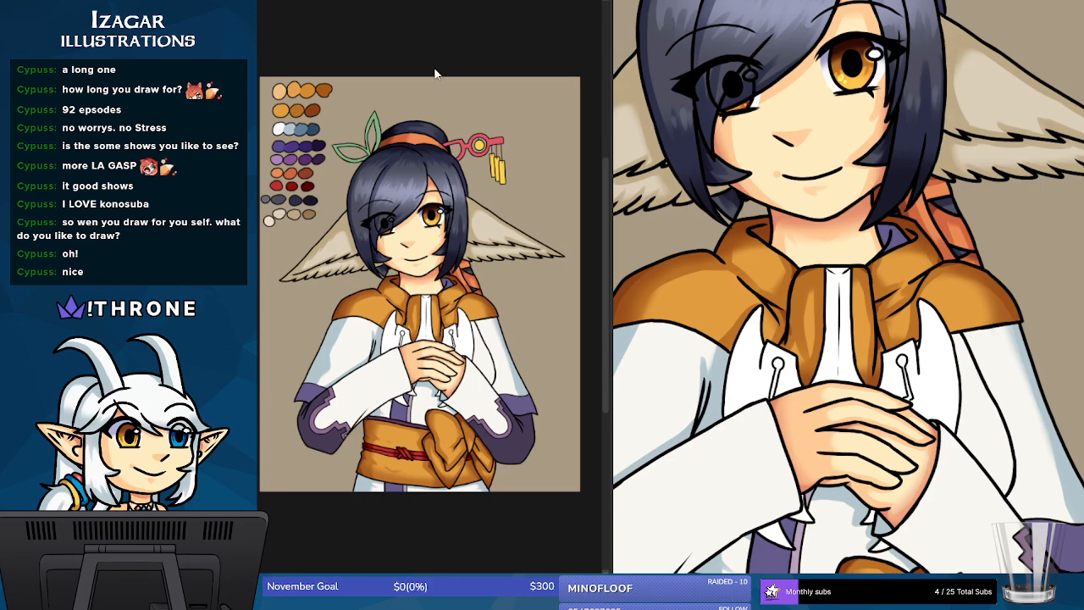
{"action": "key", "text": "ctrl+Tab"}
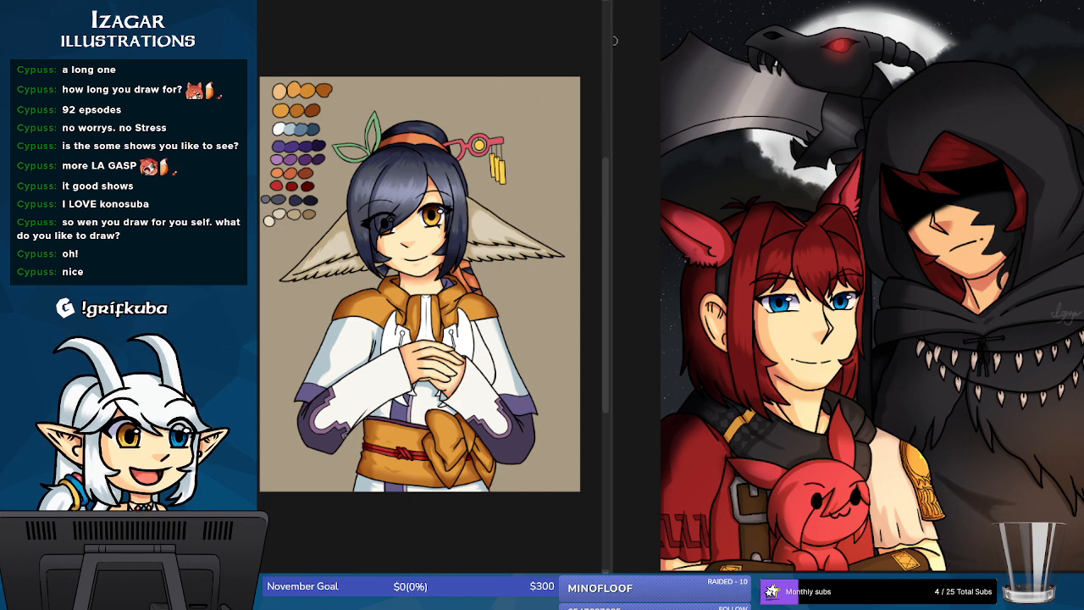
- Look at the open illustration of the silver-haired elf and masked companion, and return to the wing-eared character illustration
{"action": "left_click_drag", "start_coordinate": [612, 43], "coordinate": [570, 45]}
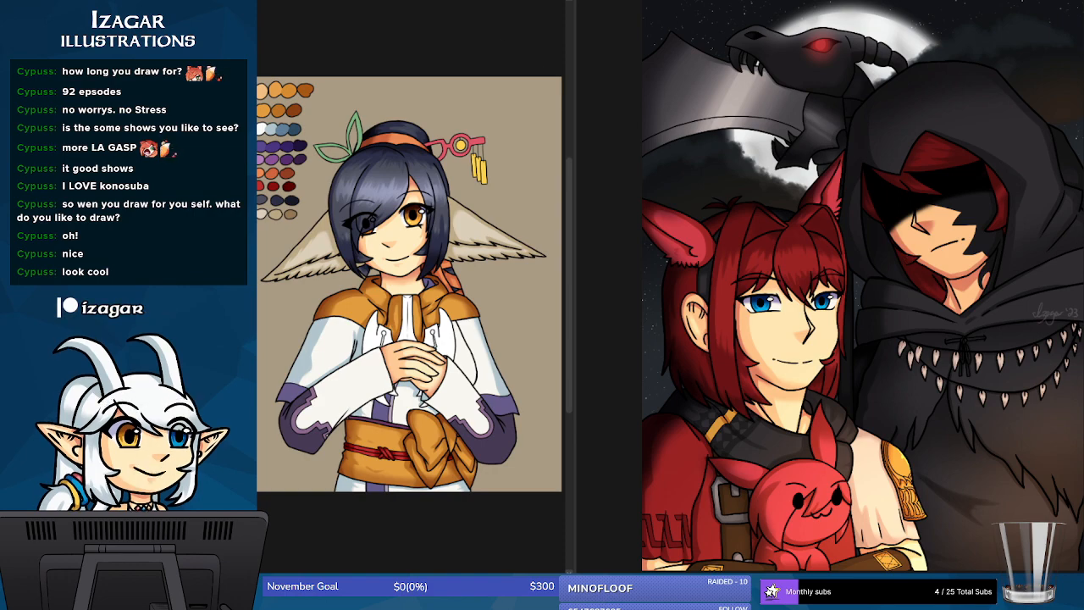
{"action": "key", "text": "ctrl+Tab"}
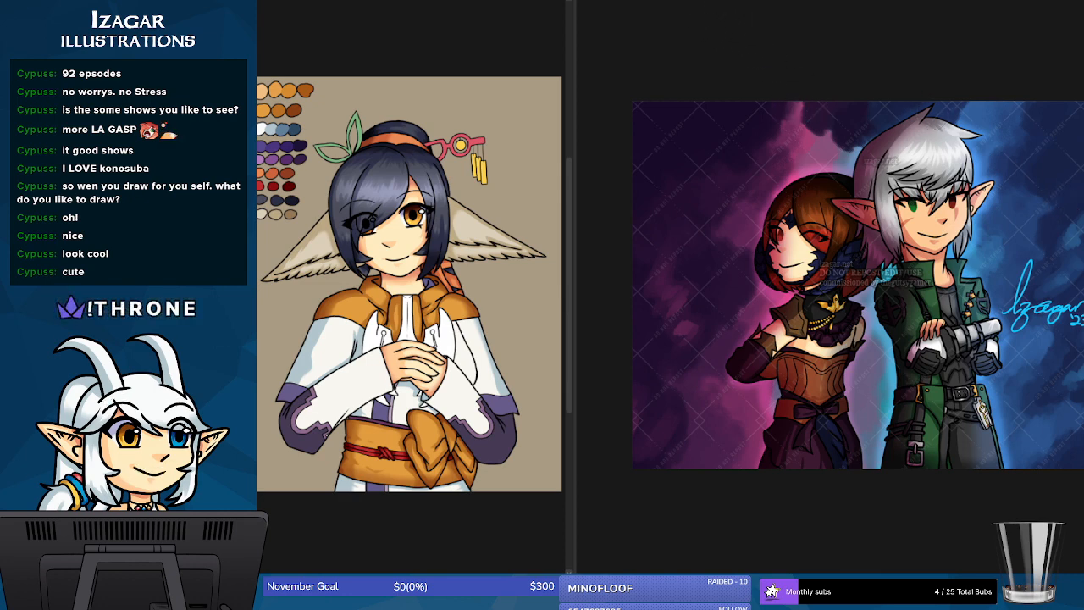
{"action": "left_click", "coordinate": [722, 1]}
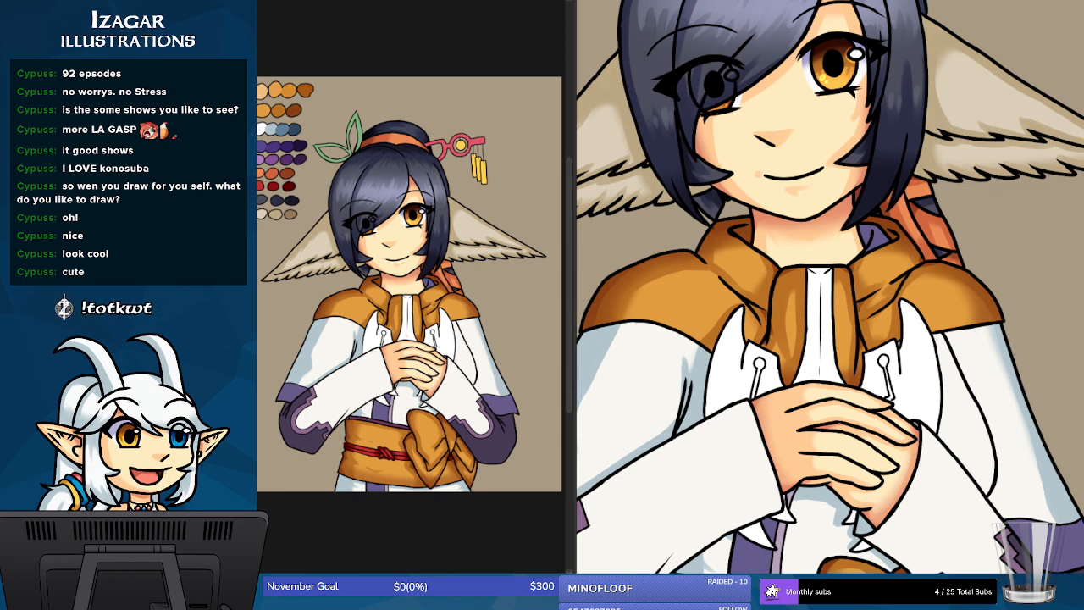
- Try to paint a blue shadow on the white robe just beneath the character's clasped hands
{"action": "scroll", "coordinate": [830, 287], "scroll_direction": "left", "scroll_amount": 5}
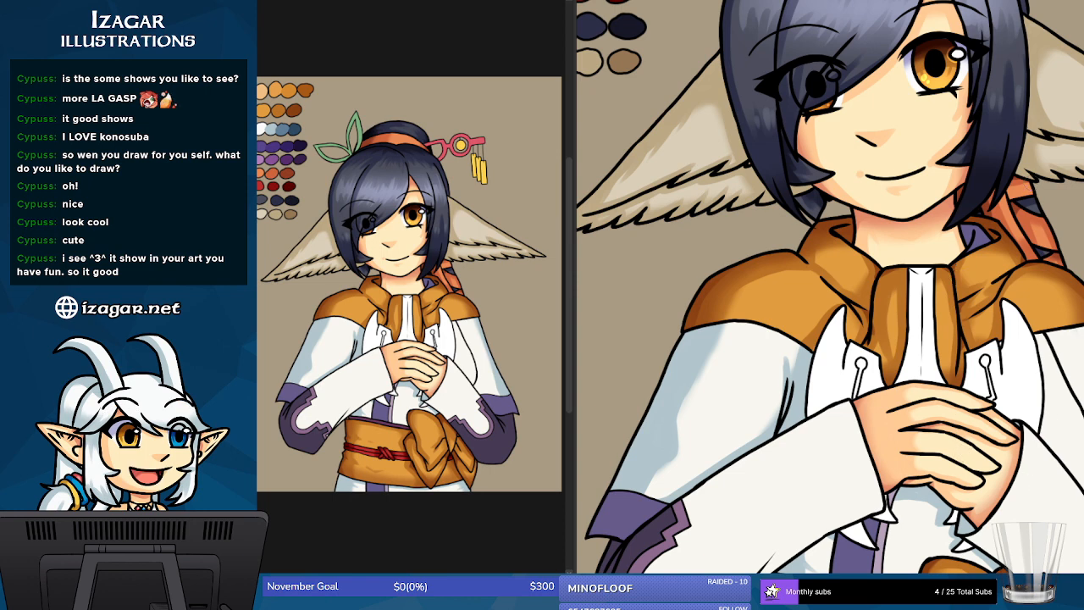
{"action": "scroll", "coordinate": [830, 288], "scroll_direction": "down", "scroll_amount": 6}
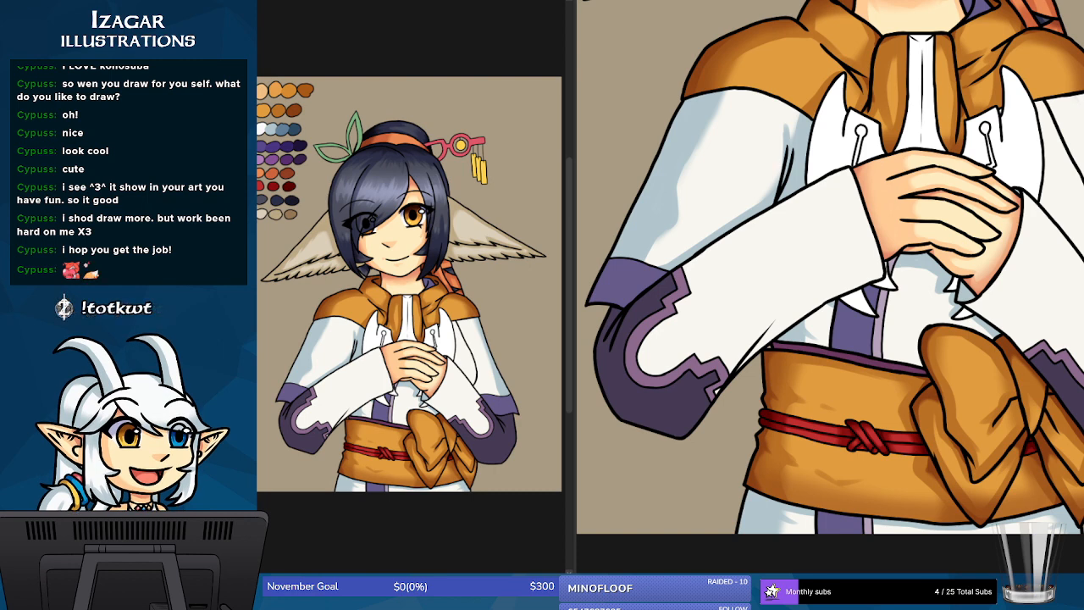
{"action": "mouse_move", "coordinate": [898, 305]}
{"action": "left_mouse_down"}
{"action": "mouse_move", "coordinate": [766, 305]}
{"action": "mouse_move", "coordinate": [888, 304]}
{"action": "left_mouse_up"}
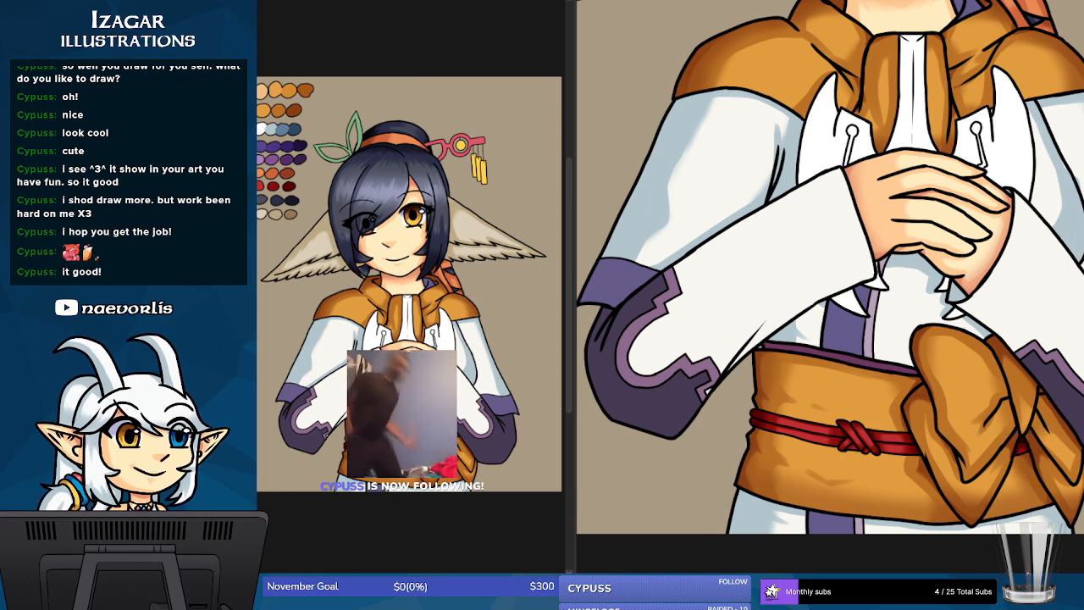
{"action": "left_click_drag", "start_coordinate": [1083, 542], "coordinate": [1059, 543]}
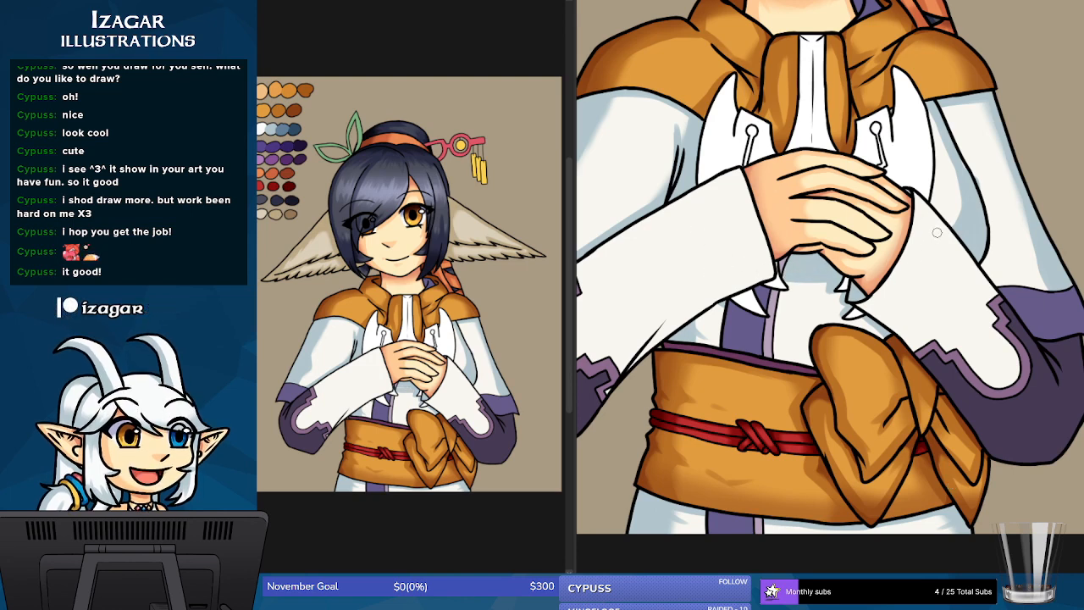
{"action": "mouse_move", "coordinate": [781, 284]}
{"action": "left_mouse_down"}
{"action": "mouse_move", "coordinate": [803, 297]}
{"action": "mouse_move", "coordinate": [792, 292]}
{"action": "mouse_move", "coordinate": [840, 290]}
{"action": "left_mouse_up"}
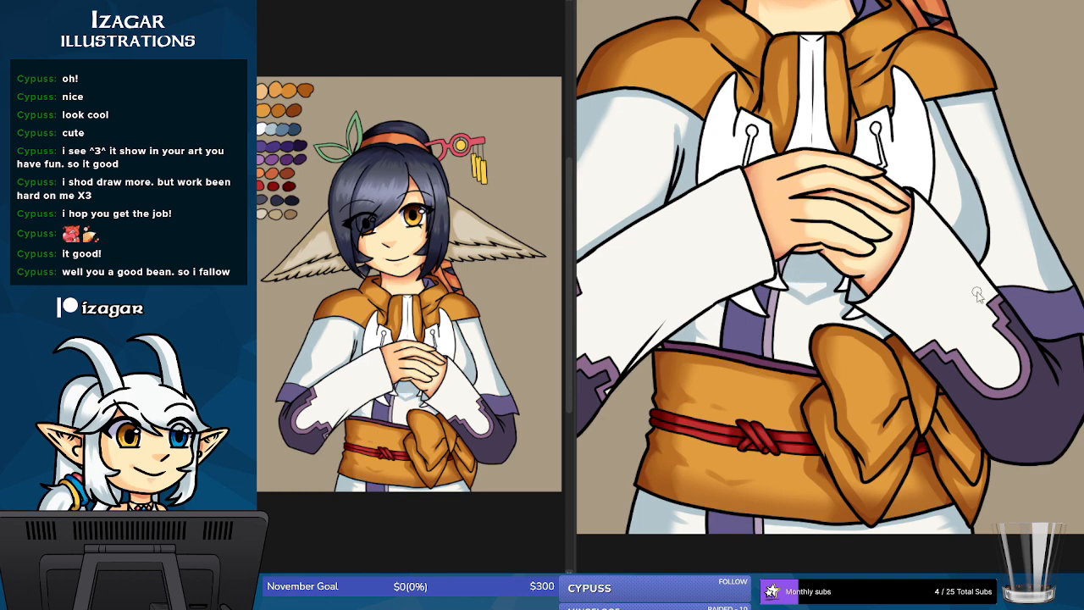
{"action": "key", "text": "ctrl+z"}
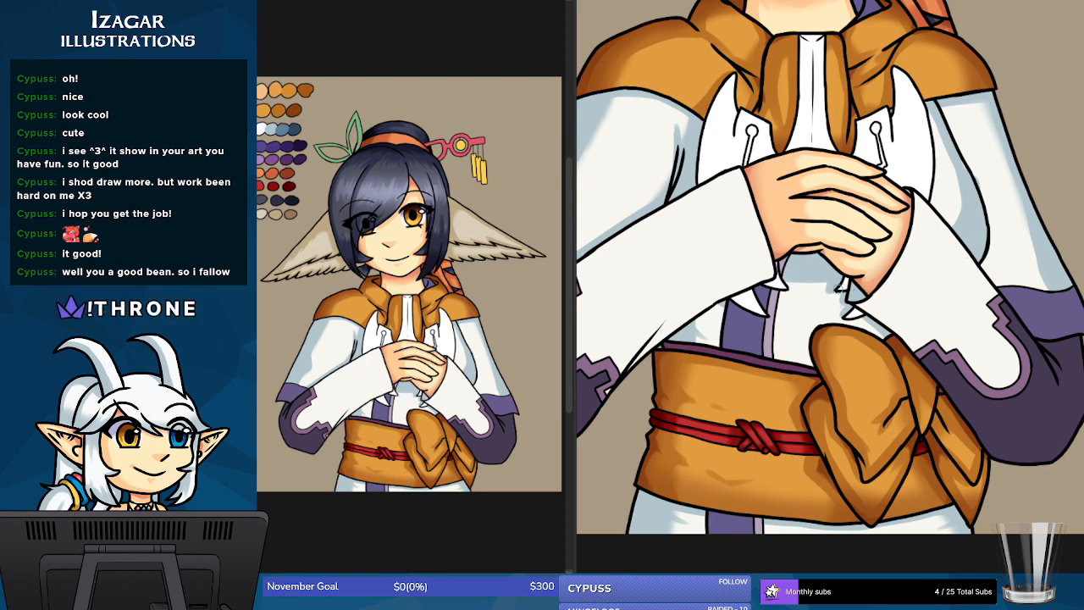
{"action": "mouse_move", "coordinate": [787, 283]}
{"action": "left_mouse_down"}
{"action": "mouse_move", "coordinate": [832, 295]}
{"action": "mouse_move", "coordinate": [821, 287]}
{"action": "mouse_move", "coordinate": [842, 306]}
{"action": "left_mouse_up"}
{"action": "key", "text": "ctrl+z"}
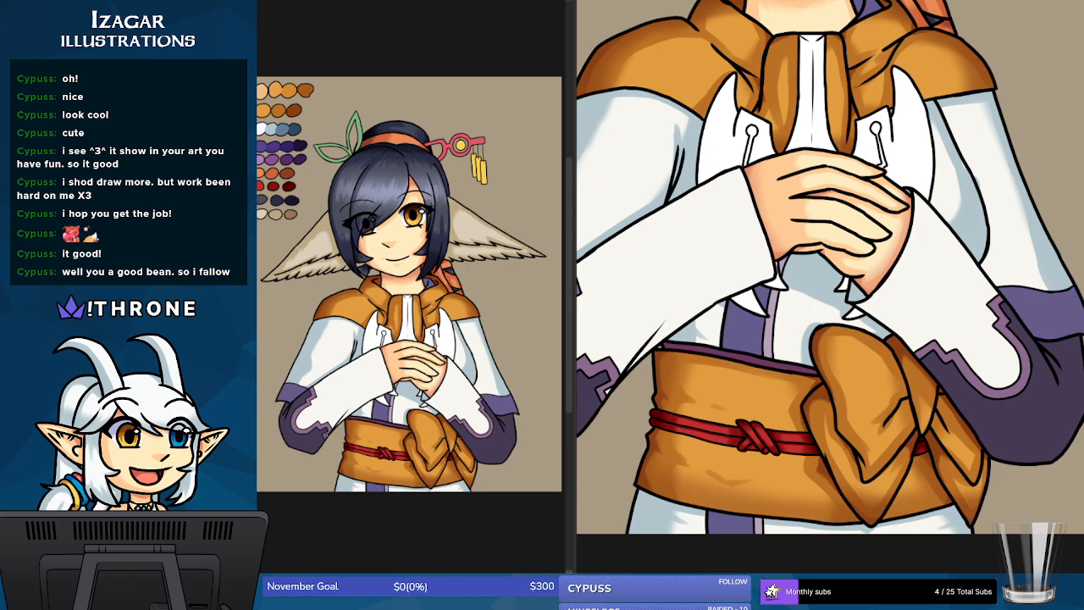
{"action": "scroll", "coordinate": [830, 286], "scroll_direction": "down", "scroll_amount": 2}
{"action": "scroll", "coordinate": [830, 287], "scroll_direction": "up", "scroll_amount": 6}
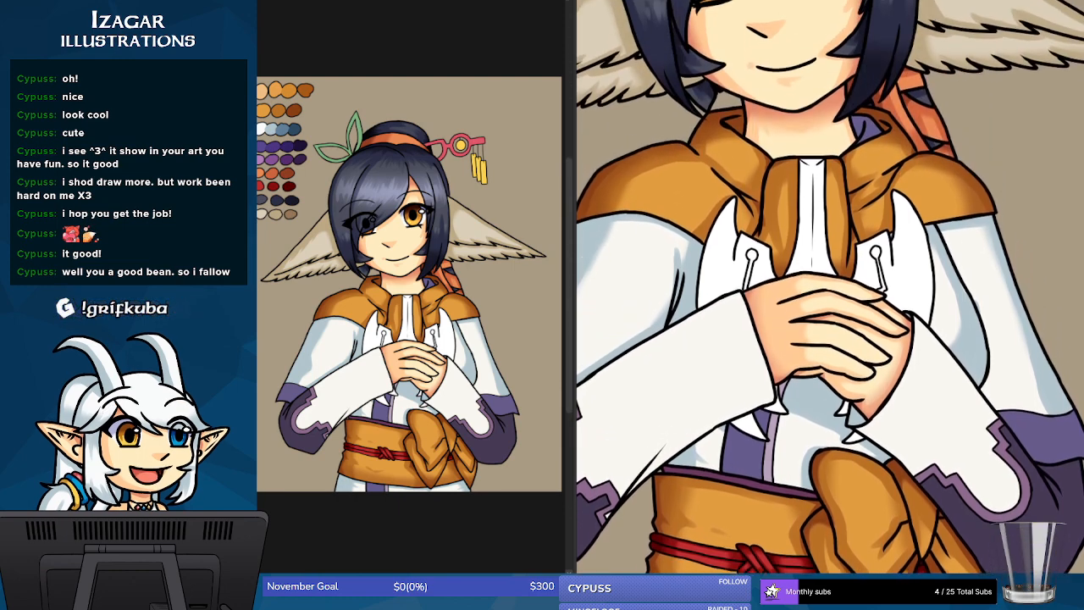
{"action": "scroll", "coordinate": [830, 288], "scroll_direction": "up", "scroll_amount": 3}
{"action": "scroll", "coordinate": [830, 288], "scroll_direction": "down", "scroll_amount": 4}
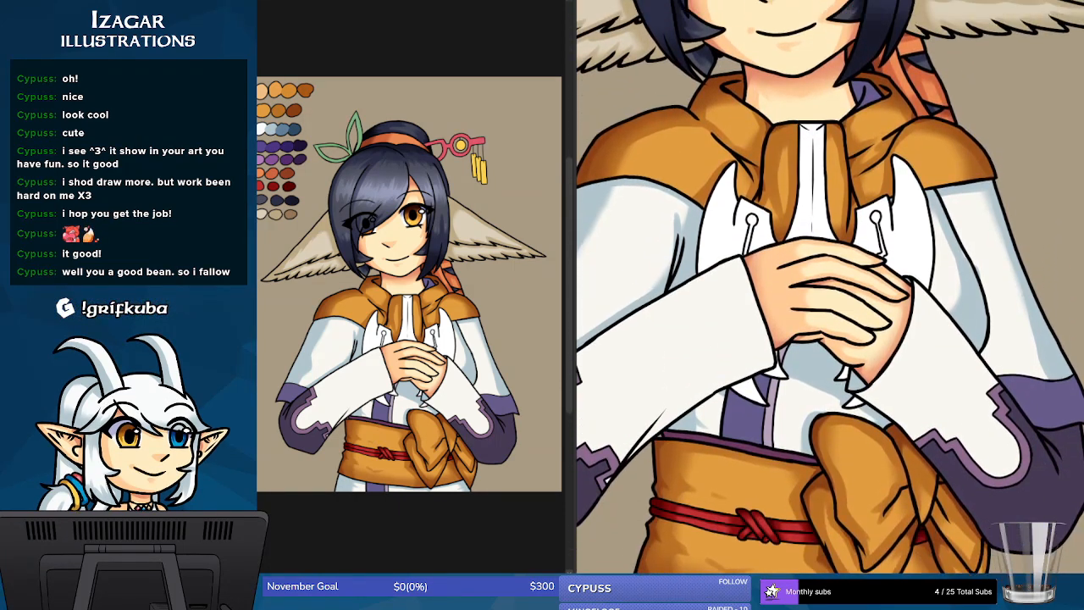
{"action": "scroll", "coordinate": [1048, 407], "scroll_direction": "up", "scroll_amount": 1}
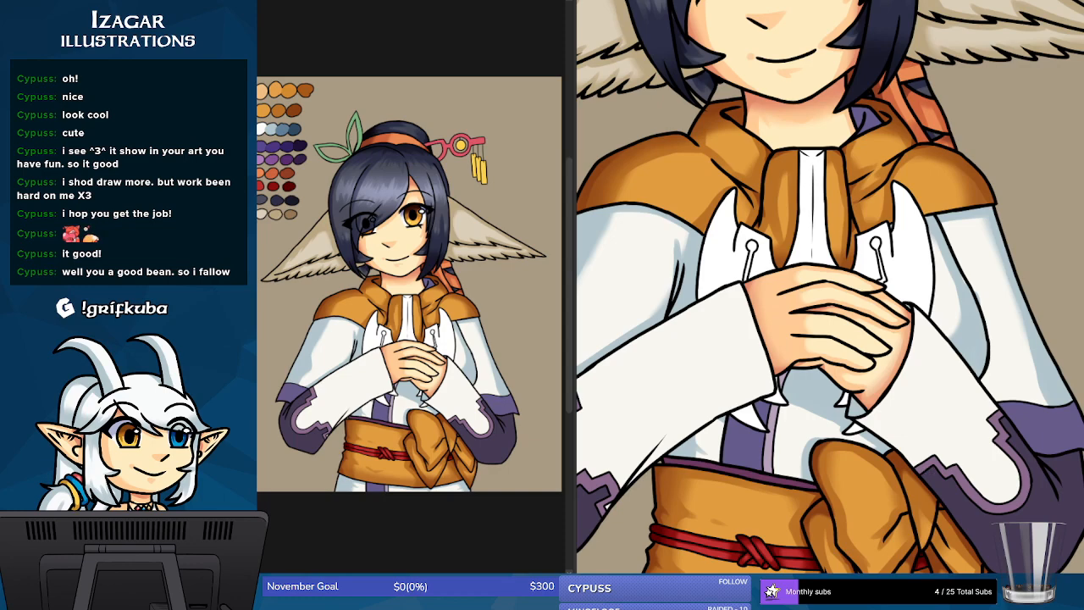
{"action": "scroll", "coordinate": [977, 492], "scroll_direction": "left", "scroll_amount": 2}
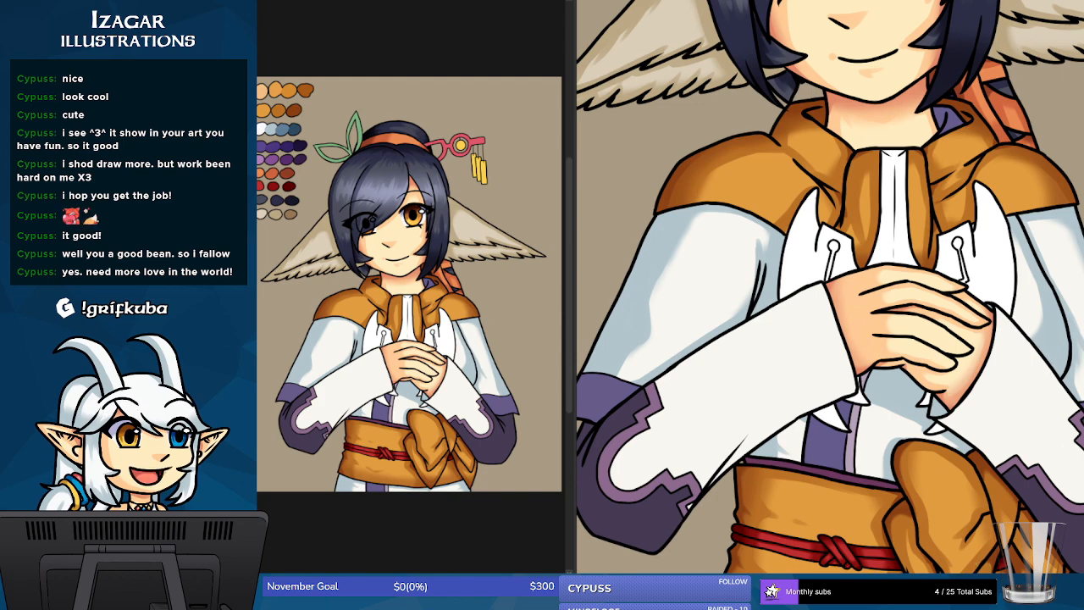
{"action": "left_click_drag", "start_coordinate": [830, 321], "coordinate": [864, 322]}
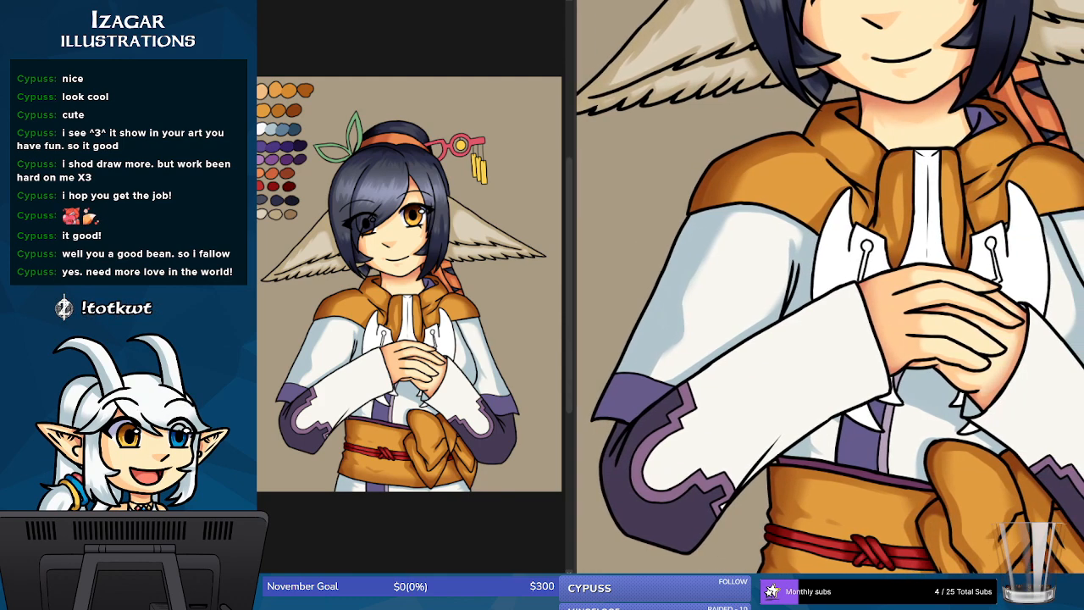
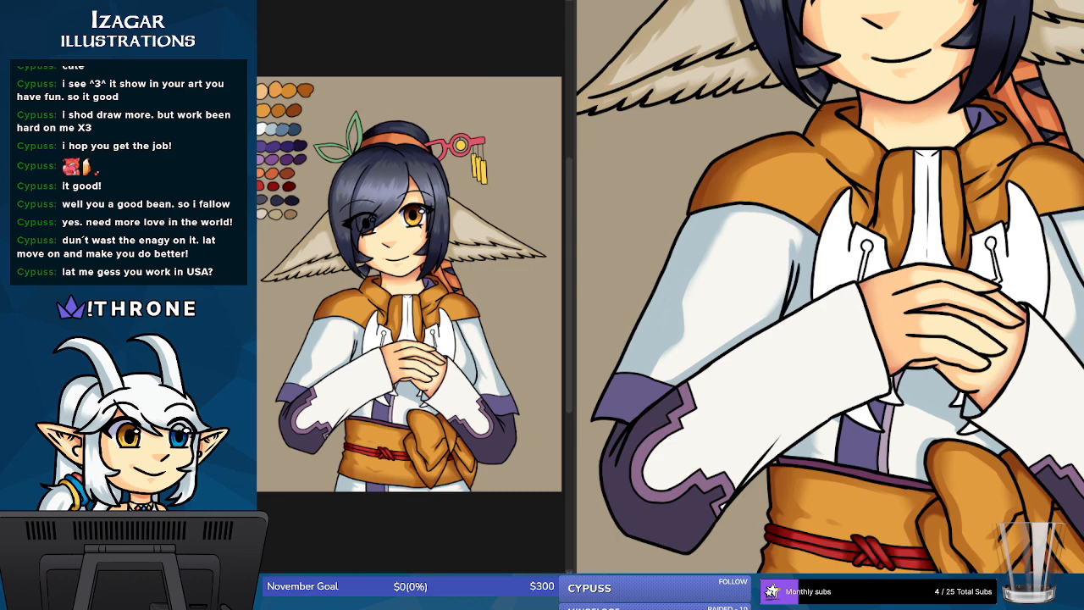
{"action": "scroll", "coordinate": [830, 288], "scroll_direction": "down", "scroll_amount": 3}
{"action": "scroll", "coordinate": [830, 288], "scroll_direction": "up", "scroll_amount": 5}
{"action": "scroll", "coordinate": [830, 288], "scroll_direction": "down", "scroll_amount": 3}
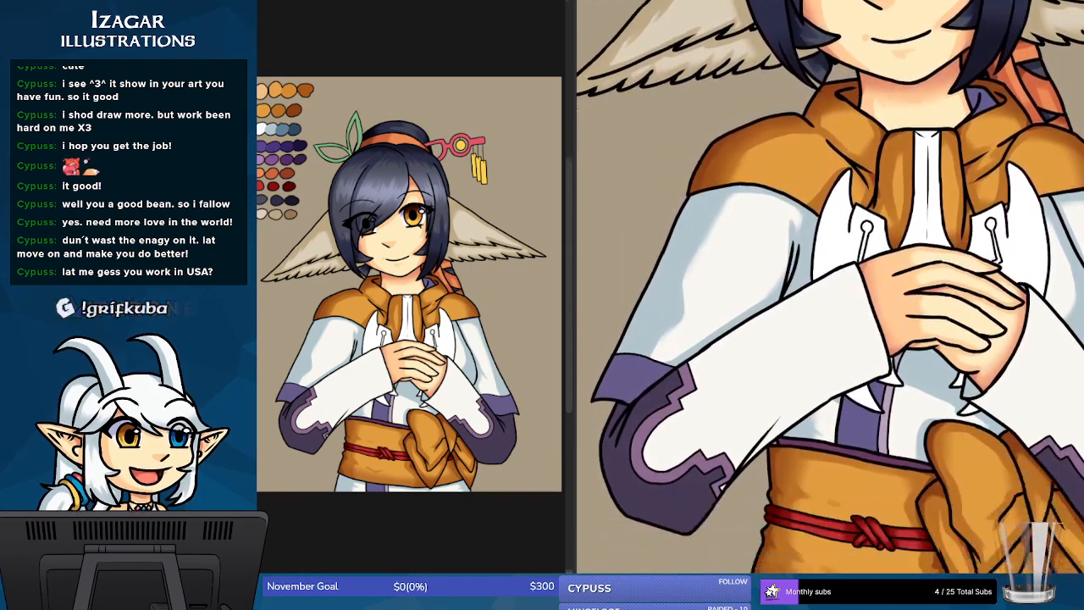
{"action": "scroll", "coordinate": [830, 288], "scroll_direction": "up", "scroll_amount": 3}
{"action": "scroll", "coordinate": [830, 288], "scroll_direction": "down", "scroll_amount": 2}
{"action": "scroll", "coordinate": [830, 288], "scroll_direction": "down", "scroll_amount": 1}
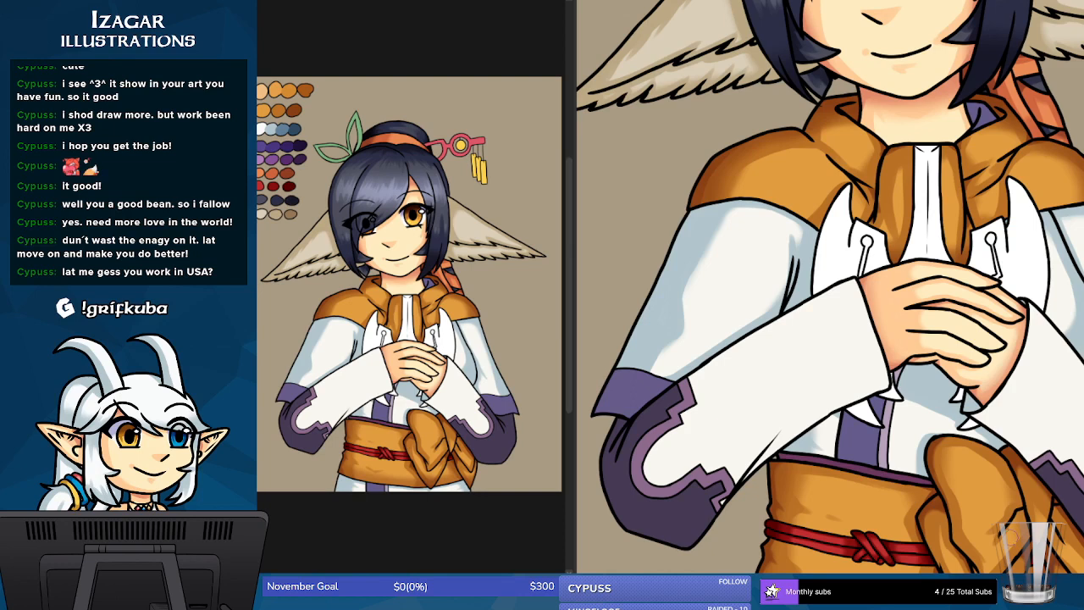
{"action": "scroll", "coordinate": [830, 288], "scroll_direction": "right", "scroll_amount": 3}
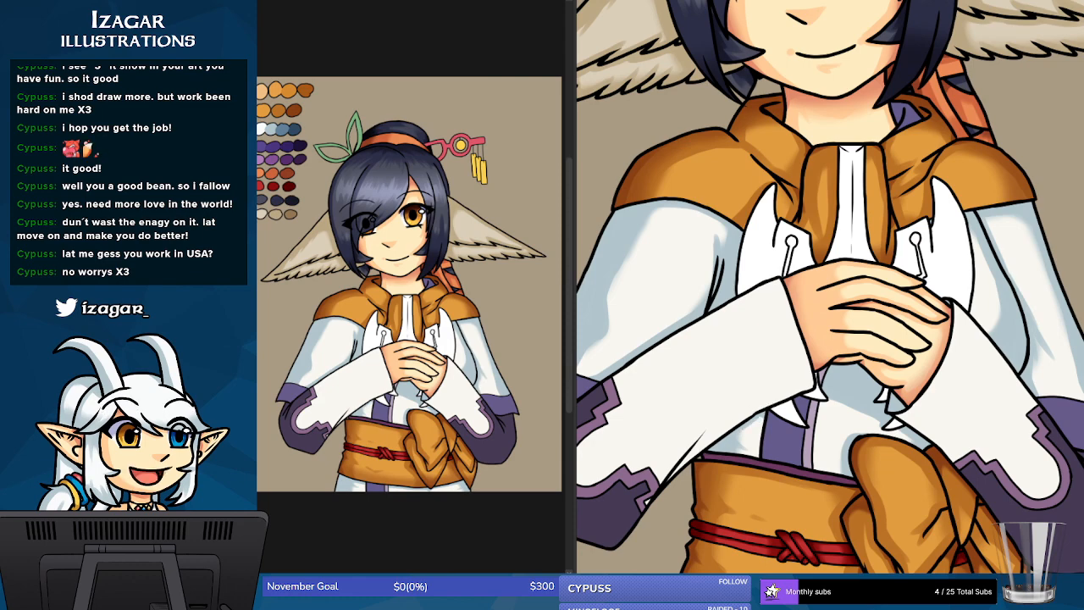
{"action": "scroll", "coordinate": [830, 288], "scroll_direction": "down", "scroll_amount": 5}
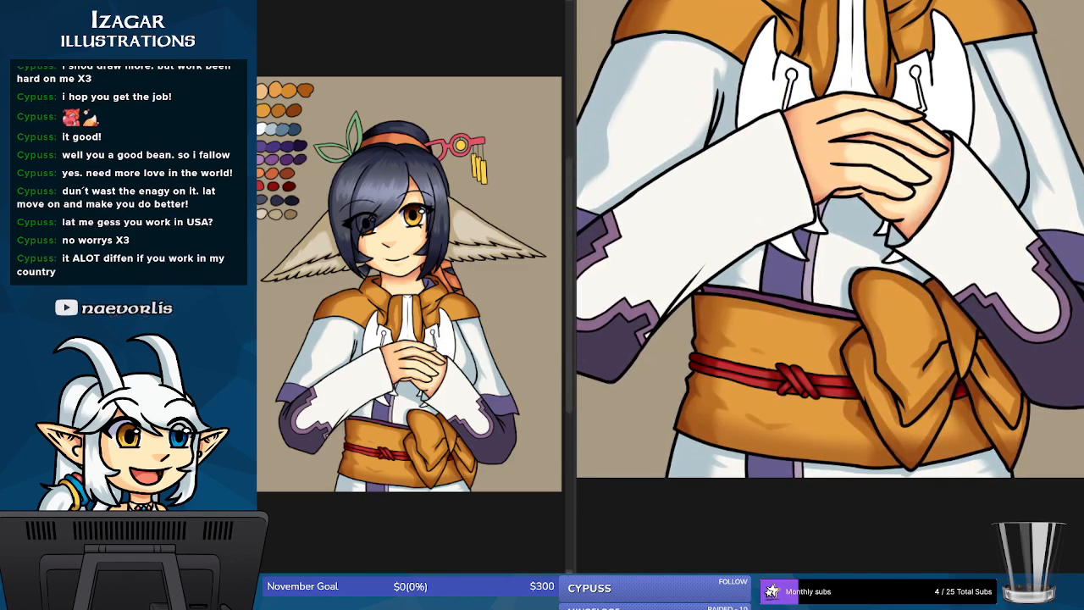
{"action": "scroll", "coordinate": [765, 444], "scroll_direction": "down", "scroll_amount": 1}
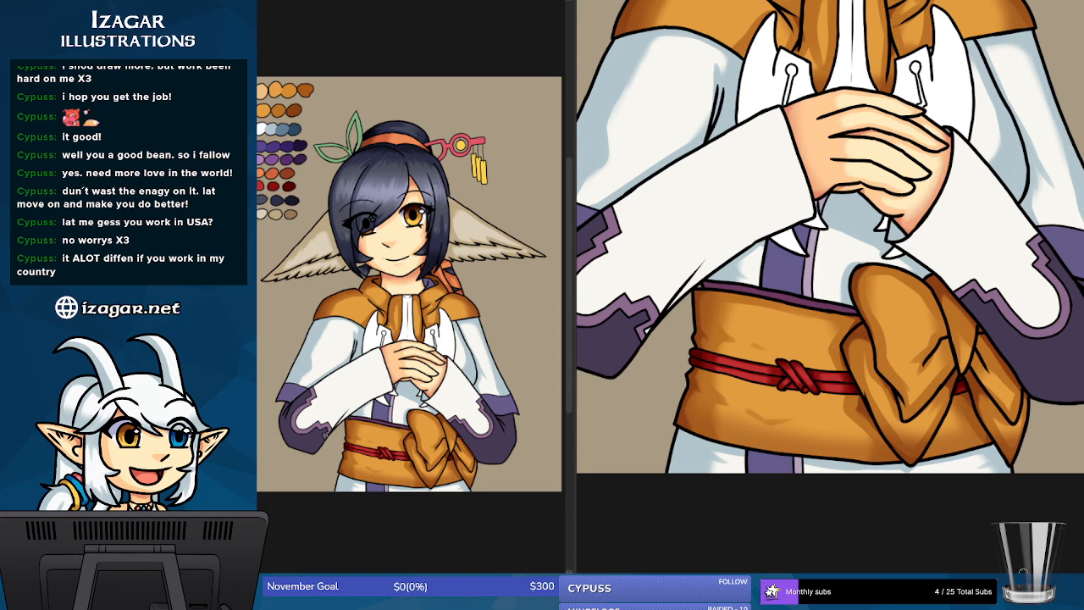
{"action": "scroll", "coordinate": [830, 237], "scroll_direction": "left", "scroll_amount": 2}
{"action": "scroll", "coordinate": [830, 237], "scroll_direction": "right", "scroll_amount": 1}
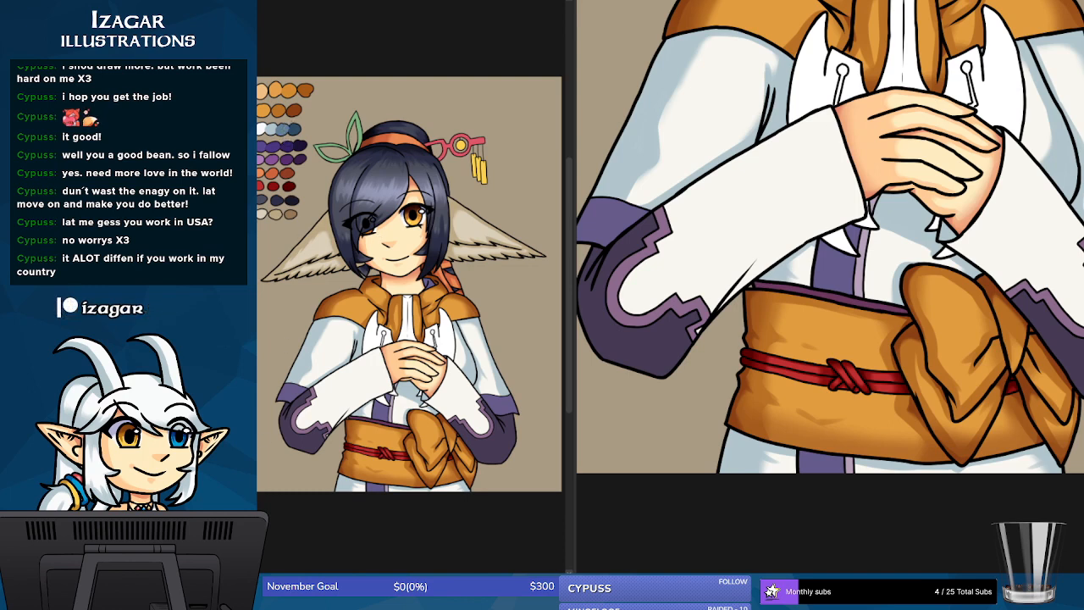
- Try to paint a darker blue shadow along the outer edge of the character's right upper sleeve
{"action": "scroll", "coordinate": [830, 288], "scroll_direction": "up", "scroll_amount": 5}
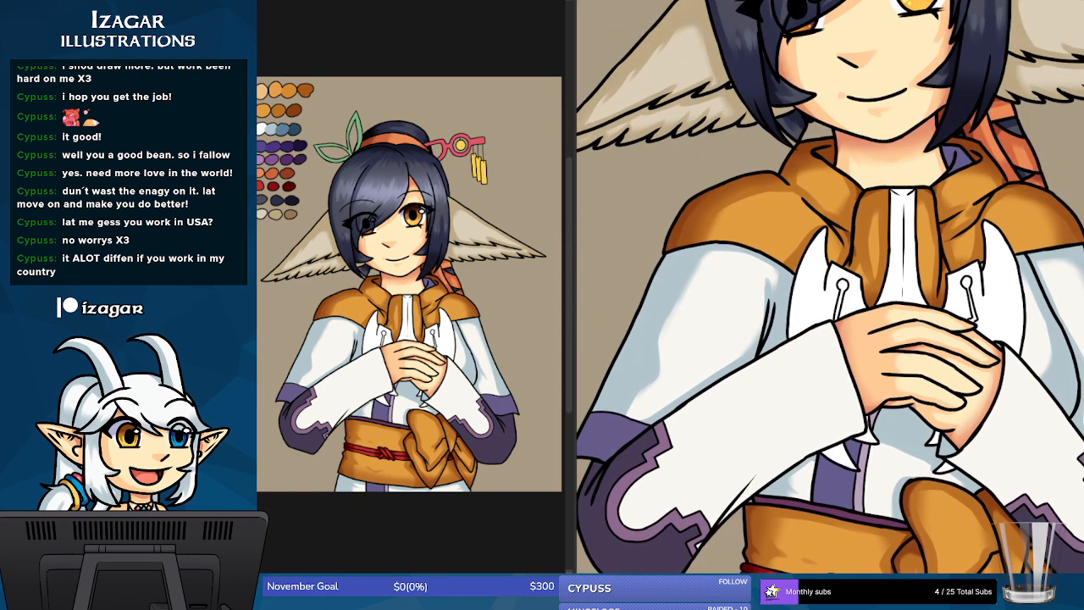
{"action": "mouse_move", "coordinate": [963, 577]}
{"action": "left_mouse_down"}
{"action": "mouse_move", "coordinate": [932, 577]}
{"action": "mouse_move", "coordinate": [942, 578]}
{"action": "left_mouse_up"}
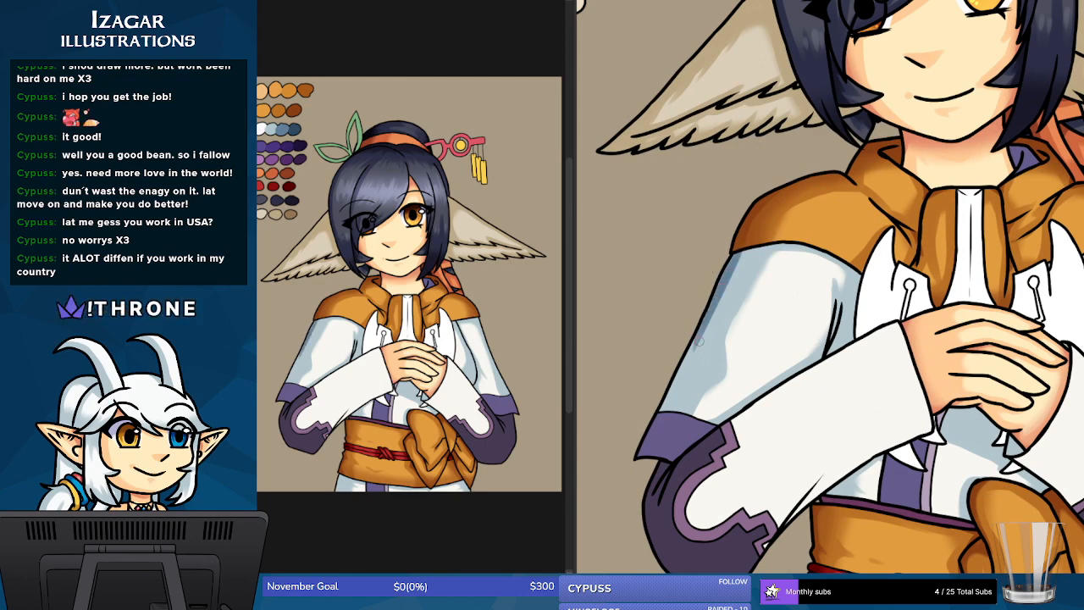
{"action": "mouse_move", "coordinate": [701, 337]}
{"action": "left_mouse_down"}
{"action": "mouse_move", "coordinate": [694, 370]}
{"action": "mouse_move", "coordinate": [651, 415]}
{"action": "mouse_move", "coordinate": [677, 376]}
{"action": "mouse_move", "coordinate": [657, 412]}
{"action": "left_mouse_up"}
{"action": "key", "text": "ctrl+z"}
{"action": "key", "text": "ctrl+z"}
{"action": "mouse_move", "coordinate": [698, 332]}
{"action": "left_mouse_down"}
{"action": "mouse_move", "coordinate": [689, 373]}
{"action": "mouse_move", "coordinate": [660, 412]}
{"action": "mouse_move", "coordinate": [686, 347]}
{"action": "mouse_move", "coordinate": [681, 381]}
{"action": "left_mouse_up"}
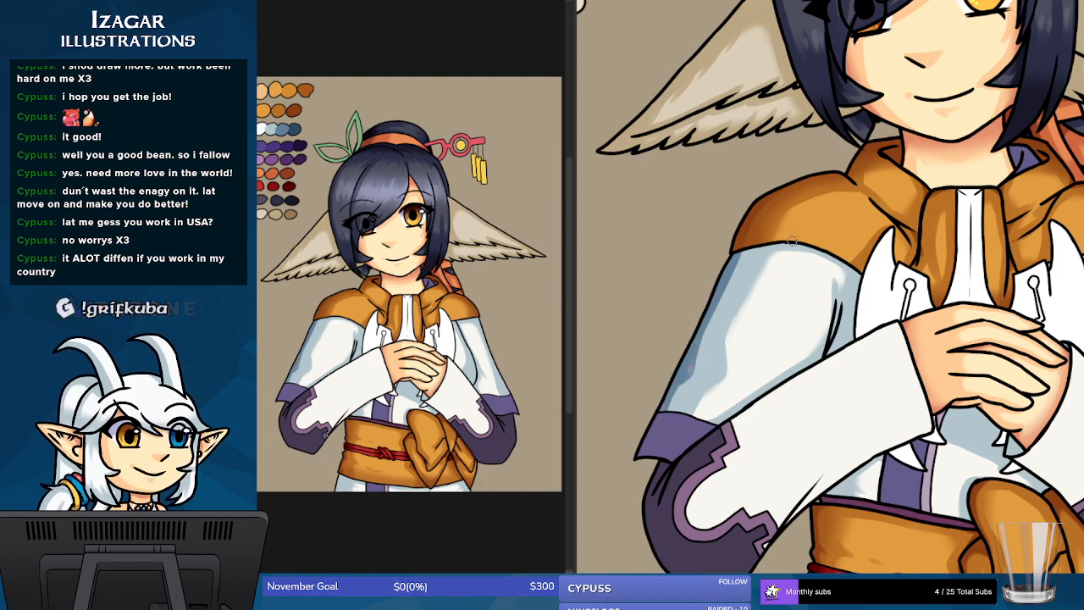
{"action": "key", "text": "ctrl+z"}
{"action": "key", "text": "ctrl+z"}
{"action": "key", "text": "ctrl+z"}
{"action": "key", "text": "ctrl+z"}
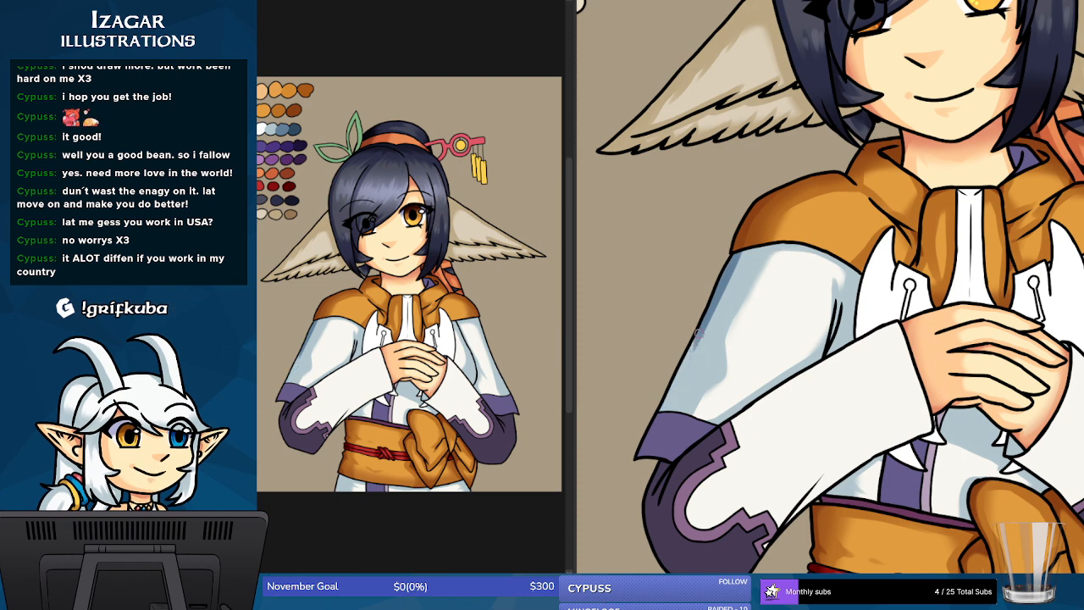
- Paint a narrow darker blue shadow along the lower outer edge of the character's right upper sleeve, down to the purple cuff
{"action": "left_click_drag", "start_coordinate": [697, 338], "coordinate": [664, 407]}
{"action": "left_click_drag", "start_coordinate": [683, 371], "coordinate": [664, 408]}
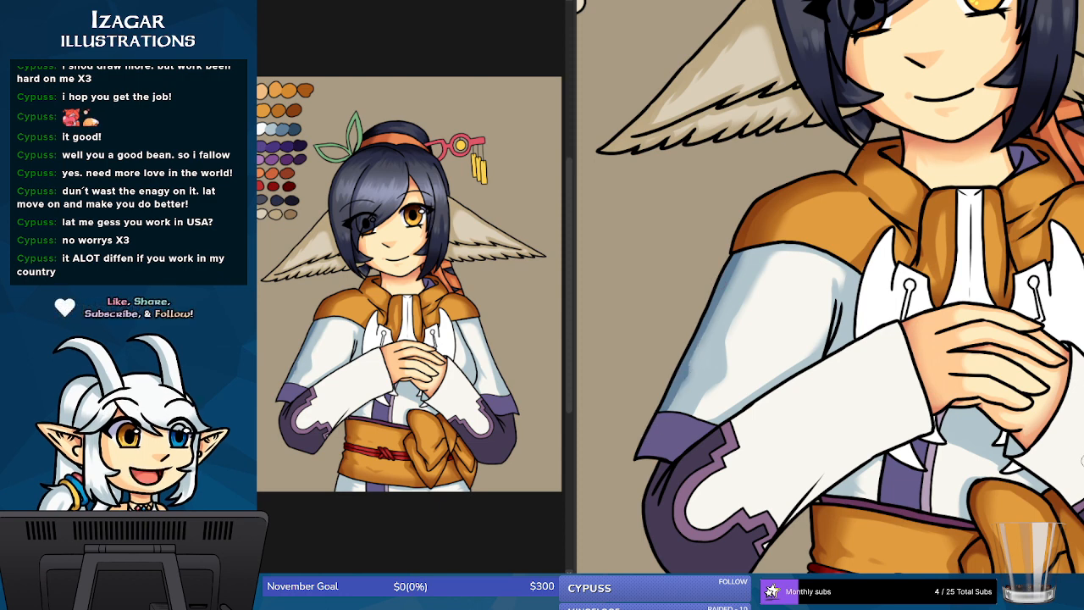
- Paint a darker blue shadow across the white robe in the gap directly beneath the clasped hands
{"action": "scroll", "coordinate": [830, 288], "scroll_direction": "right", "scroll_amount": 5}
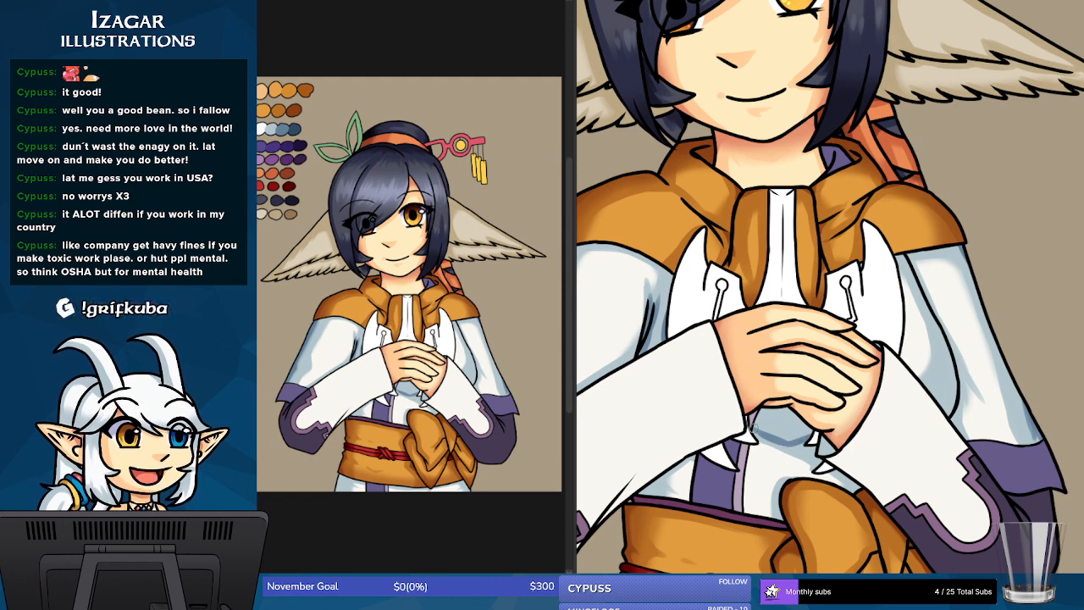
{"action": "left_click_drag", "start_coordinate": [753, 426], "coordinate": [810, 430]}
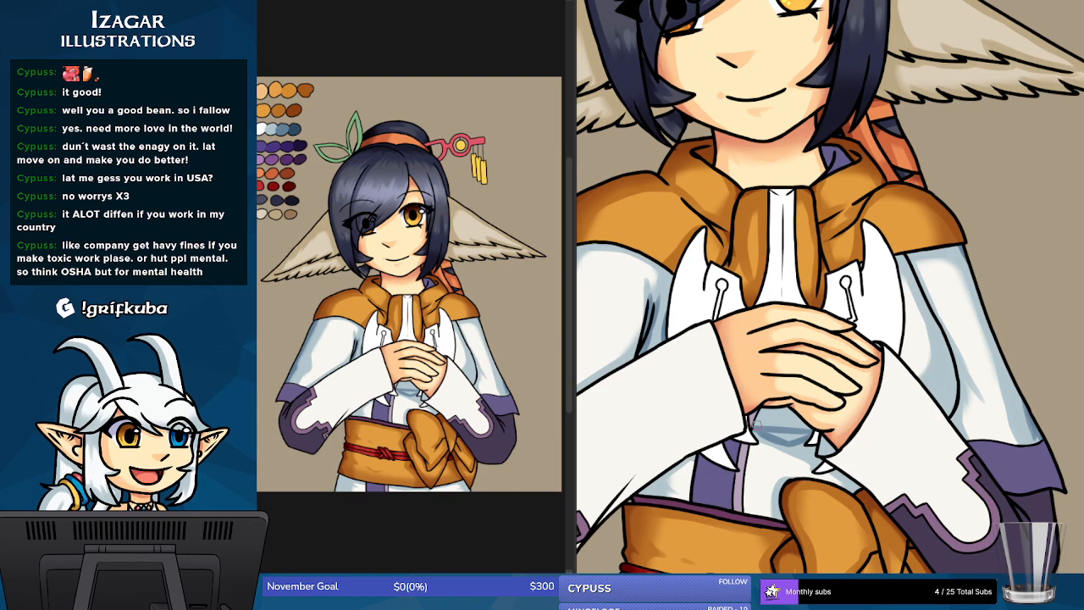
{"action": "left_click_drag", "start_coordinate": [764, 426], "coordinate": [821, 431]}
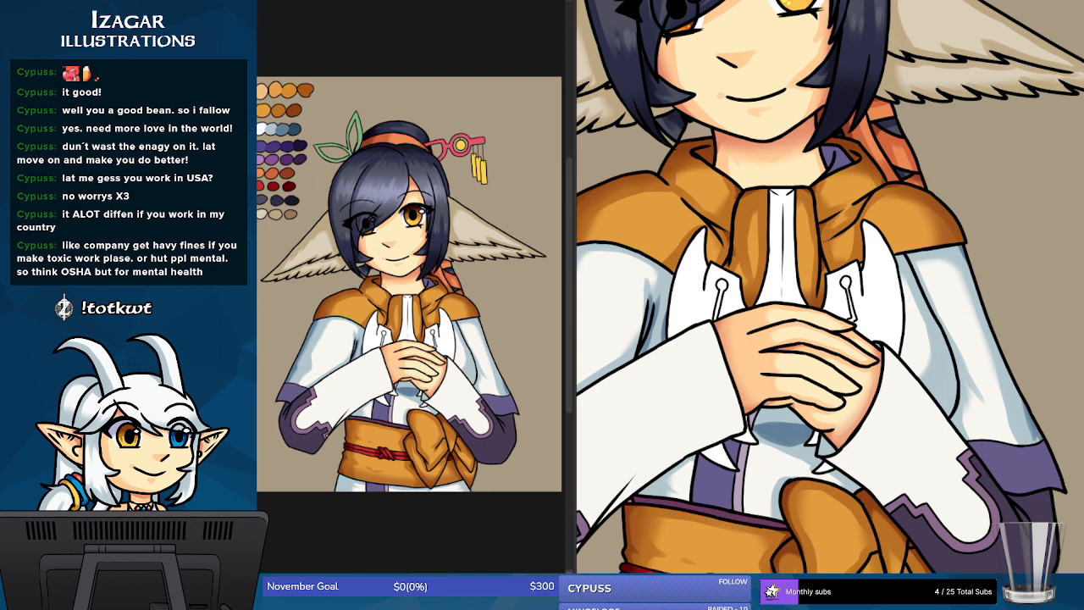
{"action": "mouse_move", "coordinate": [805, 422]}
{"action": "left_mouse_down"}
{"action": "mouse_move", "coordinate": [761, 428]}
{"action": "mouse_move", "coordinate": [805, 432]}
{"action": "mouse_move", "coordinate": [759, 431]}
{"action": "mouse_move", "coordinate": [796, 428]}
{"action": "left_mouse_up"}
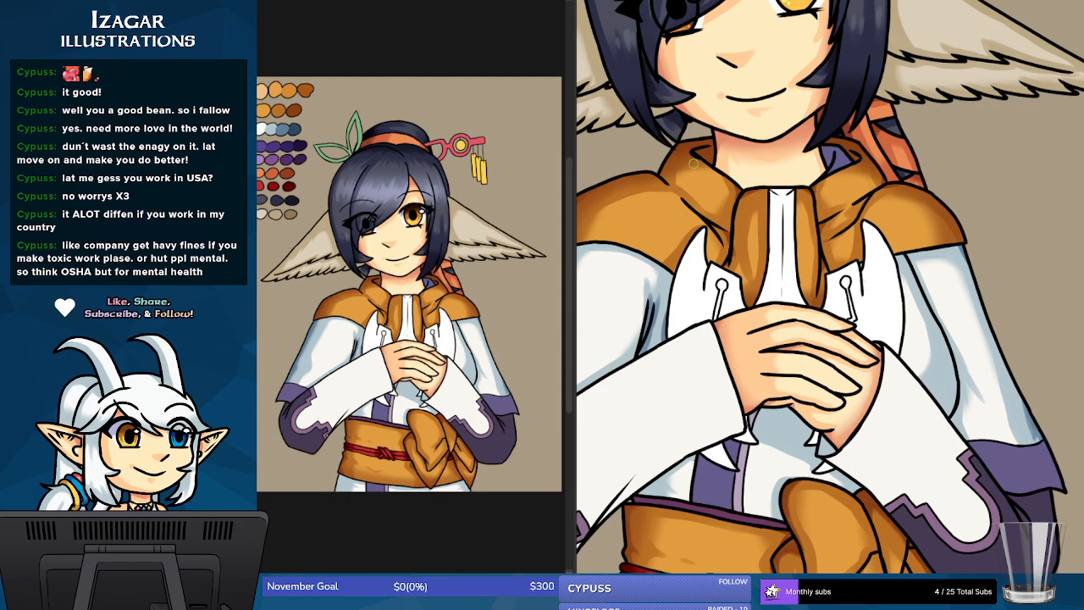
{"action": "left_click_drag", "start_coordinate": [759, 426], "coordinate": [811, 436]}
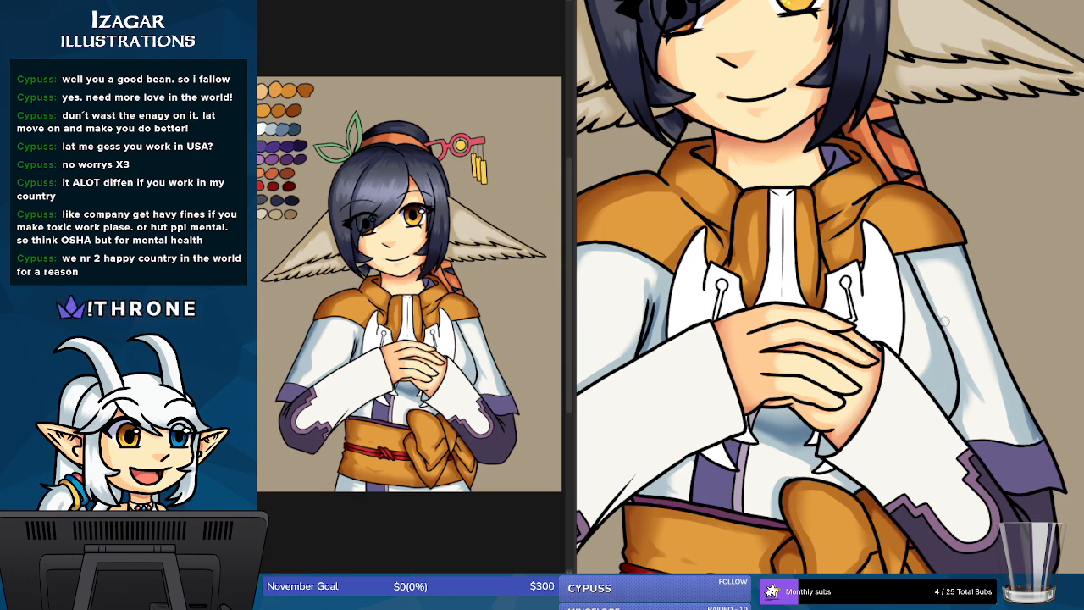
- Paint a darker blue shadow along the inner fold of the character's left upper sleeve, beside the forearm
{"action": "left_click_drag", "start_coordinate": [936, 402], "coordinate": [949, 378]}
{"action": "left_click_drag", "start_coordinate": [941, 331], "coordinate": [945, 398]}
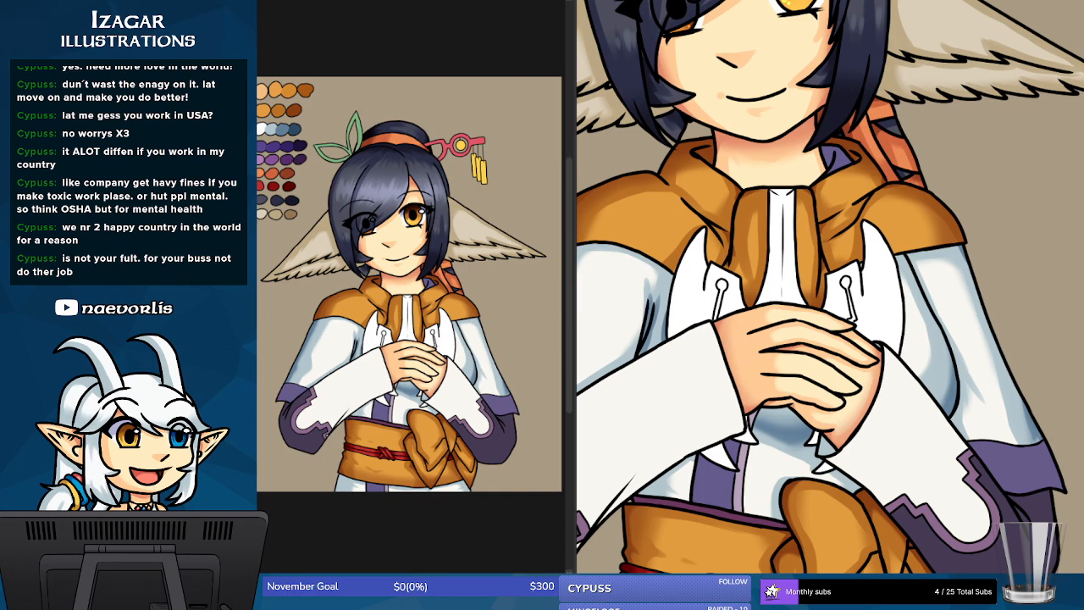
{"action": "scroll", "coordinate": [972, 316], "scroll_direction": "up", "scroll_amount": 3}
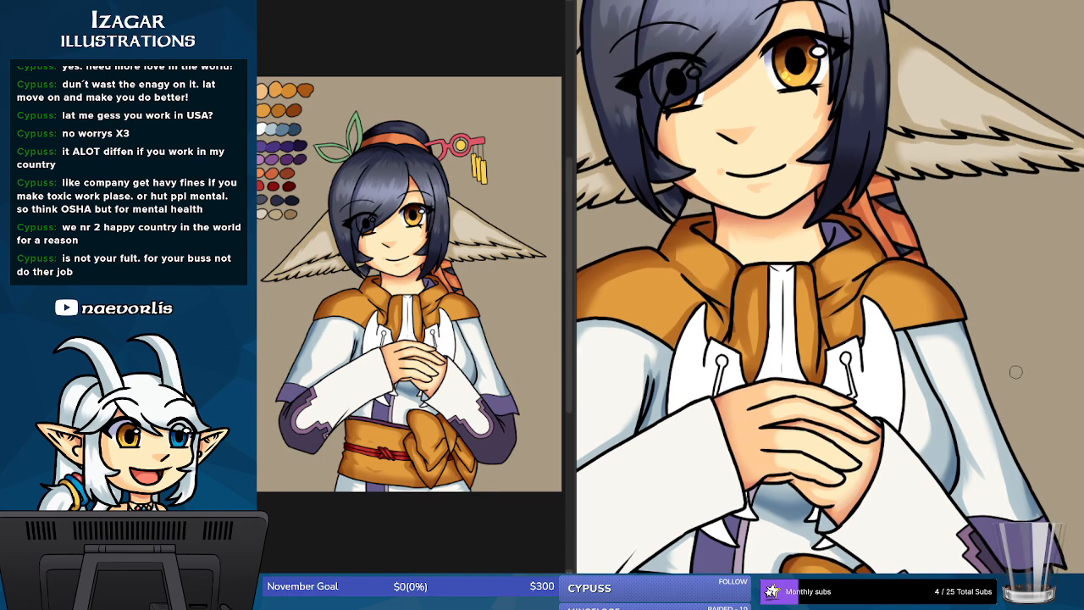
{"action": "scroll", "coordinate": [990, 568], "scroll_direction": "left", "scroll_amount": 3}
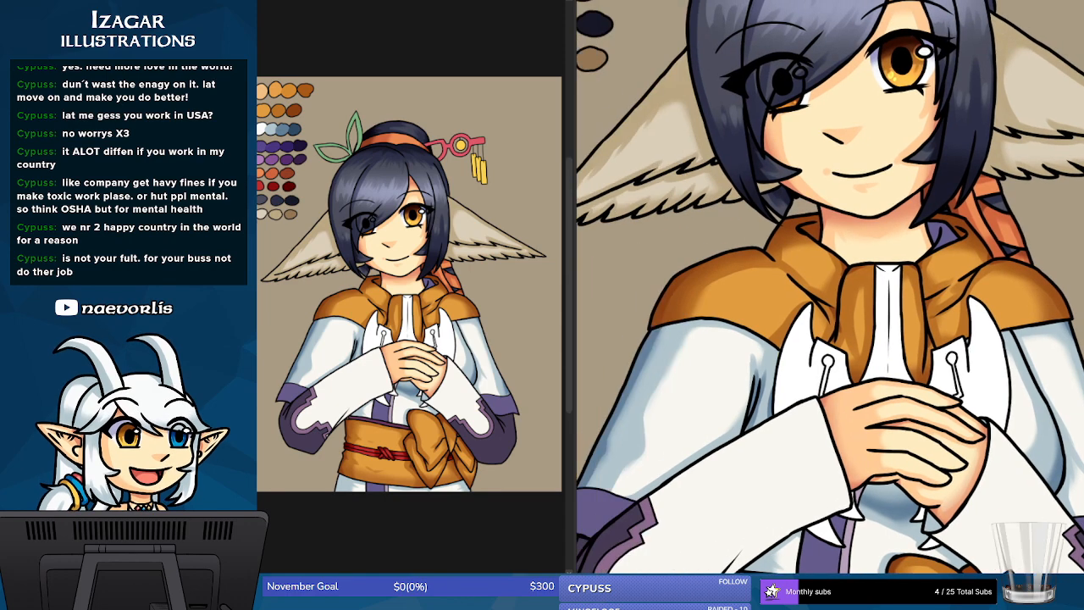
- Block in the cuff bands at the ends of both upper sleeves with flat red
{"action": "scroll", "coordinate": [830, 288], "scroll_direction": "left", "scroll_amount": 3}
{"action": "scroll", "coordinate": [830, 288], "scroll_direction": "right", "scroll_amount": 2}
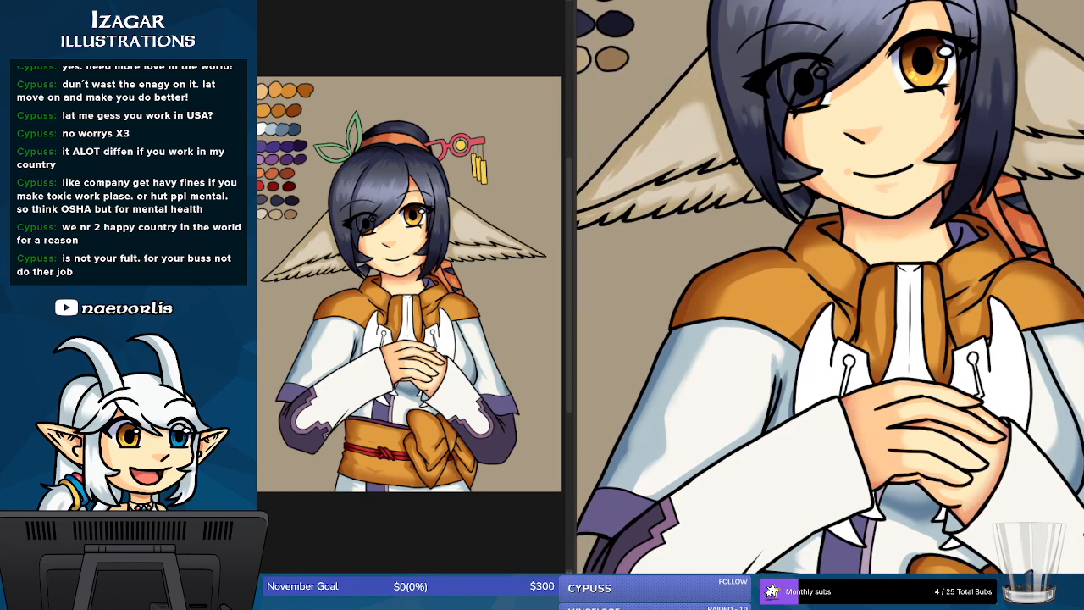
{"action": "scroll", "coordinate": [830, 288], "scroll_direction": "down", "scroll_amount": 2}
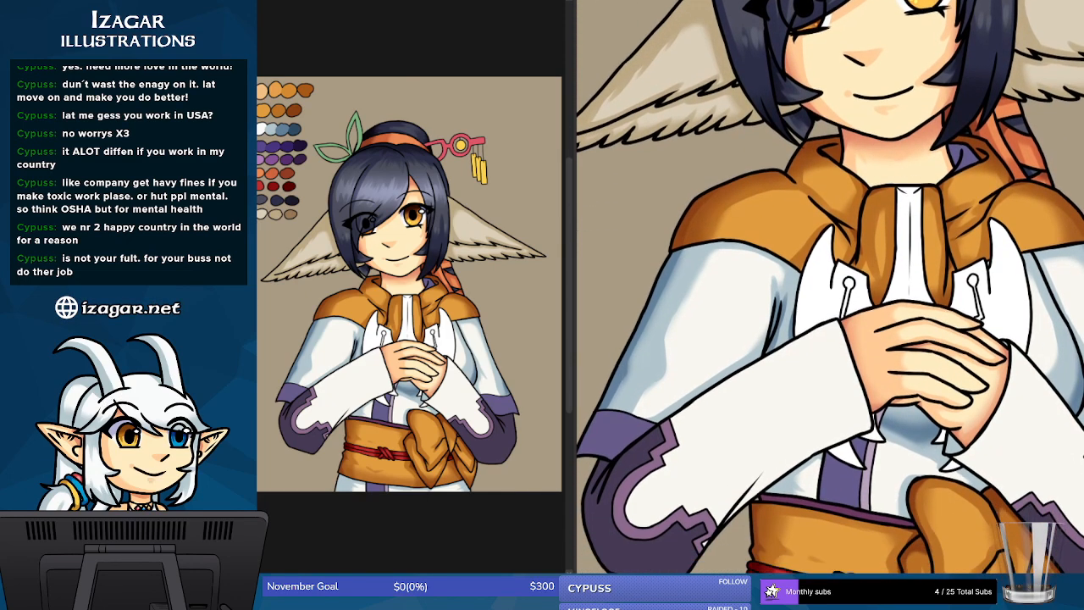
{"action": "scroll", "coordinate": [1042, 339], "scroll_direction": "down", "scroll_amount": 1}
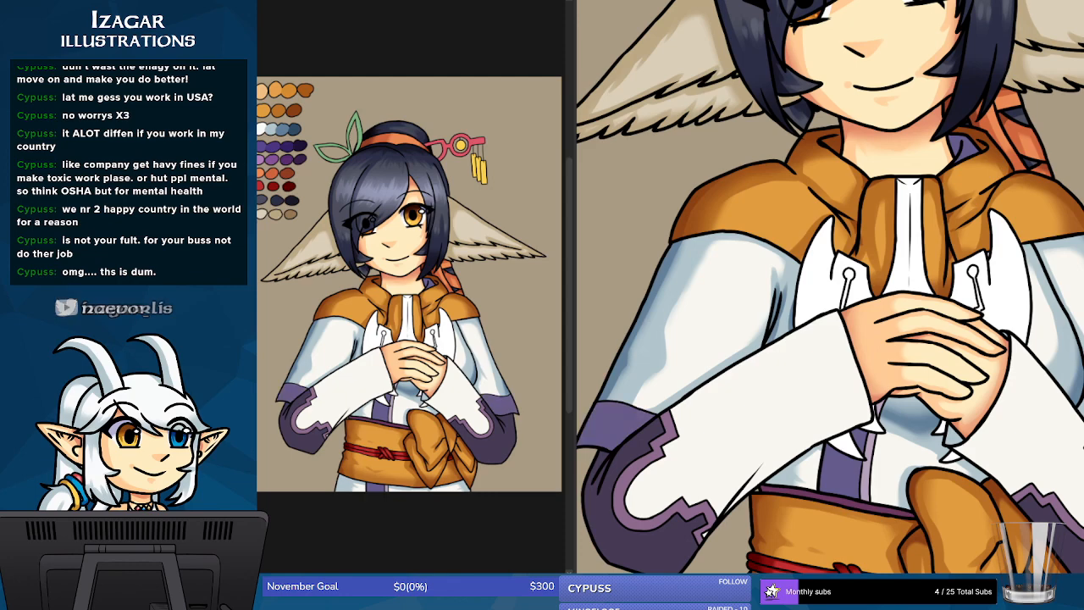
{"action": "key", "text": "ctrl+minus"}
{"action": "key", "text": "ctrl+minus"}
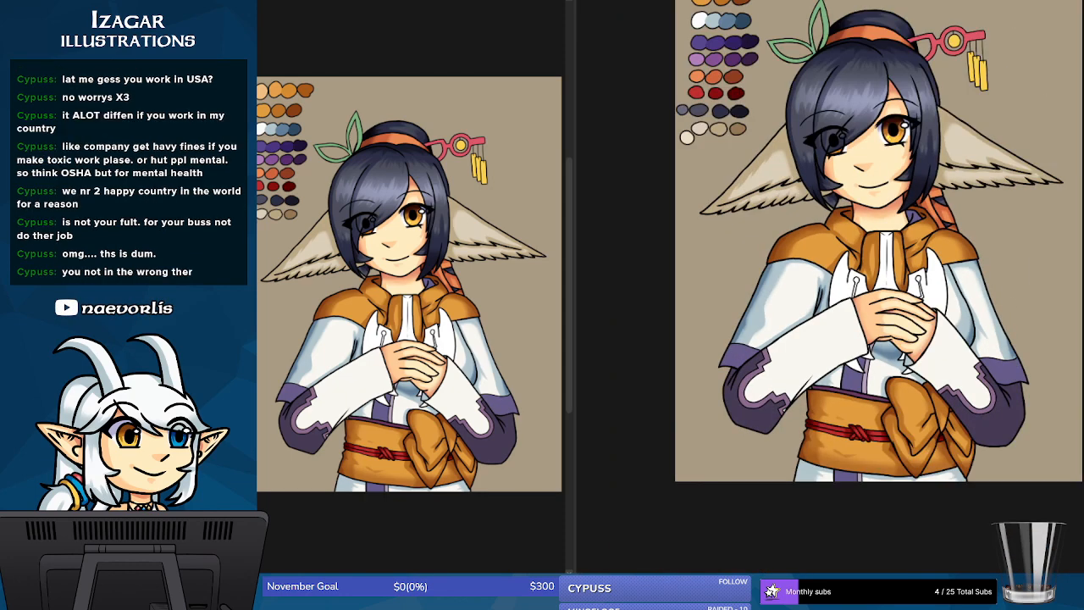
{"action": "scroll", "coordinate": [879, 288], "scroll_direction": "up", "scroll_amount": 3}
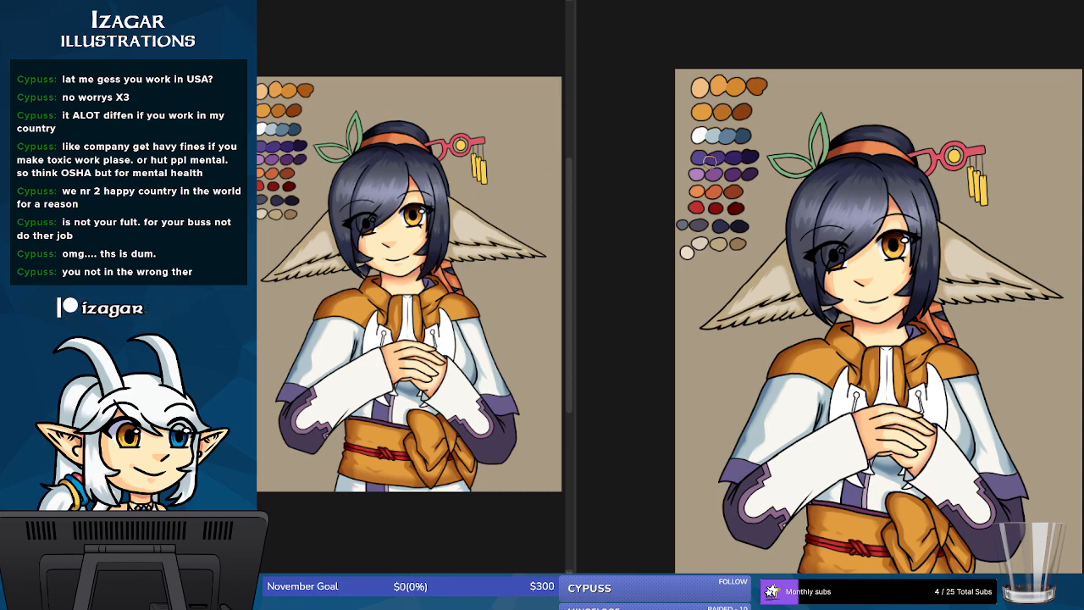
{"action": "mouse_move", "coordinate": [733, 462]}
{"action": "left_mouse_down"}
{"action": "mouse_move", "coordinate": [724, 488]}
{"action": "mouse_move", "coordinate": [753, 474]}
{"action": "left_mouse_up"}
{"action": "key", "text": "ctrl+z"}
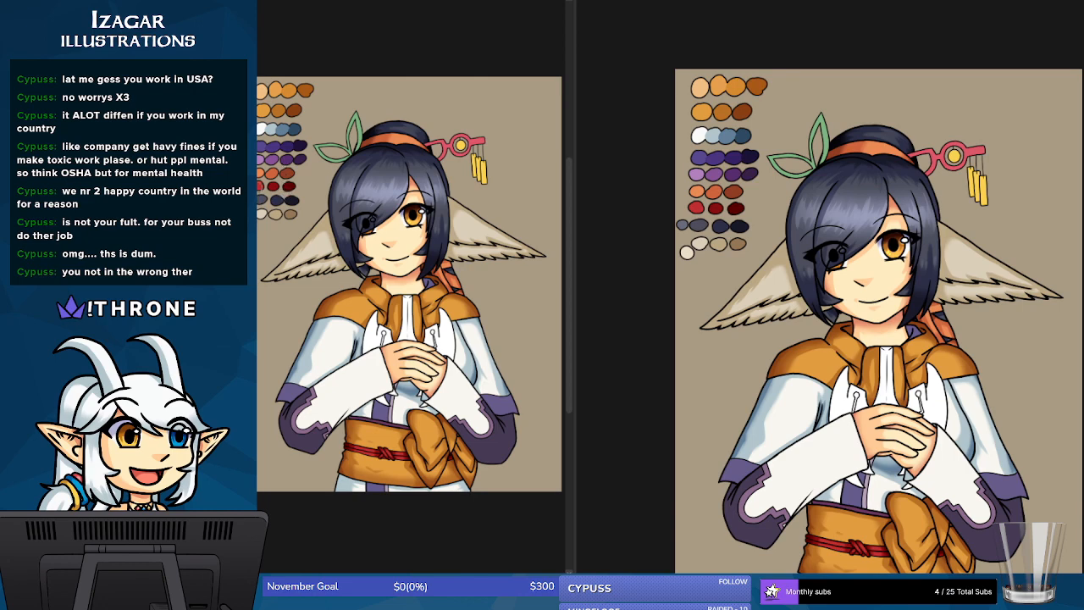
{"action": "left_click_drag", "start_coordinate": [720, 476], "coordinate": [763, 459]}
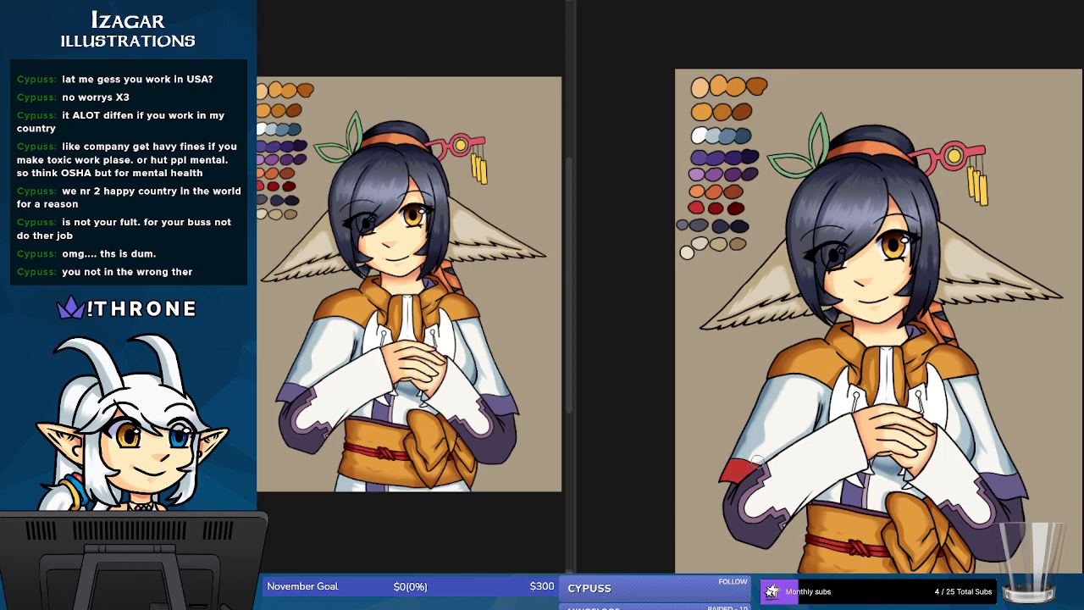
{"action": "left_click_drag", "start_coordinate": [981, 479], "coordinate": [1024, 465]}
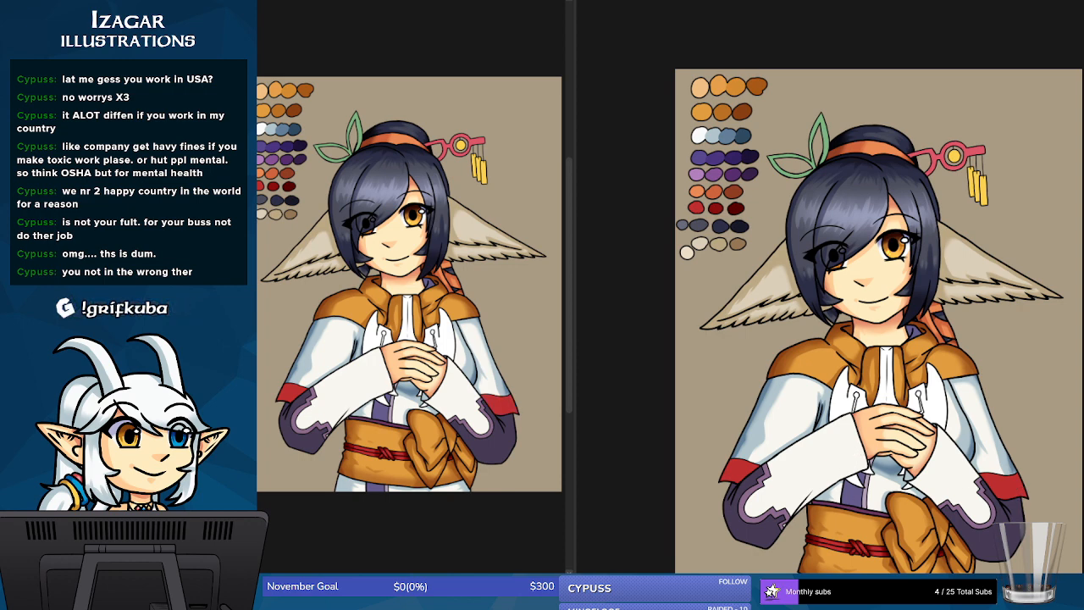
- Recolor the red cuff bands on both upper sleeves with the base blue-purple
{"action": "key", "text": "ctrl+z"}
{"action": "key", "text": "ctrl+z"}
{"action": "key", "text": "ctrl+y"}
{"action": "key", "text": "ctrl+y"}
{"action": "left_click_drag", "start_coordinate": [728, 468], "coordinate": [737, 494]}
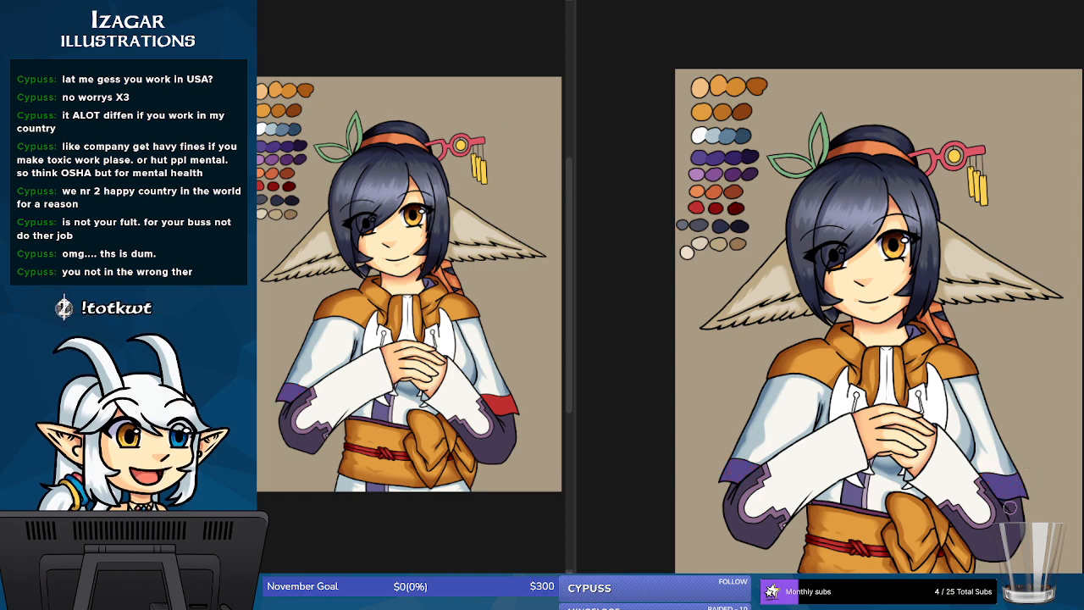
{"action": "left_click_drag", "start_coordinate": [1011, 506], "coordinate": [1041, 511]}
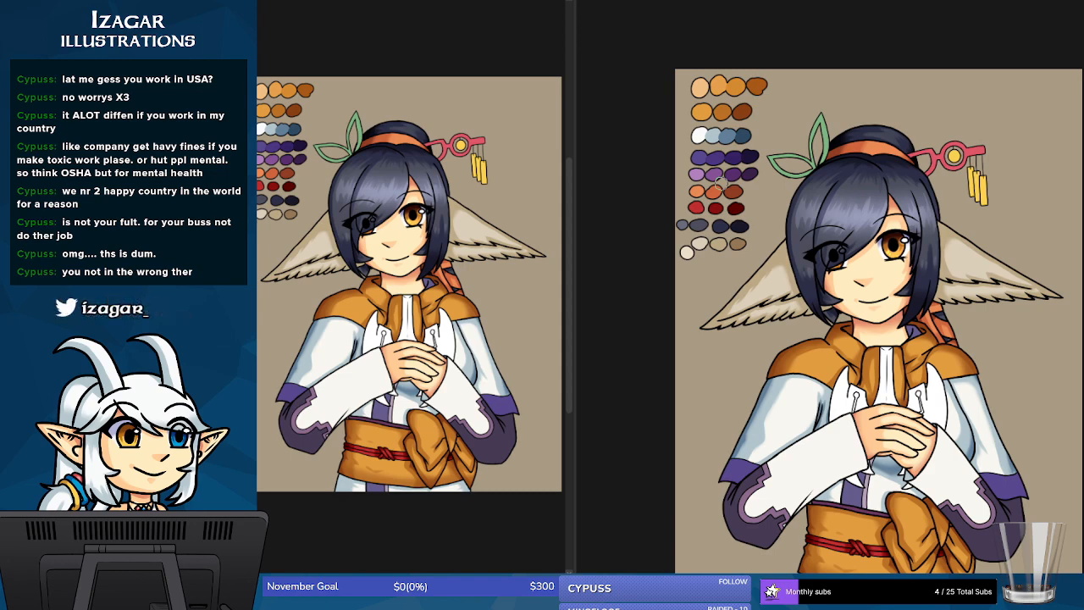
- Paint darker purple shadows on the cuff bands of both upper sleeves
{"action": "key", "text": "ctrl+plus"}
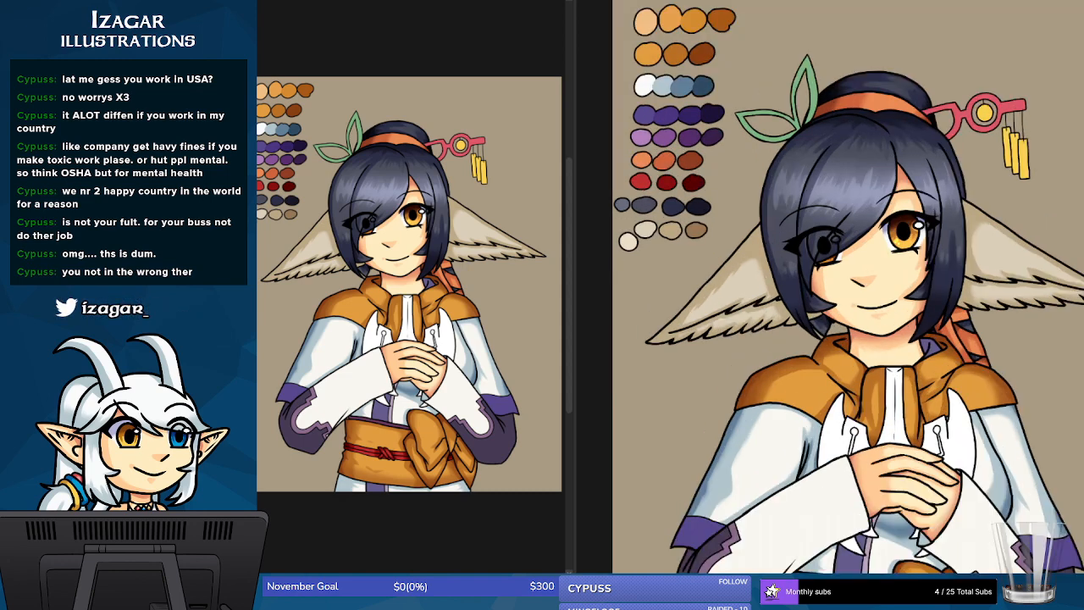
{"action": "scroll", "coordinate": [848, 288], "scroll_direction": "down", "scroll_amount": 5}
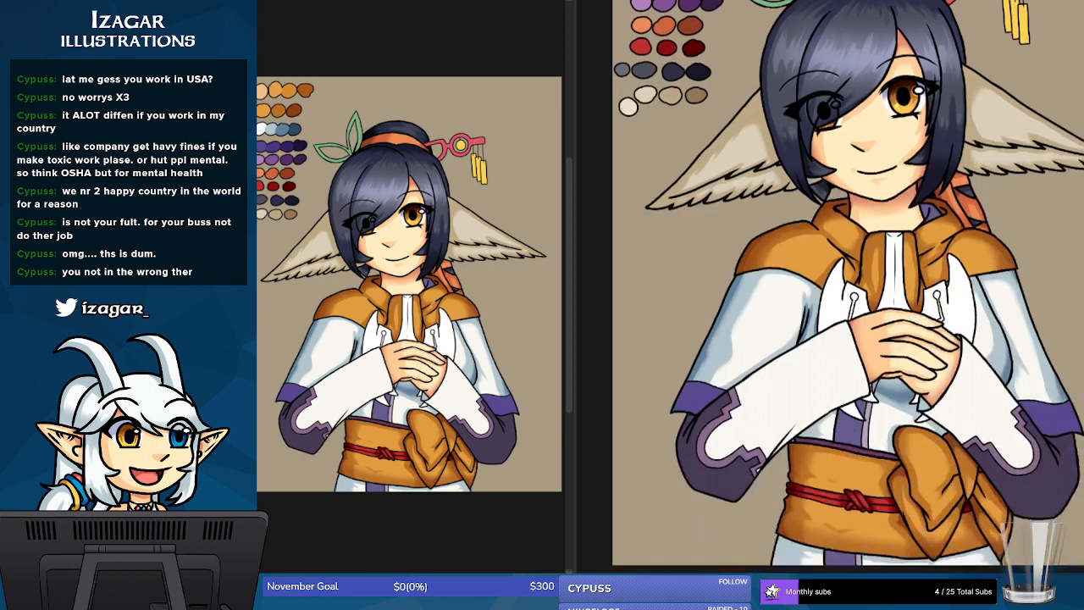
{"action": "scroll", "coordinate": [848, 288], "scroll_direction": "up", "scroll_amount": 2}
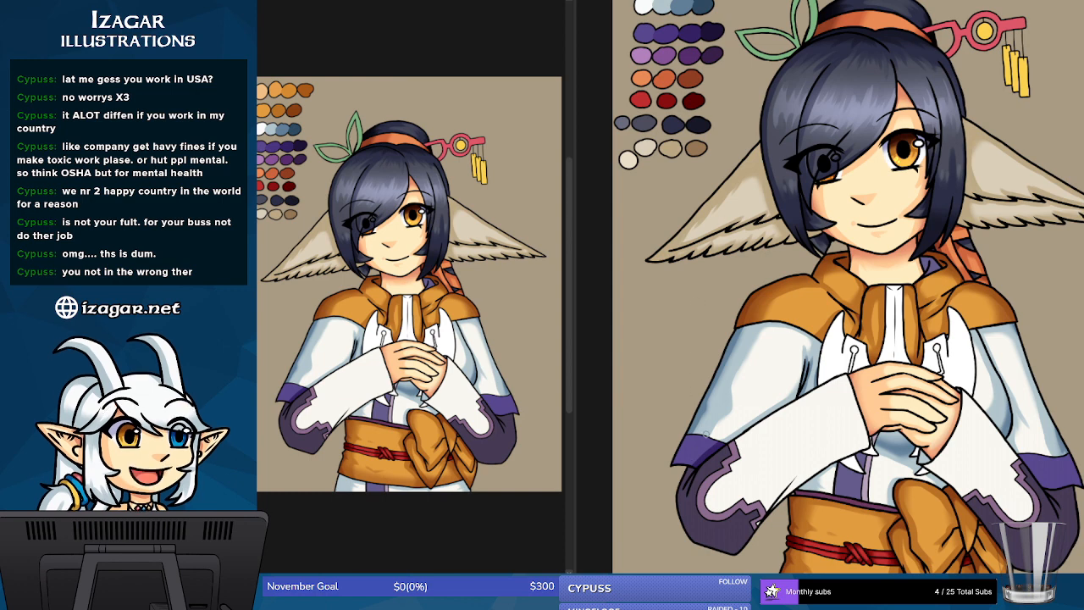
{"action": "mouse_move", "coordinate": [708, 431]}
{"action": "left_mouse_down"}
{"action": "mouse_move", "coordinate": [701, 454]}
{"action": "mouse_move", "coordinate": [705, 434]}
{"action": "mouse_move", "coordinate": [686, 429]}
{"action": "left_mouse_up"}
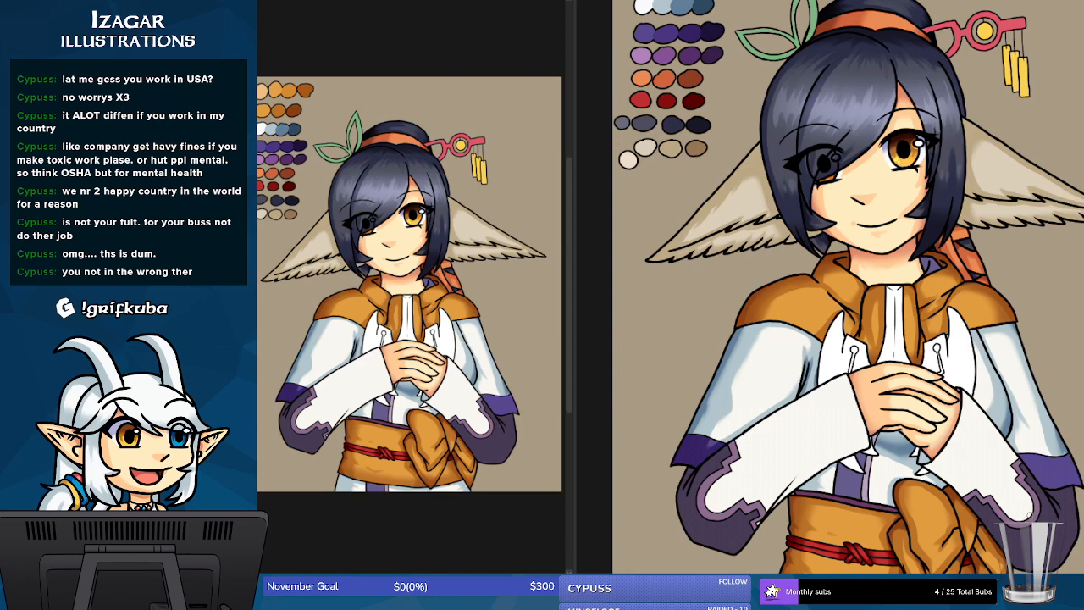
{"action": "left_click_drag", "start_coordinate": [1061, 458], "coordinate": [1072, 480]}
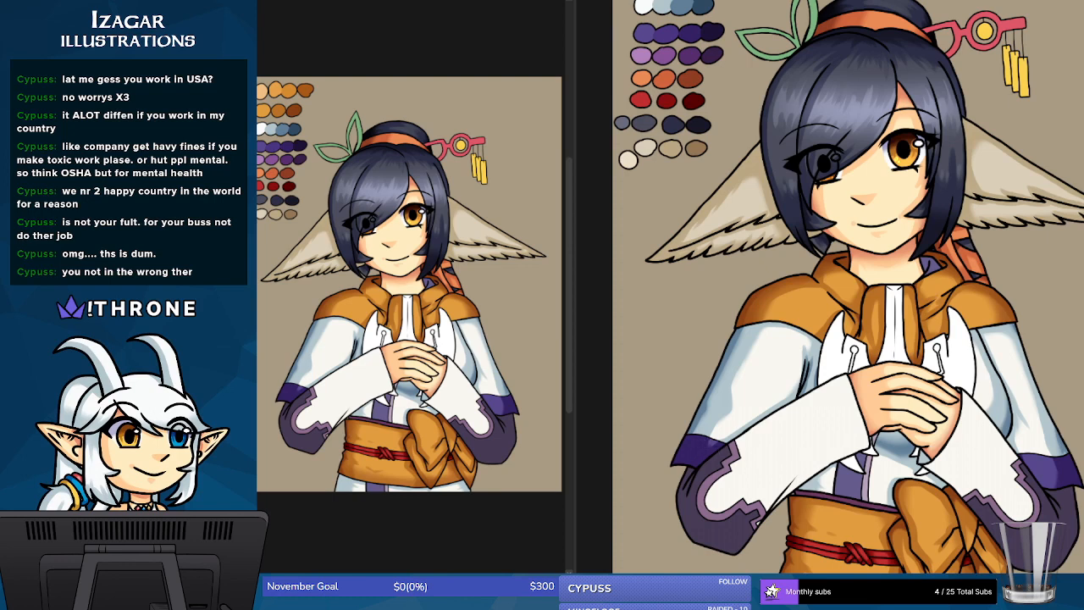
- Block in the inner collar lining and the vertical robe stripe above and below the sash with flat red
{"action": "scroll", "coordinate": [848, 288], "scroll_direction": "down", "scroll_amount": 2}
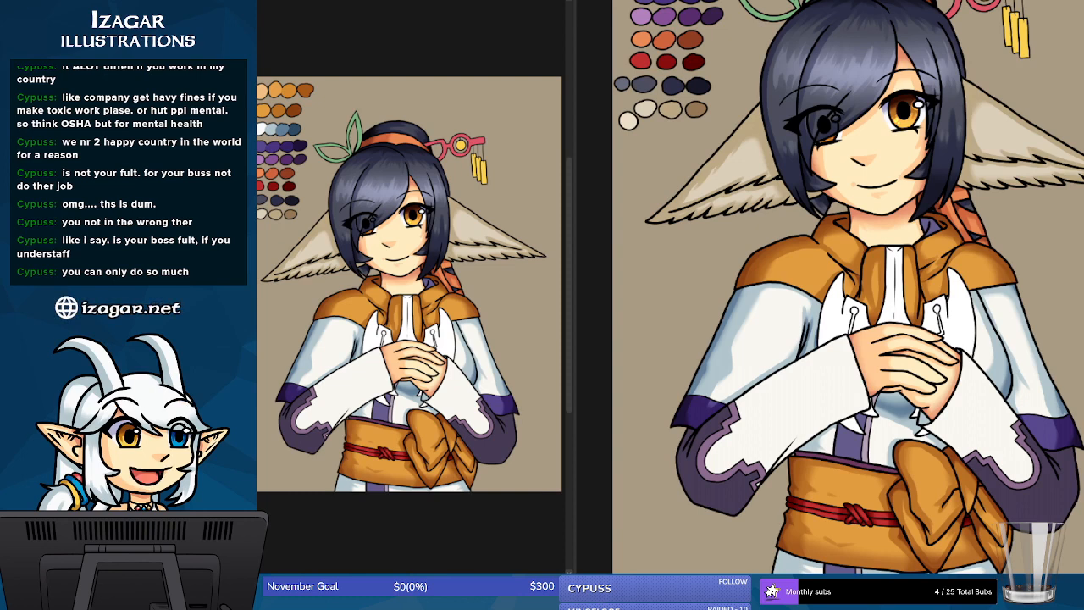
{"action": "scroll", "coordinate": [953, 284], "scroll_direction": "up", "scroll_amount": 4}
{"action": "scroll", "coordinate": [953, 283], "scroll_direction": "down", "scroll_amount": 3}
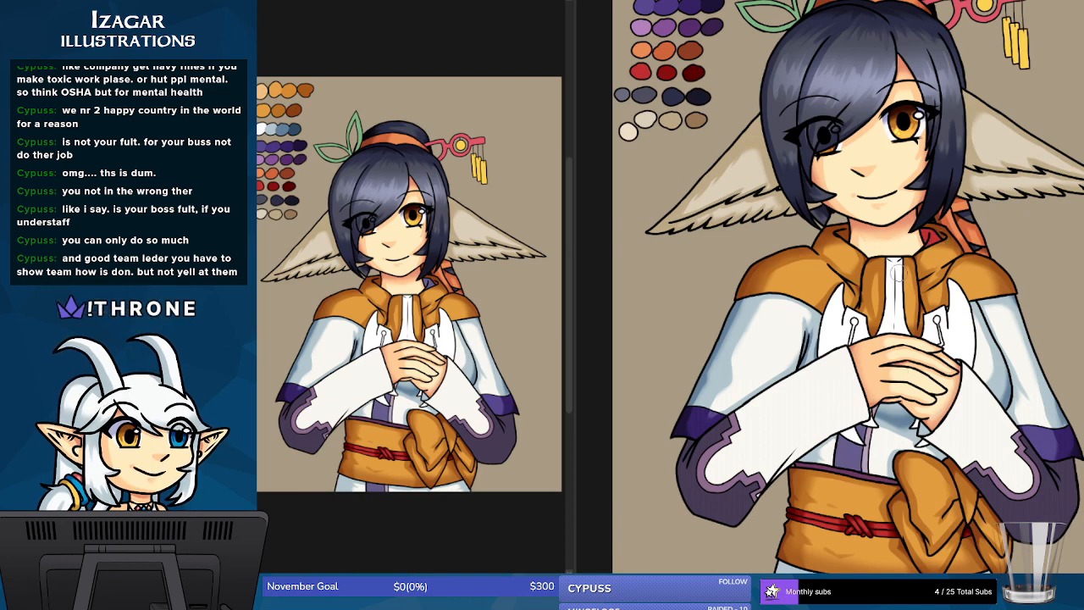
{"action": "left_click_drag", "start_coordinate": [858, 402], "coordinate": [868, 404]}
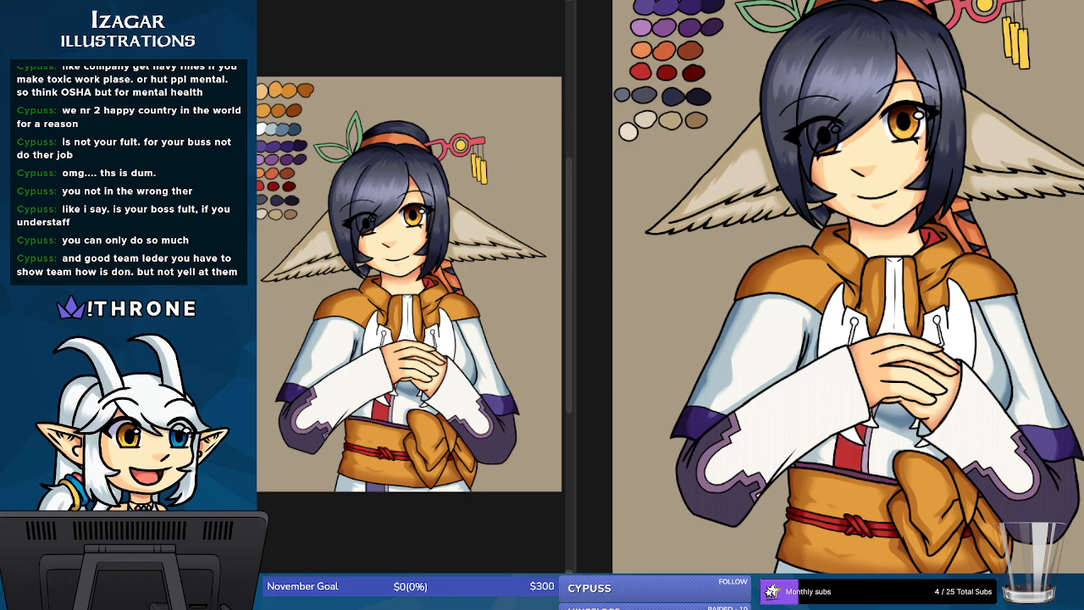
{"action": "scroll", "coordinate": [847, 288], "scroll_direction": "down", "scroll_amount": 3}
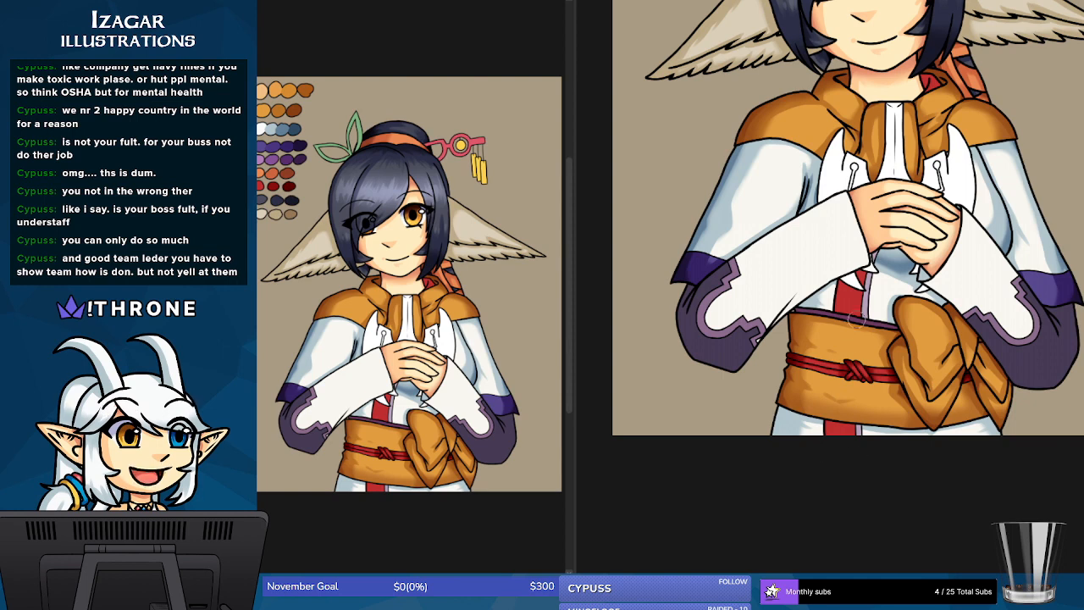
- Recolor the red collar lining and the vertical robe stripe with the base blue-purple
{"action": "scroll", "coordinate": [911, 162], "scroll_direction": "up", "scroll_amount": 3}
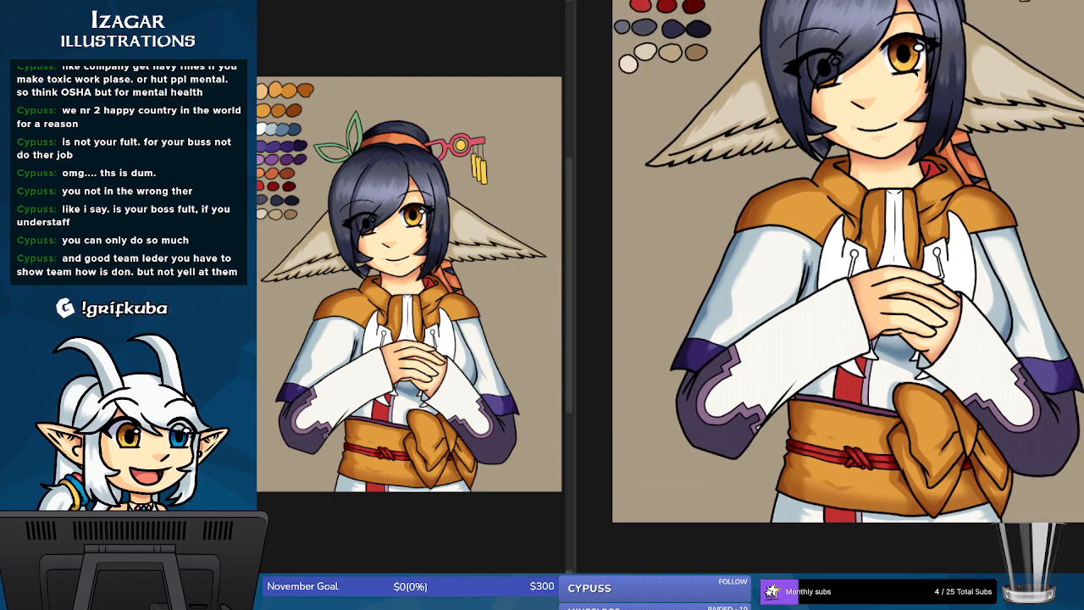
{"action": "mouse_move", "coordinate": [921, 158]}
{"action": "left_mouse_down"}
{"action": "mouse_move", "coordinate": [954, 173]}
{"action": "mouse_move", "coordinate": [942, 204]}
{"action": "left_mouse_up"}
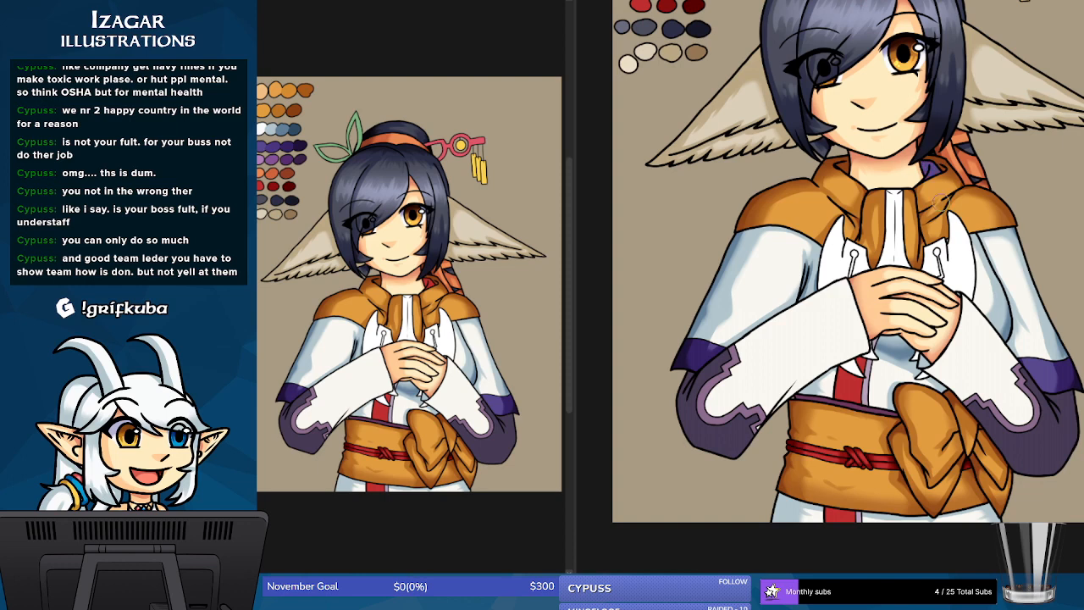
{"action": "mouse_move", "coordinate": [851, 347]}
{"action": "left_mouse_down"}
{"action": "mouse_move", "coordinate": [861, 406]}
{"action": "mouse_move", "coordinate": [851, 518]}
{"action": "left_mouse_up"}
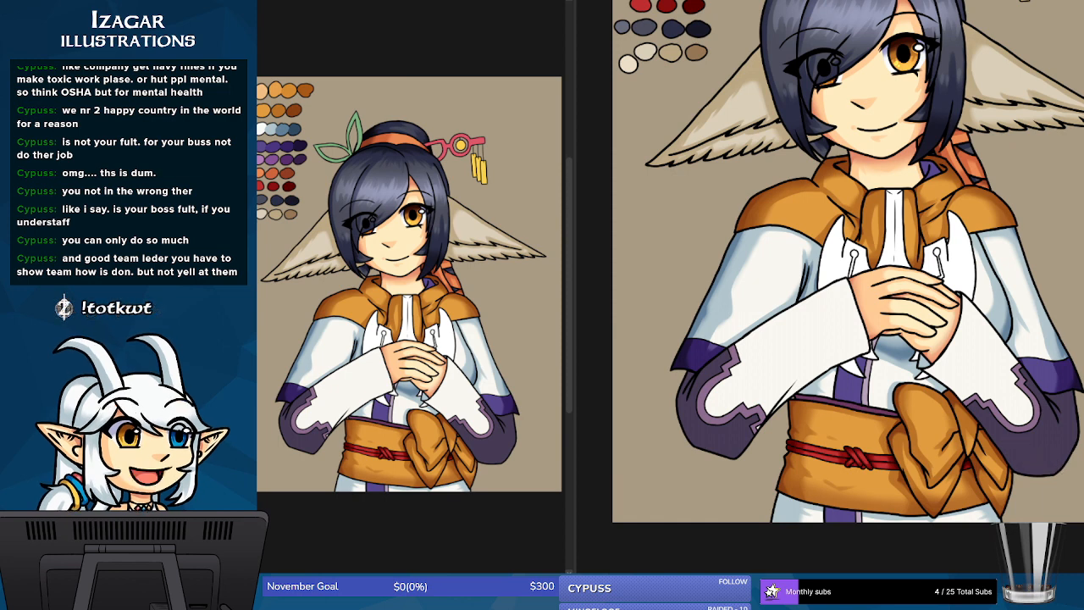
- Paint a darker purple shadow across the lower end of the vertical robe stripe, just above the orange sash
{"action": "scroll", "coordinate": [846, 160], "scroll_direction": "up", "scroll_amount": 4}
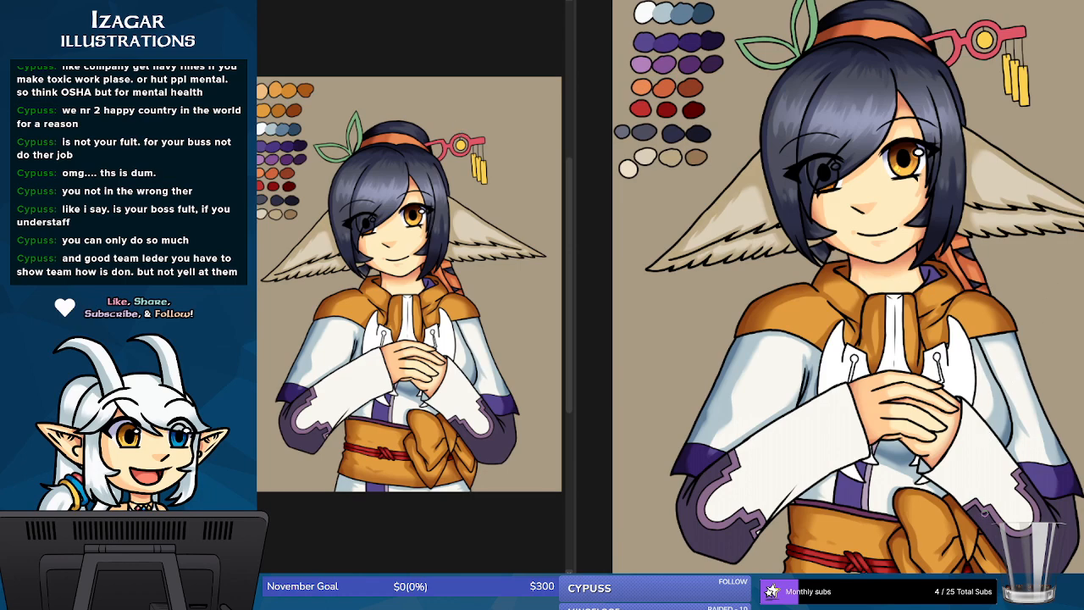
{"action": "scroll", "coordinate": [647, 551], "scroll_direction": "down", "scroll_amount": 5}
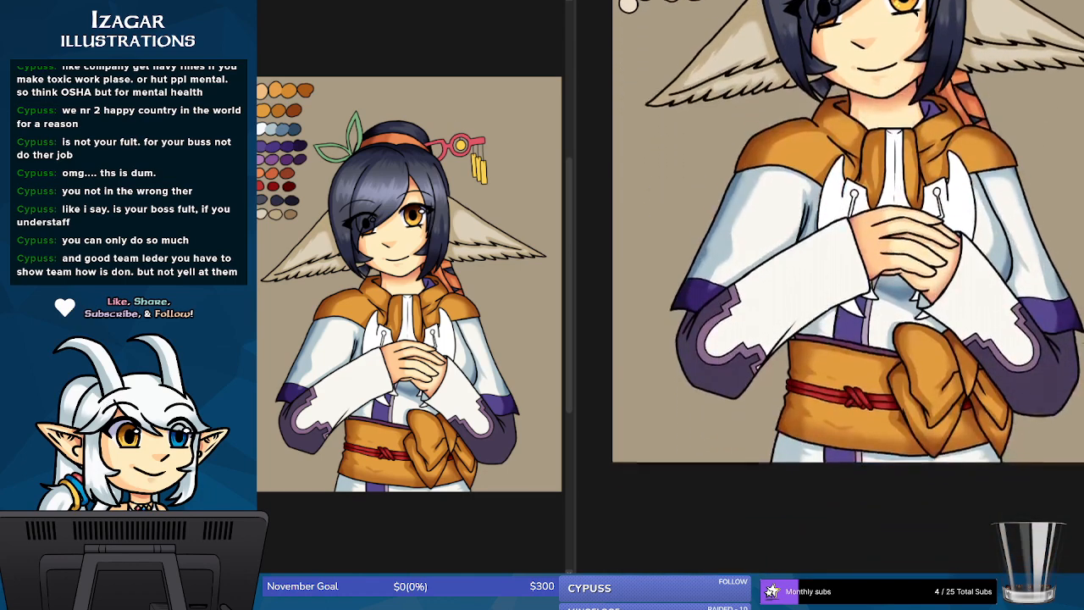
{"action": "key", "text": "ctrl+plus"}
{"action": "key", "text": "ctrl+plus"}
{"action": "key", "text": "ctrl+plus"}
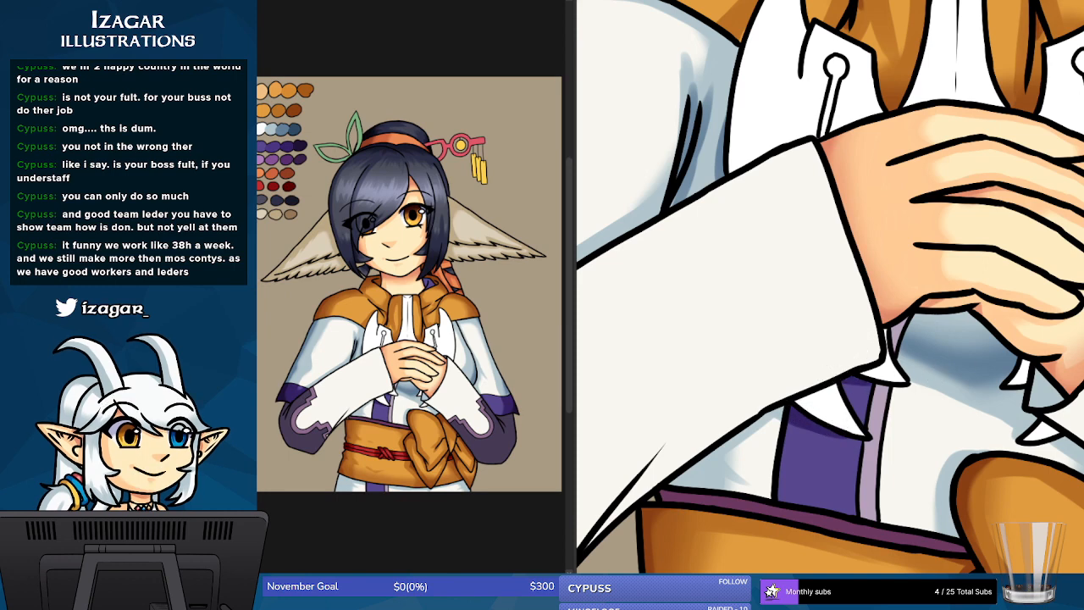
{"action": "scroll", "coordinate": [788, 332], "scroll_direction": "down", "scroll_amount": 5}
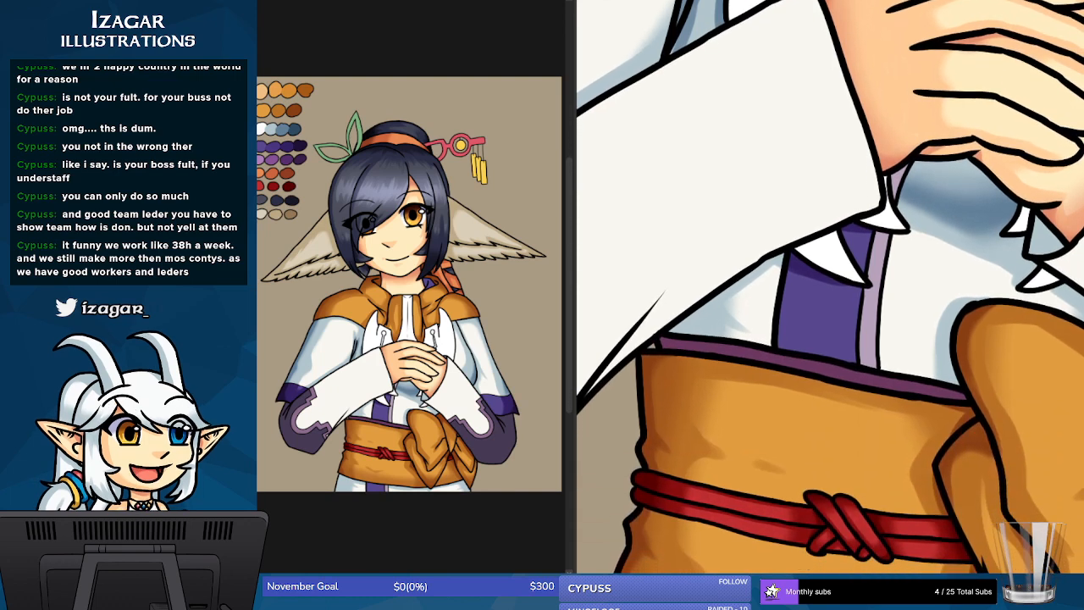
{"action": "mouse_move", "coordinate": [787, 332]}
{"action": "left_mouse_down"}
{"action": "mouse_move", "coordinate": [880, 356]}
{"action": "mouse_move", "coordinate": [789, 332]}
{"action": "mouse_move", "coordinate": [852, 340]}
{"action": "mouse_move", "coordinate": [843, 335]}
{"action": "mouse_move", "coordinate": [797, 333]}
{"action": "mouse_move", "coordinate": [867, 355]}
{"action": "left_mouse_up"}
{"action": "left_click_drag", "start_coordinate": [787, 334], "coordinate": [863, 356]}
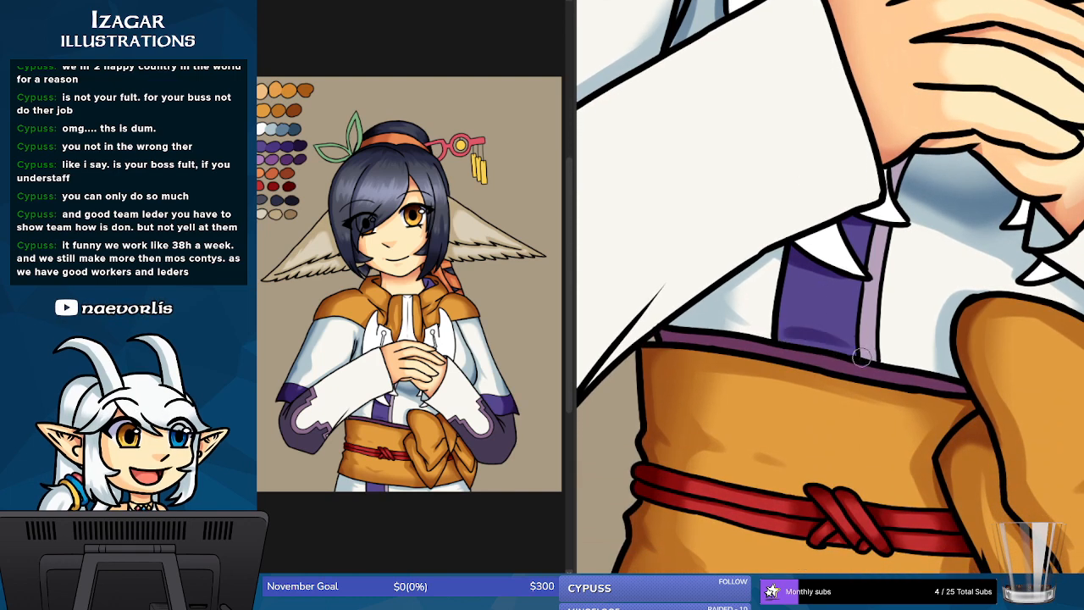
{"action": "left_click_drag", "start_coordinate": [792, 330], "coordinate": [861, 332]}
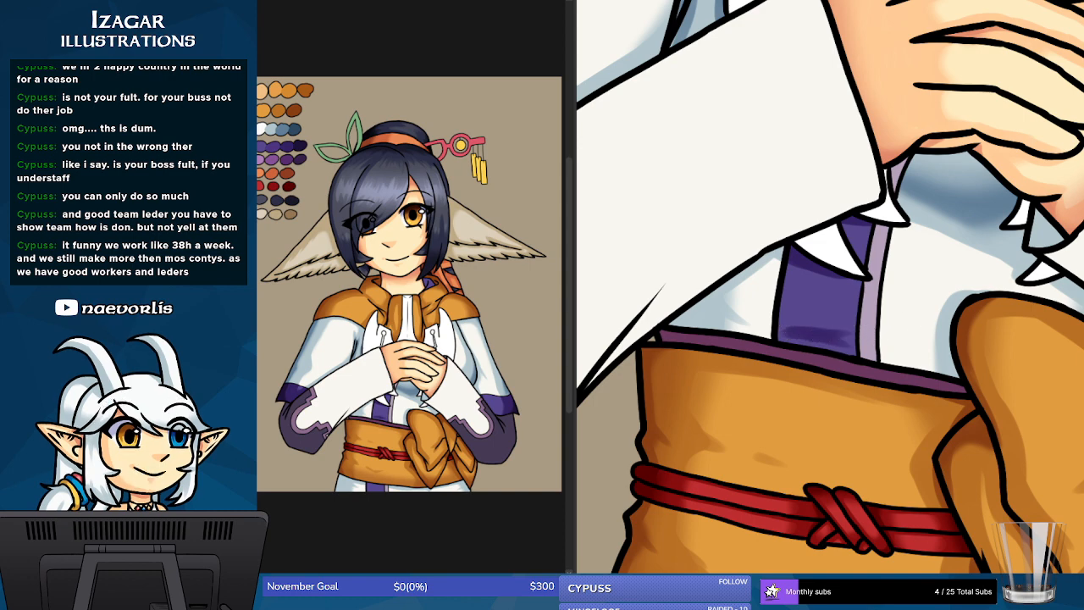
- Examine the purple trim on the robe stripe, collar lining and sleeve cuffs, up close and across the whole figure
{"action": "scroll", "coordinate": [812, 430], "scroll_direction": "down", "scroll_amount": 5}
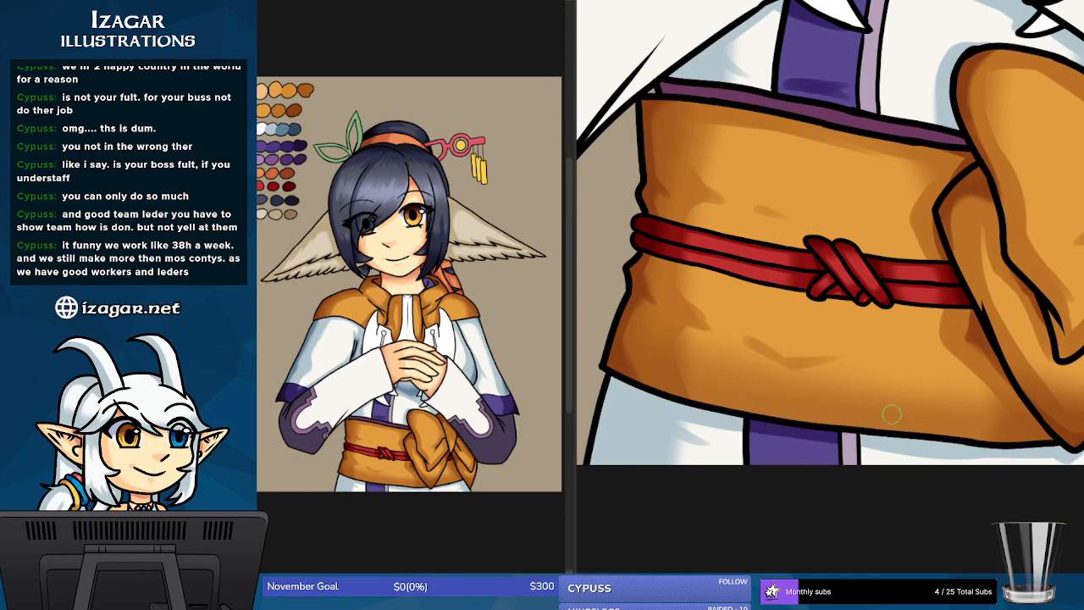
{"action": "scroll", "coordinate": [830, 288], "scroll_direction": "up", "scroll_amount": 10}
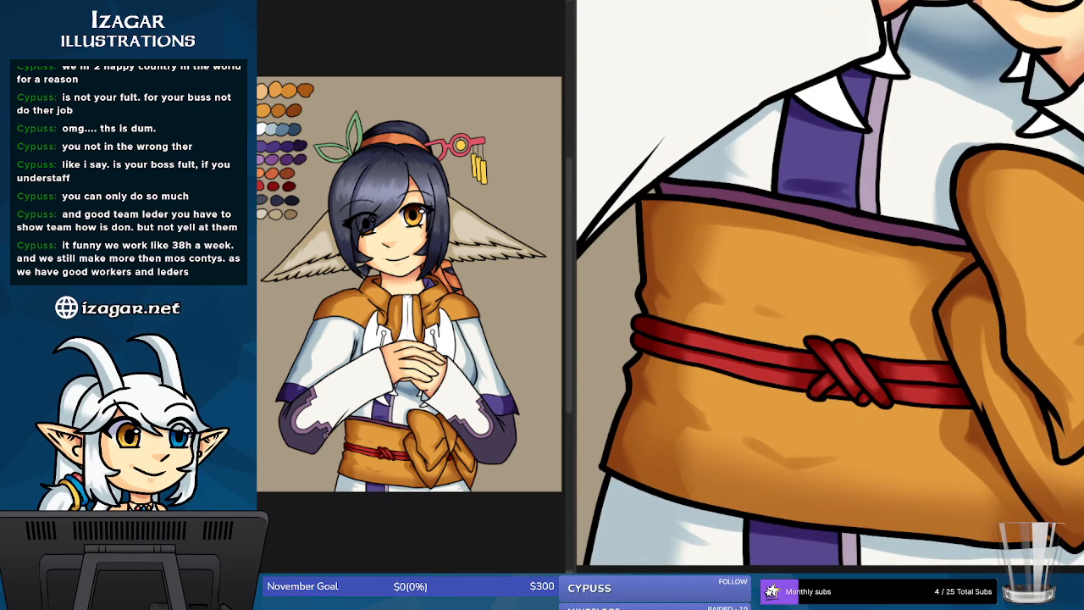
{"action": "scroll", "coordinate": [830, 288], "scroll_direction": "down", "scroll_amount": 5}
{"action": "scroll", "coordinate": [830, 288], "scroll_direction": "up", "scroll_amount": 10}
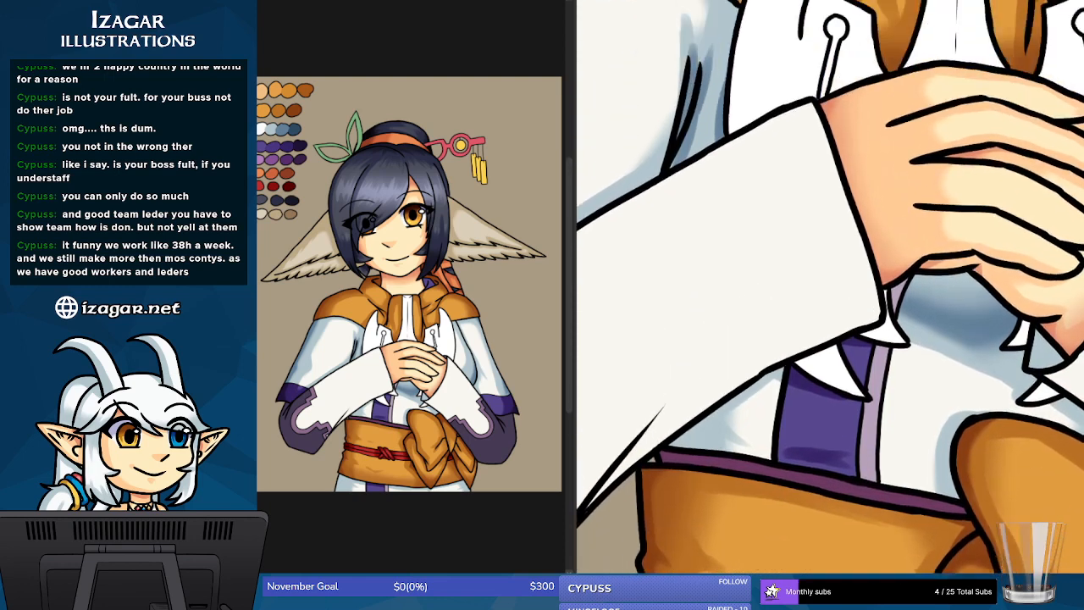
{"action": "scroll", "coordinate": [830, 288], "scroll_direction": "up", "scroll_amount": 3}
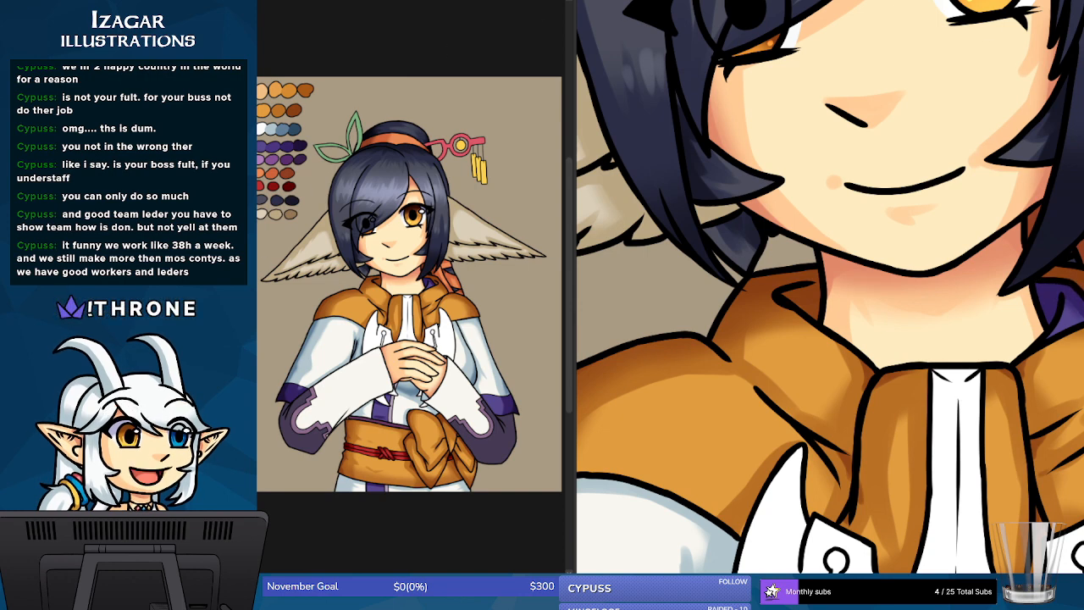
{"action": "key", "text": "ctrl+minus"}
{"action": "key", "text": "ctrl+minus"}
{"action": "key", "text": "ctrl+minus"}
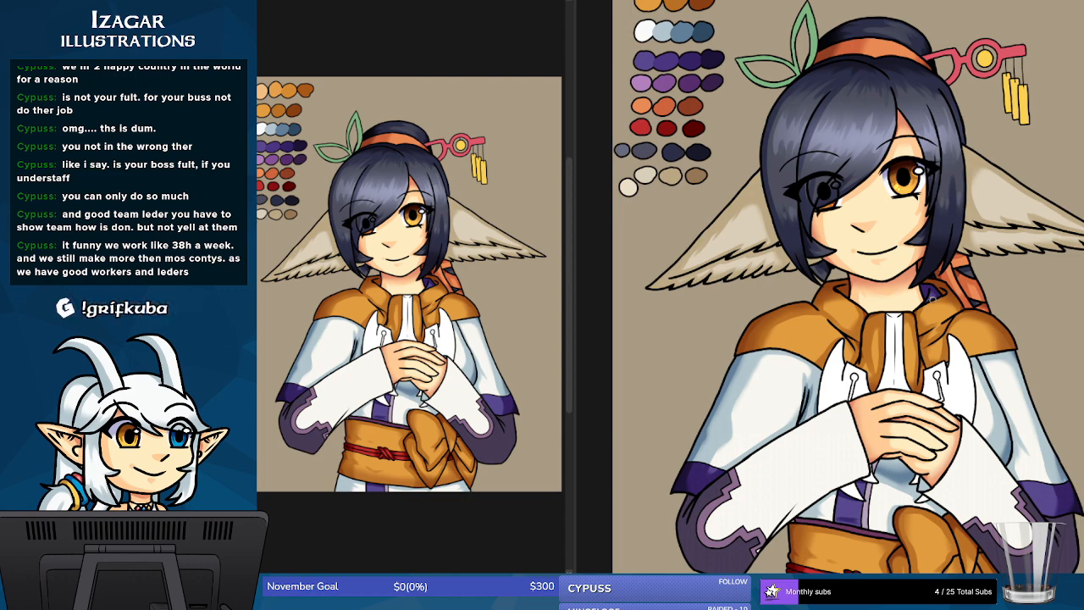
{"action": "scroll", "coordinate": [848, 288], "scroll_direction": "up", "scroll_amount": 1}
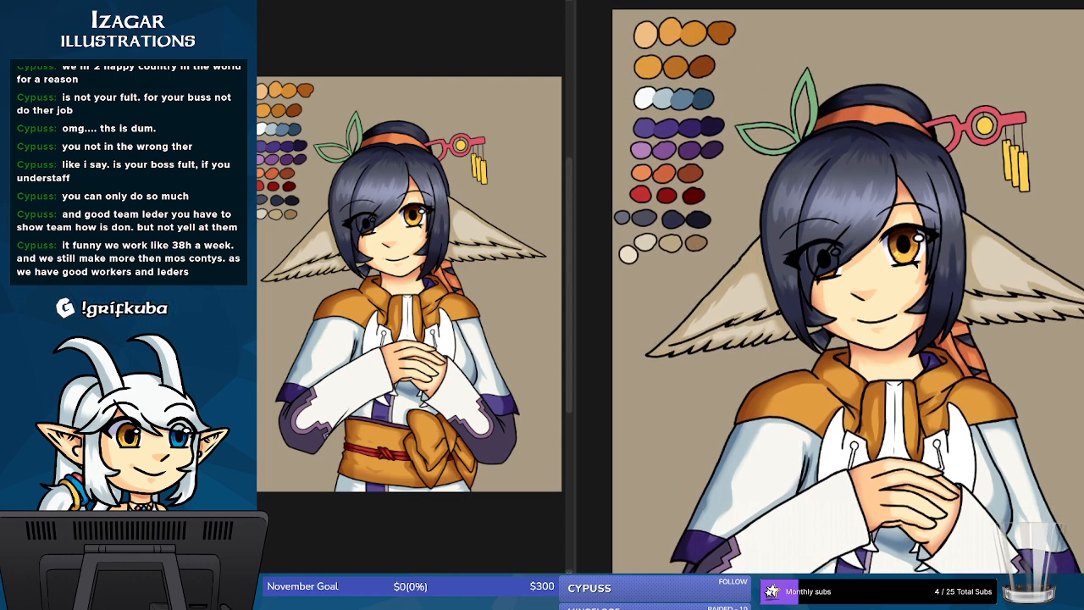
{"action": "scroll", "coordinate": [847, 288], "scroll_direction": "down", "scroll_amount": 5}
{"action": "scroll", "coordinate": [847, 288], "scroll_direction": "up", "scroll_amount": 1}
{"action": "scroll", "coordinate": [848, 288], "scroll_direction": "up", "scroll_amount": 2}
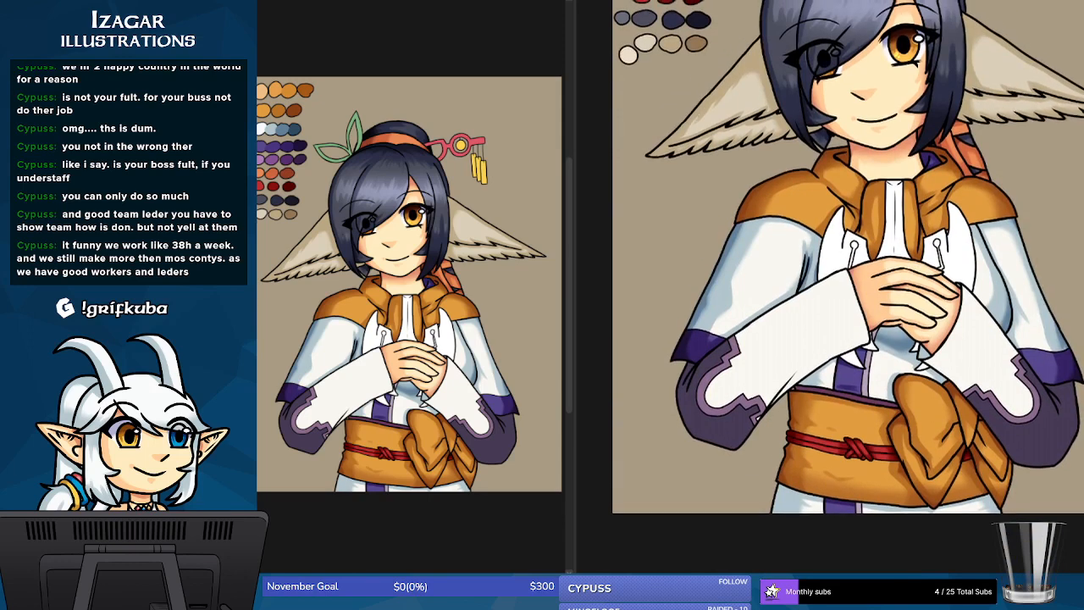
- Try a soft blue-purple shadow across the lower skirt of the white robe, below the orange sash
{"action": "scroll", "coordinate": [848, 288], "scroll_direction": "down", "scroll_amount": 1}
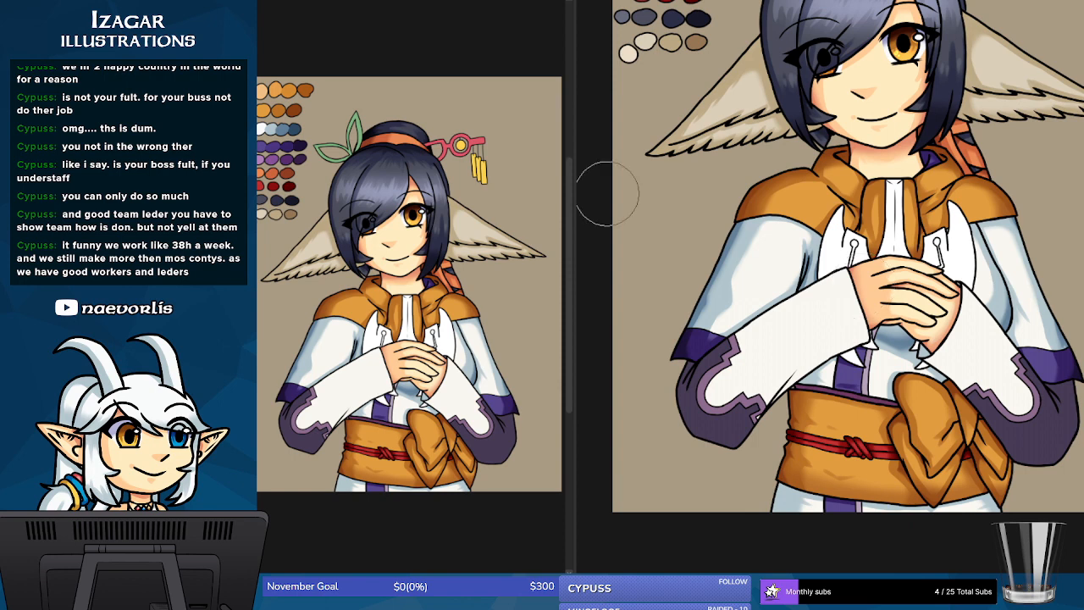
{"action": "mouse_move", "coordinate": [762, 510]}
{"action": "left_mouse_down"}
{"action": "mouse_move", "coordinate": [843, 546]}
{"action": "mouse_move", "coordinate": [1033, 507]}
{"action": "left_mouse_up"}
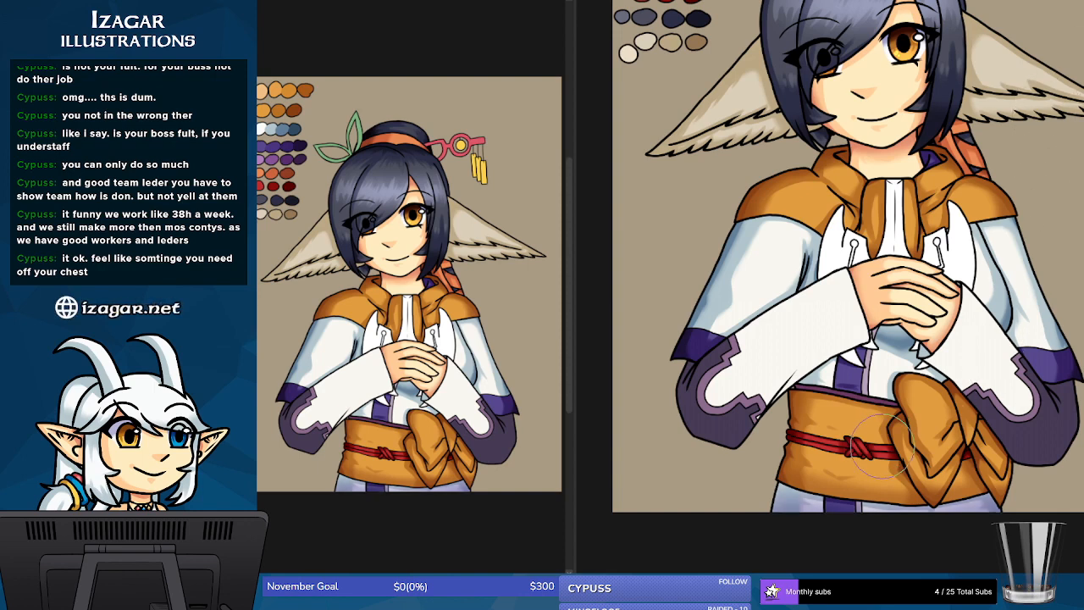
{"action": "key", "text": "ctrl+z"}
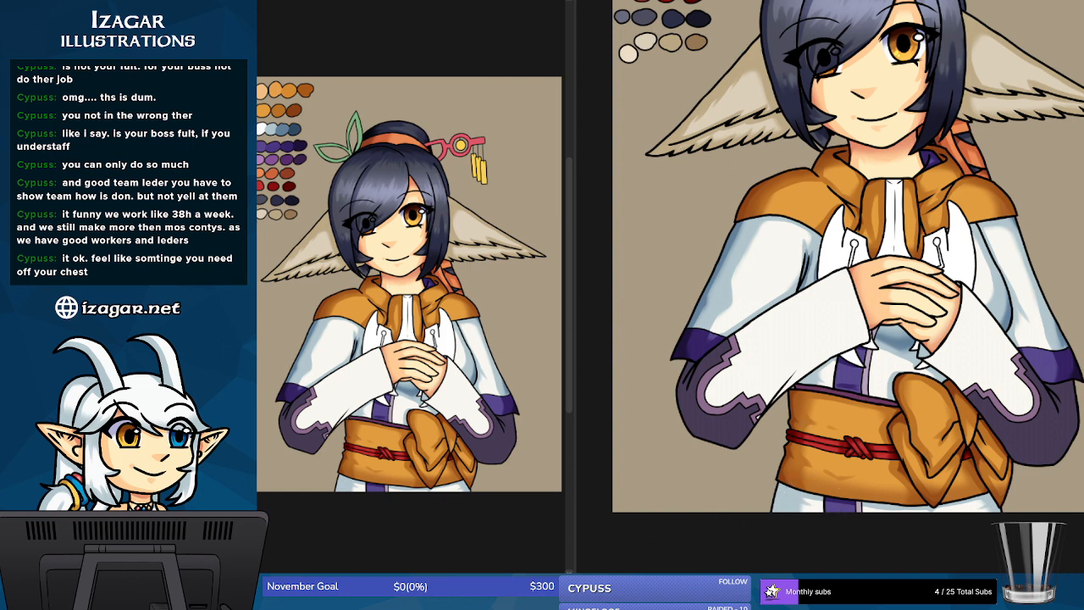
{"action": "mouse_move", "coordinate": [826, 498]}
{"action": "left_mouse_down"}
{"action": "mouse_move", "coordinate": [848, 526]}
{"action": "mouse_move", "coordinate": [835, 519]}
{"action": "mouse_move", "coordinate": [941, 525]}
{"action": "left_mouse_up"}
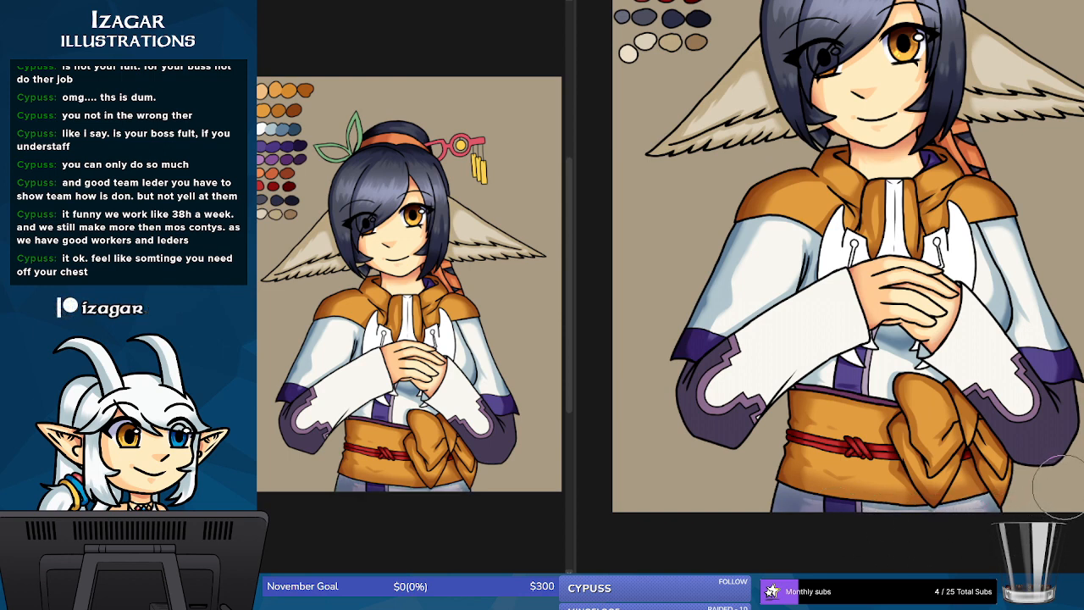
{"action": "key", "text": "ctrl+z"}
{"action": "mouse_move", "coordinate": [763, 497]}
{"action": "left_mouse_down"}
{"action": "mouse_move", "coordinate": [824, 520]}
{"action": "mouse_move", "coordinate": [774, 503]}
{"action": "mouse_move", "coordinate": [935, 517]}
{"action": "left_mouse_up"}
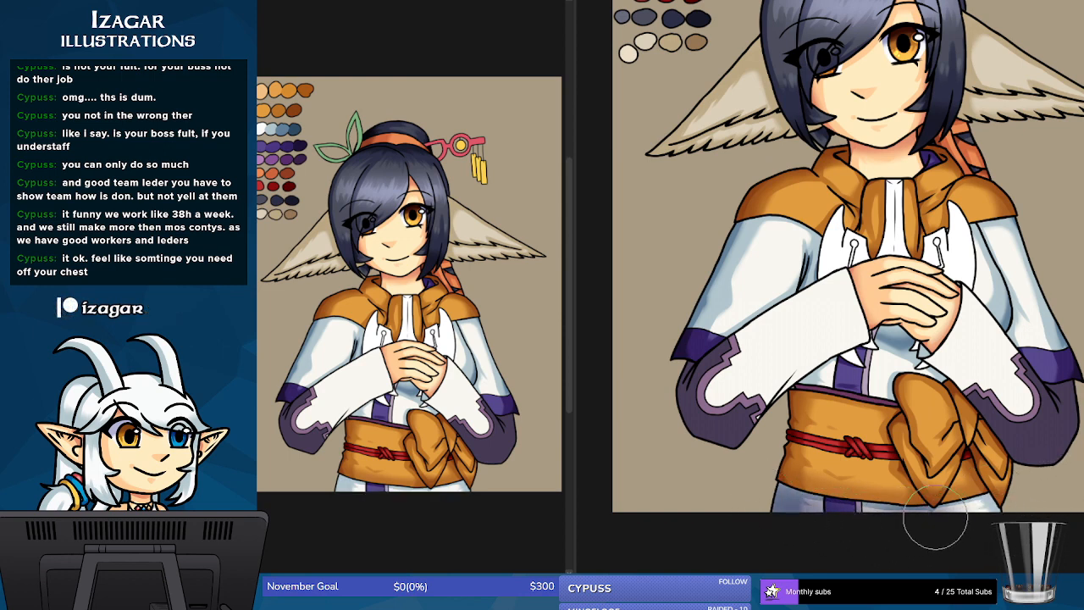
{"action": "key", "text": "ctrl+z"}
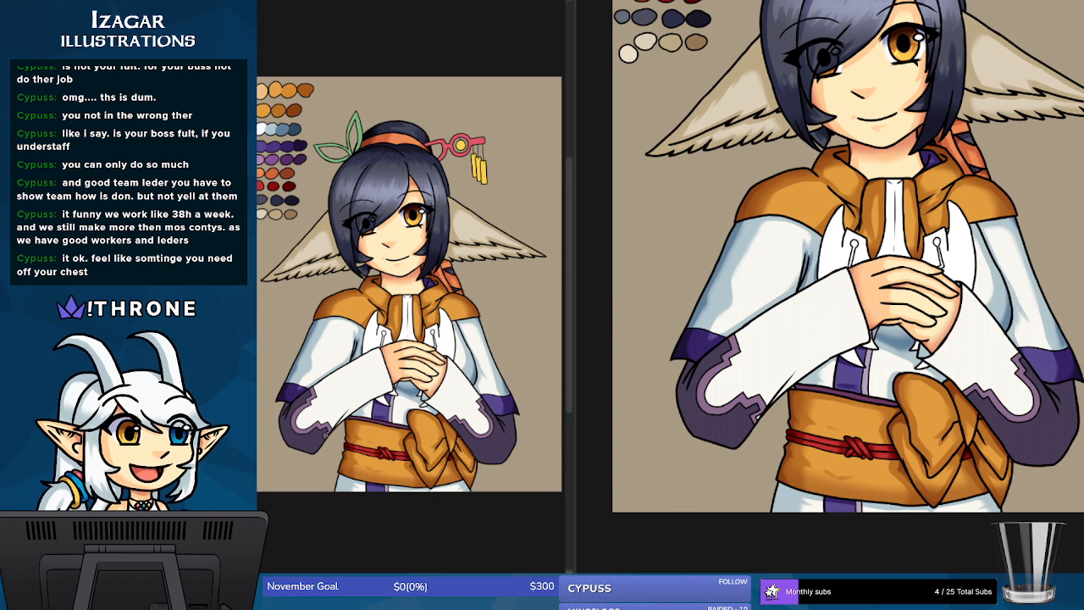
- Try a soft darkening gradient over the lower skirt, the bottom of the orange sash and the lower dark purple sleeves
{"action": "mouse_move", "coordinate": [813, 475]}
{"action": "left_mouse_down"}
{"action": "mouse_move", "coordinate": [762, 471]}
{"action": "mouse_move", "coordinate": [822, 501]}
{"action": "mouse_move", "coordinate": [836, 496]}
{"action": "mouse_move", "coordinate": [792, 481]}
{"action": "mouse_move", "coordinate": [935, 506]}
{"action": "mouse_move", "coordinate": [1041, 500]}
{"action": "left_mouse_up"}
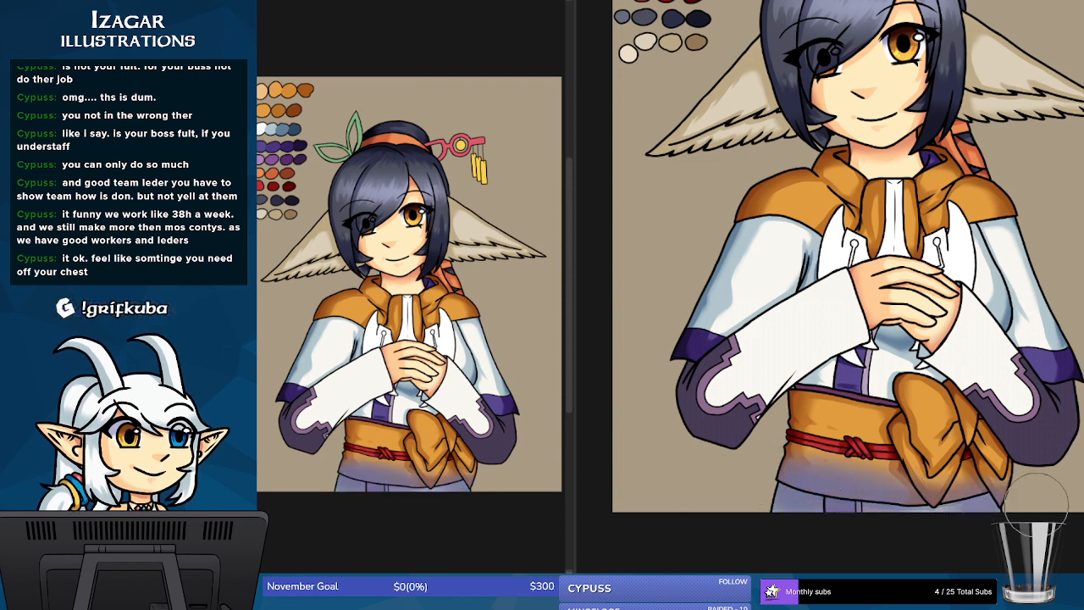
{"action": "key", "text": "ctrl+z"}
{"action": "mouse_move", "coordinate": [765, 476]}
{"action": "left_mouse_down"}
{"action": "mouse_move", "coordinate": [967, 514]}
{"action": "mouse_move", "coordinate": [889, 509]}
{"action": "mouse_move", "coordinate": [1054, 501]}
{"action": "left_mouse_up"}
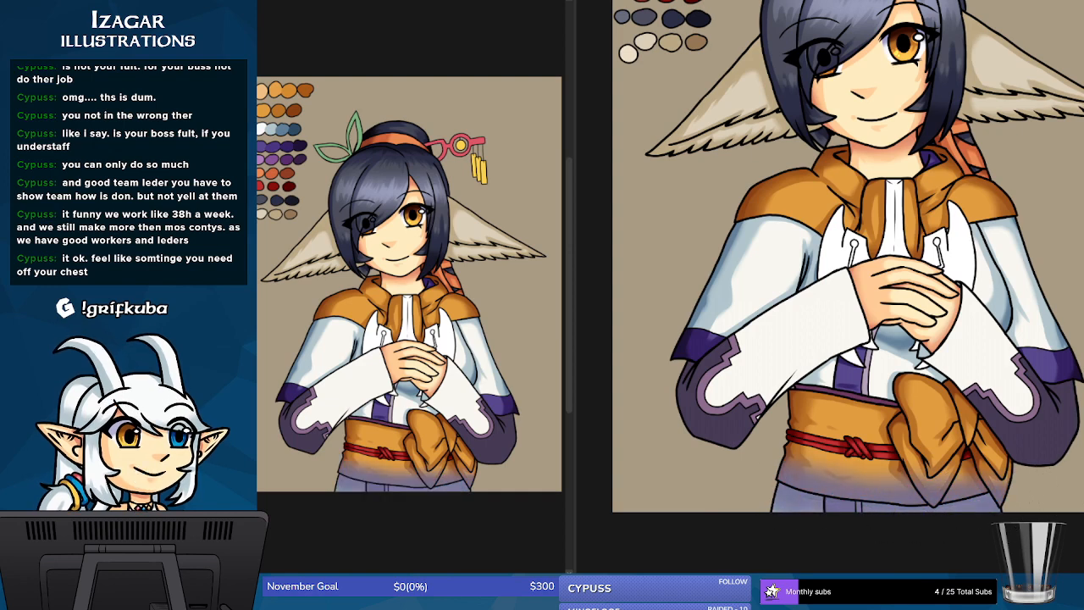
{"action": "key", "text": "ctrl+z"}
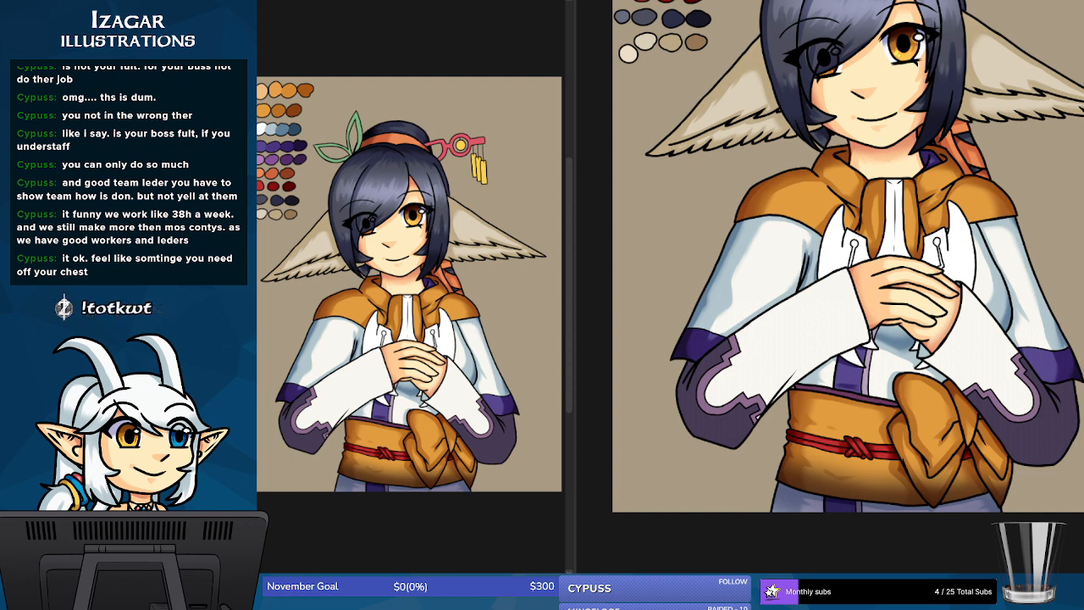
{"action": "mouse_move", "coordinate": [660, 418]}
{"action": "left_mouse_down"}
{"action": "mouse_move", "coordinate": [704, 446]}
{"action": "mouse_move", "coordinate": [738, 448]}
{"action": "left_mouse_up"}
{"action": "left_click_drag", "start_coordinate": [1046, 451], "coordinate": [1049, 457]}
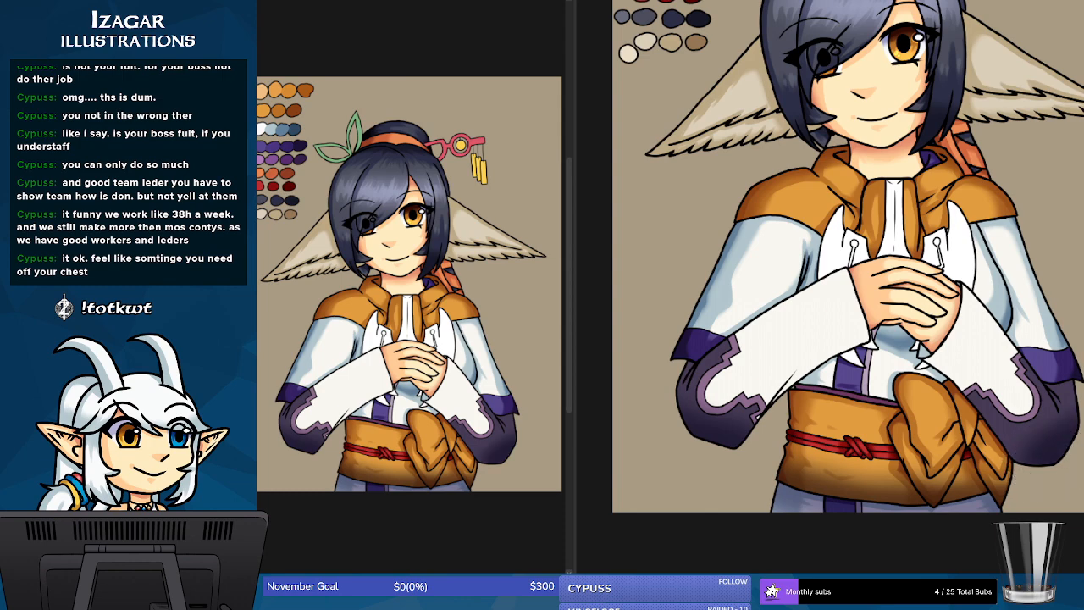
{"action": "scroll", "coordinate": [848, 288], "scroll_direction": "up", "scroll_amount": 4}
{"action": "scroll", "coordinate": [848, 288], "scroll_direction": "down", "scroll_amount": 4}
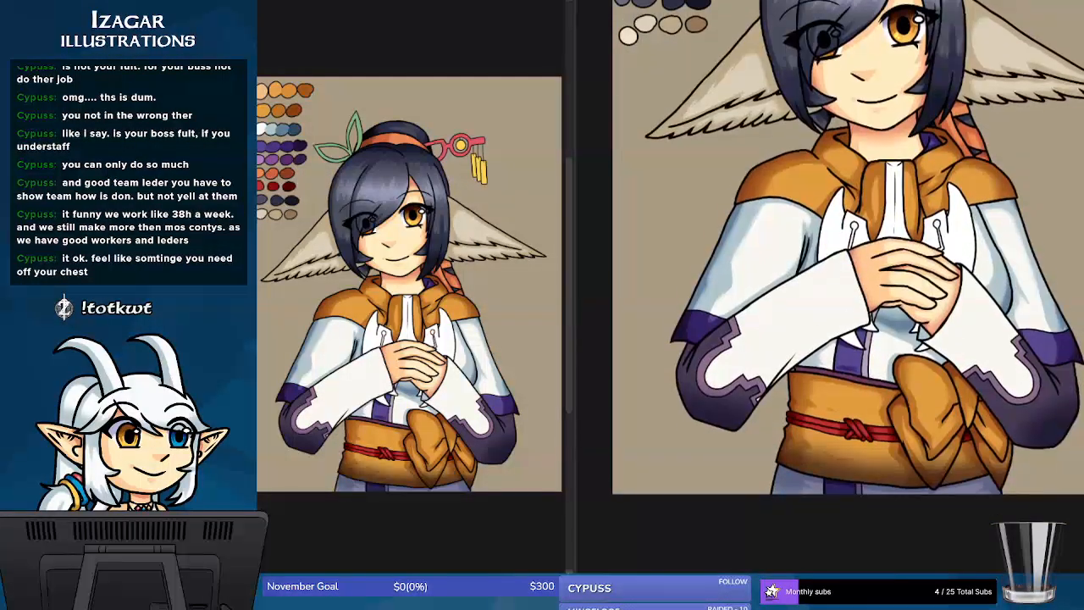
{"action": "scroll", "coordinate": [848, 288], "scroll_direction": "up", "scroll_amount": 1}
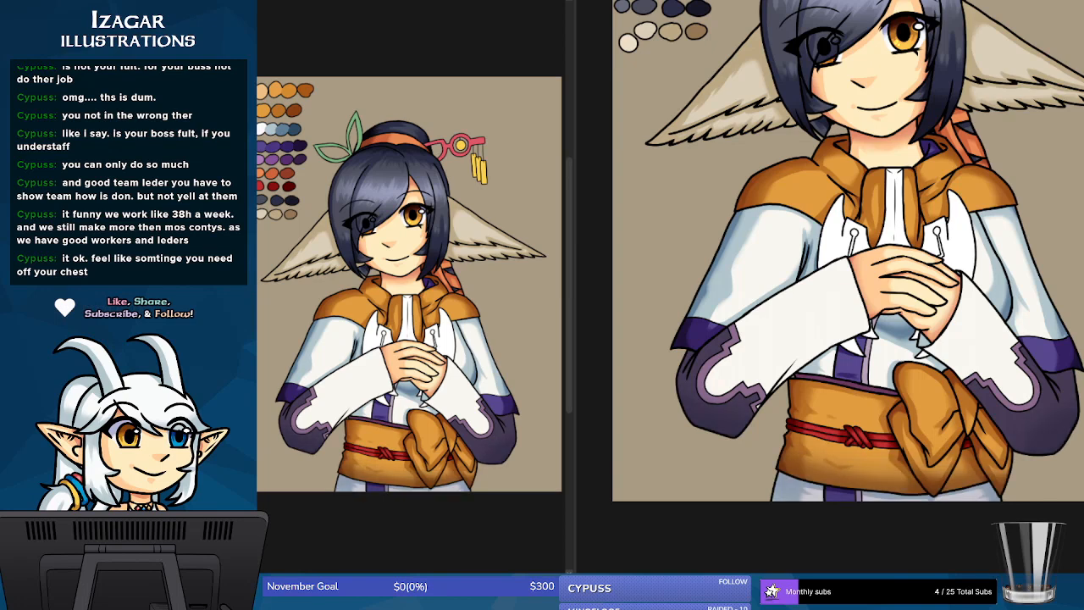
{"action": "left_click_drag", "start_coordinate": [790, 472], "coordinate": [992, 494]}
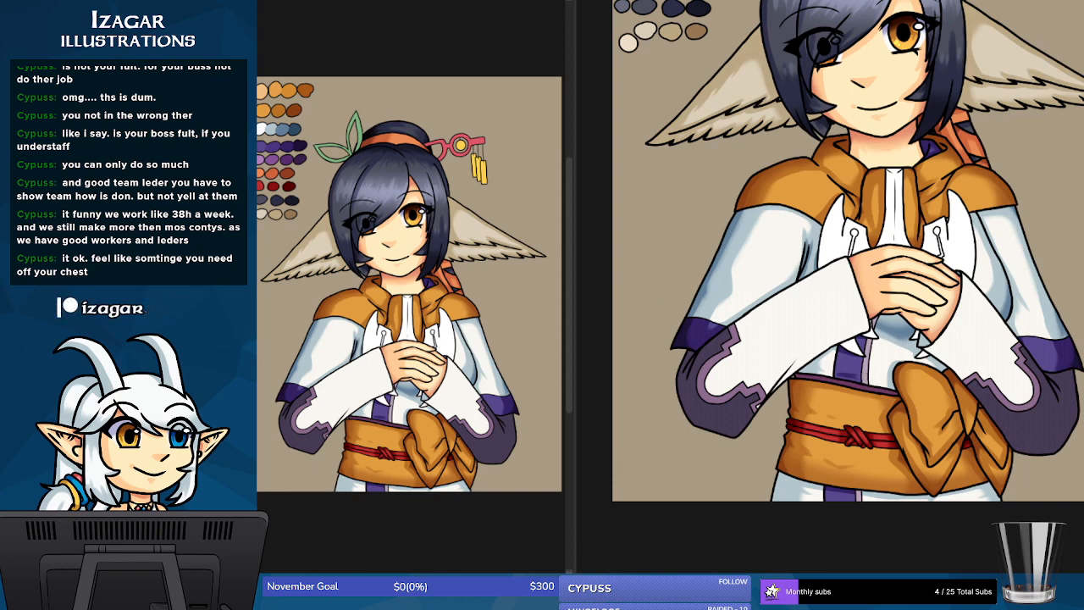
- Color the thin trim along the edge of the vertical purple robe stripe, above the sash, with a lighter purple
{"action": "left_click_drag", "start_coordinate": [865, 359], "coordinate": [865, 379]}
{"action": "scroll", "coordinate": [1026, 285], "scroll_direction": "up", "scroll_amount": 5}
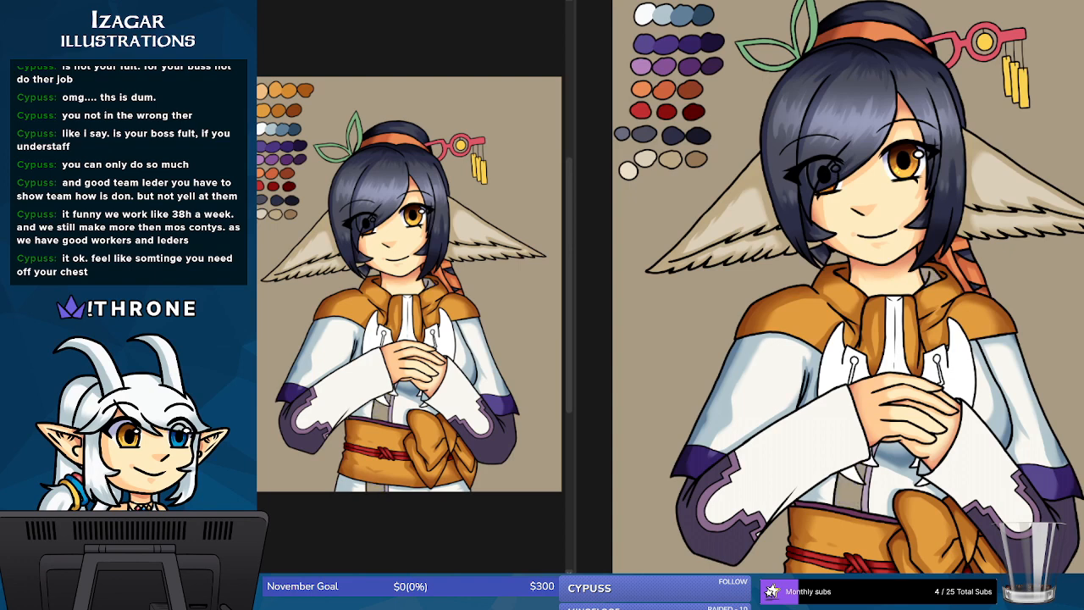
{"action": "left_click_drag", "start_coordinate": [868, 469], "coordinate": [864, 511]}
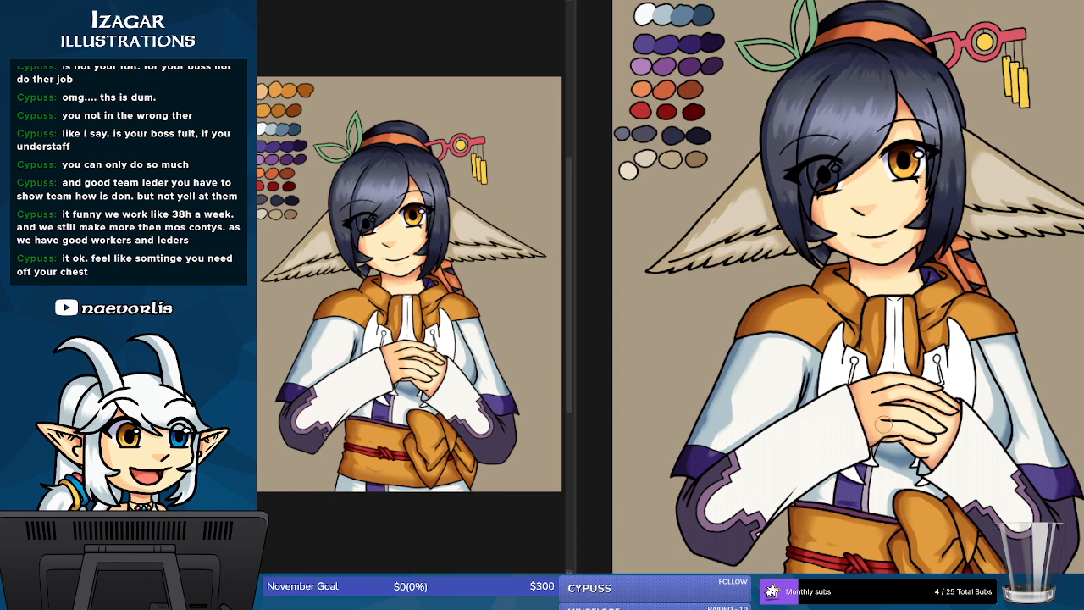
{"action": "scroll", "coordinate": [881, 434], "scroll_direction": "down", "scroll_amount": 5}
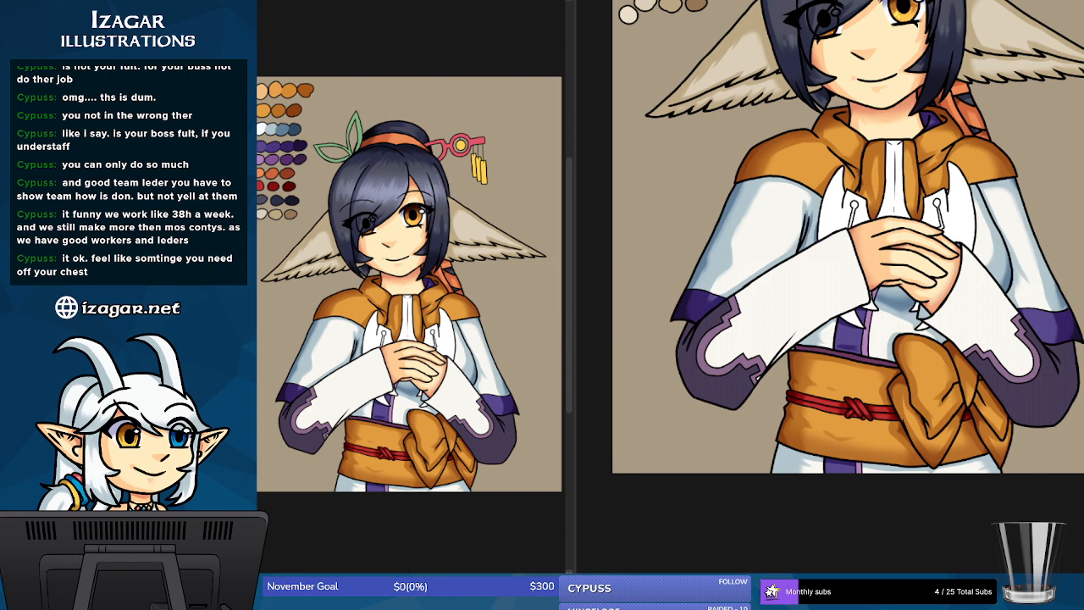
{"action": "scroll", "coordinate": [847, 288], "scroll_direction": "up", "scroll_amount": 3}
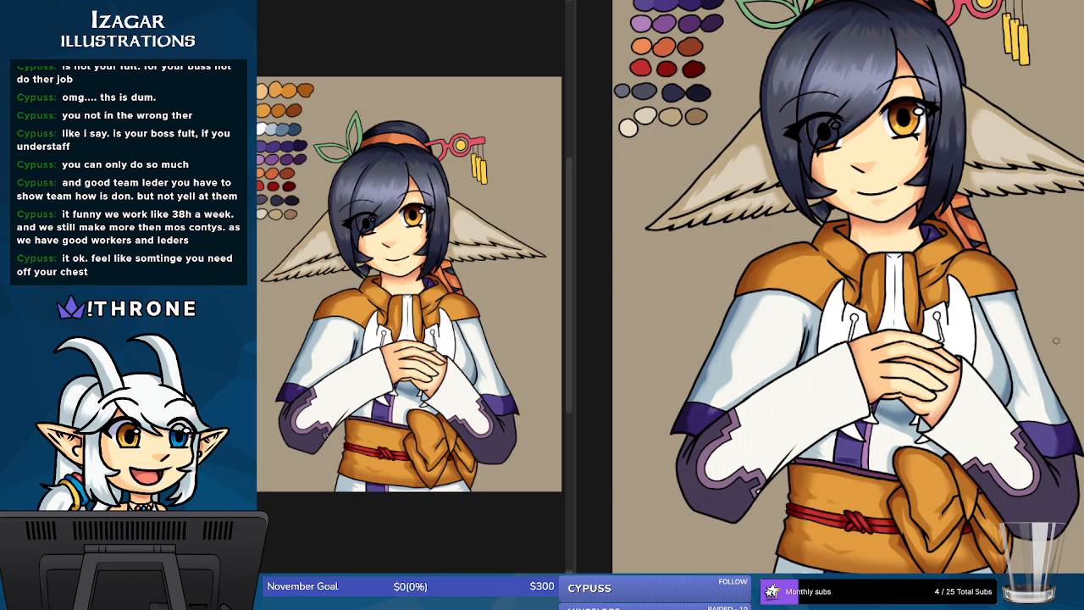
{"action": "scroll", "coordinate": [848, 288], "scroll_direction": "down", "scroll_amount": 2}
{"action": "scroll", "coordinate": [848, 267], "scroll_direction": "up", "scroll_amount": 1}
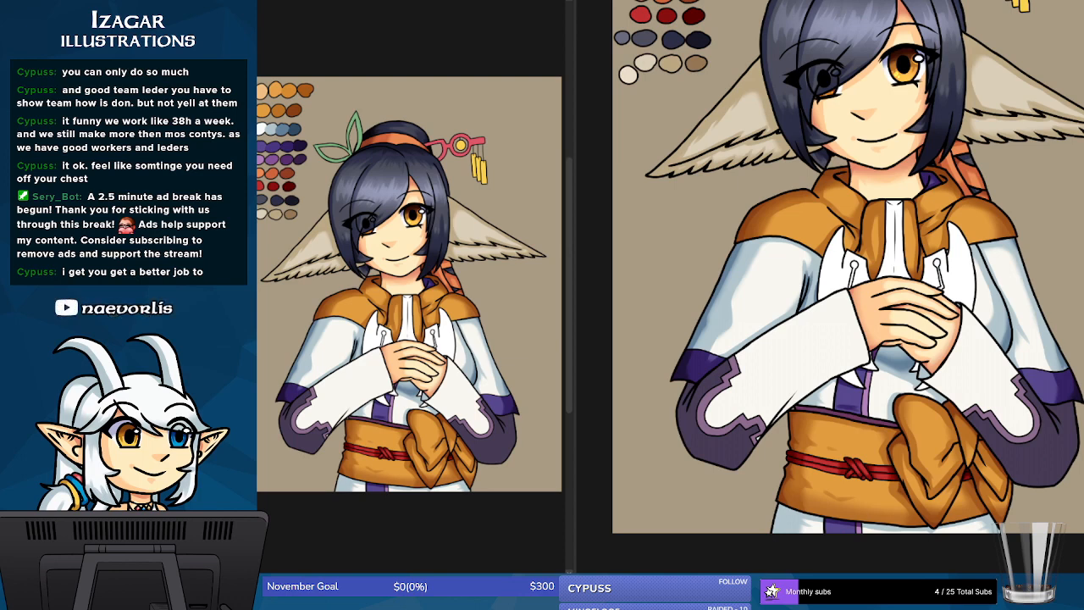
- Examine the whole figure from head to hem, comparing it with and without the robe's coloring
{"action": "scroll", "coordinate": [848, 288], "scroll_direction": "up", "scroll_amount": 5}
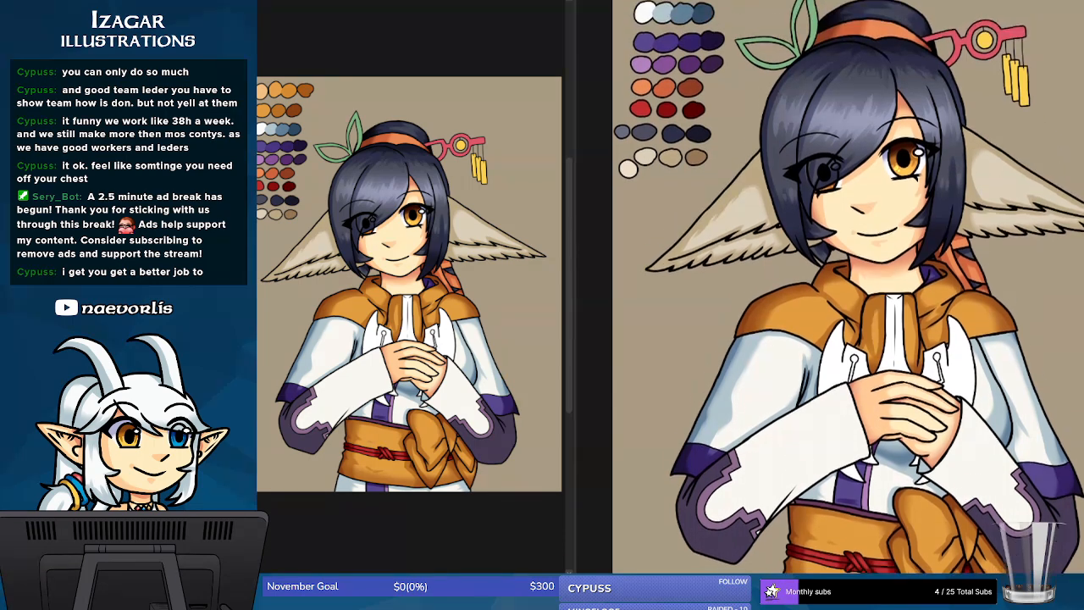
{"action": "scroll", "coordinate": [847, 288], "scroll_direction": "up", "scroll_amount": 5}
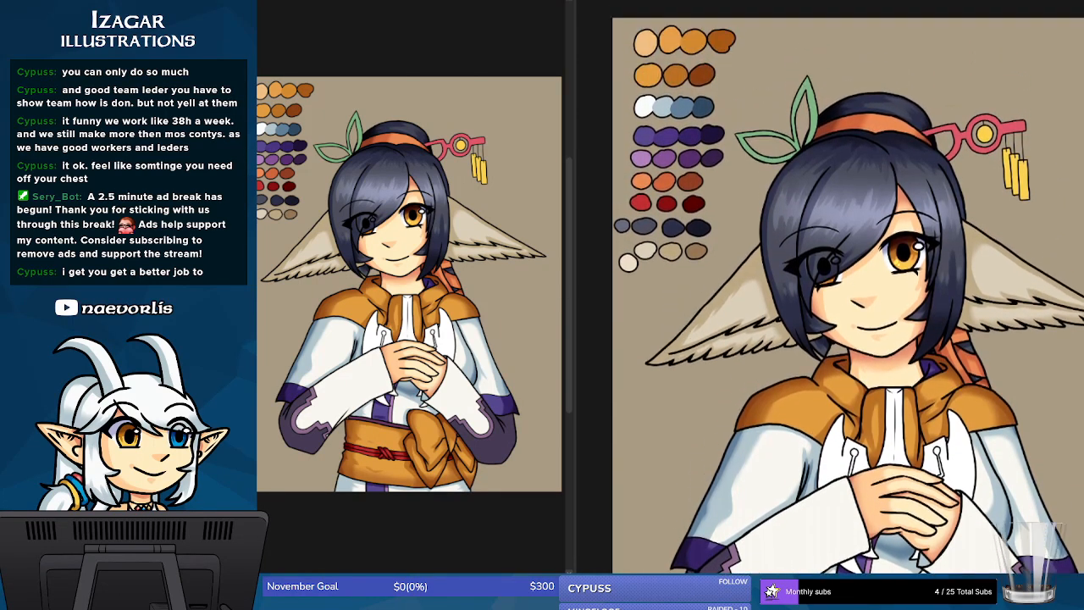
{"action": "scroll", "coordinate": [847, 288], "scroll_direction": "down", "scroll_amount": 3}
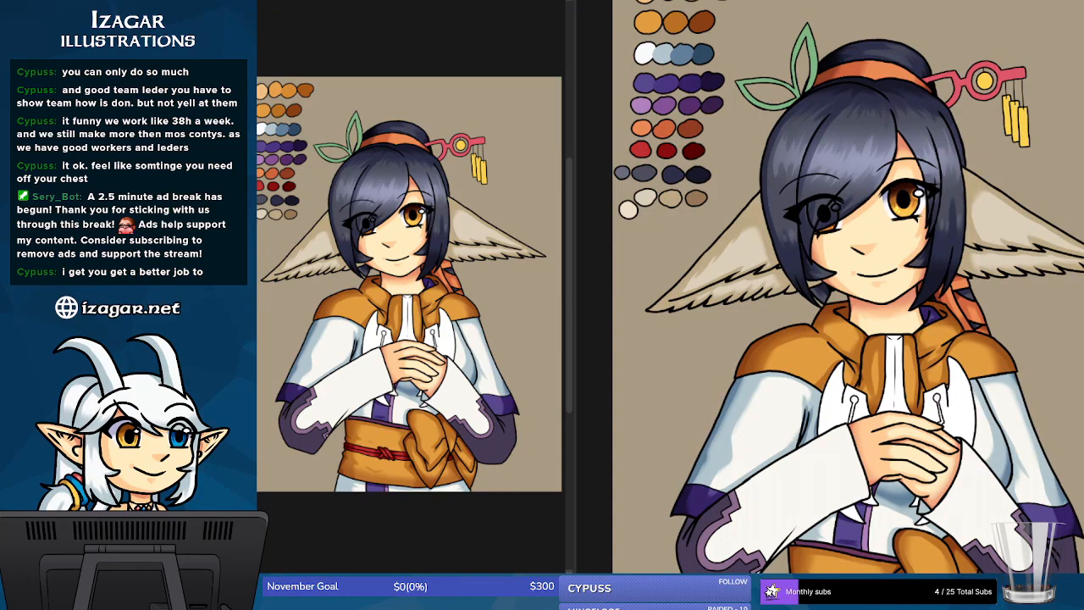
{"action": "key", "text": "ctrl+z"}
{"action": "key", "text": "ctrl+y"}
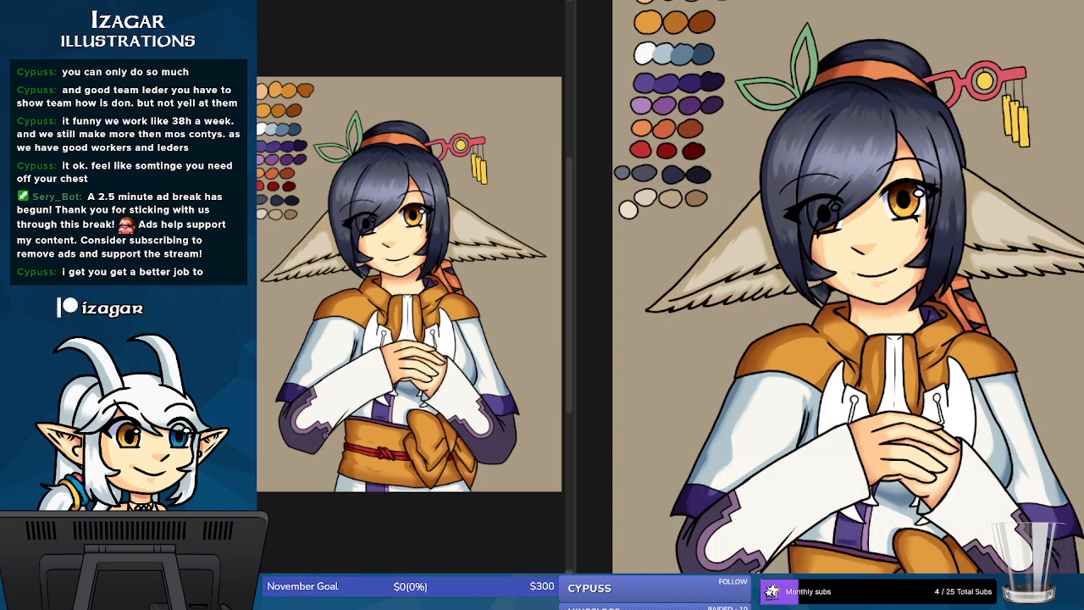
{"action": "key", "text": "ctrl+z"}
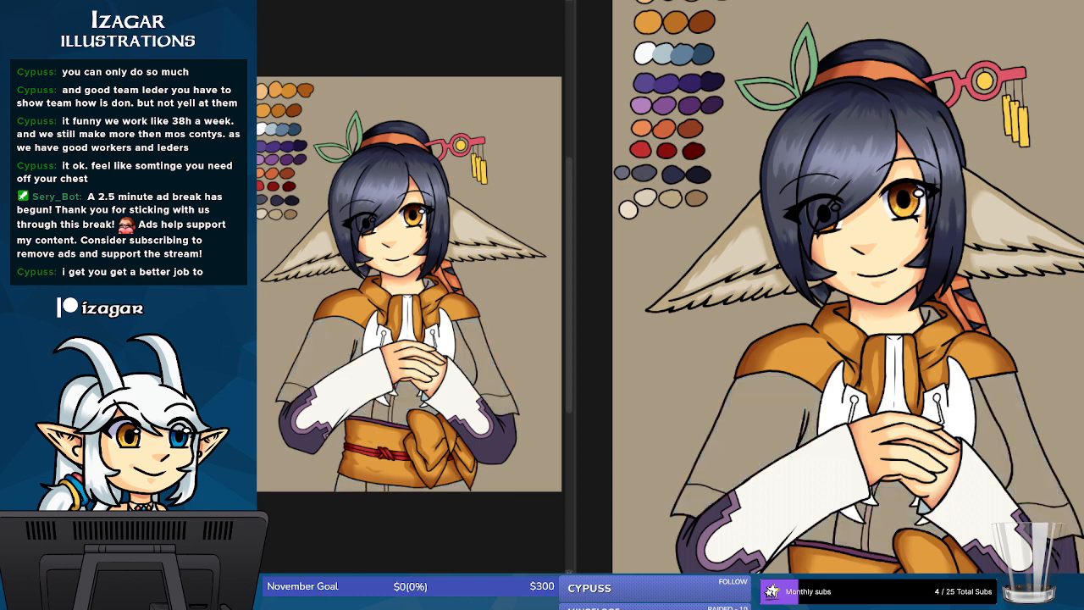
{"action": "key", "text": "ctrl+y"}
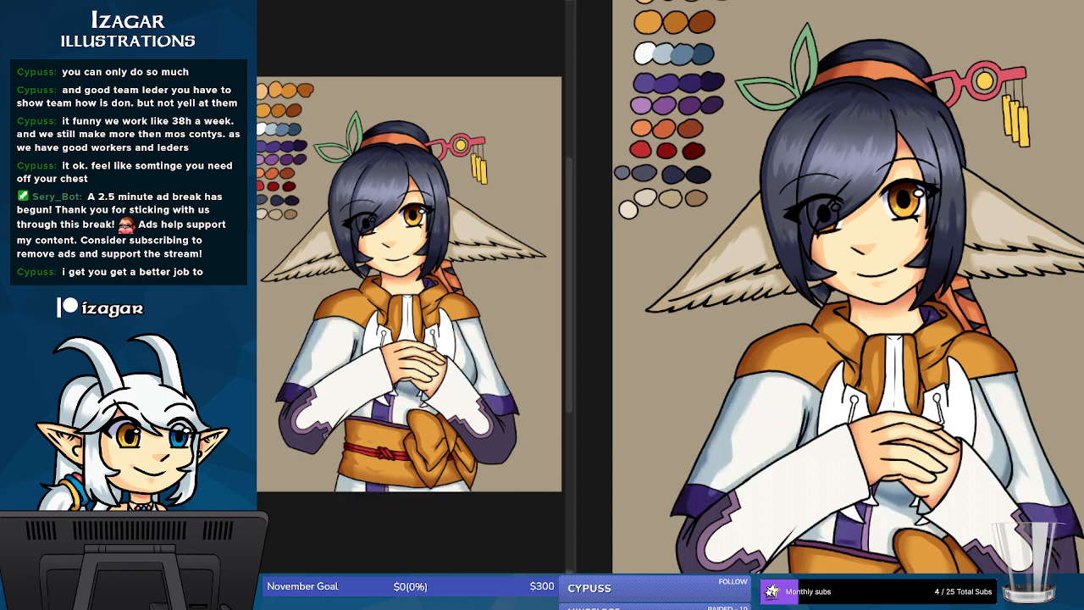
{"action": "scroll", "coordinate": [848, 288], "scroll_direction": "down", "scroll_amount": 5}
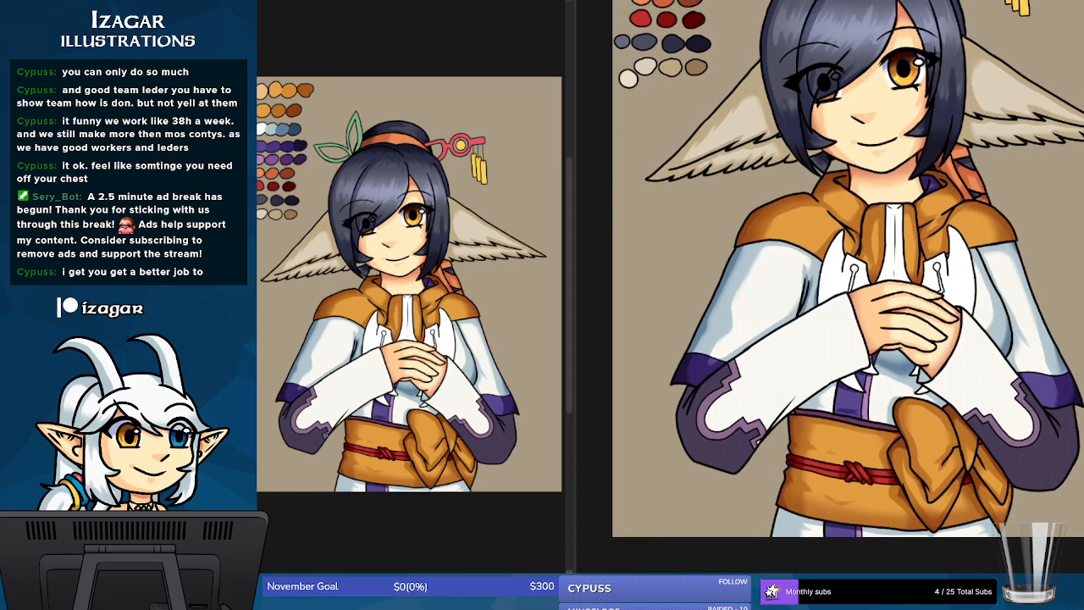
{"action": "scroll", "coordinate": [848, 274], "scroll_direction": "up", "scroll_amount": 1}
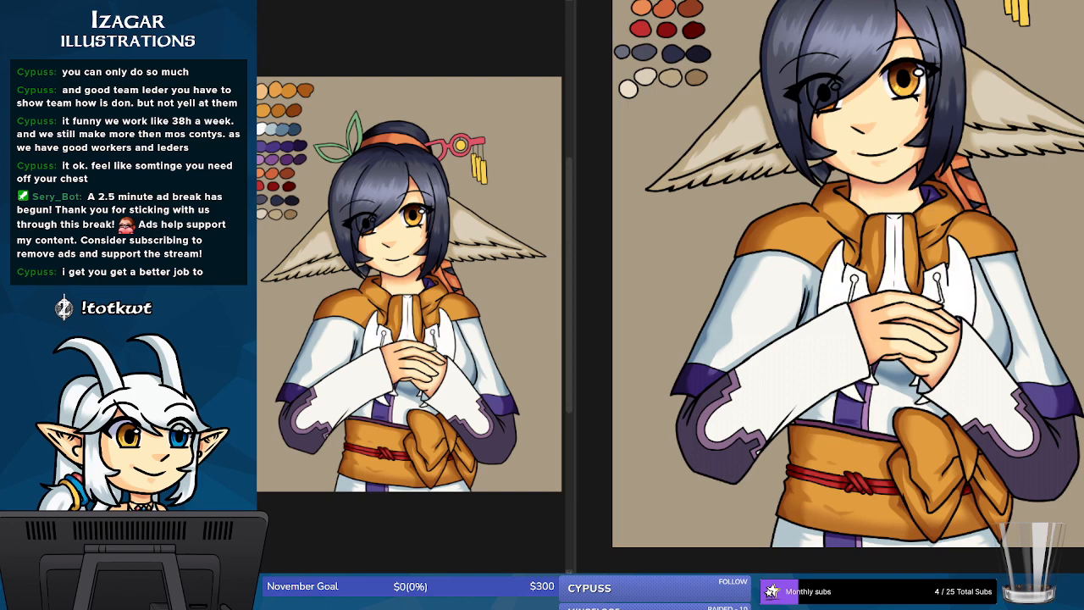
- Paint light blue-gray shadows on the white strip between the orange collar flaps and on the adjacent white lapel
{"action": "key", "text": "ctrl+plus"}
{"action": "key", "text": "ctrl+plus"}
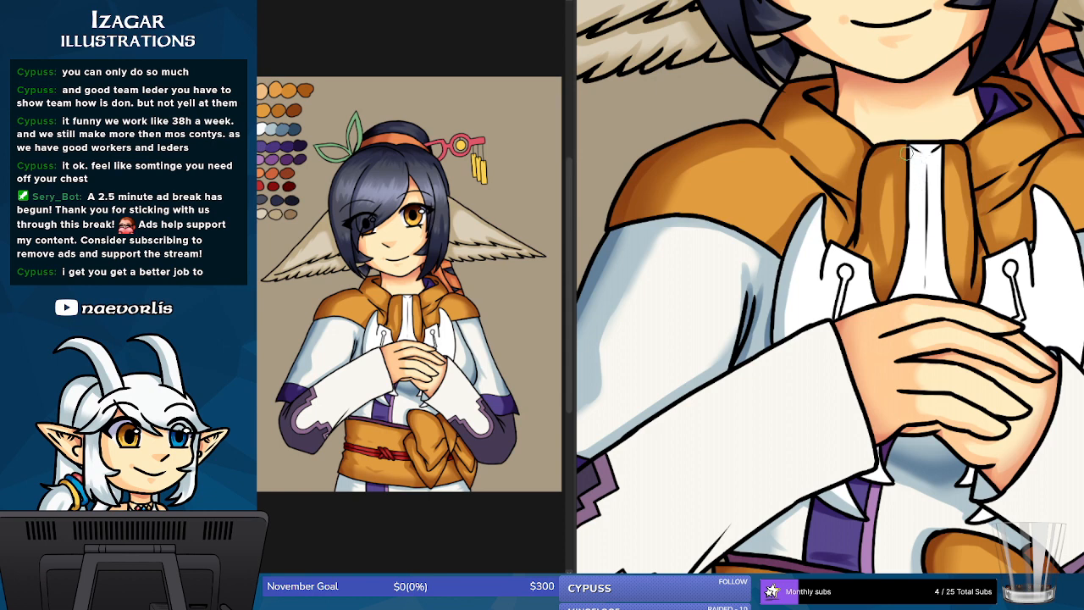
{"action": "left_click_drag", "start_coordinate": [921, 157], "coordinate": [914, 284]}
{"action": "left_click_drag", "start_coordinate": [921, 205], "coordinate": [898, 296]}
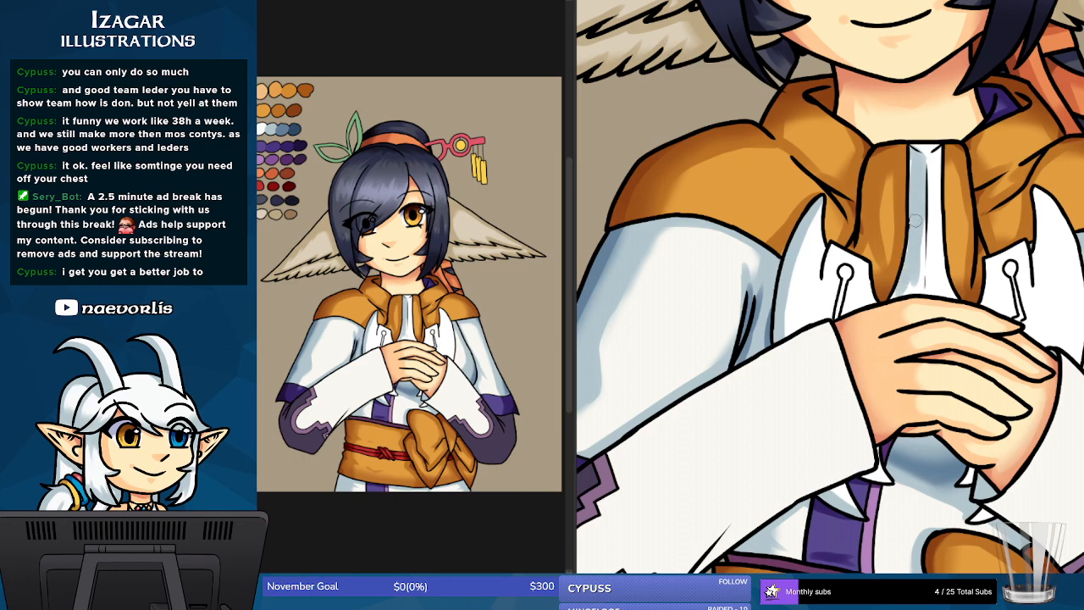
{"action": "left_click_drag", "start_coordinate": [919, 210], "coordinate": [907, 290]}
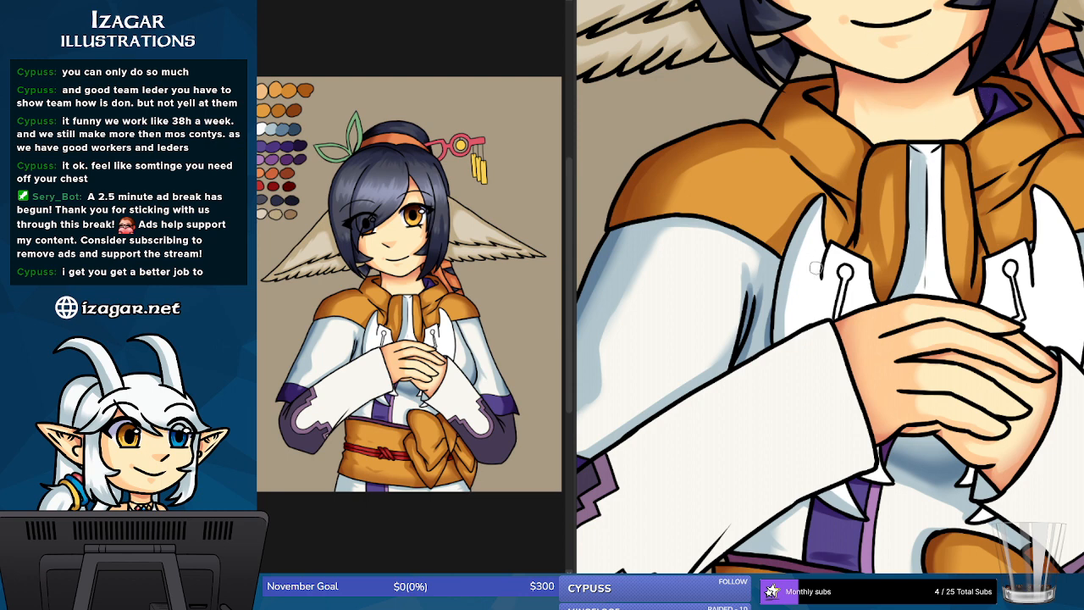
{"action": "left_click_drag", "start_coordinate": [832, 244], "coordinate": [828, 275]}
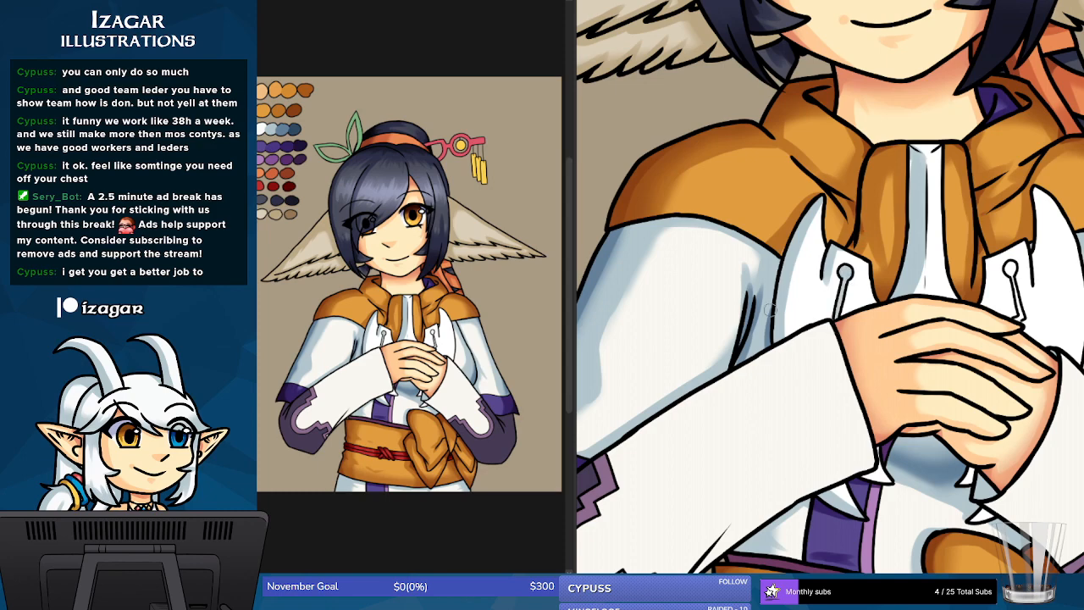
- Clear and refill the round-headed, pin-shaped detail on the white lapel above the hands with flat light blue-gray
{"action": "key", "text": "ctrl+plus"}
{"action": "key", "text": "ctrl+plus"}
{"action": "key", "text": "ctrl+plus"}
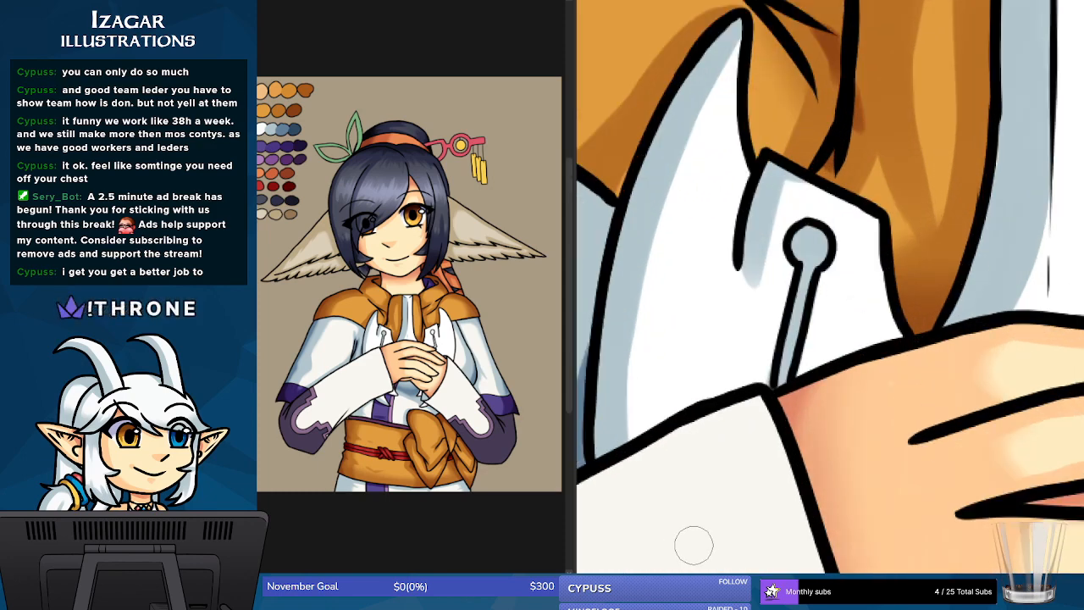
{"action": "left_click_drag", "start_coordinate": [781, 383], "coordinate": [809, 244]}
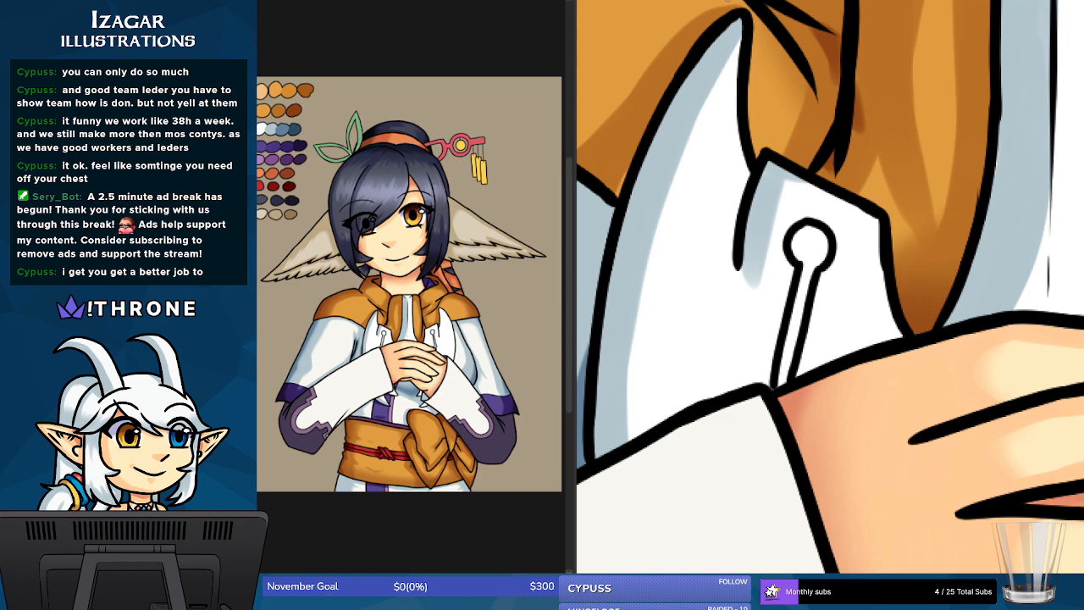
{"action": "mouse_move", "coordinate": [806, 231]}
{"action": "left_mouse_down"}
{"action": "mouse_move", "coordinate": [807, 259]}
{"action": "mouse_move", "coordinate": [801, 241]}
{"action": "mouse_move", "coordinate": [817, 231]}
{"action": "mouse_move", "coordinate": [820, 257]}
{"action": "mouse_move", "coordinate": [809, 263]}
{"action": "mouse_move", "coordinate": [810, 234]}
{"action": "left_mouse_up"}
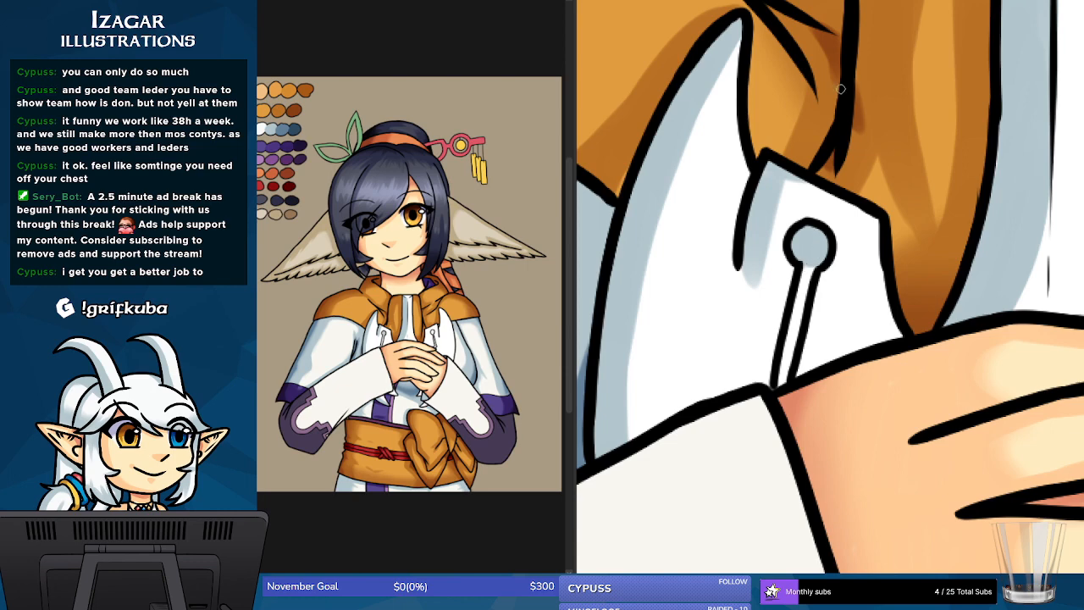
{"action": "mouse_move", "coordinate": [804, 264]}
{"action": "left_mouse_down"}
{"action": "mouse_move", "coordinate": [800, 301]}
{"action": "mouse_move", "coordinate": [816, 270]}
{"action": "mouse_move", "coordinate": [783, 361]}
{"action": "mouse_move", "coordinate": [797, 319]}
{"action": "mouse_move", "coordinate": [782, 363]}
{"action": "left_mouse_up"}
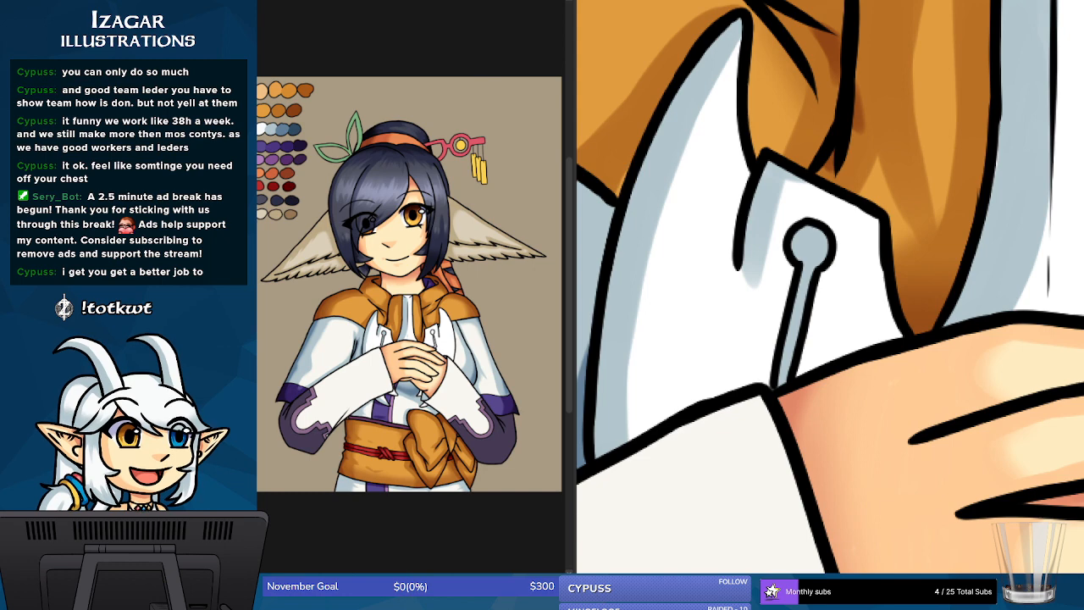
{"action": "mouse_move", "coordinate": [1044, 322]}
{"action": "left_mouse_down"}
{"action": "mouse_move", "coordinate": [625, 328]}
{"action": "mouse_move", "coordinate": [587, 319]}
{"action": "left_mouse_up"}
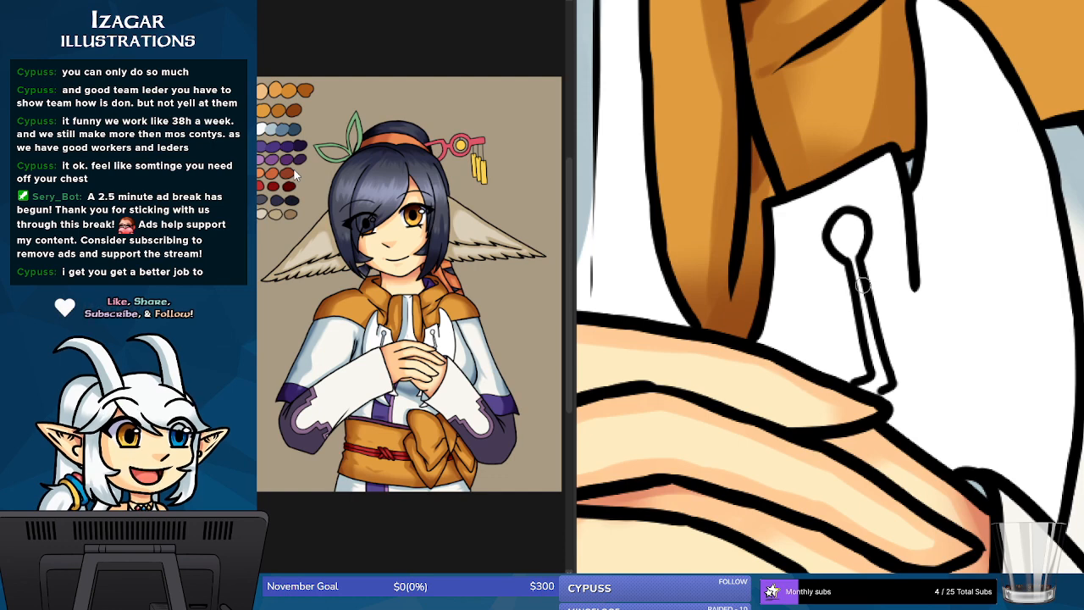
- Color the round head and long thin stem of the pin-shaped lapel detail light blue-gray
{"action": "mouse_move", "coordinate": [841, 224]}
{"action": "left_mouse_down"}
{"action": "mouse_move", "coordinate": [852, 247]}
{"action": "mouse_move", "coordinate": [846, 239]}
{"action": "mouse_move", "coordinate": [878, 341]}
{"action": "mouse_move", "coordinate": [864, 255]}
{"action": "mouse_move", "coordinate": [857, 276]}
{"action": "mouse_move", "coordinate": [851, 244]}
{"action": "mouse_move", "coordinate": [883, 384]}
{"action": "mouse_move", "coordinate": [879, 371]}
{"action": "mouse_move", "coordinate": [858, 385]}
{"action": "left_mouse_up"}
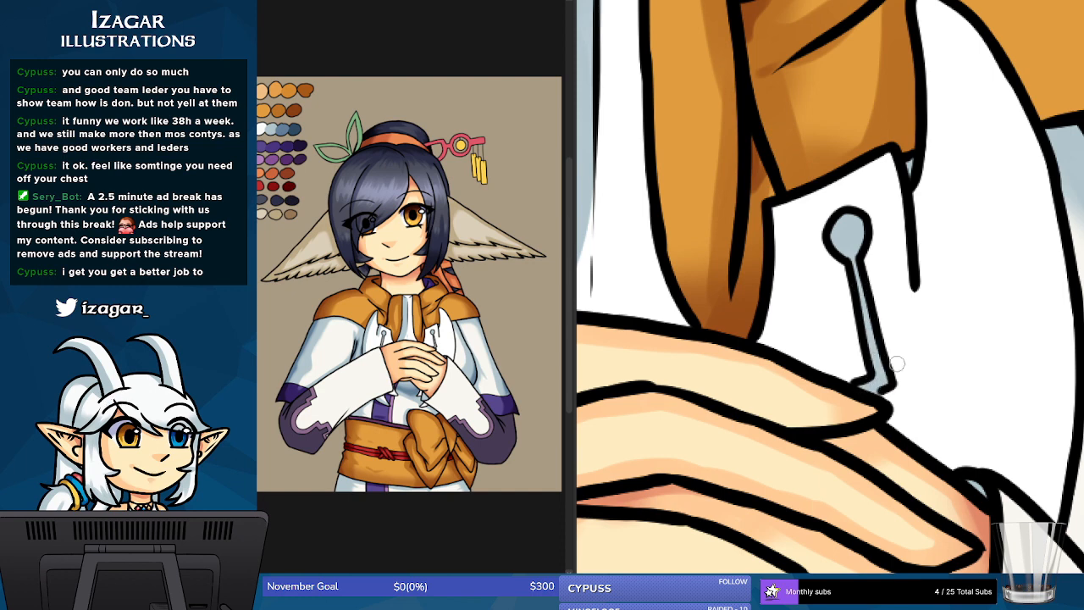
{"action": "left_click", "coordinate": [620, 579]}
{"action": "left_click", "coordinate": [620, 579]}
{"action": "left_click", "coordinate": [620, 579]}
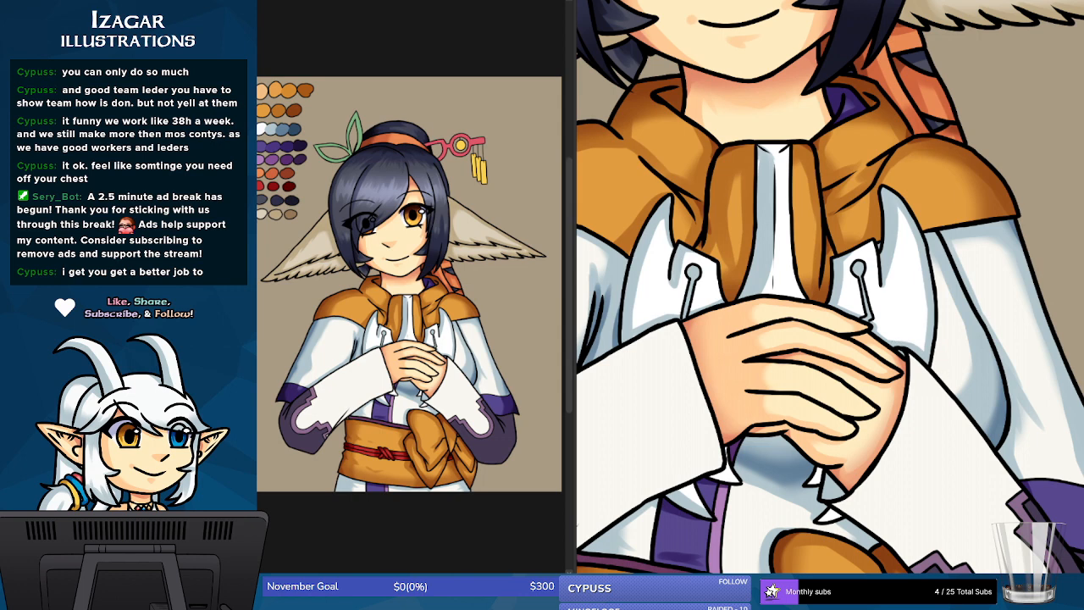
- Shade the small pointed white tips hanging just below the clasped hands with light blue-gray
{"action": "scroll", "coordinate": [830, 288], "scroll_direction": "down", "scroll_amount": 5}
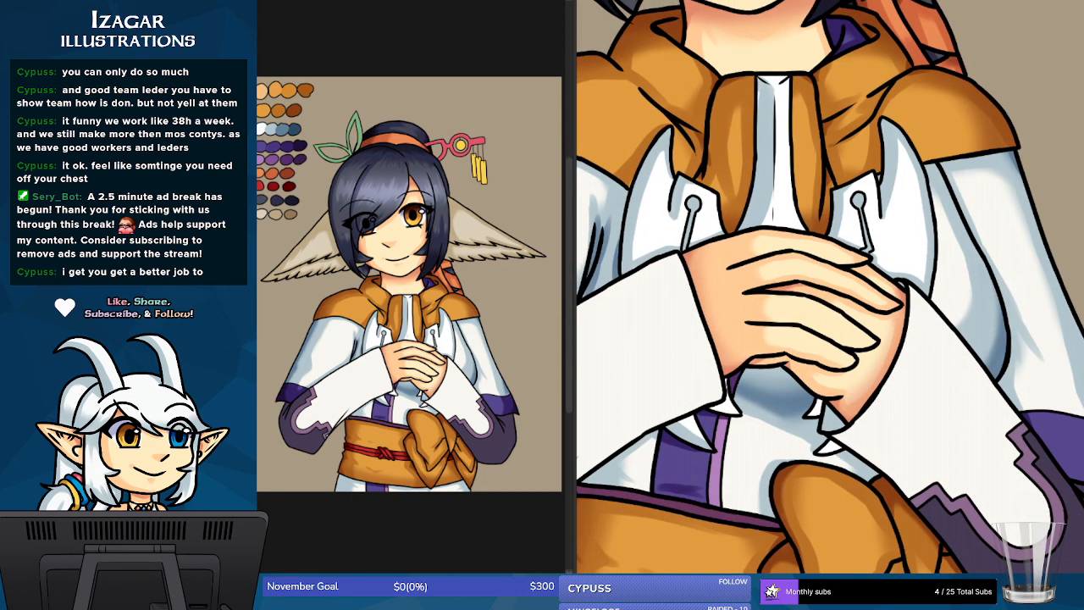
{"action": "scroll", "coordinate": [893, 280], "scroll_direction": "up", "scroll_amount": 1}
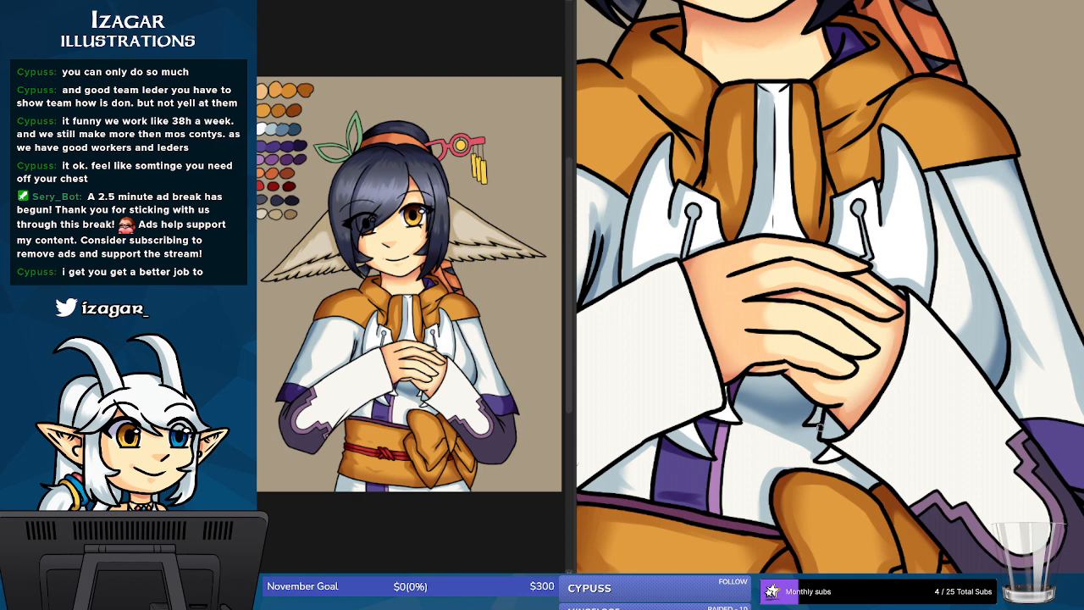
{"action": "left_click_drag", "start_coordinate": [818, 457], "coordinate": [843, 440]}
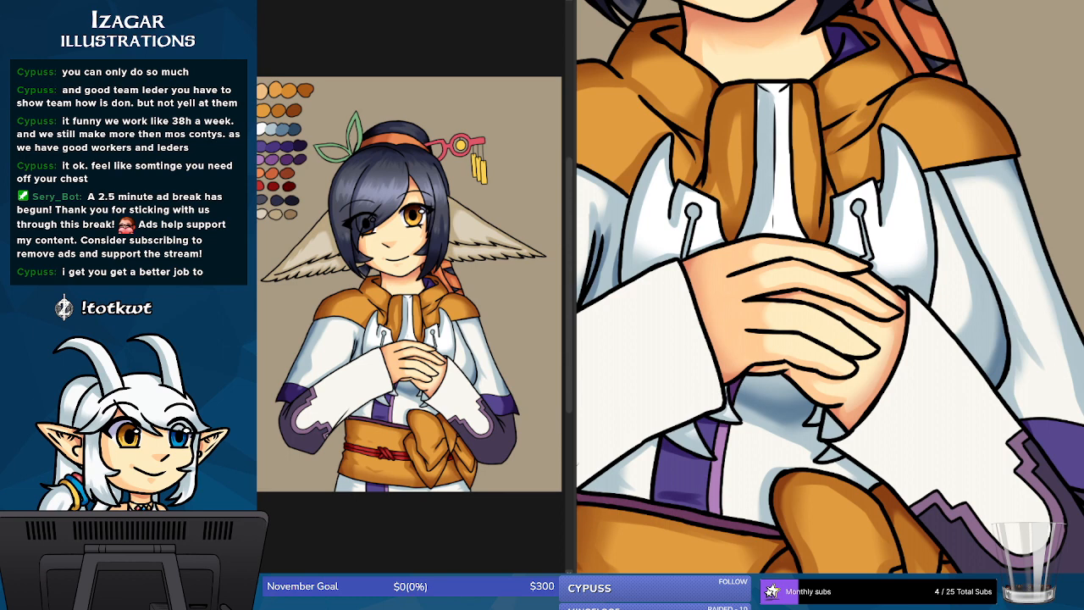
- Refine the blue-gray shadow along the edge of the white strip between the orange collar flaps
{"action": "scroll", "coordinate": [830, 288], "scroll_direction": "up", "scroll_amount": 5}
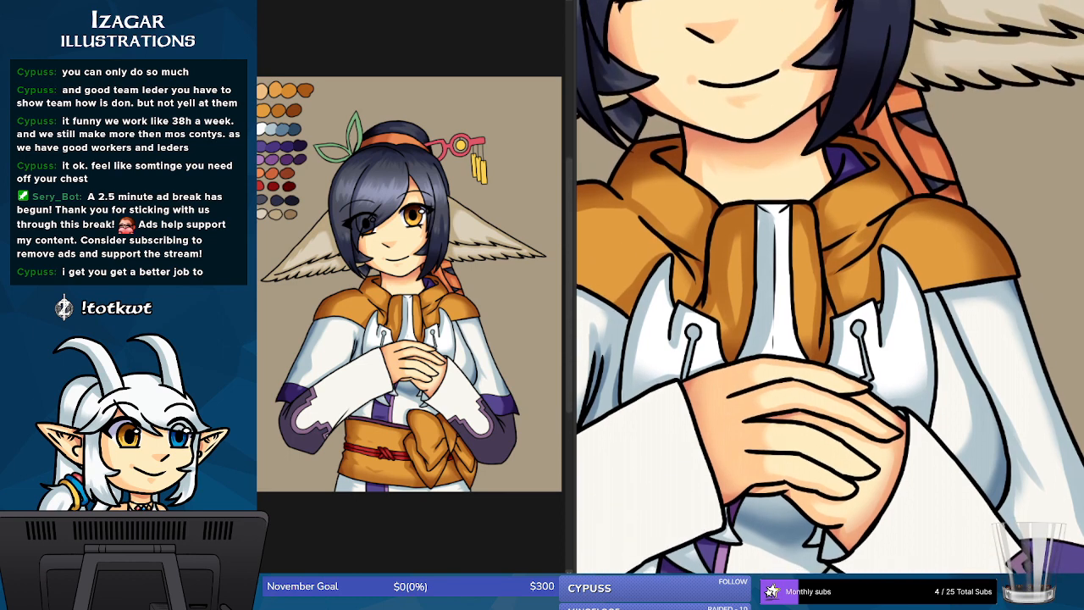
{"action": "scroll", "coordinate": [830, 288], "scroll_direction": "up", "scroll_amount": 1}
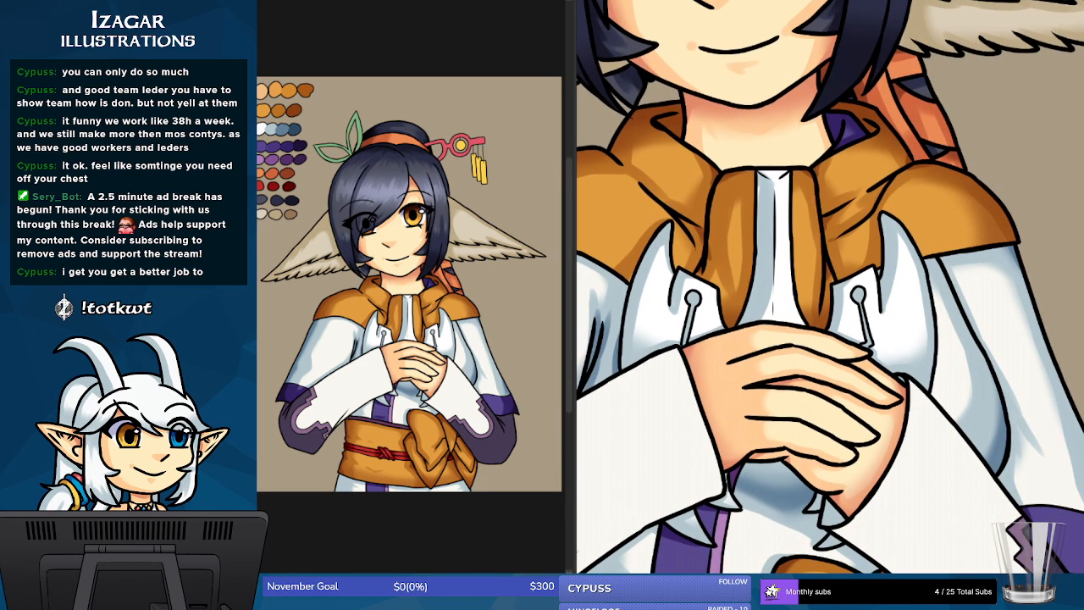
{"action": "scroll", "coordinate": [898, 364], "scroll_direction": "up", "scroll_amount": 1}
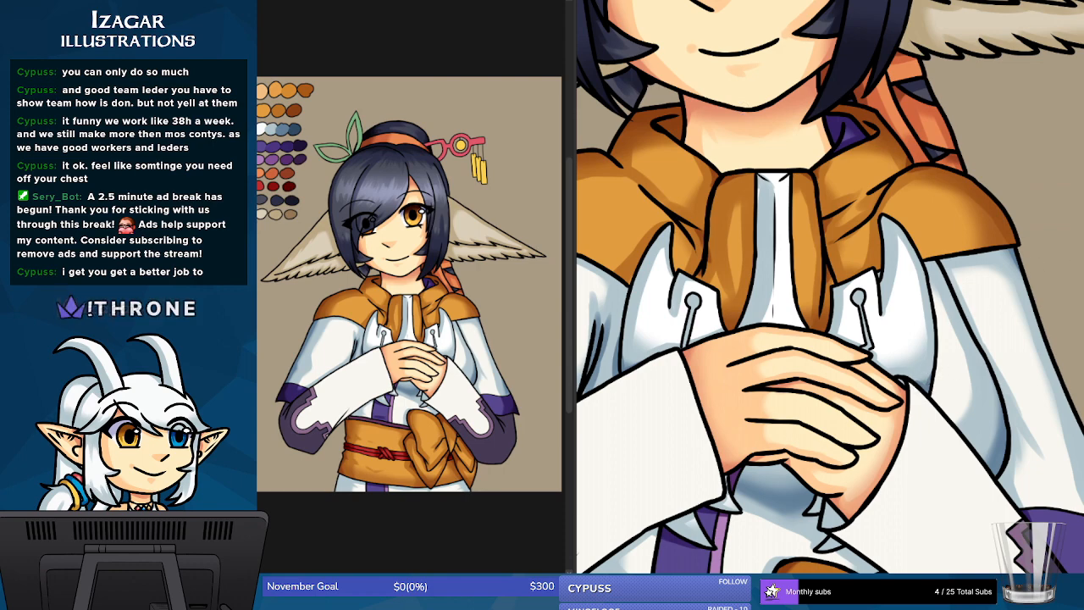
{"action": "scroll", "coordinate": [809, 403], "scroll_direction": "down", "scroll_amount": 3}
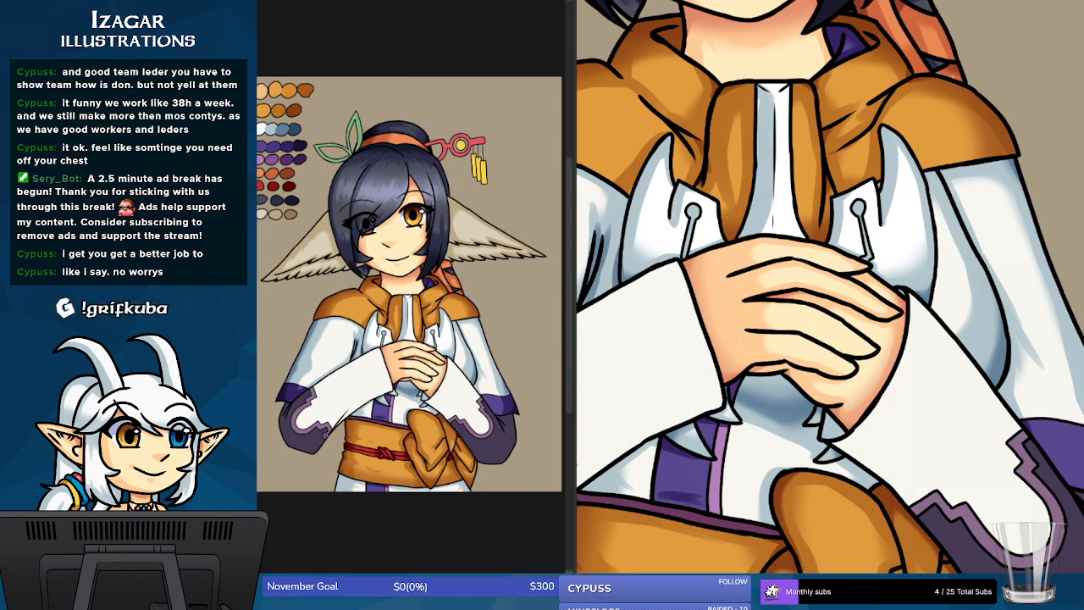
{"action": "scroll", "coordinate": [830, 288], "scroll_direction": "up", "scroll_amount": 6}
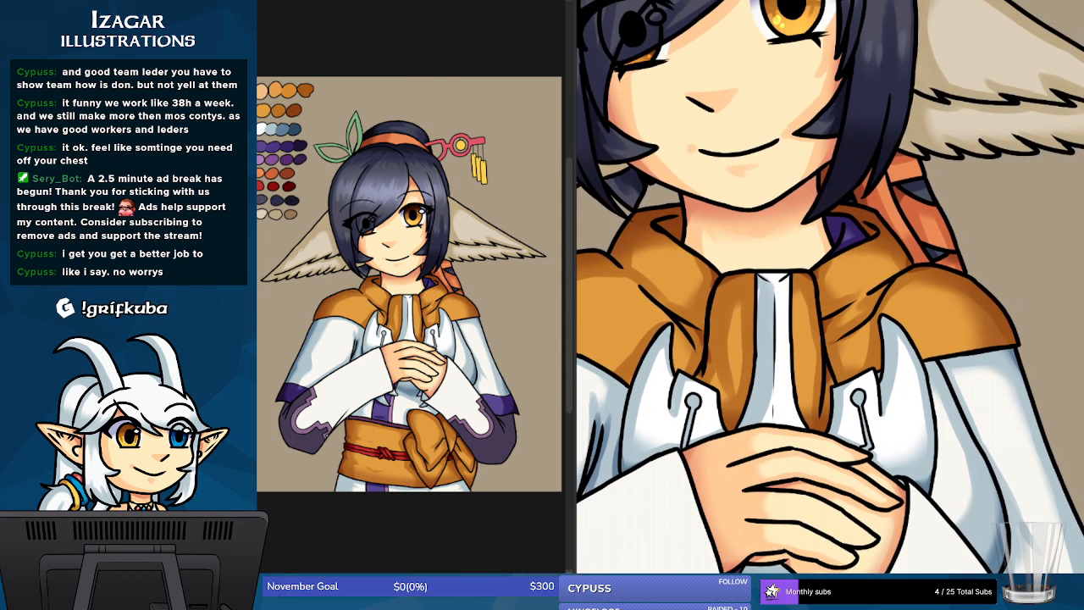
{"action": "scroll", "coordinate": [830, 288], "scroll_direction": "down", "scroll_amount": 2}
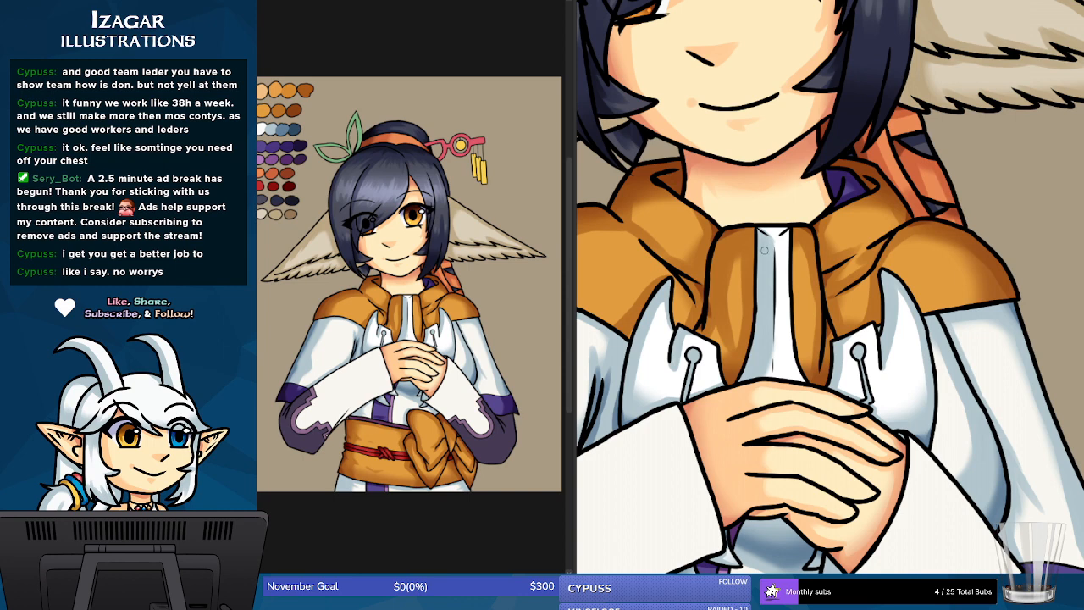
{"action": "left_click_drag", "start_coordinate": [759, 232], "coordinate": [759, 305]}
{"action": "left_click_drag", "start_coordinate": [756, 264], "coordinate": [757, 327]}
{"action": "left_click_drag", "start_coordinate": [755, 284], "coordinate": [749, 359]}
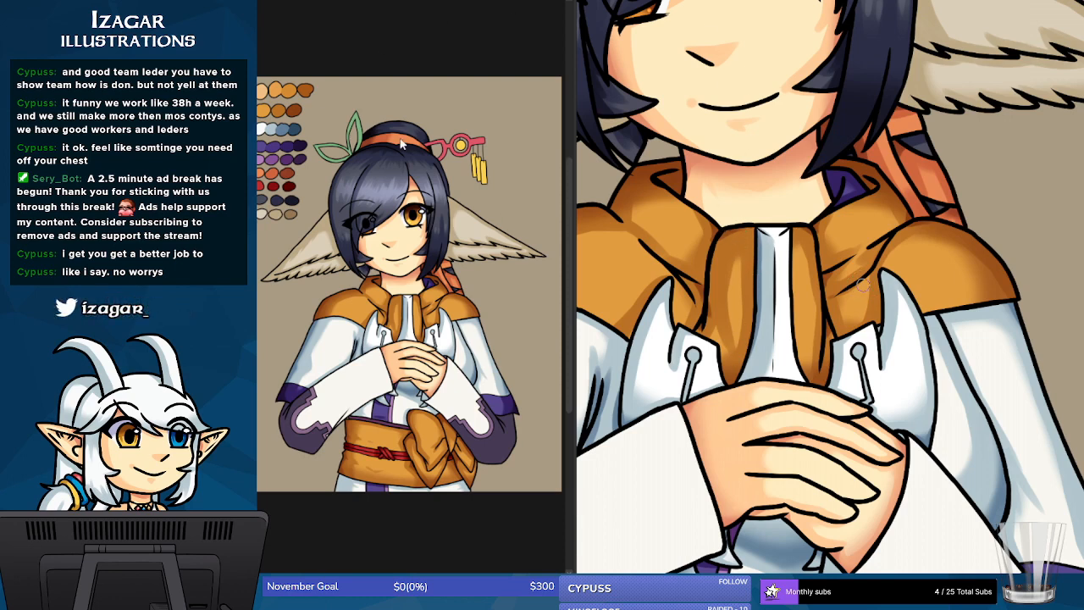
{"action": "left_click_drag", "start_coordinate": [756, 242], "coordinate": [759, 302]}
{"action": "left_click_drag", "start_coordinate": [755, 260], "coordinate": [749, 354]}
{"action": "left_click_drag", "start_coordinate": [755, 311], "coordinate": [743, 361]}
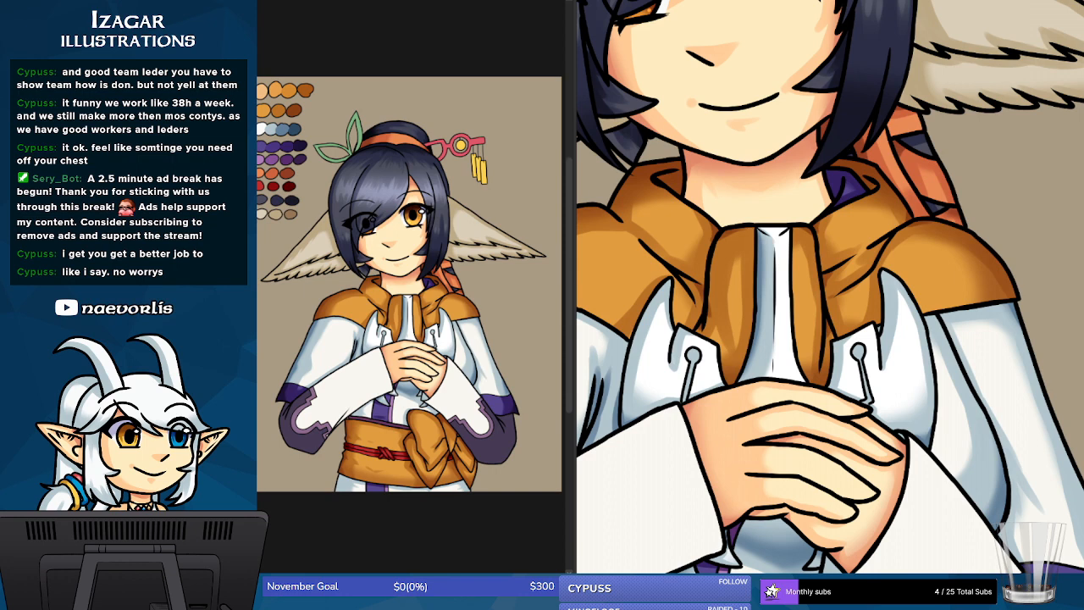
- Examine the whole character from hair ornament to robe hem to judge the outfit's coloring
{"action": "key", "text": "ctrl+minus"}
{"action": "key", "text": "ctrl+minus"}
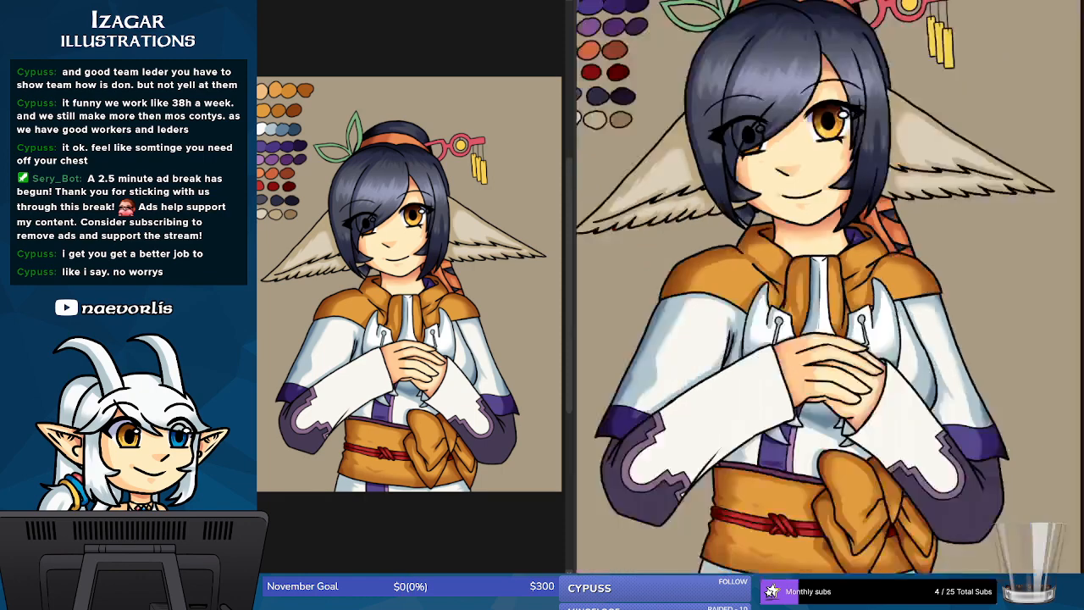
{"action": "key", "text": "ctrl+minus"}
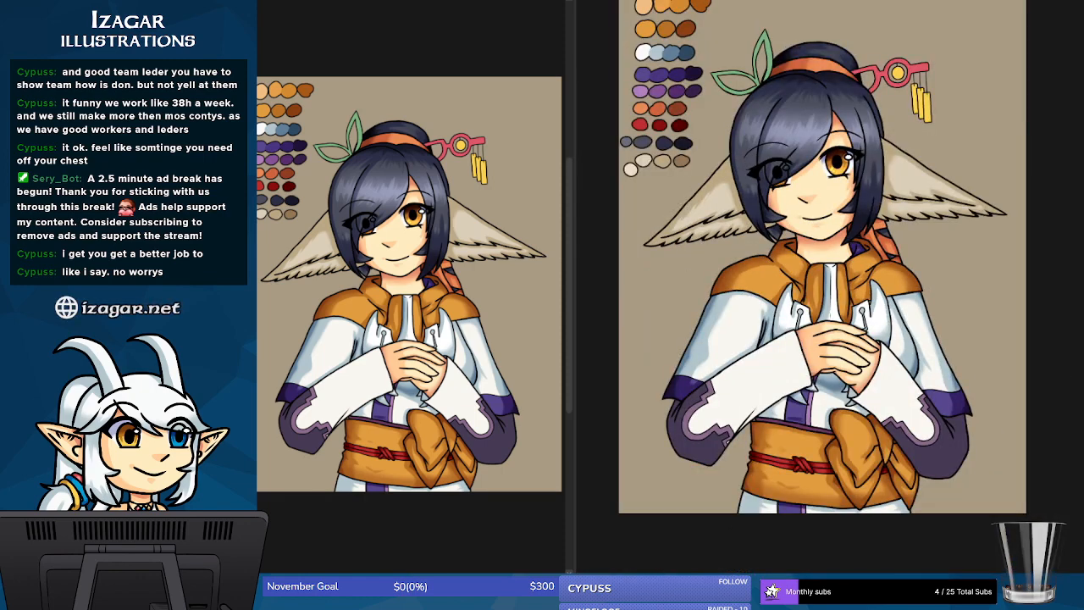
{"action": "scroll", "coordinate": [950, 438], "scroll_direction": "up", "scroll_amount": 2}
{"action": "scroll", "coordinate": [824, 300], "scroll_direction": "up", "scroll_amount": 2}
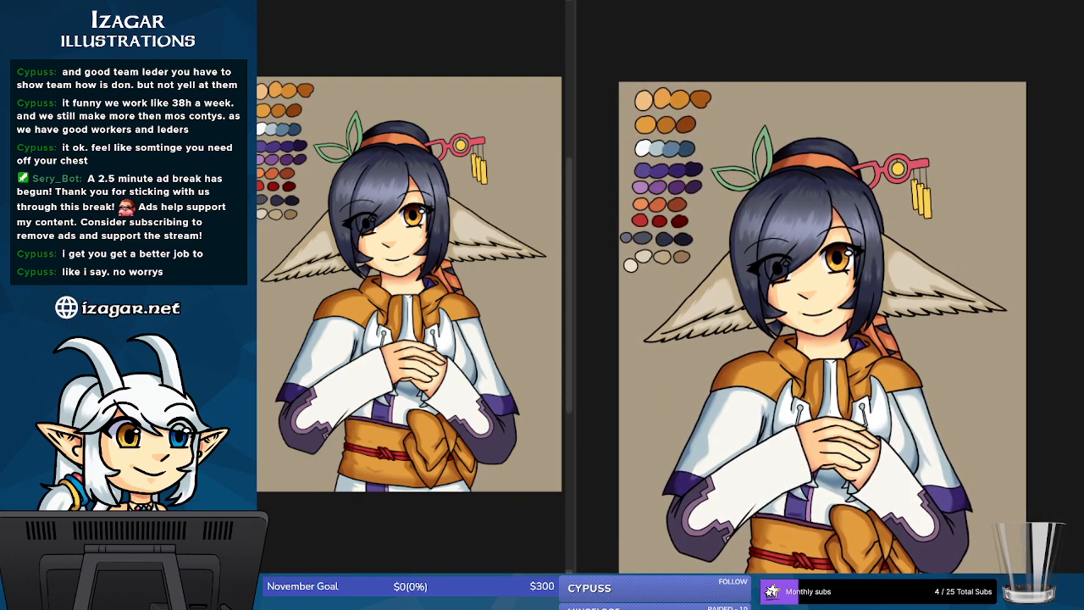
{"action": "scroll", "coordinate": [823, 314], "scroll_direction": "down", "scroll_amount": 2}
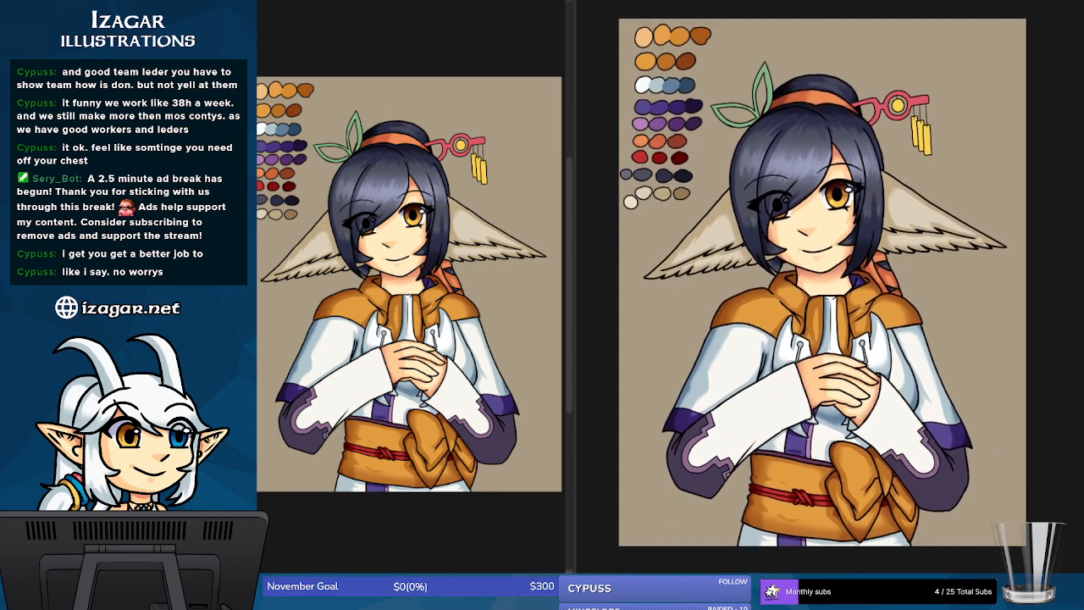
{"action": "scroll", "coordinate": [822, 296], "scroll_direction": "down", "scroll_amount": 1}
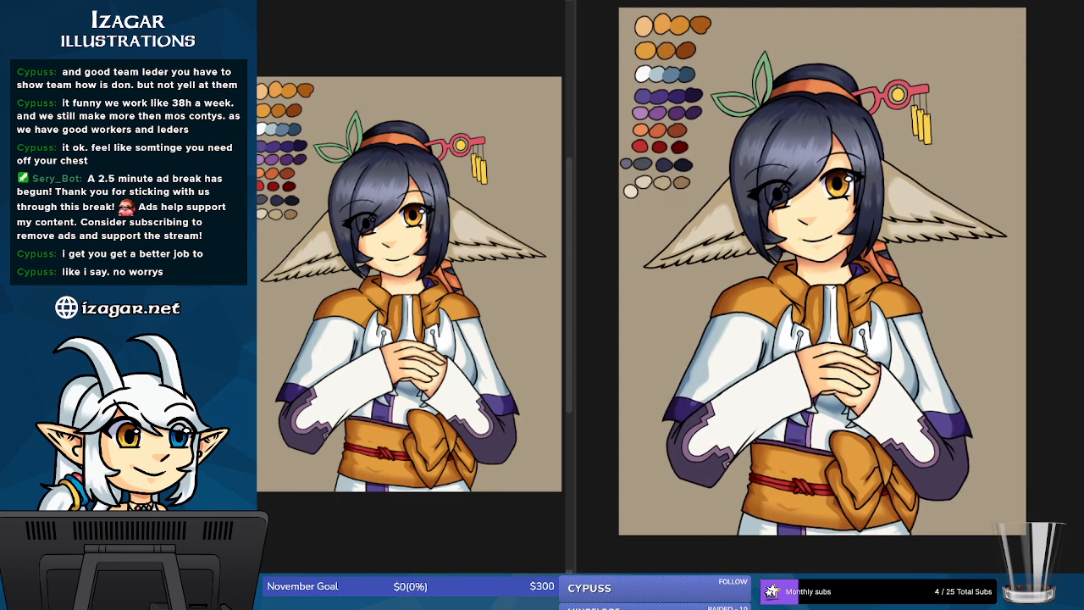
{"action": "scroll", "coordinate": [823, 288], "scroll_direction": "up", "scroll_amount": 1}
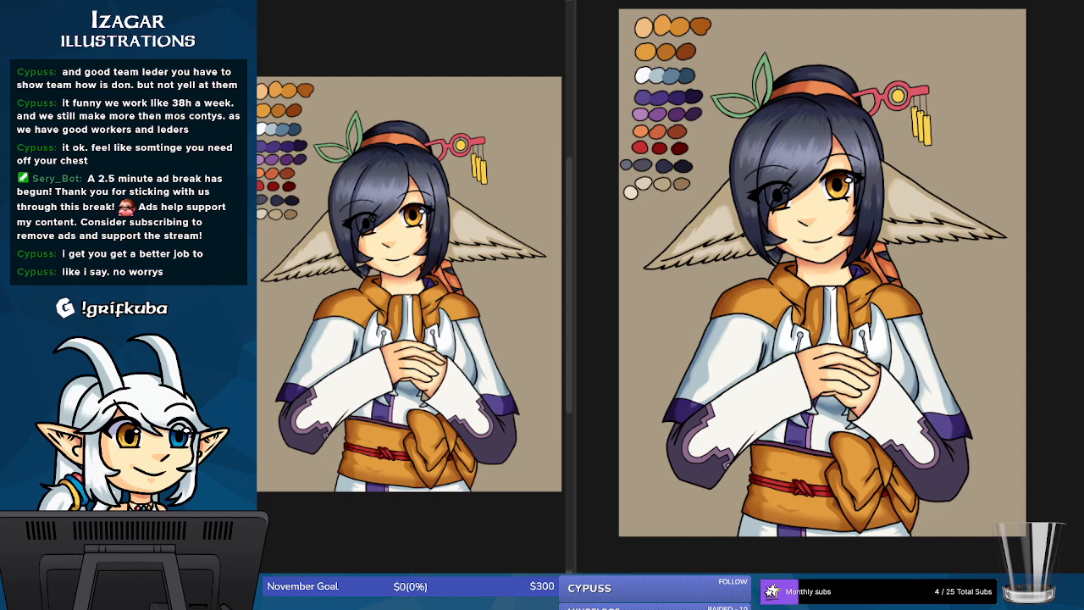
- Try a gray-beige color on the jagged trim of the sleeve cuffs, and undo it
{"action": "left_click", "coordinate": [853, 415]}
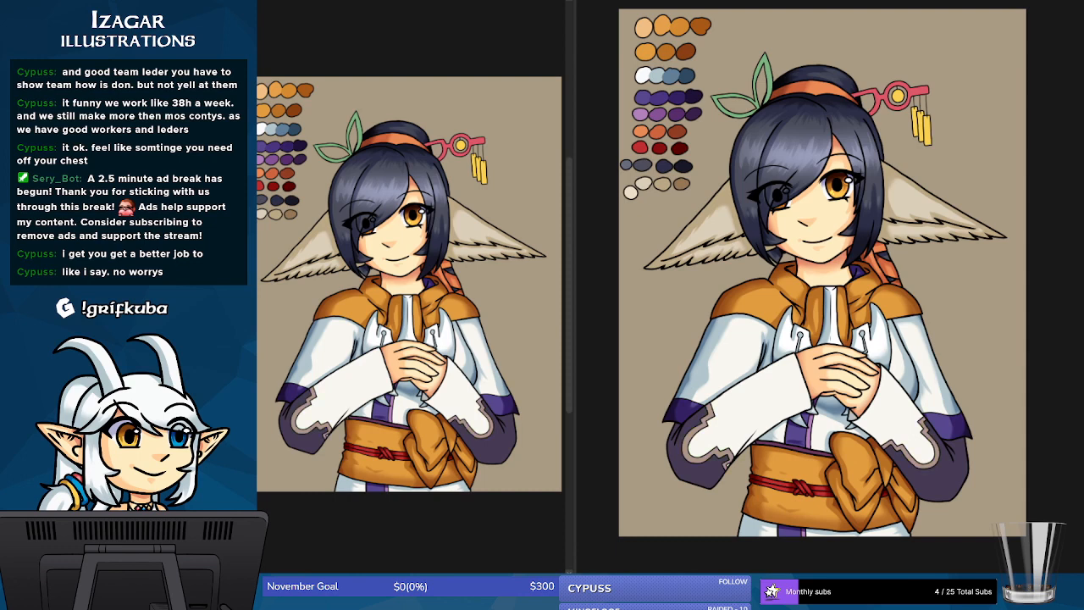
{"action": "key", "text": "ctrl+z"}
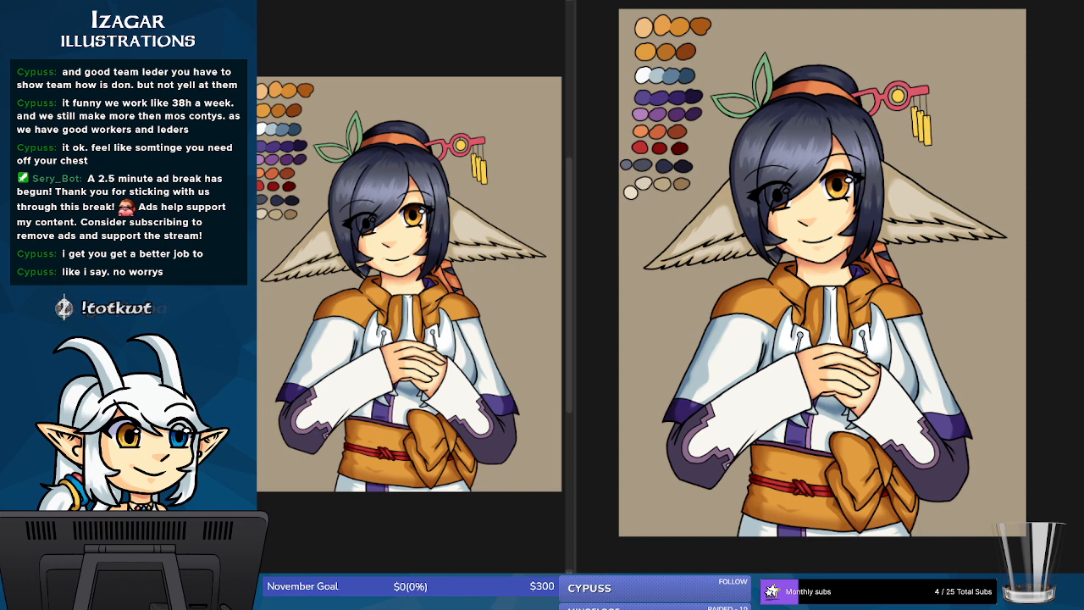
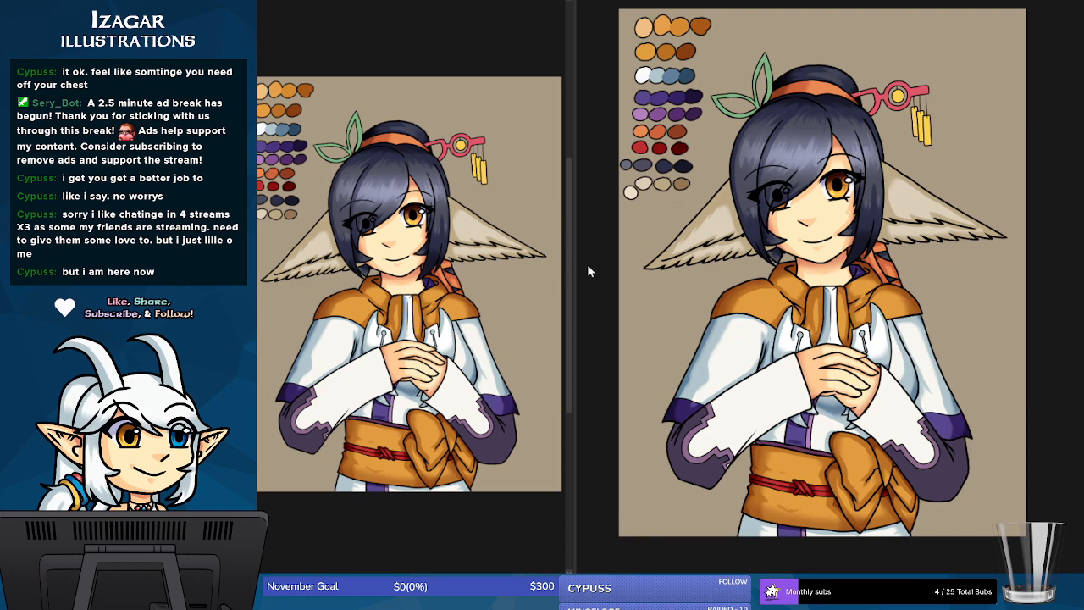
- Arrange the workspace with the IMG_2796.png reference below the small drawing view and the main drawing in a widened pane beside them
{"action": "key", "text": "ctrl+Tab"}
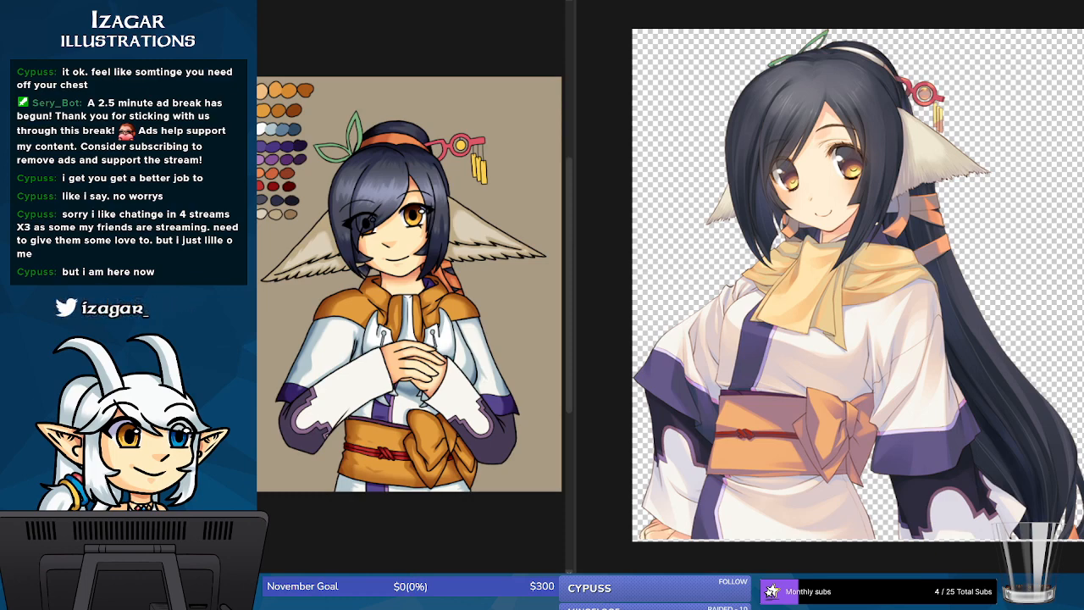
{"action": "left_click", "coordinate": [544, 10]}
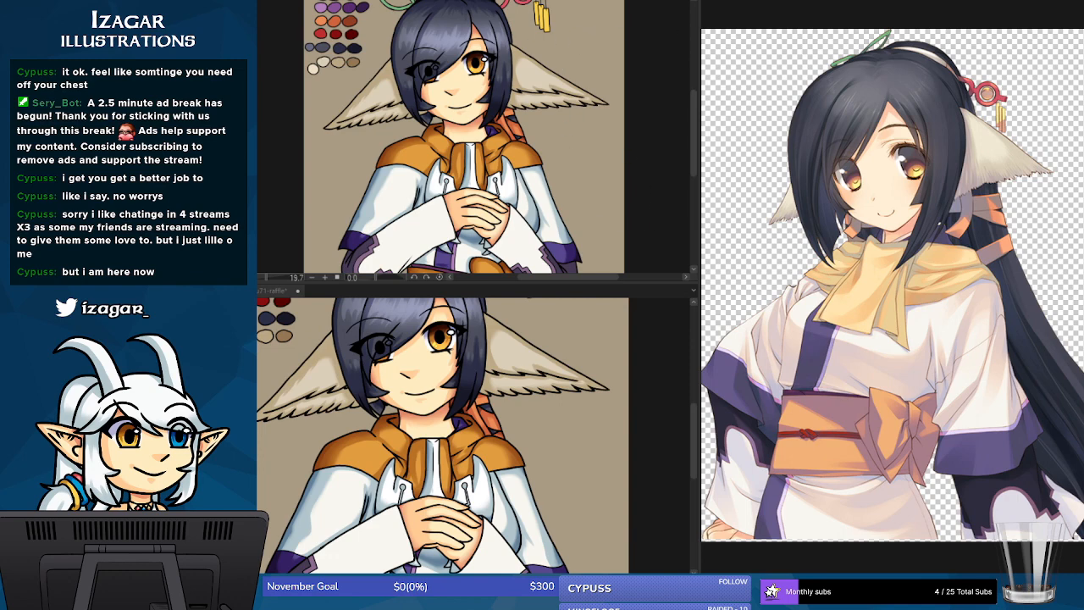
{"action": "left_click", "coordinate": [779, 2]}
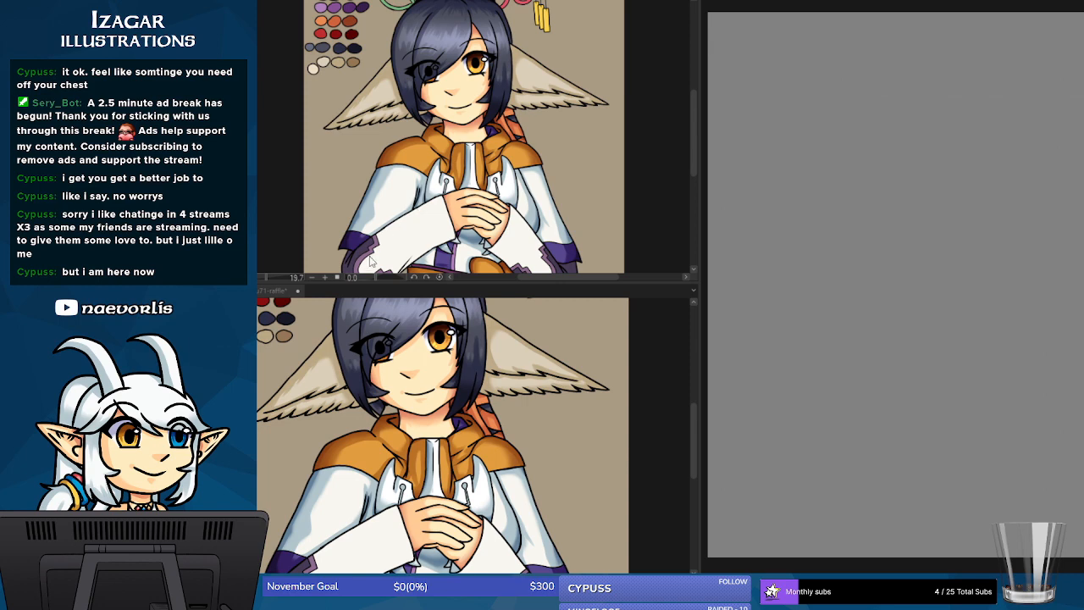
{"action": "left_click_drag", "start_coordinate": [355, 288], "coordinate": [364, 293]}
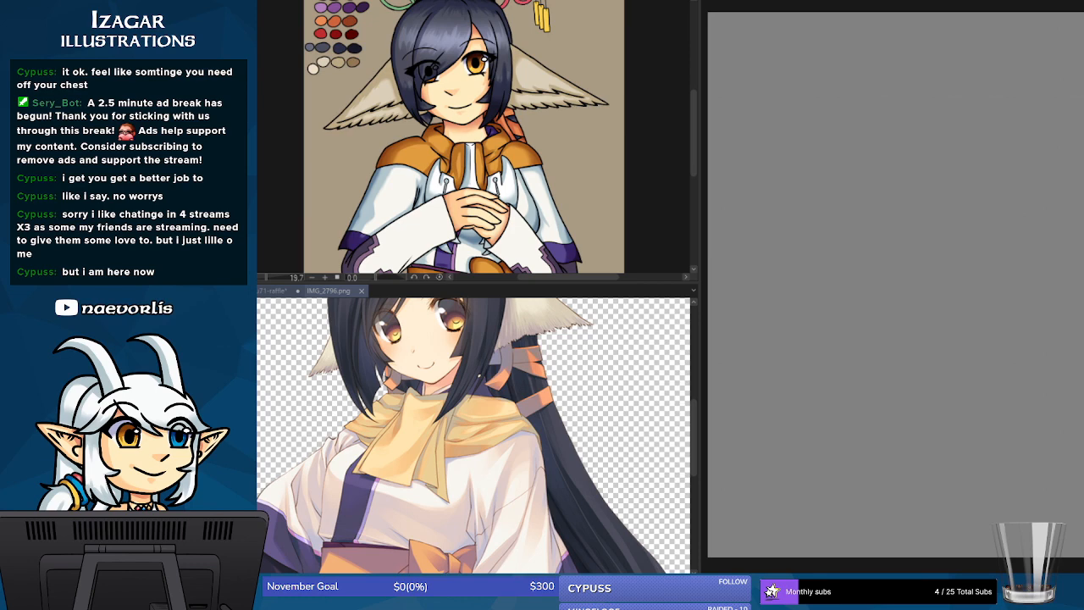
{"action": "left_click_drag", "start_coordinate": [275, 291], "coordinate": [745, 4]}
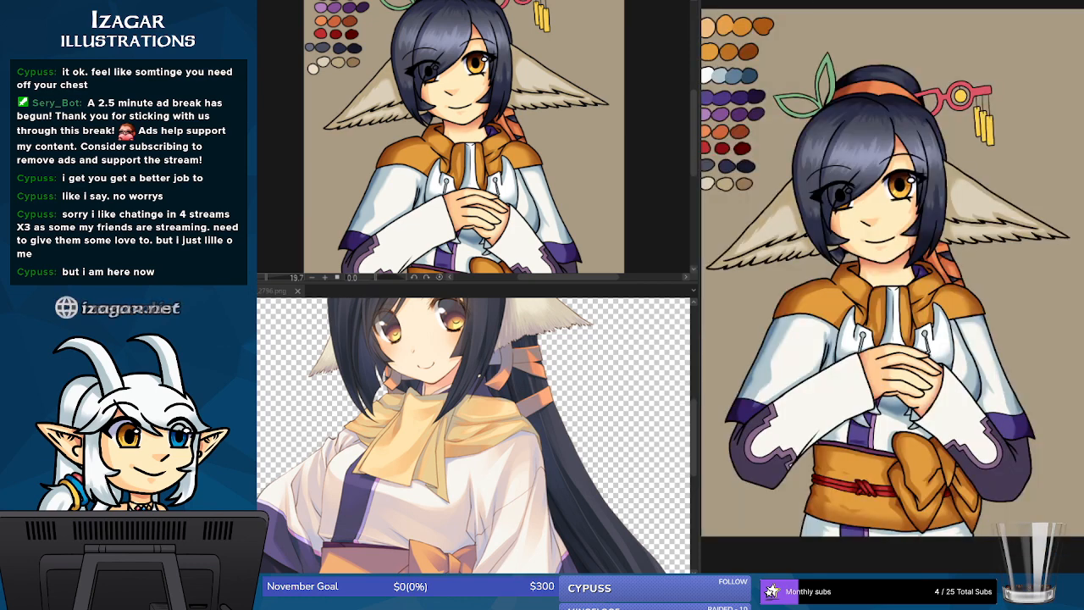
{"action": "left_click_drag", "start_coordinate": [699, 213], "coordinate": [569, 232]}
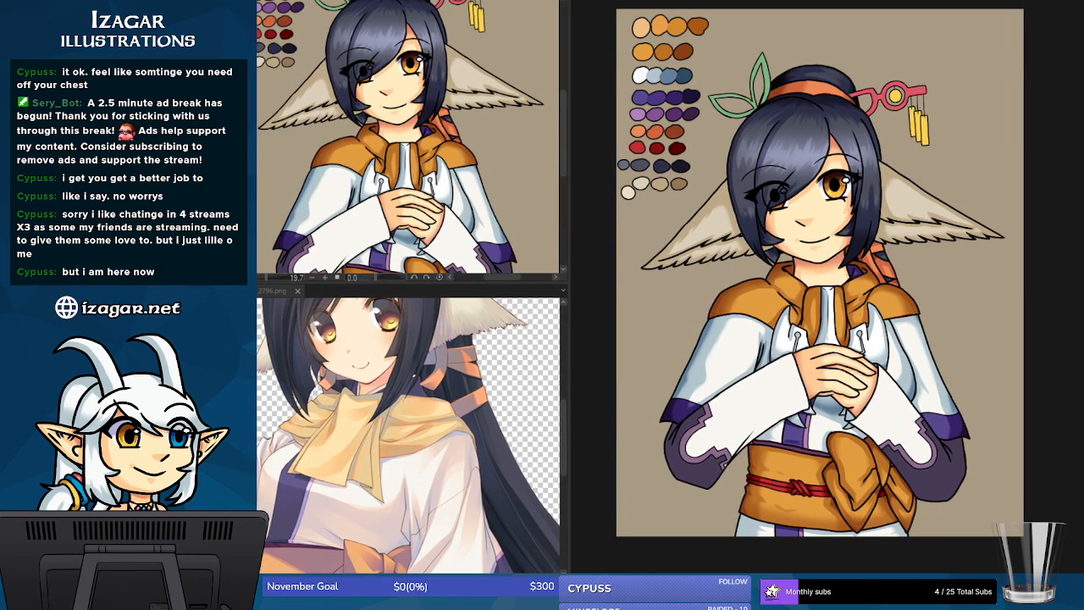
- Examine the sleeve trim, sash and robe stripe in the reference image, and enlarge the small drawing view above it
{"action": "left_click", "coordinate": [415, 376]}
{"action": "key", "text": "ctrl+minus"}
{"action": "key", "text": "ctrl+minus"}
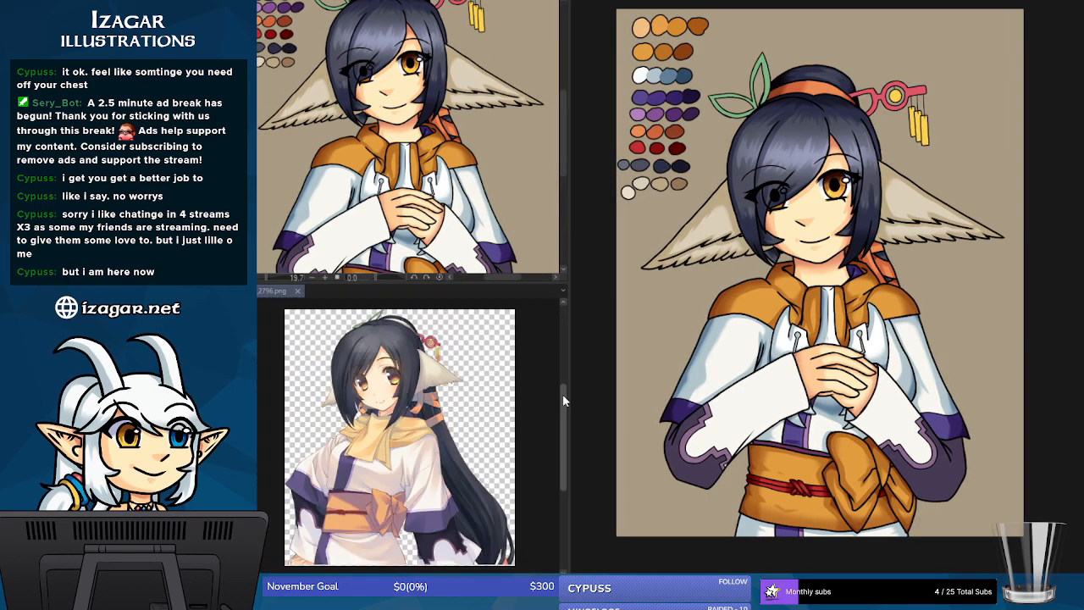
{"action": "left_click_drag", "start_coordinate": [562, 395], "coordinate": [563, 418]}
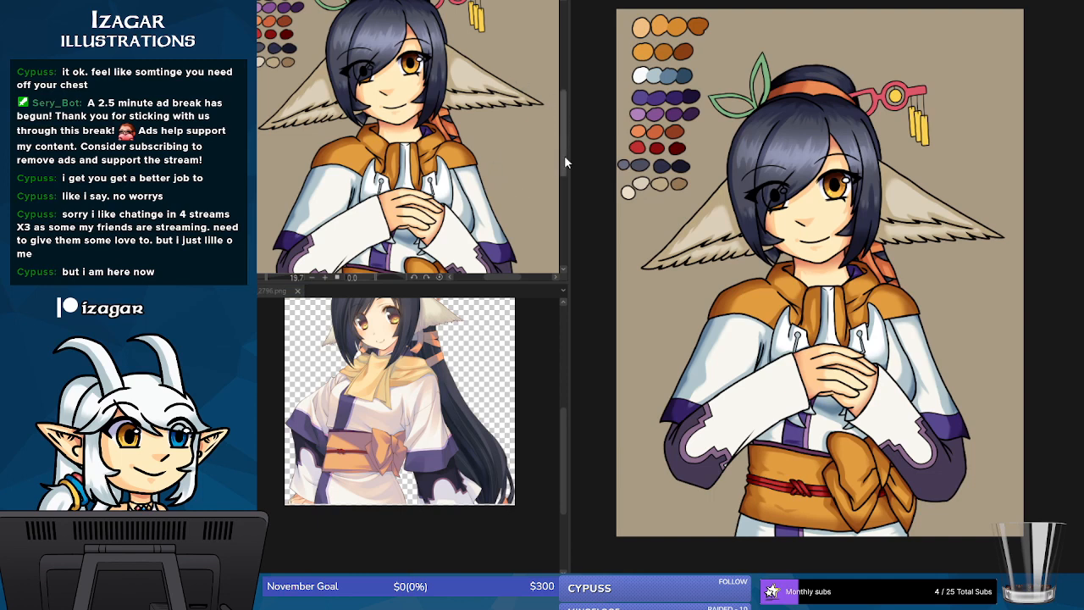
{"action": "scroll", "coordinate": [565, 155], "scroll_direction": "up", "scroll_amount": 2}
{"action": "scroll", "coordinate": [564, 147], "scroll_direction": "down", "scroll_amount": 2}
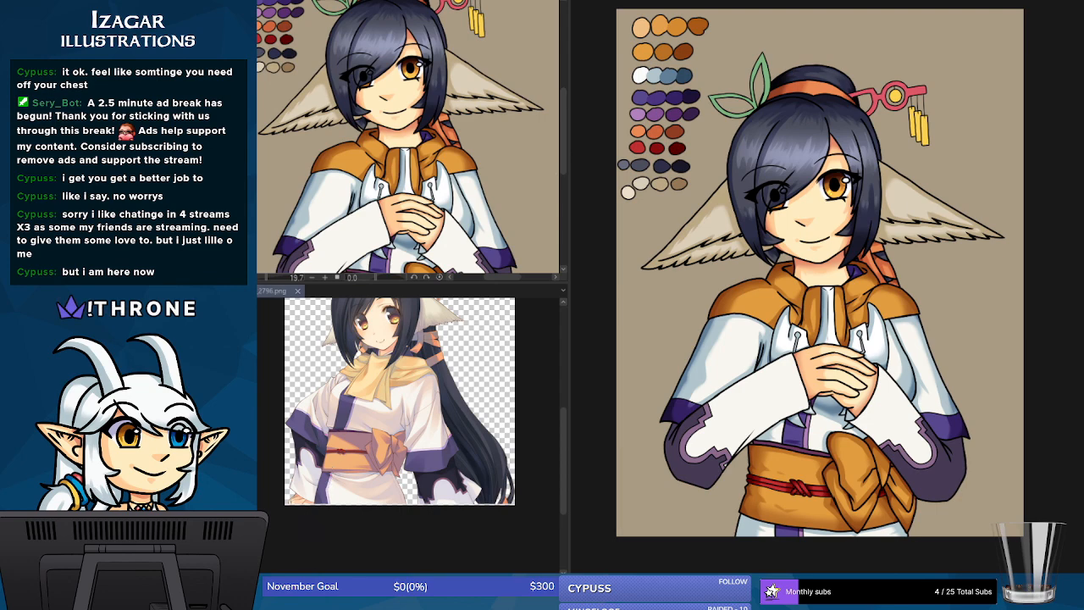
{"action": "scroll", "coordinate": [418, 517], "scroll_direction": "up", "scroll_amount": 2}
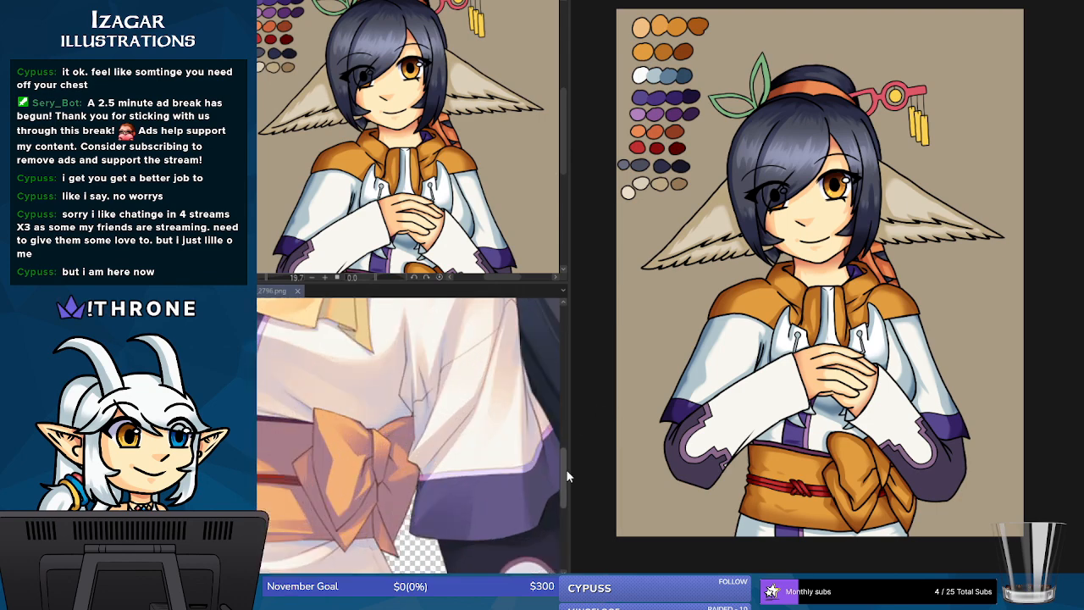
{"action": "scroll", "coordinate": [562, 491], "scroll_direction": "down", "scroll_amount": 3}
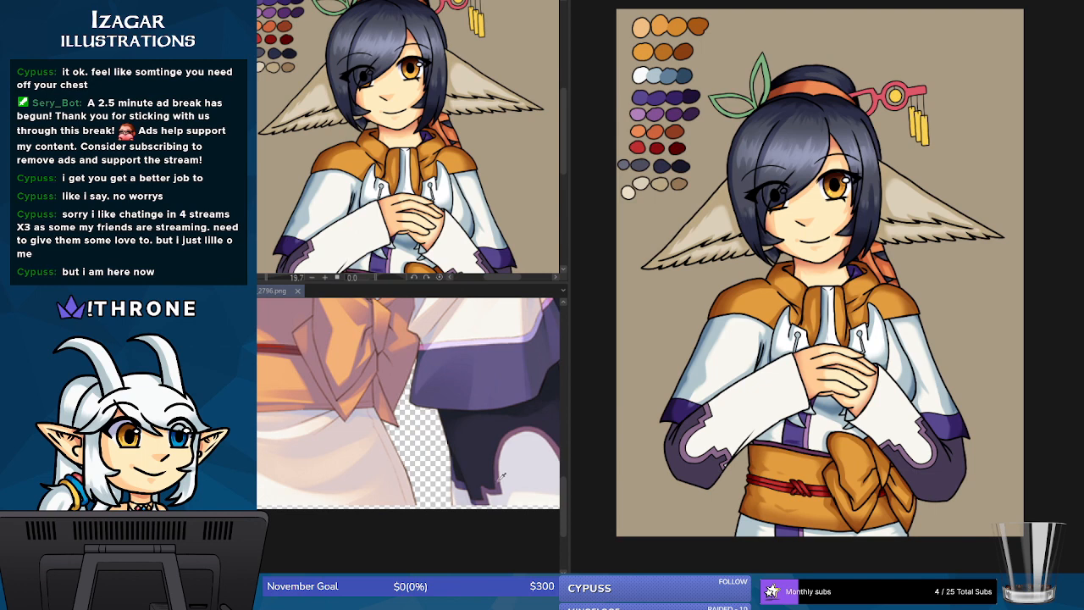
{"action": "left_click_drag", "start_coordinate": [510, 579], "coordinate": [486, 578]}
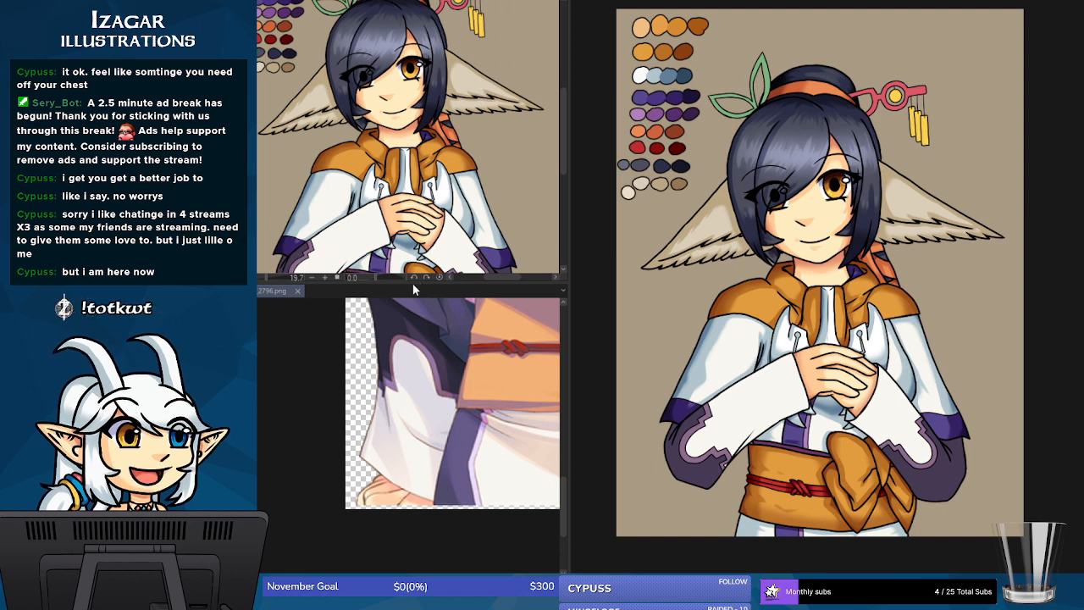
{"action": "left_click_drag", "start_coordinate": [412, 283], "coordinate": [410, 313]}
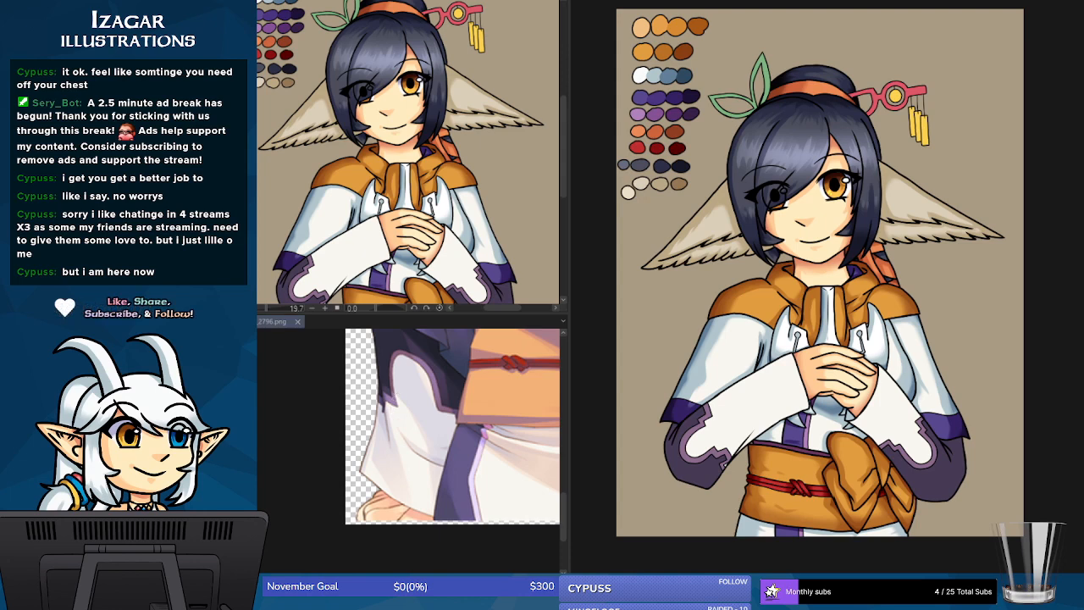
- Add a row of purple swatches, light to dark, below the beige ones, based on the reference's purple sleeve band
{"action": "left_click_drag", "start_coordinate": [478, 578], "coordinate": [511, 578]}
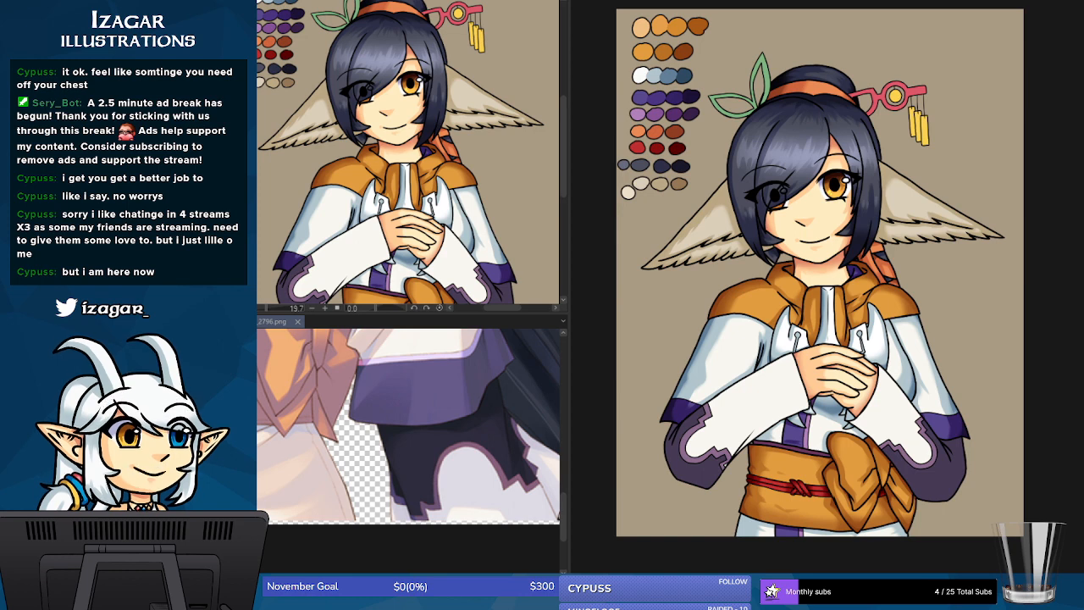
{"action": "left_click_drag", "start_coordinate": [639, 205], "coordinate": [641, 205]}
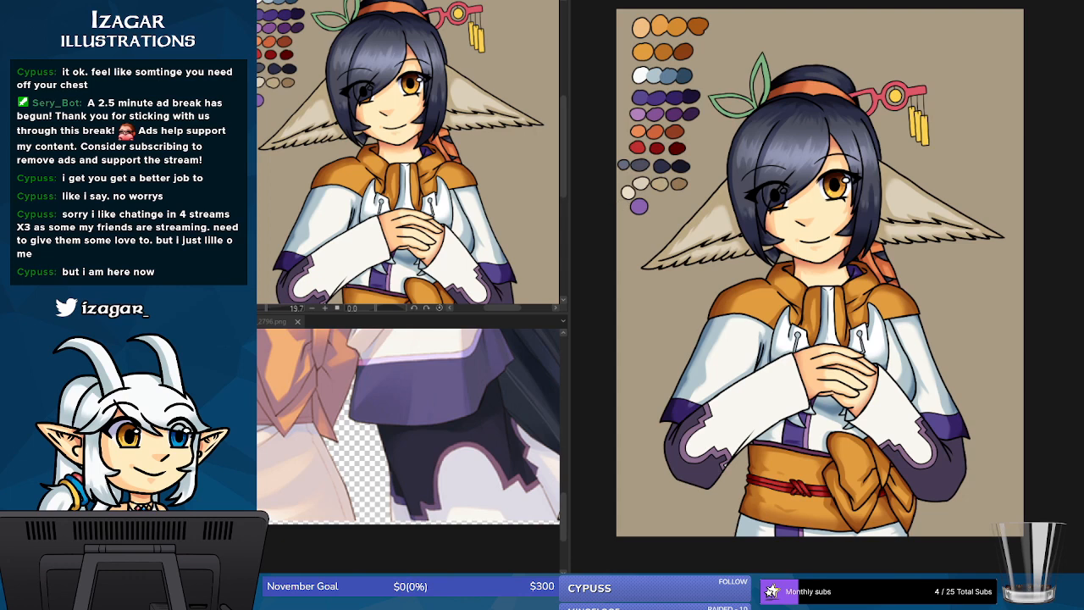
{"action": "left_click", "coordinate": [656, 207]}
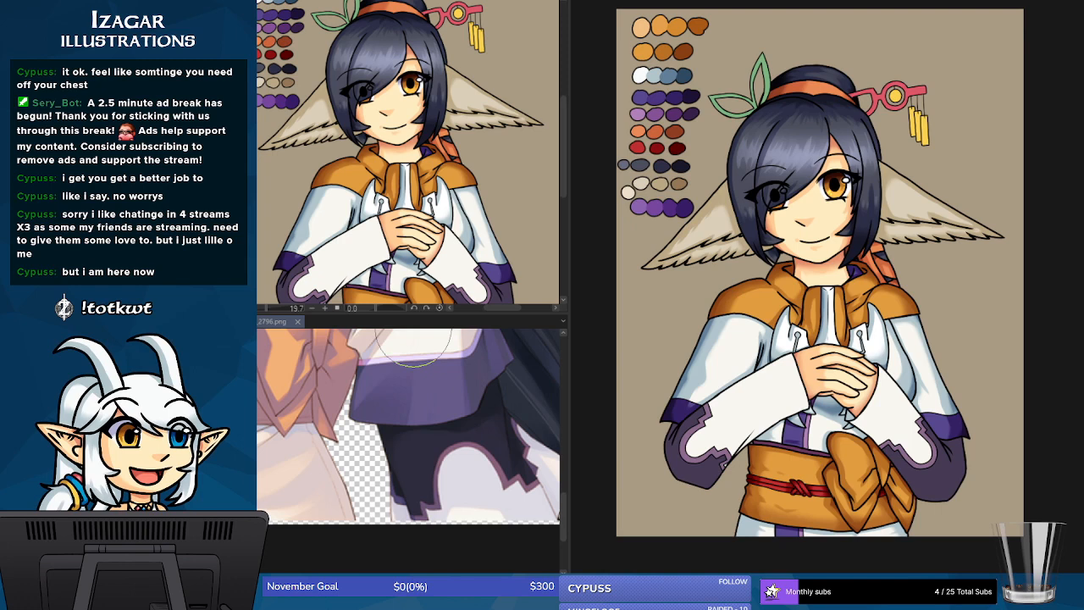
- Sample the dark sleeve color from the reference and add a cluster of navy and slate swatches below the purple row
{"action": "left_click", "coordinate": [422, 455]}
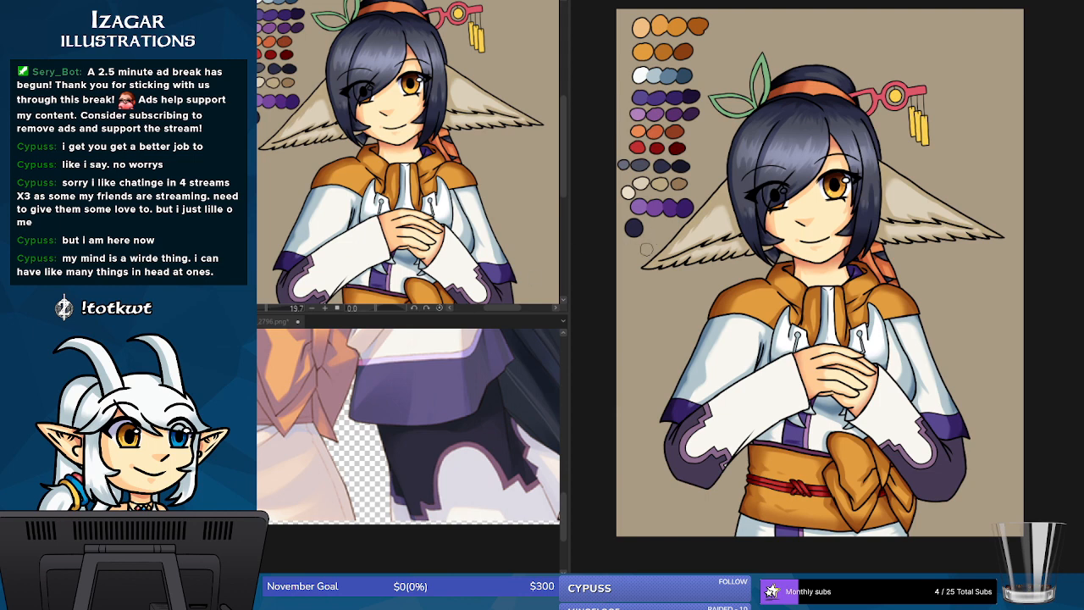
{"action": "left_click_drag", "start_coordinate": [649, 227], "coordinate": [654, 230]}
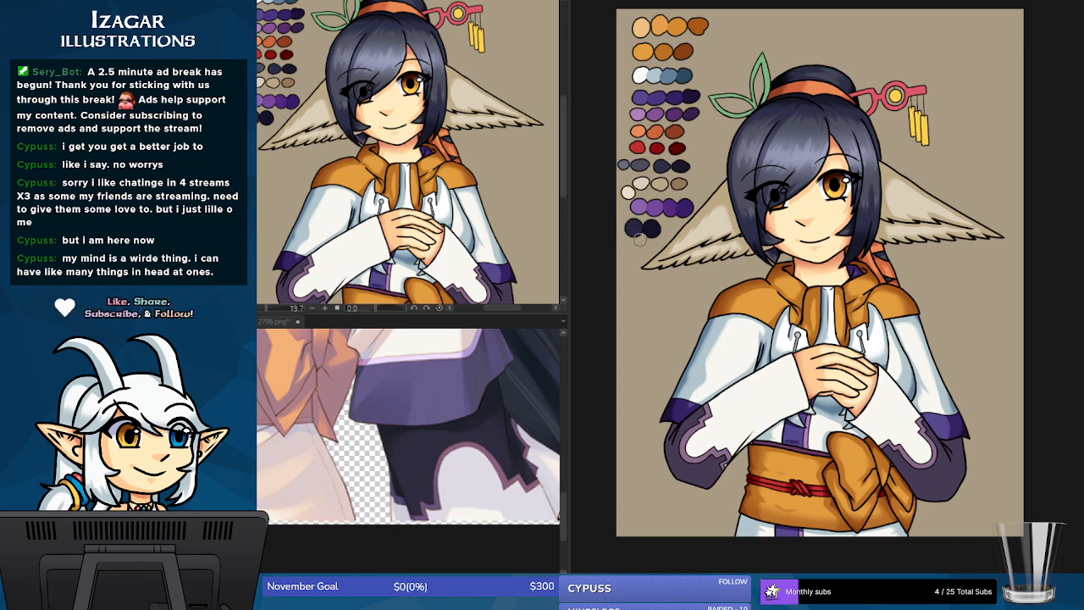
{"action": "left_click", "coordinate": [628, 239]}
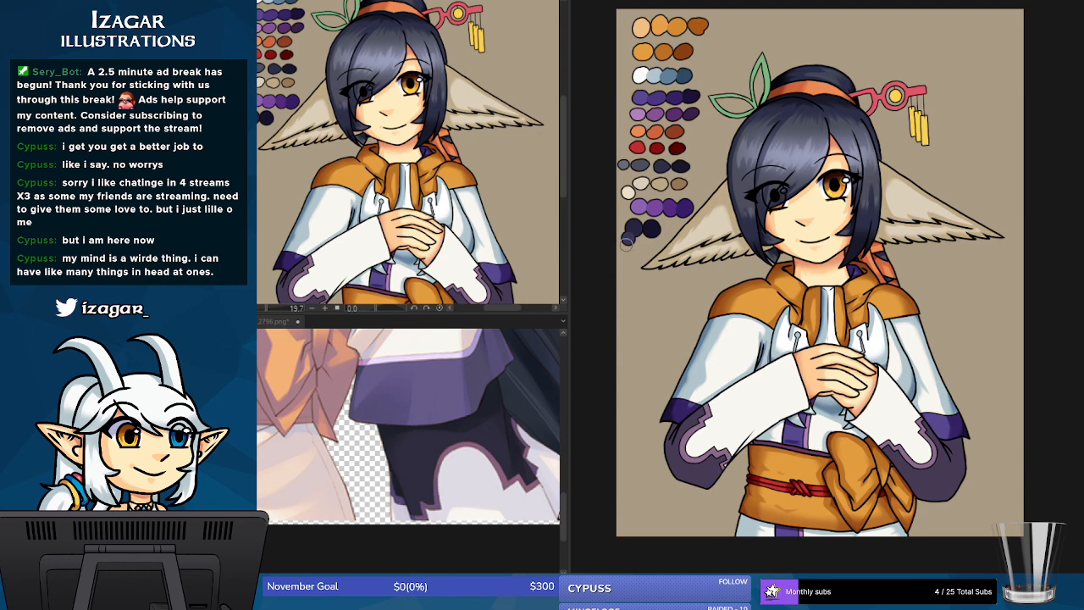
{"action": "left_click_drag", "start_coordinate": [628, 242], "coordinate": [624, 249]}
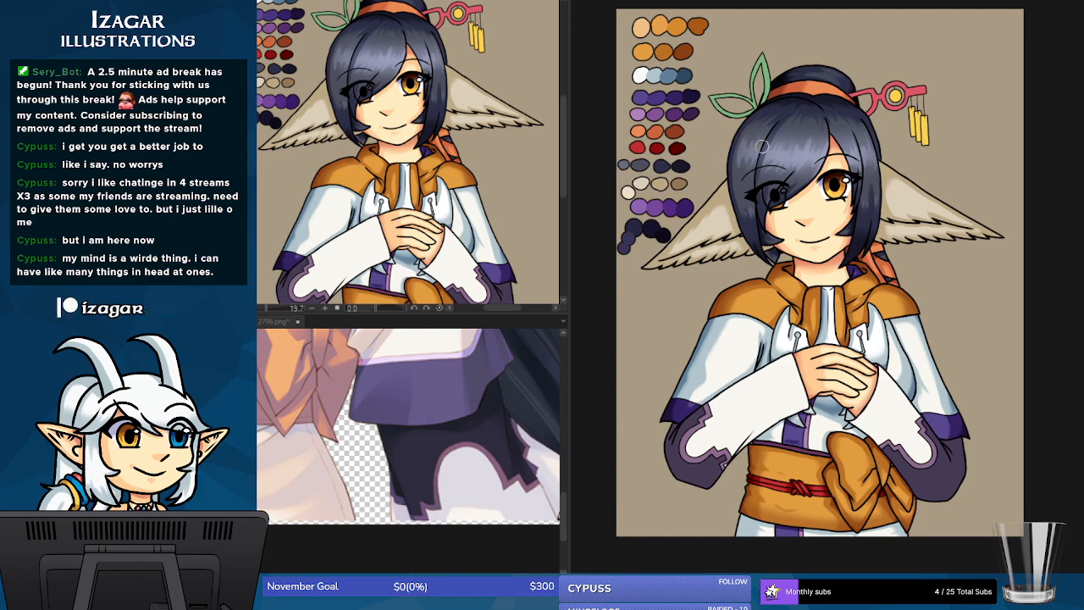
- Block in the dark elbow sections of both sleeves with bright green, and recolor them in the sampled navy
{"action": "mouse_move", "coordinate": [699, 405]}
{"action": "left_mouse_down"}
{"action": "mouse_move", "coordinate": [676, 446]}
{"action": "mouse_move", "coordinate": [689, 446]}
{"action": "mouse_move", "coordinate": [680, 471]}
{"action": "mouse_move", "coordinate": [716, 443]}
{"action": "mouse_move", "coordinate": [729, 470]}
{"action": "mouse_move", "coordinate": [692, 451]}
{"action": "mouse_move", "coordinate": [663, 476]}
{"action": "mouse_move", "coordinate": [675, 489]}
{"action": "mouse_move", "coordinate": [740, 499]}
{"action": "left_mouse_up"}
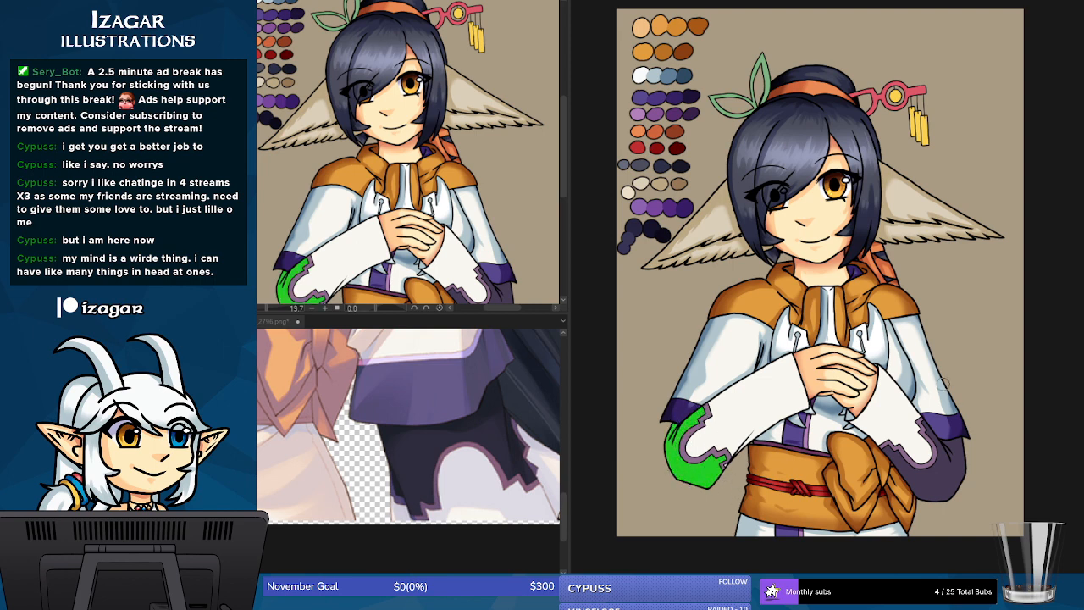
{"action": "mouse_move", "coordinate": [889, 449]}
{"action": "left_mouse_down"}
{"action": "mouse_move", "coordinate": [917, 495]}
{"action": "mouse_move", "coordinate": [942, 500]}
{"action": "mouse_move", "coordinate": [959, 445]}
{"action": "mouse_move", "coordinate": [976, 492]}
{"action": "left_mouse_up"}
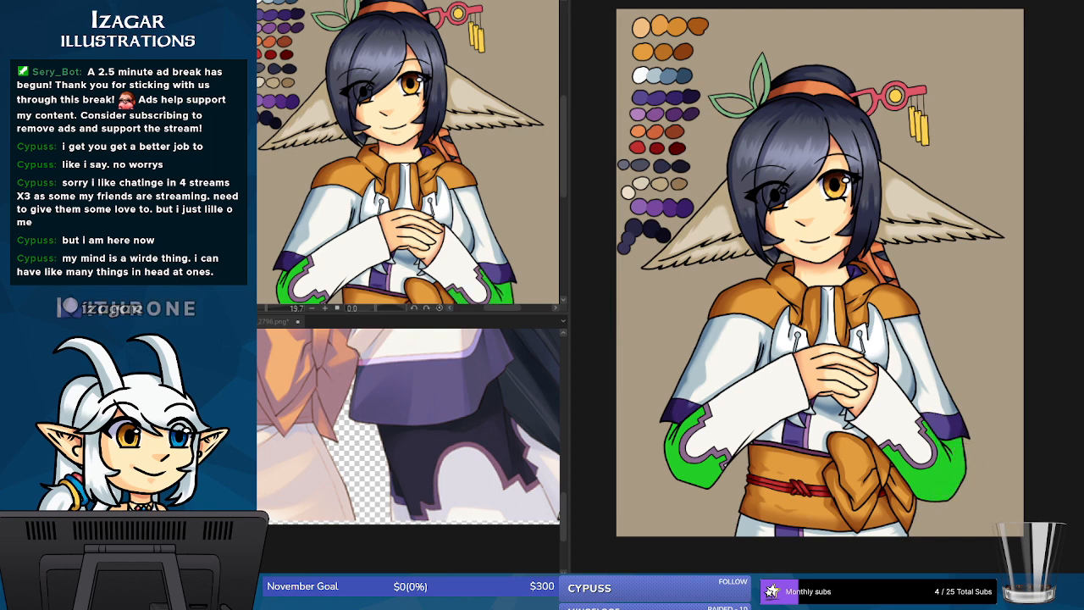
{"action": "mouse_move", "coordinate": [661, 415]}
{"action": "left_mouse_down"}
{"action": "mouse_move", "coordinate": [684, 474]}
{"action": "mouse_move", "coordinate": [703, 415]}
{"action": "mouse_move", "coordinate": [714, 420]}
{"action": "left_mouse_up"}
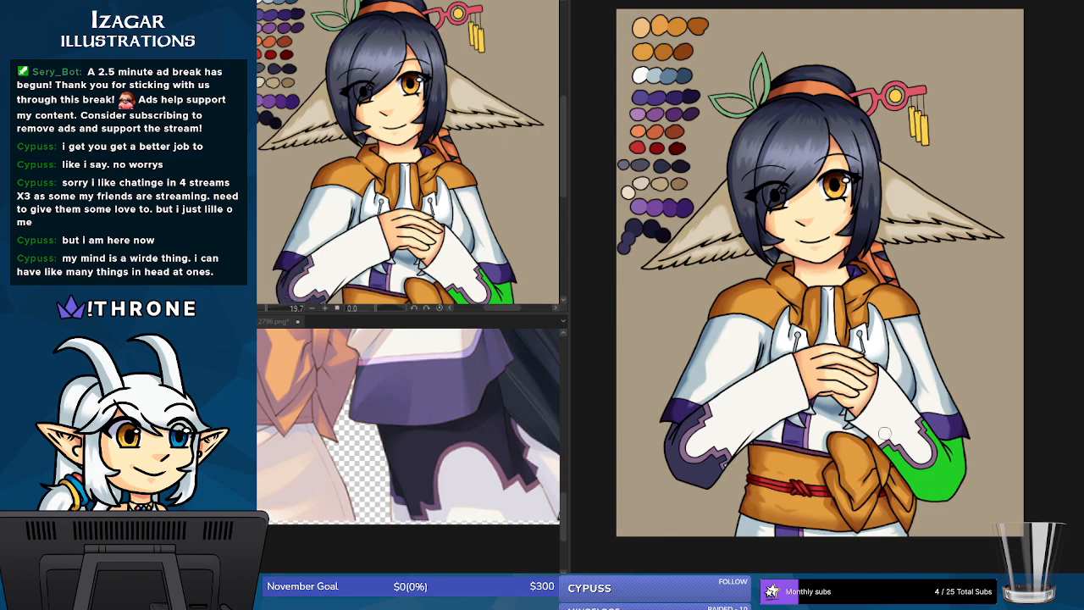
{"action": "mouse_move", "coordinate": [885, 434]}
{"action": "left_mouse_down"}
{"action": "mouse_move", "coordinate": [898, 469]}
{"action": "mouse_move", "coordinate": [902, 434]}
{"action": "mouse_move", "coordinate": [926, 417]}
{"action": "mouse_move", "coordinate": [974, 470]}
{"action": "left_mouse_up"}
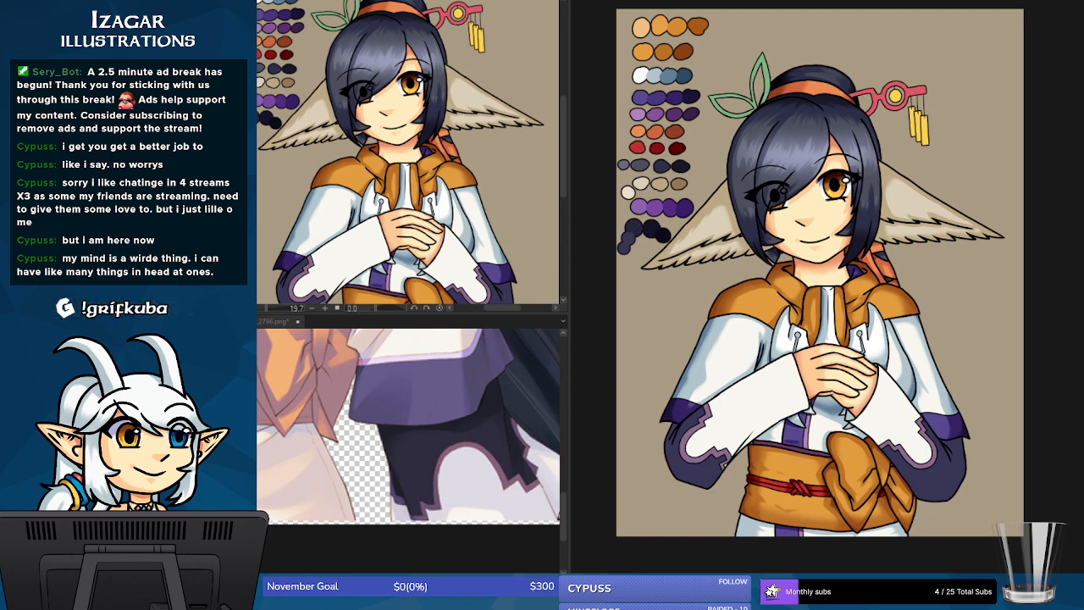
- Shade the navy elbow section of the left sleeve with darker folds below the purple band
{"action": "scroll", "coordinate": [864, 288], "scroll_direction": "up", "scroll_amount": 3}
{"action": "scroll", "coordinate": [828, 288], "scroll_direction": "left", "scroll_amount": 3}
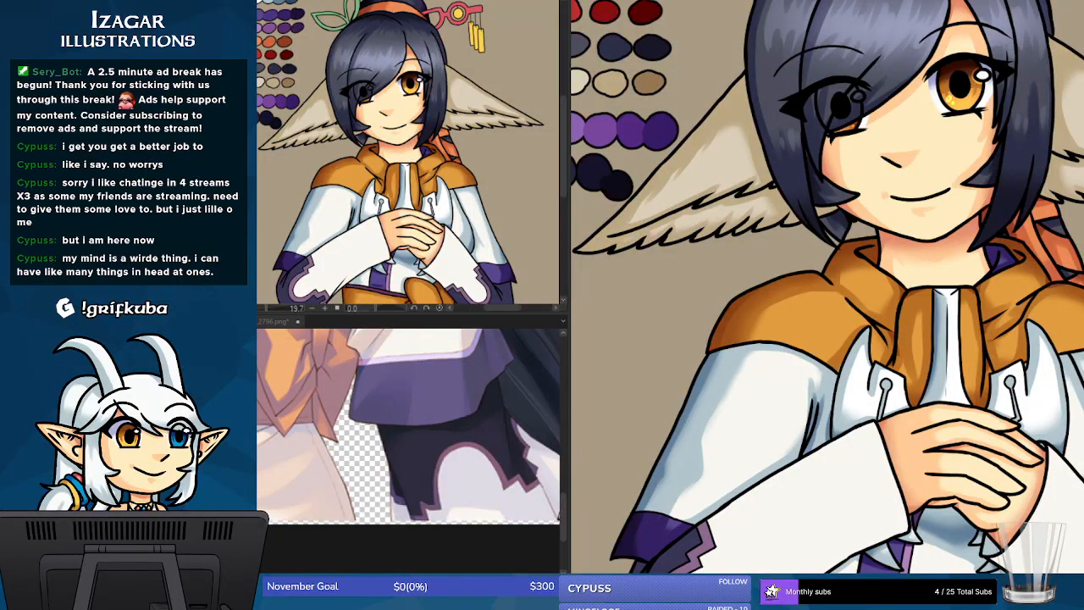
{"action": "scroll", "coordinate": [827, 288], "scroll_direction": "down", "scroll_amount": 3}
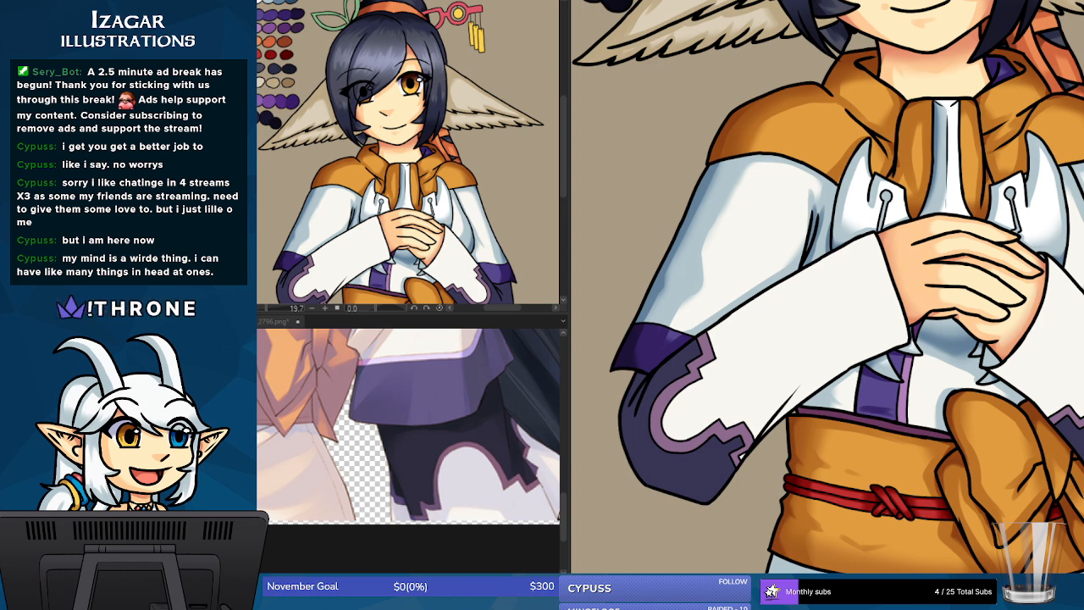
{"action": "key", "text": "ctrl+z"}
{"action": "key", "text": "ctrl+y"}
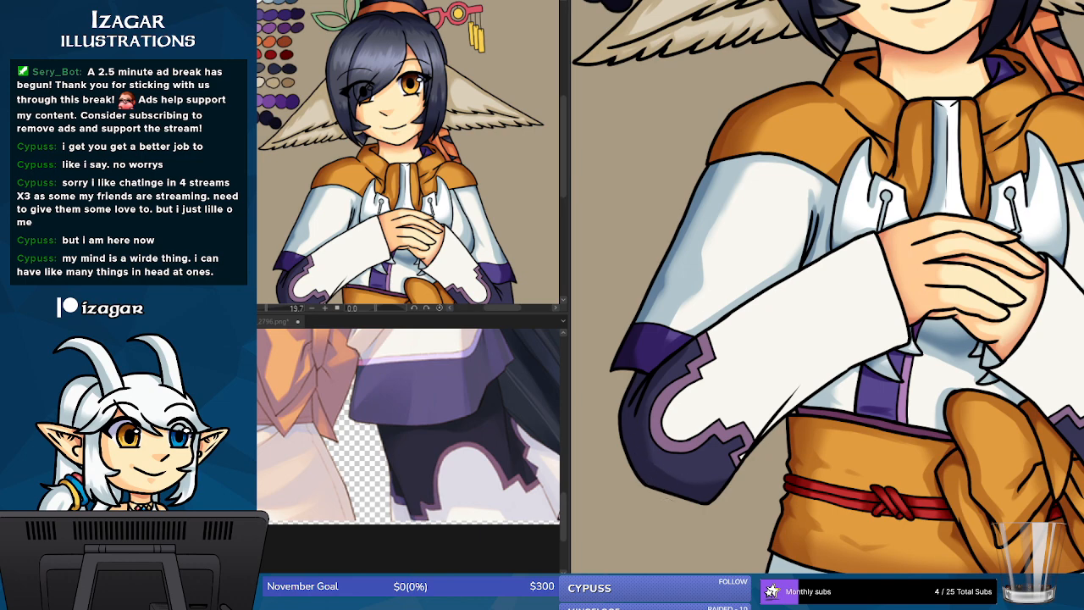
- Shade the navy elbow section of the right sleeve with darker tones along the jagged trim and the outer edge
{"action": "left_click_drag", "start_coordinate": [914, 579], "coordinate": [940, 578]}
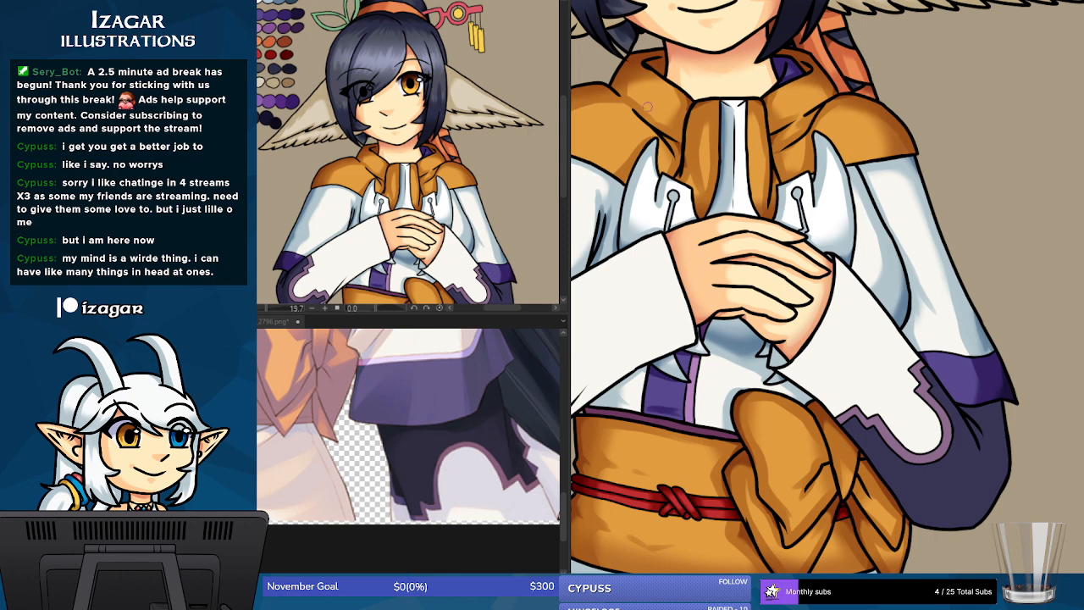
{"action": "left_click_drag", "start_coordinate": [847, 413], "coordinate": [907, 509]}
{"action": "left_click_drag", "start_coordinate": [875, 450], "coordinate": [911, 509]}
{"action": "mouse_move", "coordinate": [890, 472]}
{"action": "left_mouse_down"}
{"action": "mouse_move", "coordinate": [923, 513]}
{"action": "mouse_move", "coordinate": [977, 512]}
{"action": "left_mouse_up"}
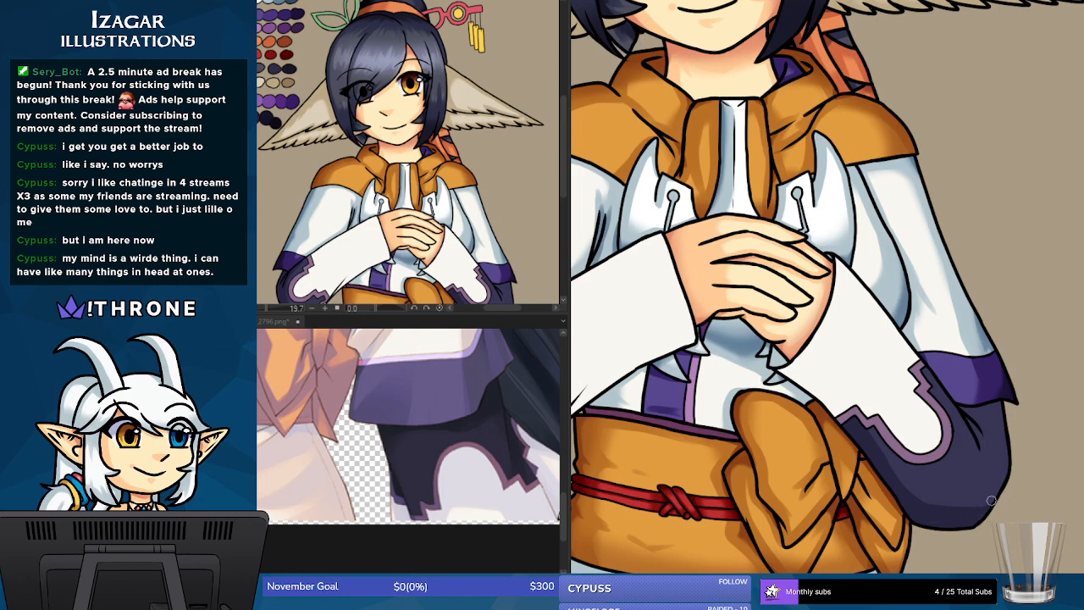
{"action": "left_click_drag", "start_coordinate": [998, 396], "coordinate": [1005, 470]}
{"action": "left_click_drag", "start_coordinate": [1003, 430], "coordinate": [994, 503]}
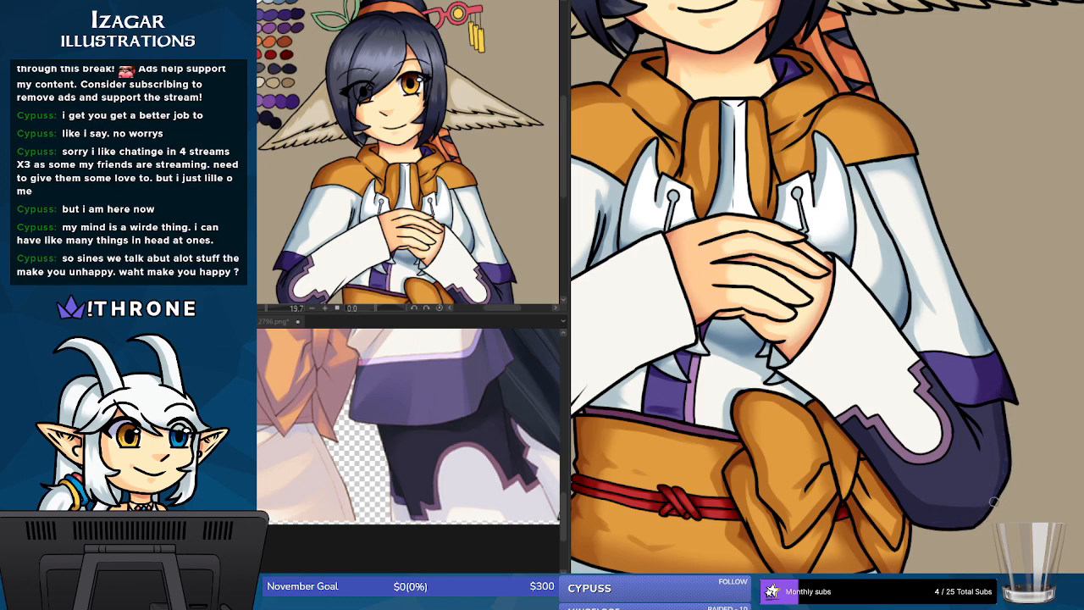
{"action": "left_click_drag", "start_coordinate": [1008, 458], "coordinate": [988, 502]}
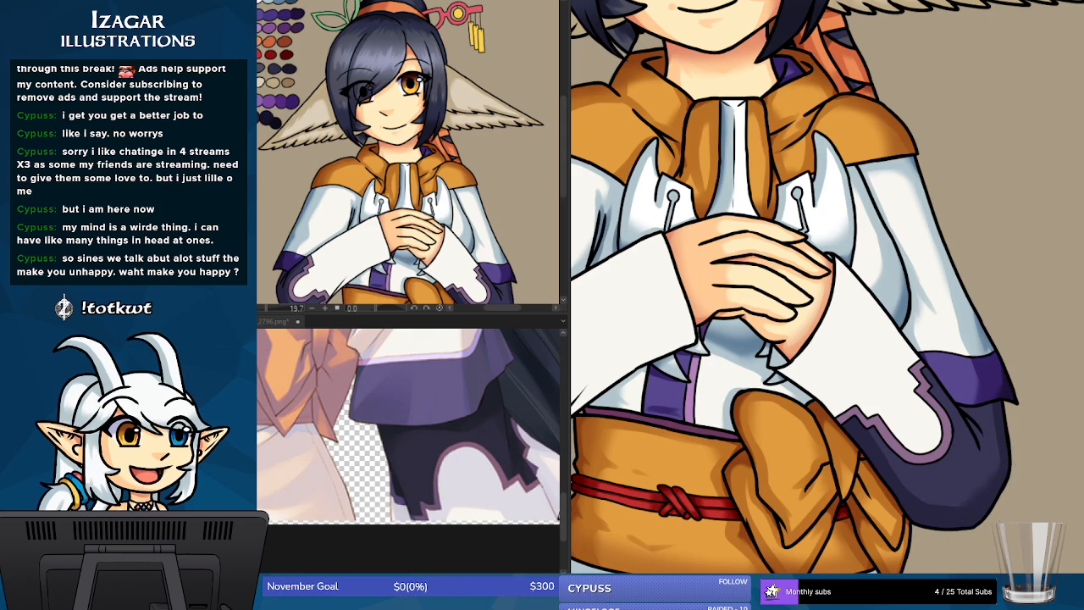
- Compare the shading of the navy elbow sections on both sleeves
{"action": "left_click_drag", "start_coordinate": [991, 579], "coordinate": [959, 579]}
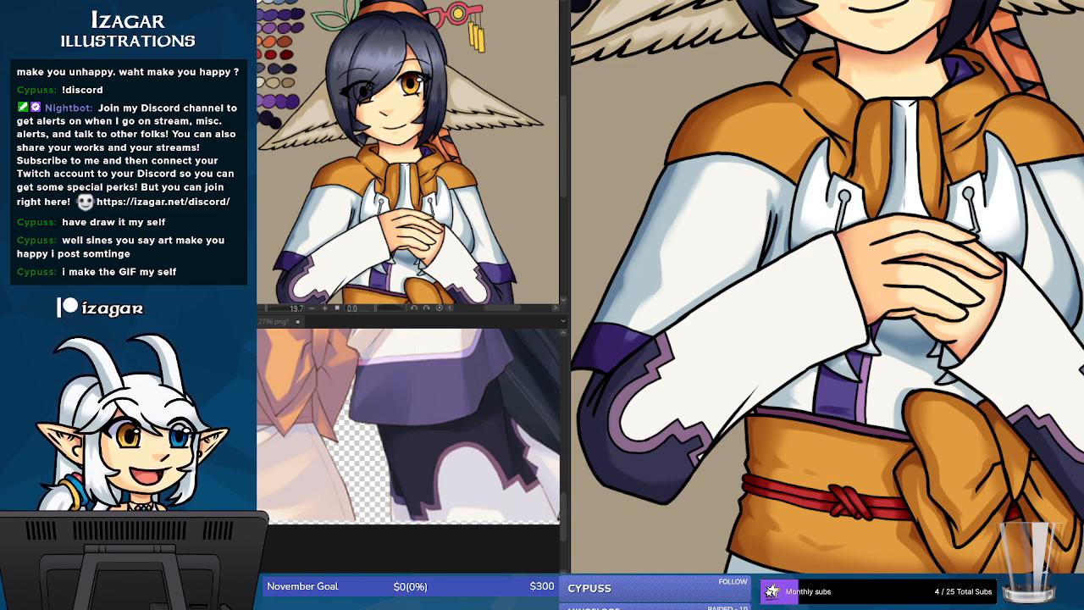
{"action": "scroll", "coordinate": [827, 288], "scroll_direction": "right", "scroll_amount": 3}
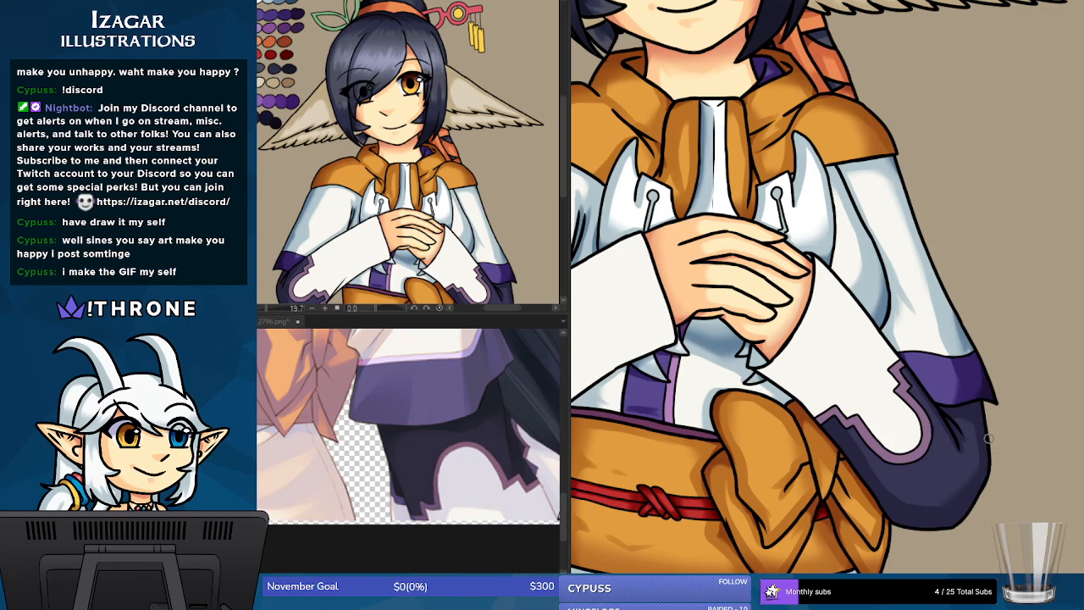
{"action": "scroll", "coordinate": [827, 287], "scroll_direction": "left", "scroll_amount": 5}
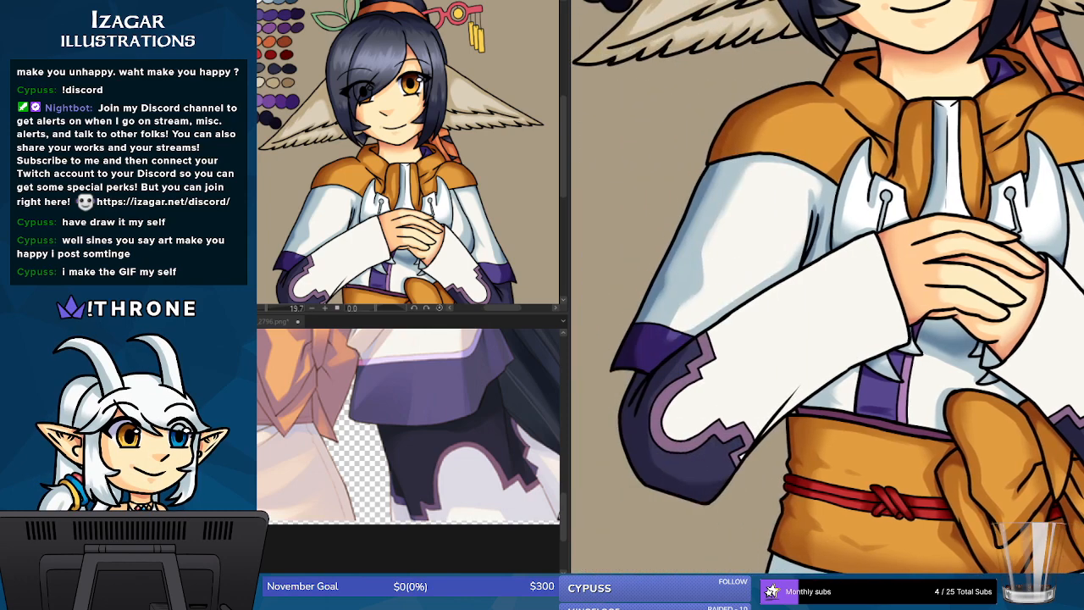
{"action": "scroll", "coordinate": [827, 287], "scroll_direction": "right", "scroll_amount": 3}
{"action": "scroll", "coordinate": [827, 287], "scroll_direction": "left", "scroll_amount": 3}
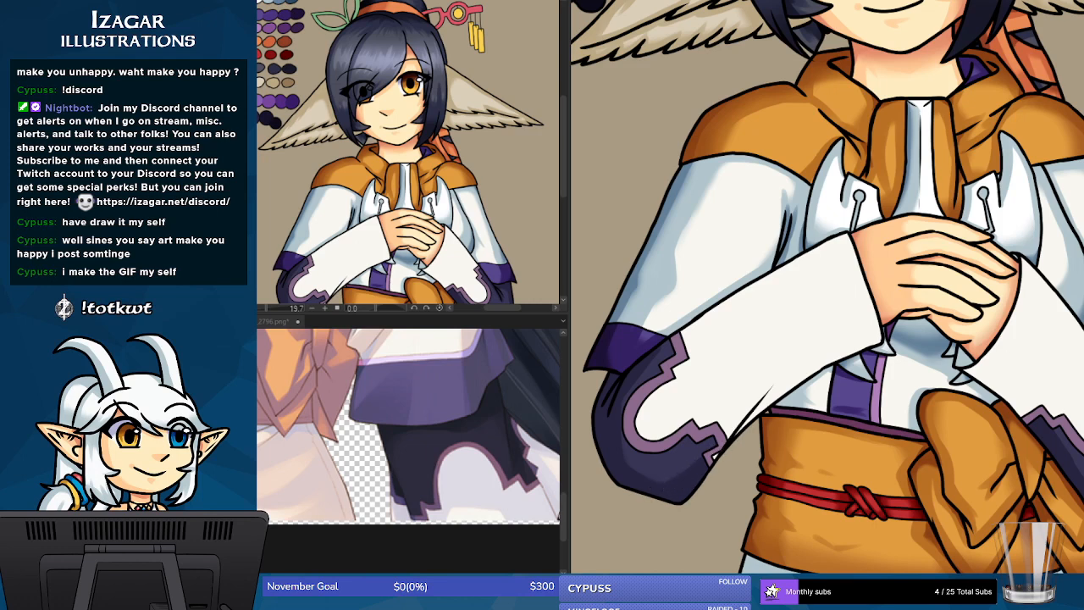
{"action": "left_click_drag", "start_coordinate": [942, 578], "coordinate": [985, 578]}
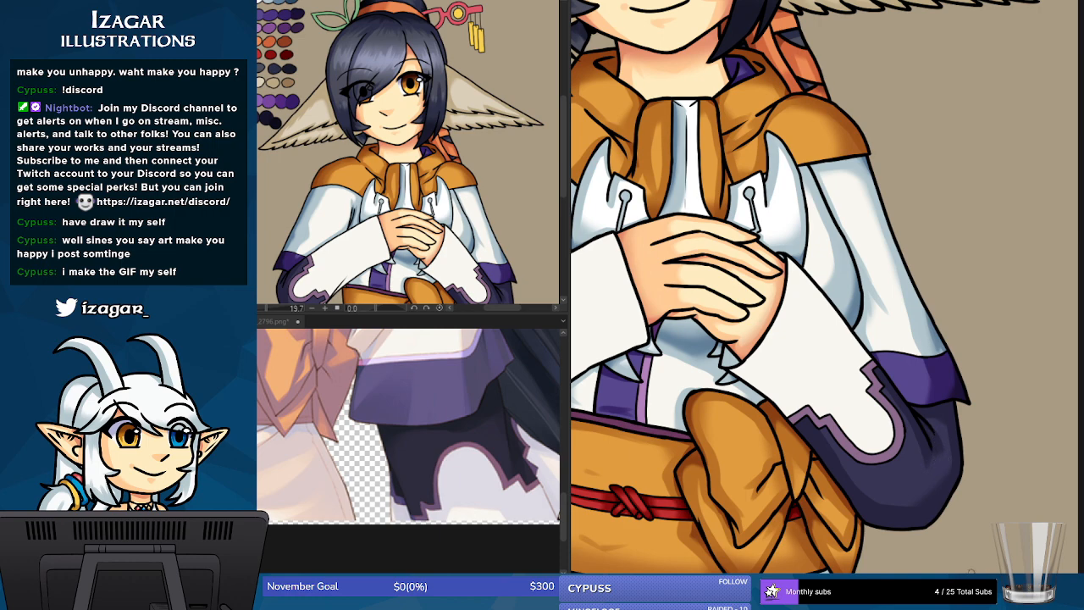
{"action": "left_click_drag", "start_coordinate": [923, 580], "coordinate": [863, 580]}
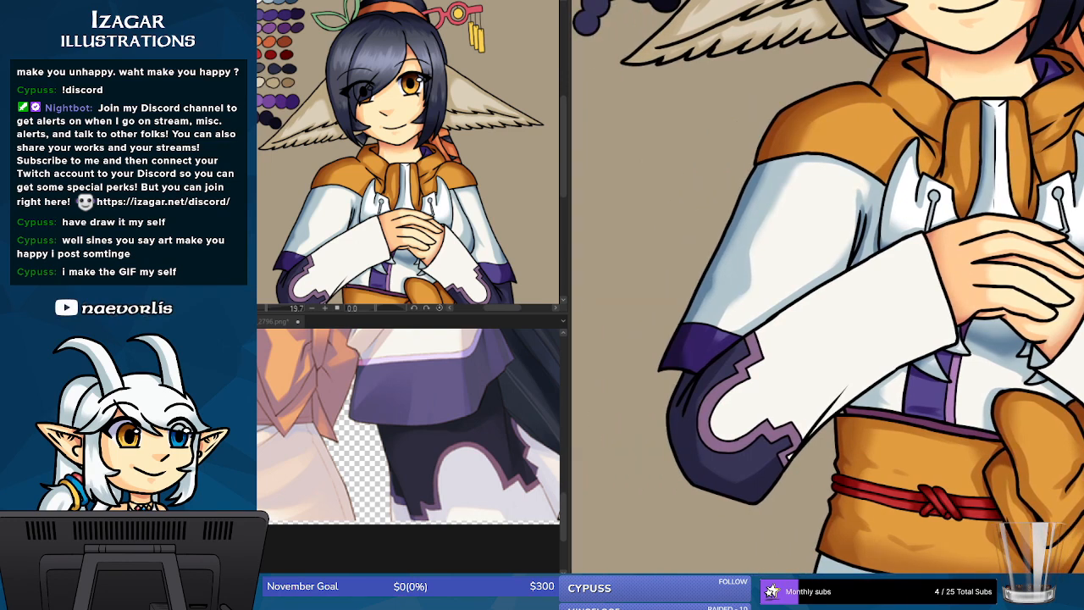
{"action": "left_click", "coordinate": [1038, 357]}
{"action": "key", "text": "ctrl+z"}
{"action": "key", "text": "ctrl+y"}
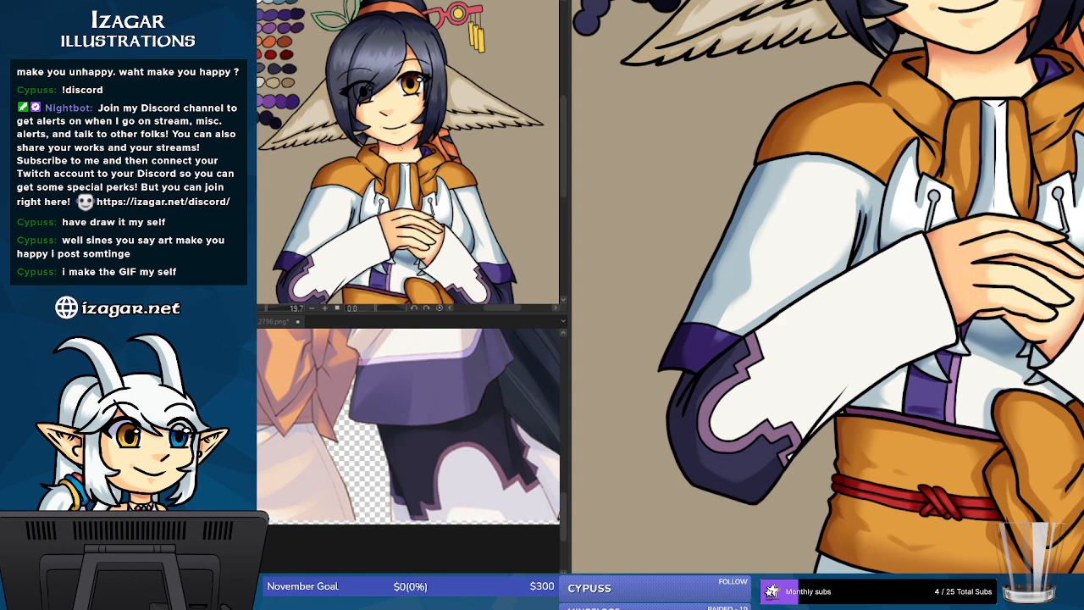
- Paint a blue-gray shadow along the underside of the left white forearm sleeve, from the jagged trim to the cuff
{"action": "left_click_drag", "start_coordinate": [792, 455], "coordinate": [847, 375]}
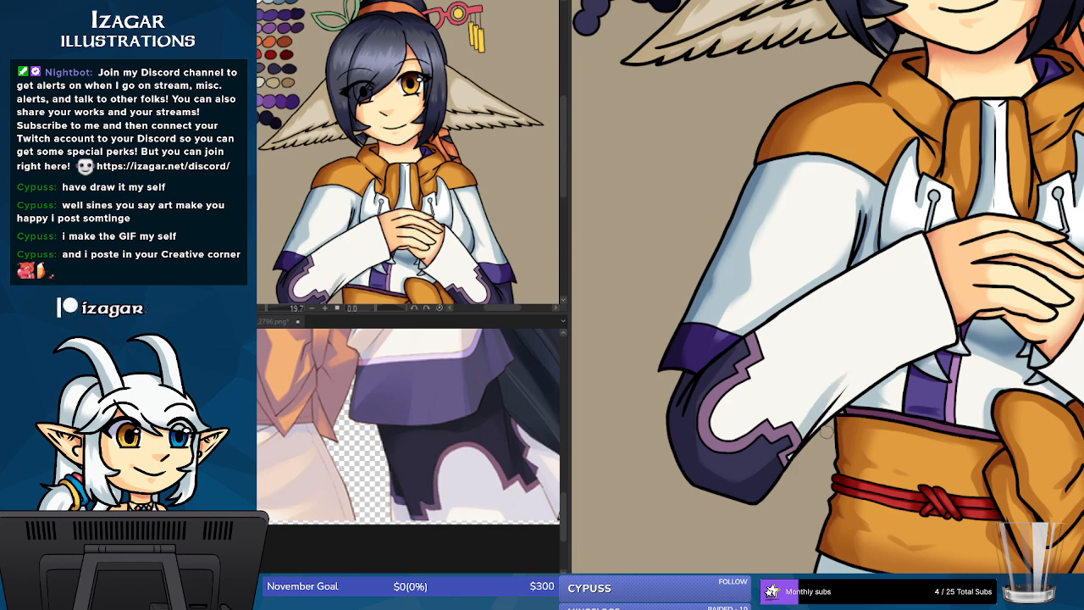
{"action": "key", "text": "ctrl+z"}
{"action": "left_click_drag", "start_coordinate": [804, 434], "coordinate": [852, 385]}
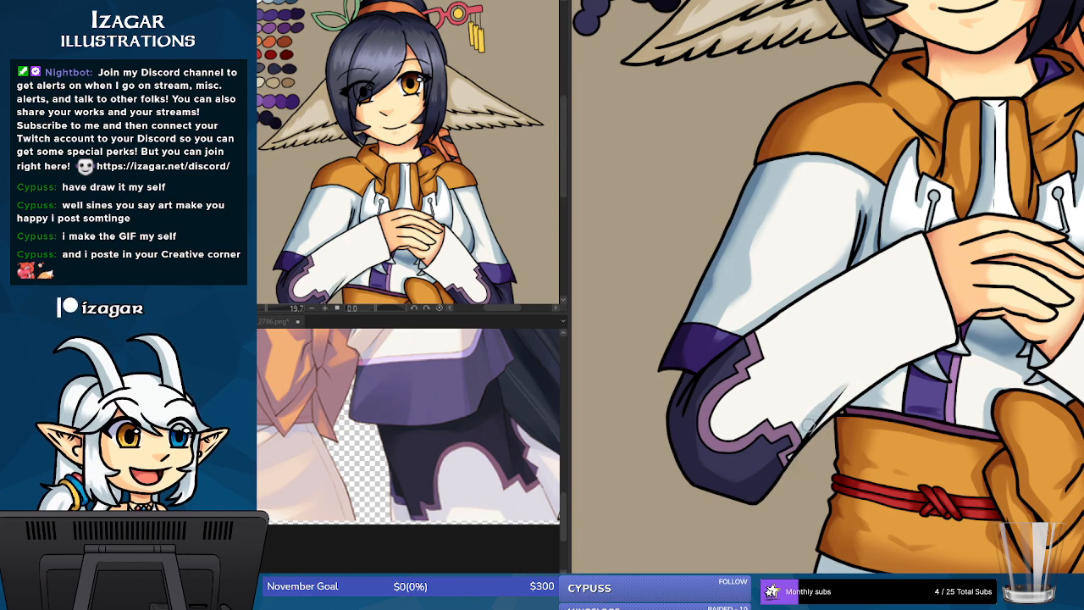
{"action": "left_click_drag", "start_coordinate": [809, 427], "coordinate": [857, 376]}
{"action": "mouse_move", "coordinate": [816, 427]}
{"action": "left_mouse_down"}
{"action": "mouse_move", "coordinate": [852, 389]}
{"action": "mouse_move", "coordinate": [922, 360]}
{"action": "left_mouse_up"}
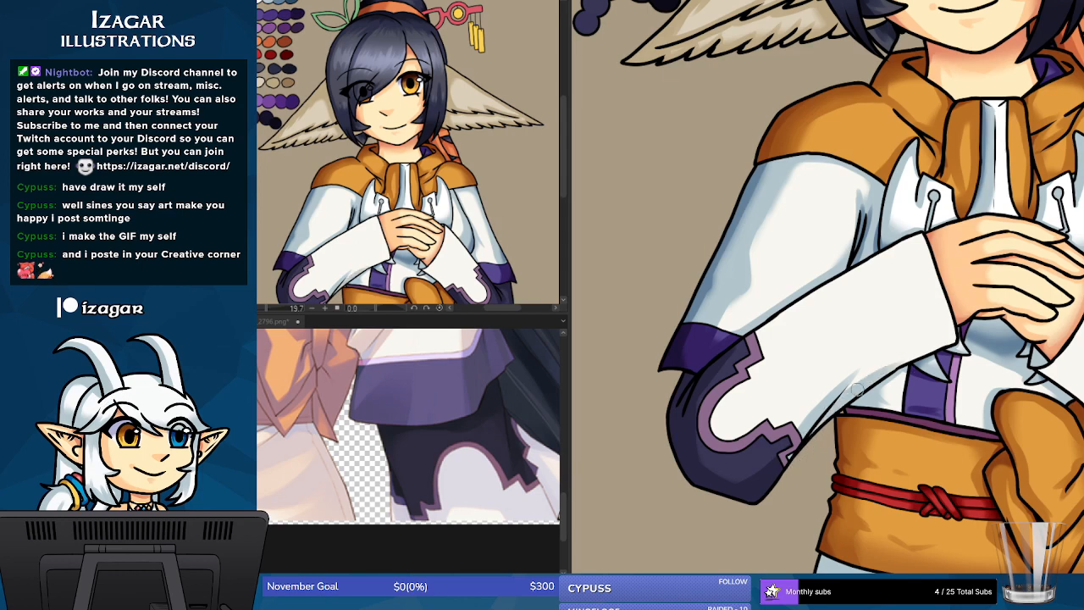
{"action": "mouse_move", "coordinate": [858, 390]}
{"action": "left_mouse_down"}
{"action": "mouse_move", "coordinate": [961, 339]}
{"action": "mouse_move", "coordinate": [952, 338]}
{"action": "left_mouse_up"}
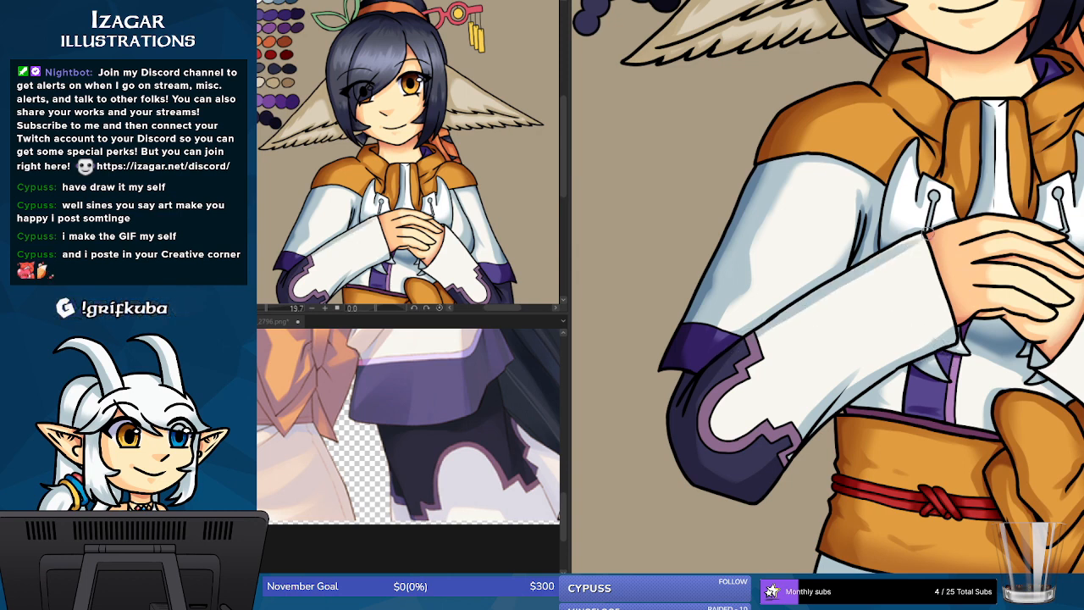
{"action": "mouse_move", "coordinate": [927, 235]}
{"action": "left_mouse_down"}
{"action": "mouse_move", "coordinate": [773, 324]}
{"action": "mouse_move", "coordinate": [944, 229]}
{"action": "left_mouse_up"}
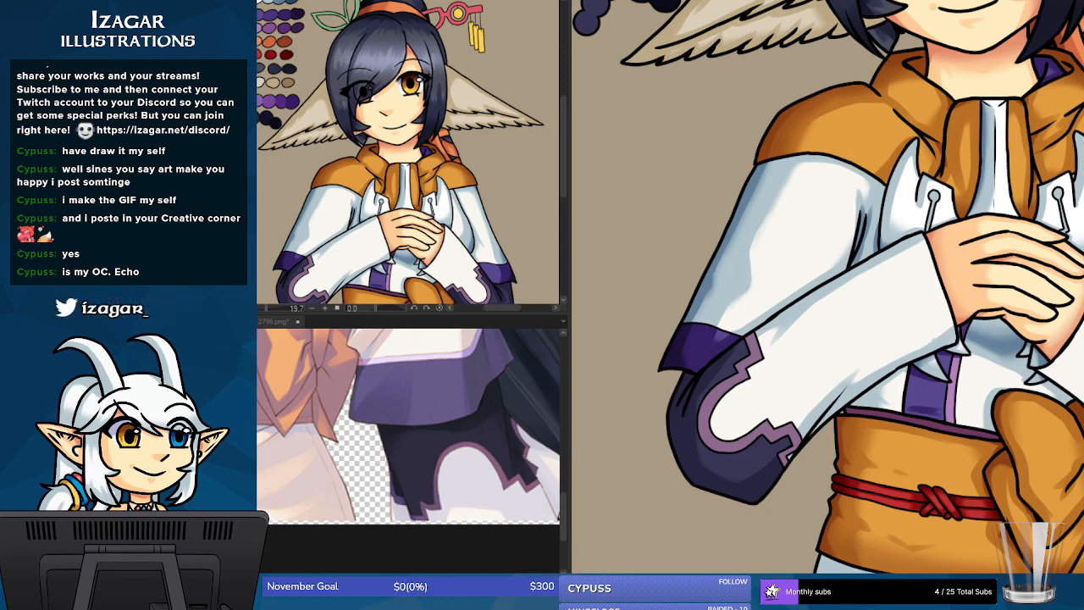
- Paint a blue-gray shadow along the underside of the right white forearm sleeve, from the cuff to the jagged trim
{"action": "scroll", "coordinate": [828, 288], "scroll_direction": "up", "scroll_amount": 1}
{"action": "scroll", "coordinate": [829, 288], "scroll_direction": "down", "scroll_amount": 2}
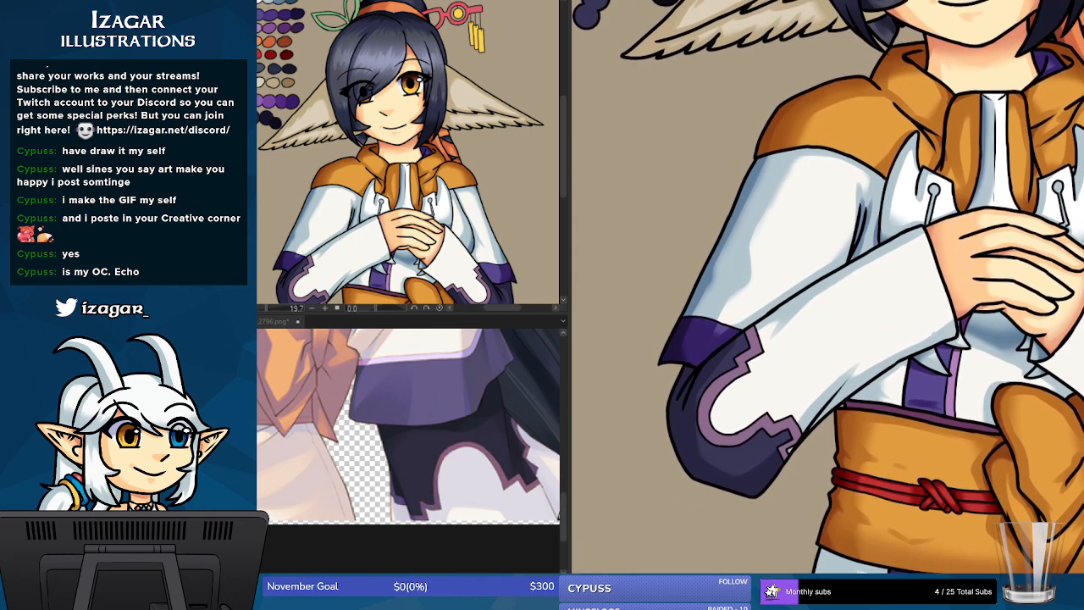
{"action": "scroll", "coordinate": [828, 288], "scroll_direction": "up", "scroll_amount": 2}
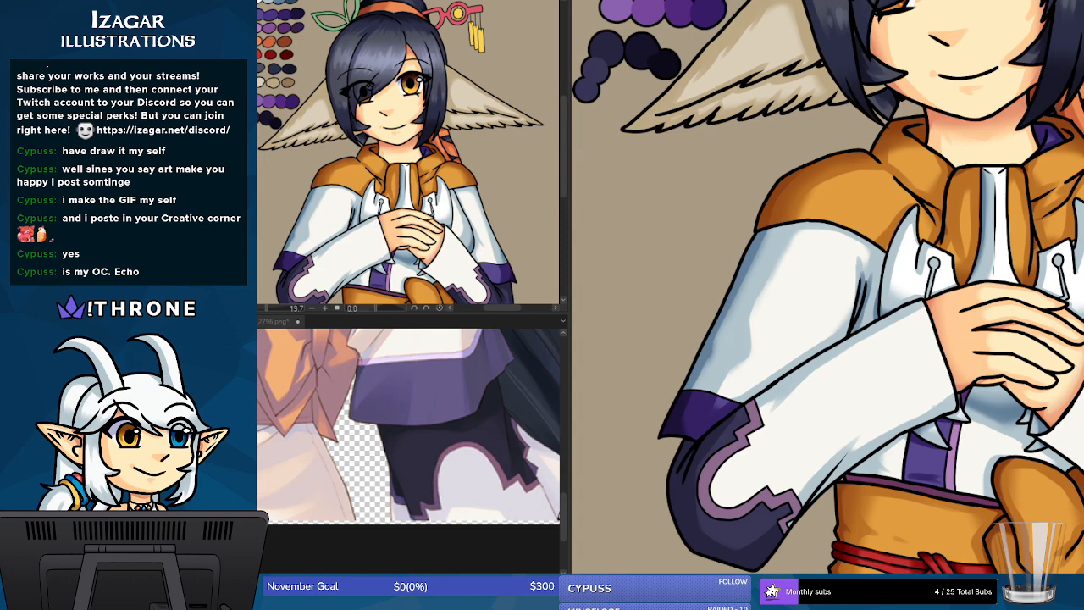
{"action": "key", "text": "ctrl+minus"}
{"action": "key", "text": "ctrl+minus"}
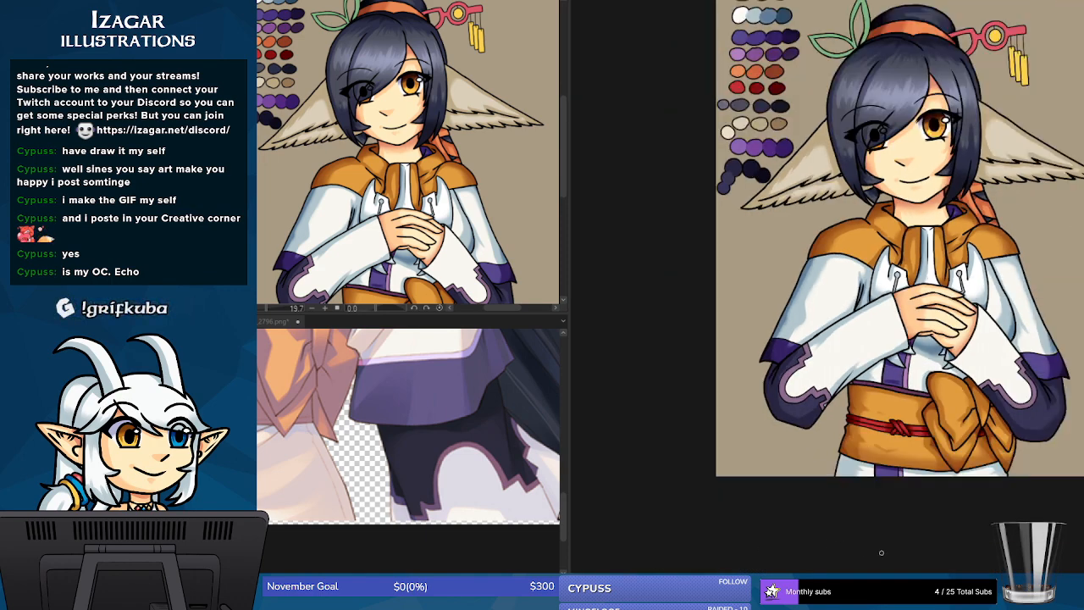
{"action": "scroll", "coordinate": [826, 288], "scroll_direction": "right", "scroll_amount": 3}
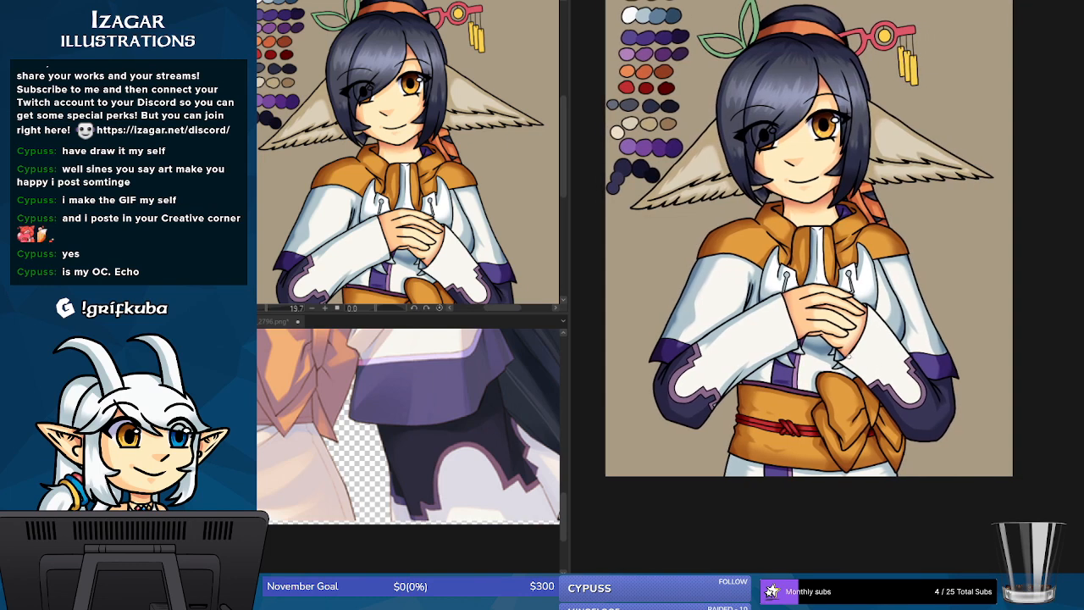
{"action": "left_click_drag", "start_coordinate": [849, 356], "coordinate": [872, 382]}
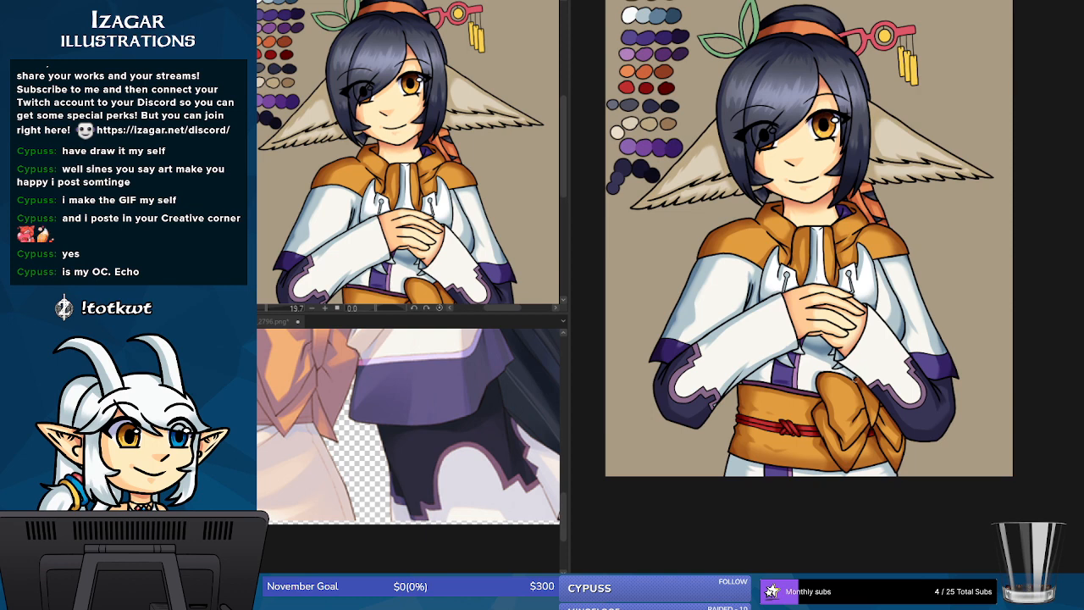
{"action": "left_click_drag", "start_coordinate": [844, 356], "coordinate": [875, 384]}
{"action": "left_click_drag", "start_coordinate": [850, 360], "coordinate": [884, 364]}
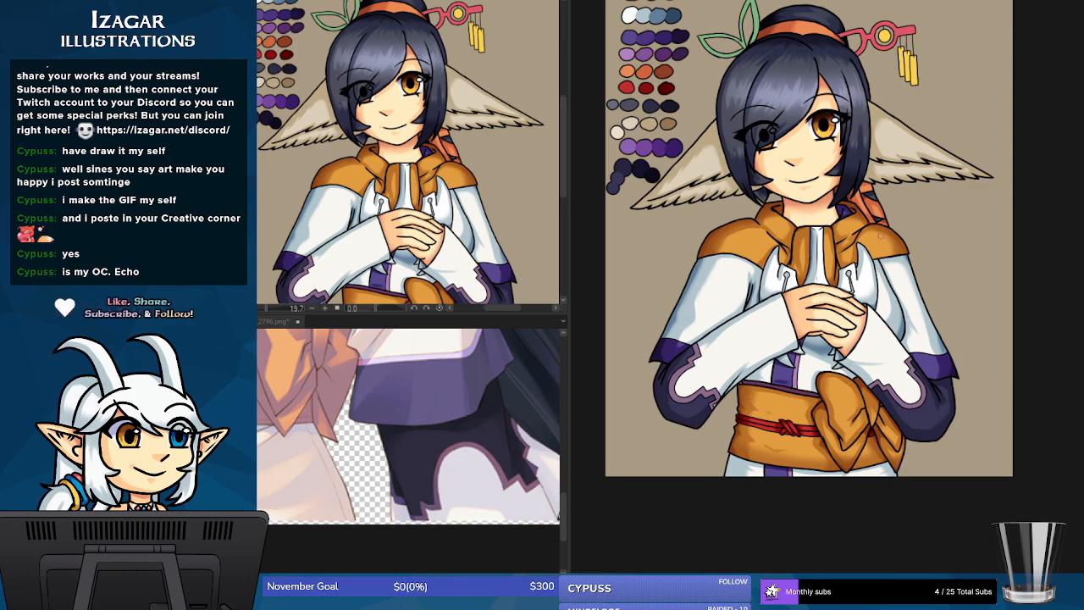
{"action": "key", "text": "ctrl+plus"}
{"action": "key", "text": "ctrl+plus"}
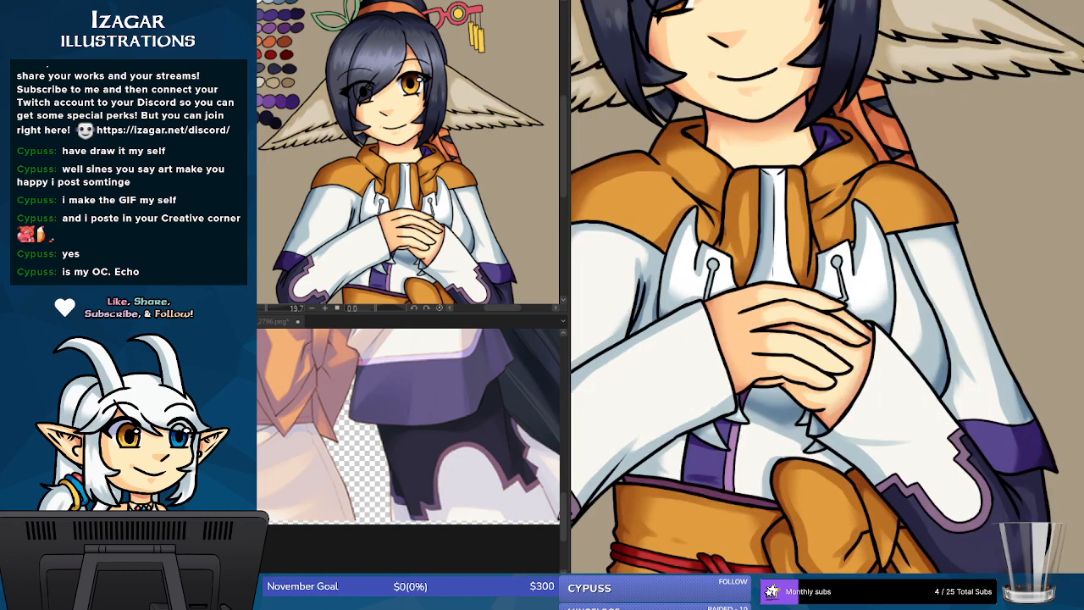
{"action": "mouse_move", "coordinate": [821, 438]}
{"action": "left_mouse_down"}
{"action": "mouse_move", "coordinate": [906, 444]}
{"action": "mouse_move", "coordinate": [842, 444]}
{"action": "mouse_move", "coordinate": [922, 436]}
{"action": "mouse_move", "coordinate": [859, 445]}
{"action": "mouse_move", "coordinate": [941, 453]}
{"action": "left_mouse_up"}
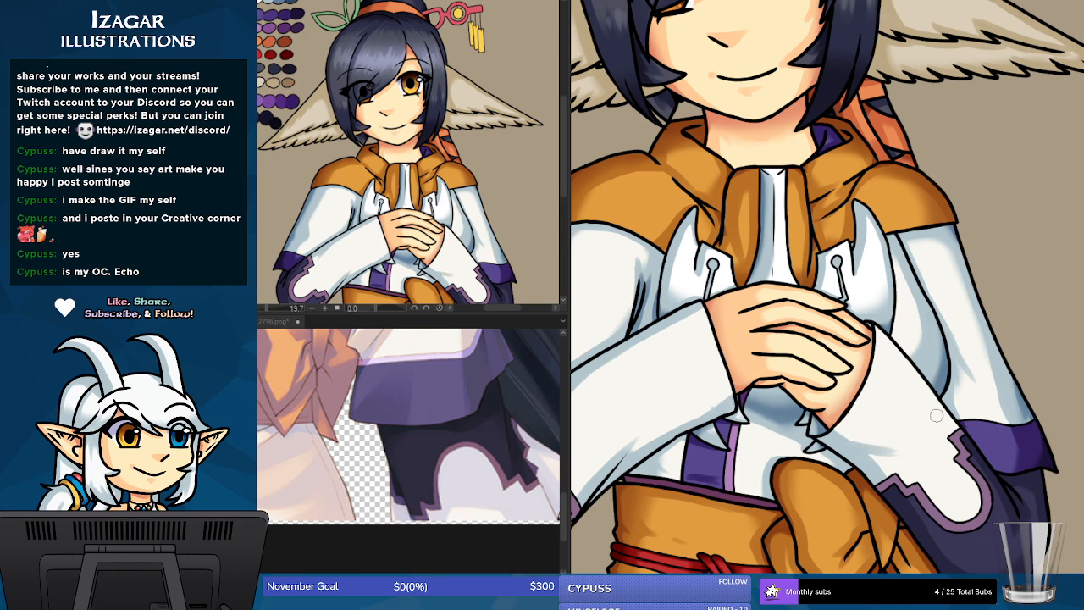
- Shade the outer edge of the right white forearm sleeve near the jagged trim, undoing and repainting the strokes
{"action": "left_click_drag", "start_coordinate": [926, 382], "coordinate": [941, 434]}
{"action": "left_click_drag", "start_coordinate": [937, 396], "coordinate": [950, 442]}
{"action": "mouse_move", "coordinate": [931, 385]}
{"action": "left_mouse_down"}
{"action": "mouse_move", "coordinate": [941, 446]}
{"action": "mouse_move", "coordinate": [930, 387]}
{"action": "mouse_move", "coordinate": [975, 443]}
{"action": "left_mouse_up"}
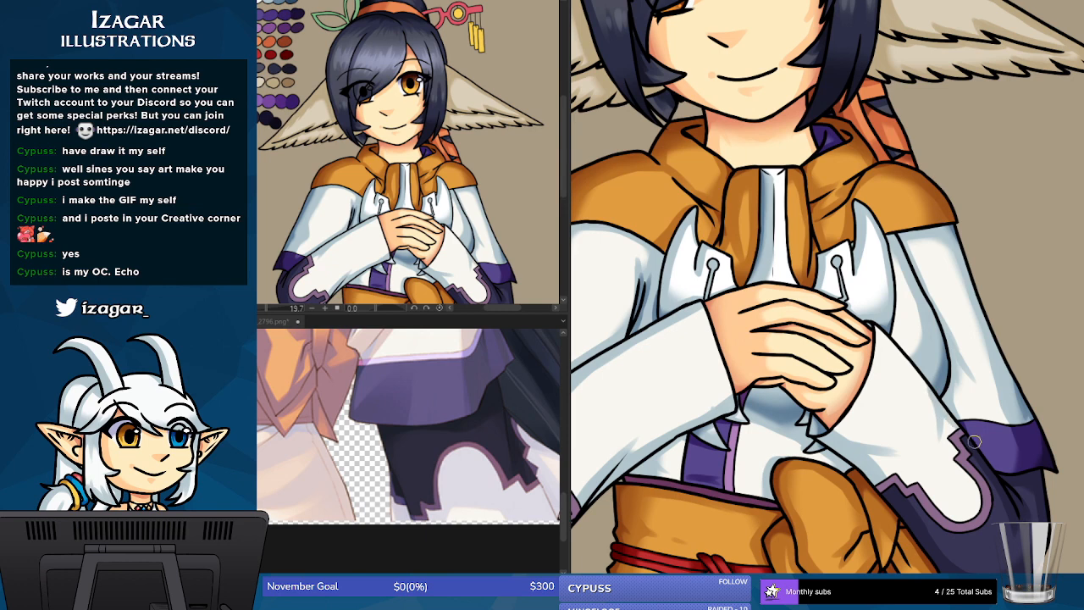
{"action": "left_click_drag", "start_coordinate": [886, 335], "coordinate": [954, 418]}
{"action": "key", "text": "ctrl+z"}
{"action": "left_click_drag", "start_coordinate": [911, 362], "coordinate": [967, 443]}
{"action": "key", "text": "ctrl+z"}
{"action": "key", "text": "ctrl+z"}
{"action": "left_click_drag", "start_coordinate": [934, 394], "coordinate": [975, 450]}
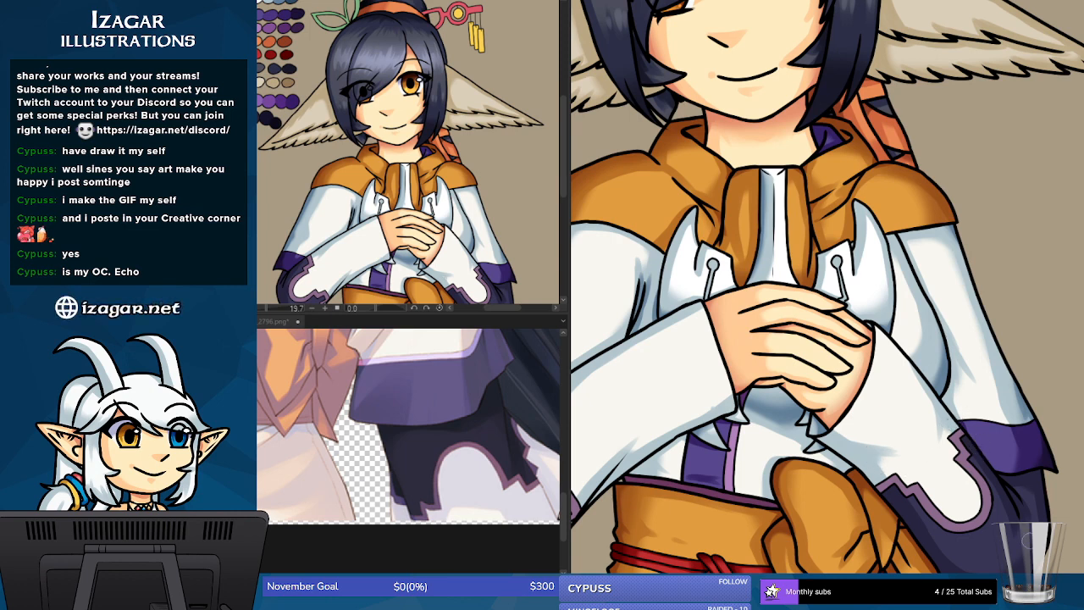
- Recolor the jagged trim on both sleeves bright green
{"action": "left_click_drag", "start_coordinate": [963, 565], "coordinate": [1076, 565]}
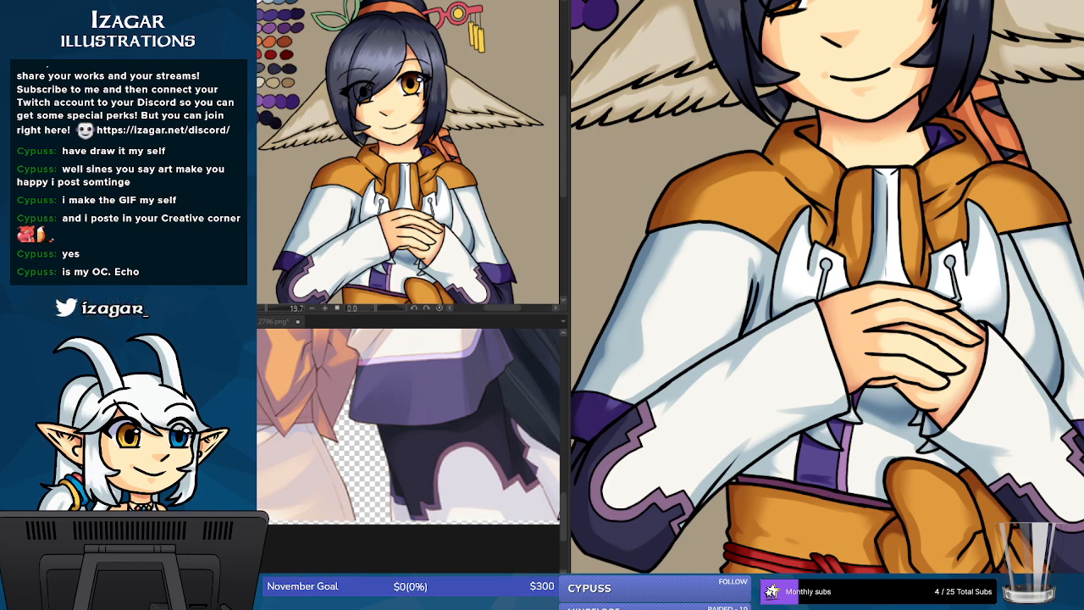
{"action": "scroll", "coordinate": [827, 290], "scroll_direction": "down", "scroll_amount": 5}
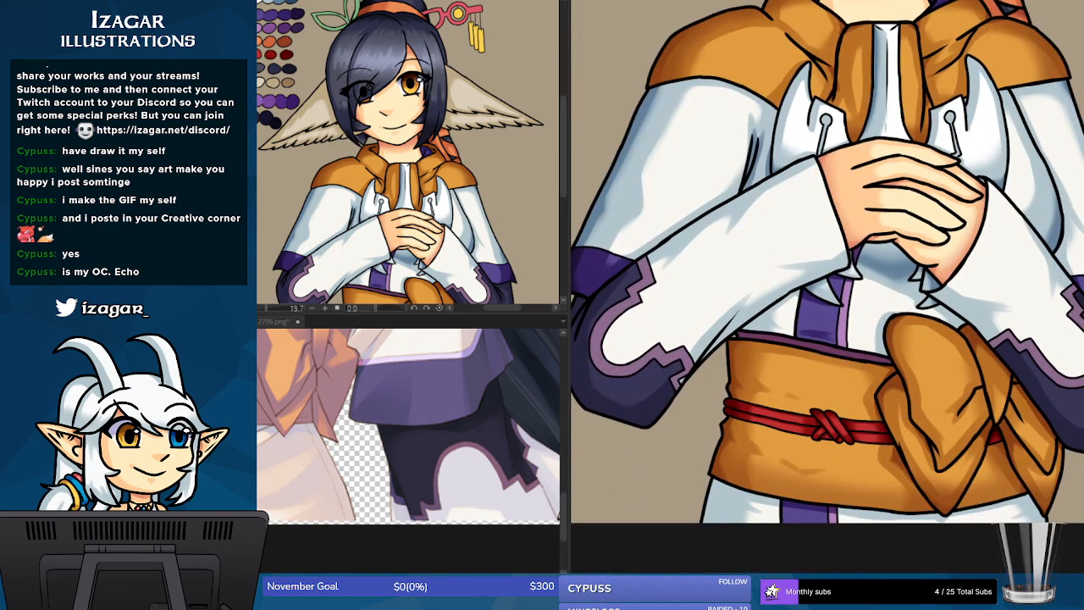
{"action": "scroll", "coordinate": [827, 262], "scroll_direction": "down", "scroll_amount": 2}
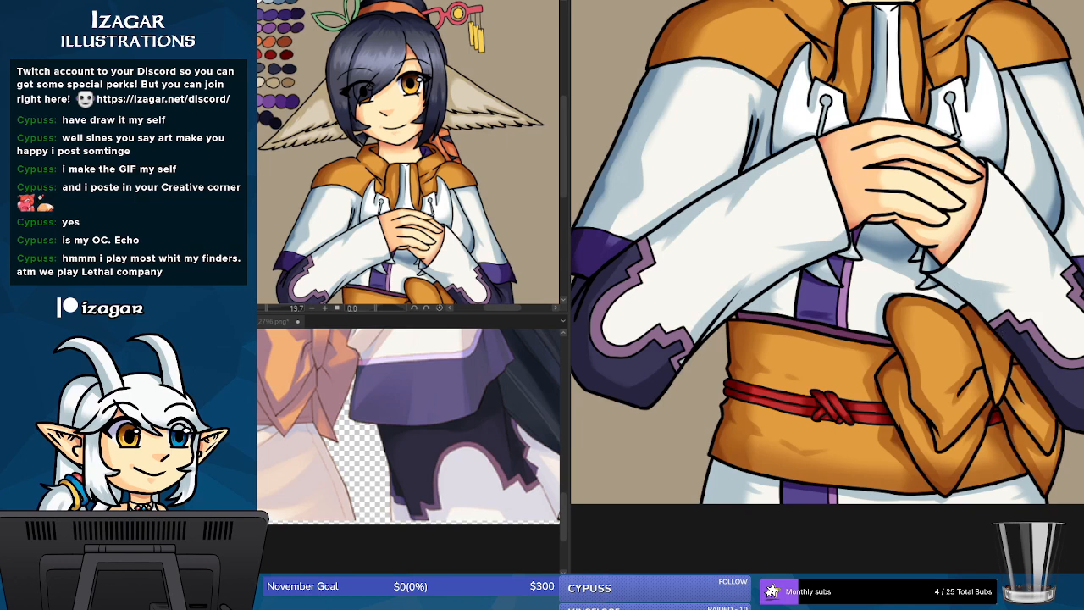
{"action": "scroll", "coordinate": [827, 285], "scroll_direction": "up", "scroll_amount": 3}
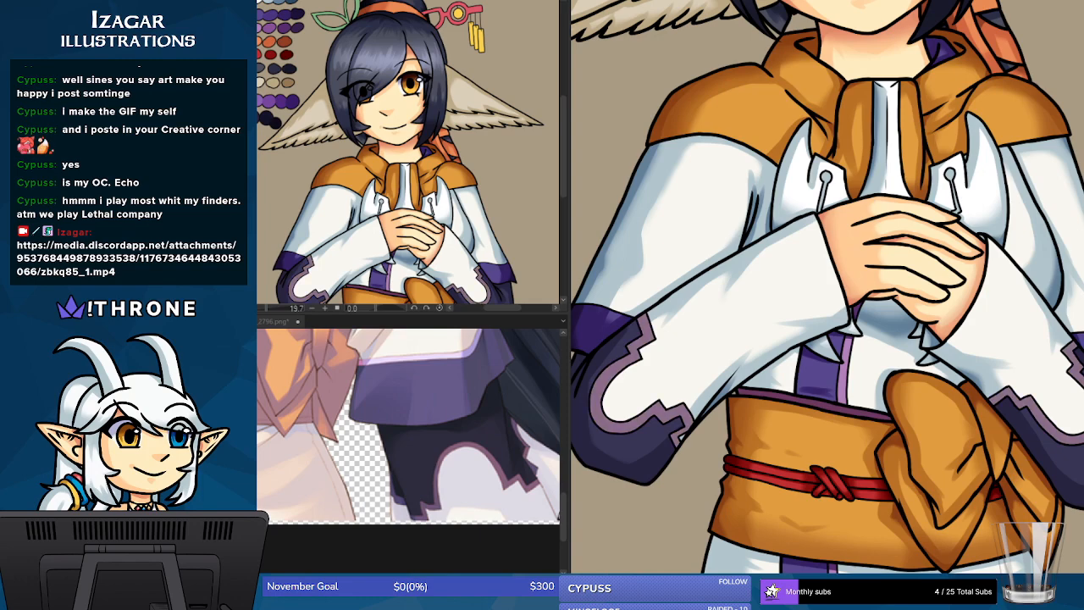
{"action": "key", "text": "ctrl+minus"}
{"action": "key", "text": "ctrl+minus"}
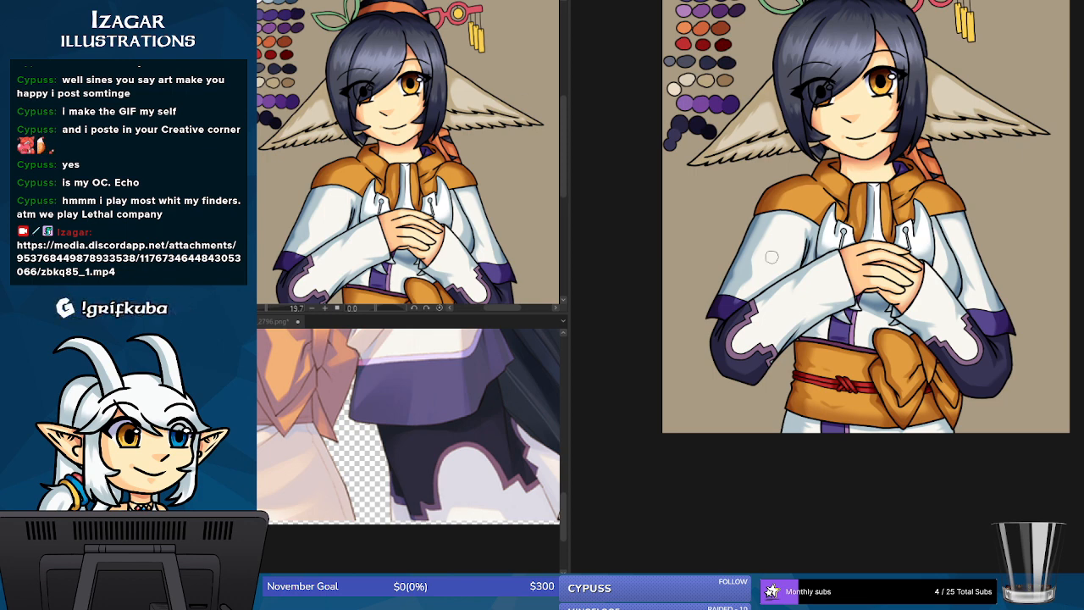
{"action": "mouse_move", "coordinate": [753, 301]}
{"action": "left_mouse_down"}
{"action": "mouse_move", "coordinate": [752, 328]}
{"action": "mouse_move", "coordinate": [726, 352]}
{"action": "mouse_move", "coordinate": [746, 347]}
{"action": "mouse_move", "coordinate": [778, 354]}
{"action": "left_mouse_up"}
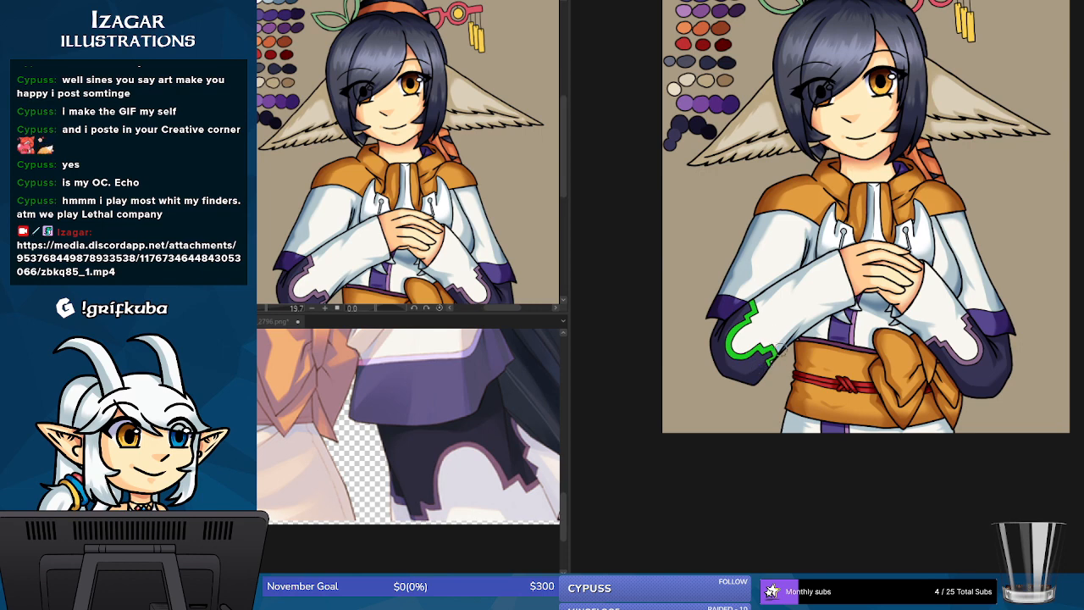
{"action": "mouse_move", "coordinate": [933, 339]}
{"action": "left_mouse_down"}
{"action": "mouse_move", "coordinate": [957, 359]}
{"action": "mouse_move", "coordinate": [977, 320]}
{"action": "left_mouse_up"}
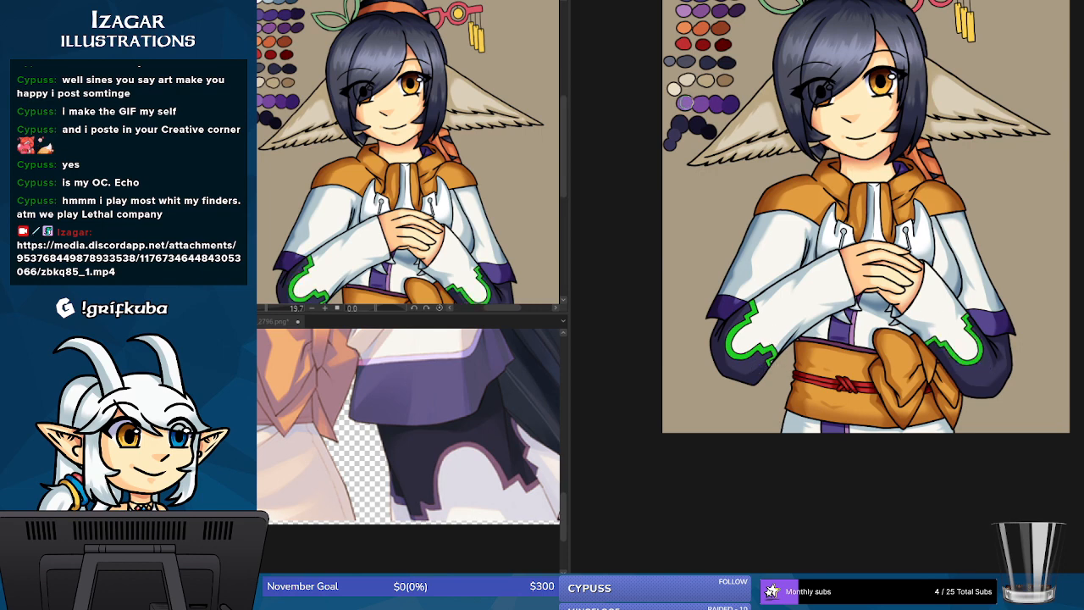
- Recolor the jagged trim on both sleeves with the light purple sampled from the palette swatches on the canvas
{"action": "left_click", "coordinate": [687, 103], "text": "alt"}
{"action": "mouse_move", "coordinate": [753, 301]}
{"action": "left_mouse_down"}
{"action": "mouse_move", "coordinate": [731, 360]}
{"action": "mouse_move", "coordinate": [755, 367]}
{"action": "mouse_move", "coordinate": [779, 345]}
{"action": "left_mouse_up"}
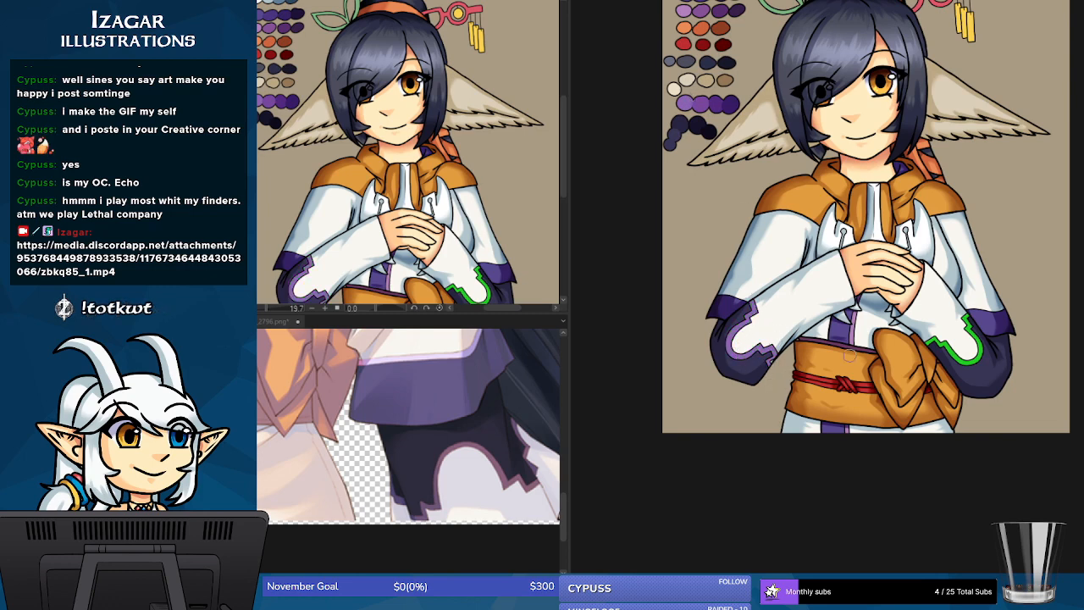
{"action": "left_click_drag", "start_coordinate": [930, 341], "coordinate": [960, 361]}
{"action": "mouse_move", "coordinate": [965, 315]}
{"action": "left_mouse_down"}
{"action": "mouse_move", "coordinate": [978, 372]}
{"action": "mouse_move", "coordinate": [983, 332]}
{"action": "mouse_move", "coordinate": [965, 320]}
{"action": "left_mouse_up"}
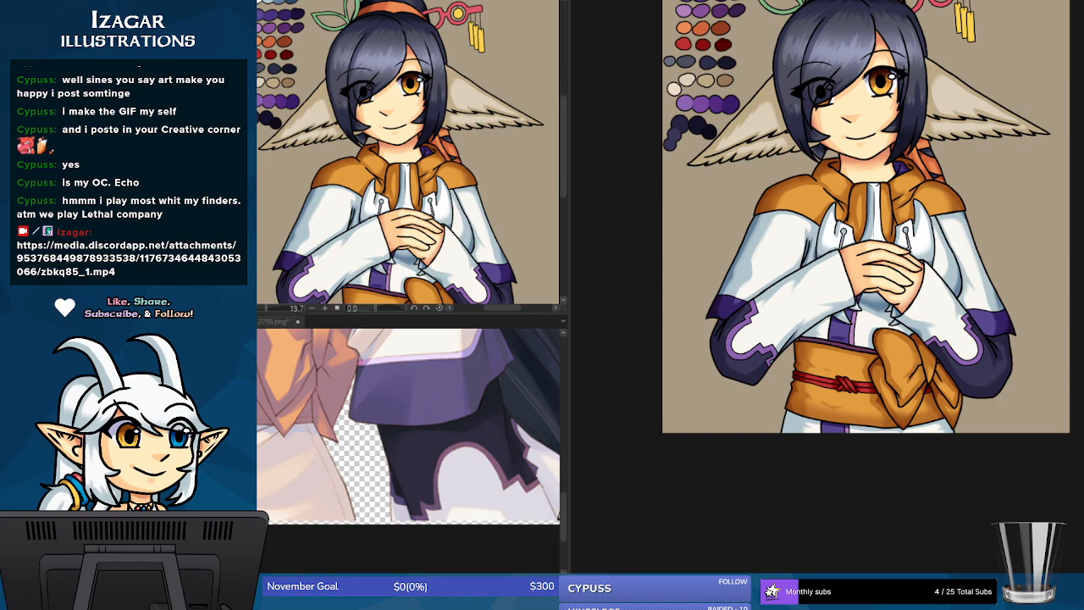
- Shade the light purple jagged trim on both sleeves with darker purple toward its lower ends
{"action": "key", "text": "ctrl+plus"}
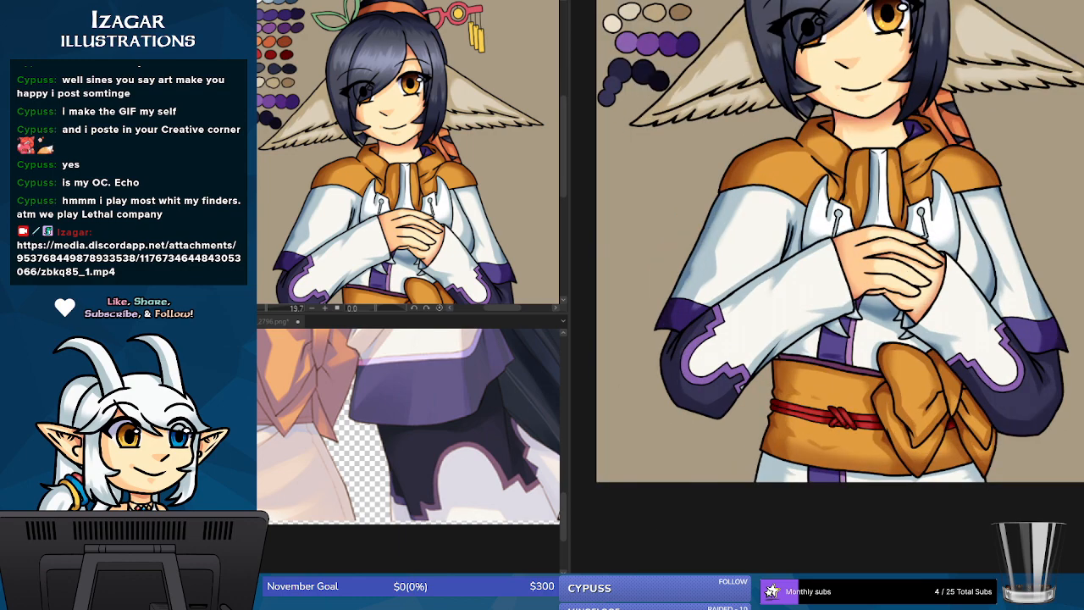
{"action": "key", "text": "ctrl+plus"}
{"action": "key", "text": "ctrl+plus"}
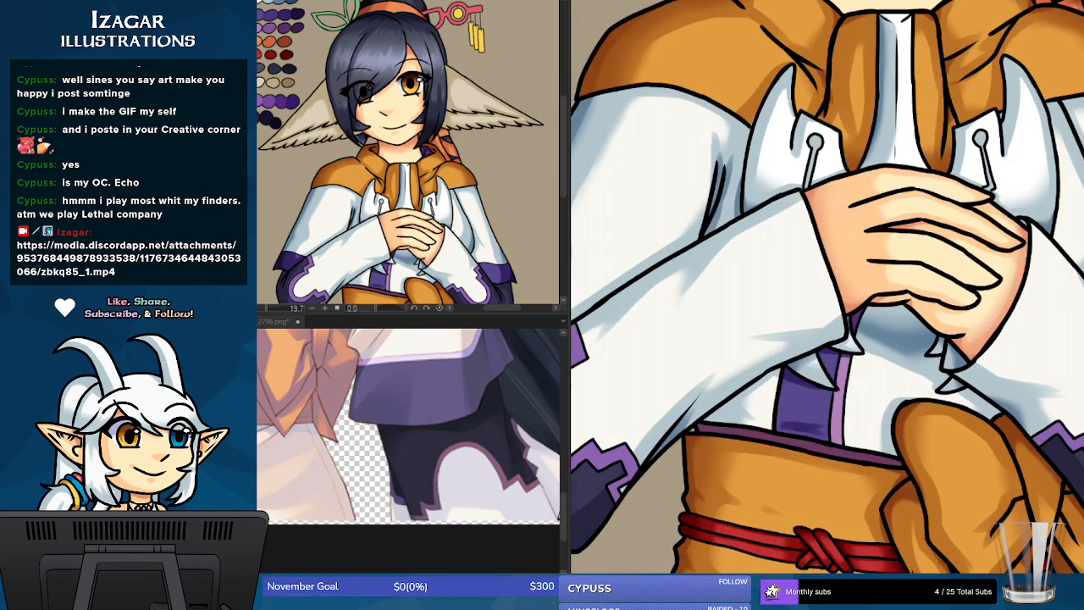
{"action": "left_click_drag", "start_coordinate": [678, 365], "coordinate": [837, 365]}
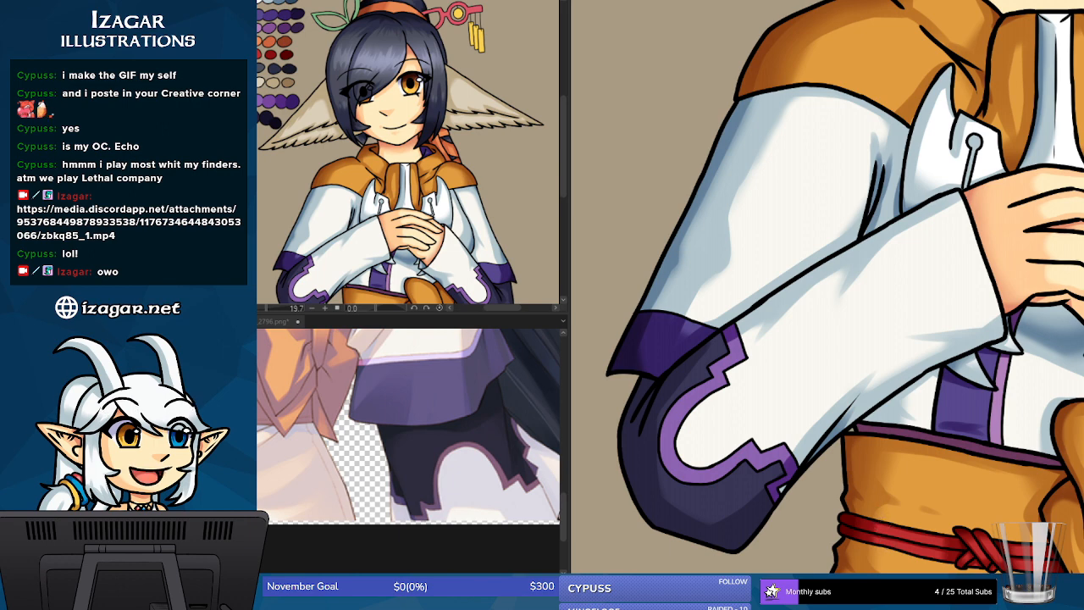
{"action": "left_click_drag", "start_coordinate": [924, 579], "coordinate": [989, 579]}
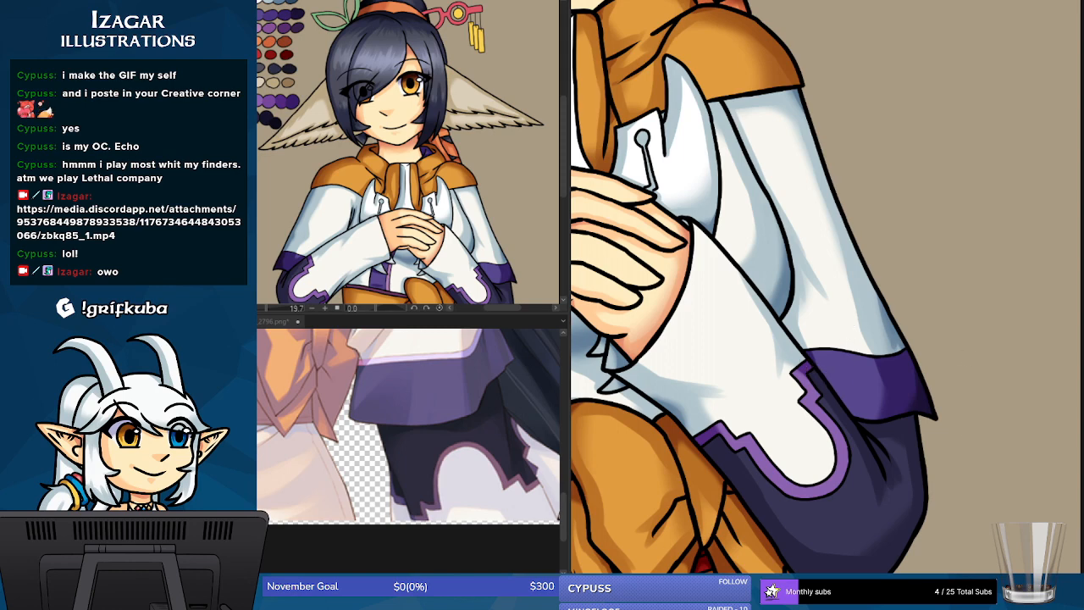
{"action": "left_click", "coordinate": [645, 579]}
{"action": "left_click", "coordinate": [646, 580]}
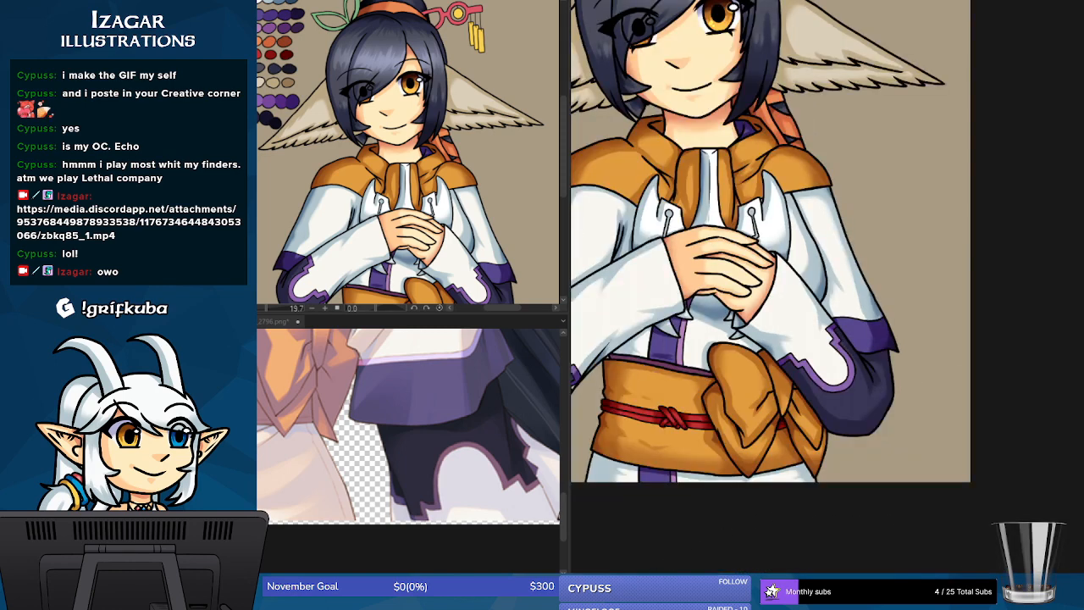
- Examine the shading on the character's sleeves, sash and upper body up close and across the whole figure
{"action": "left_click_drag", "start_coordinate": [939, 579], "coordinate": [898, 579]}
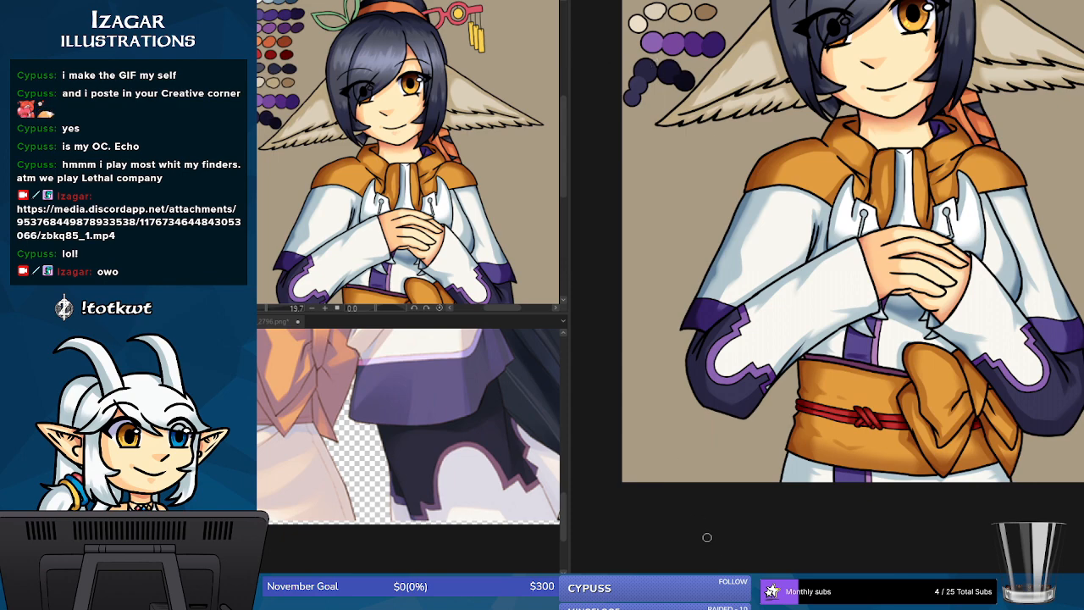
{"action": "key", "text": "ctrl+plus"}
{"action": "key", "text": "ctrl+plus"}
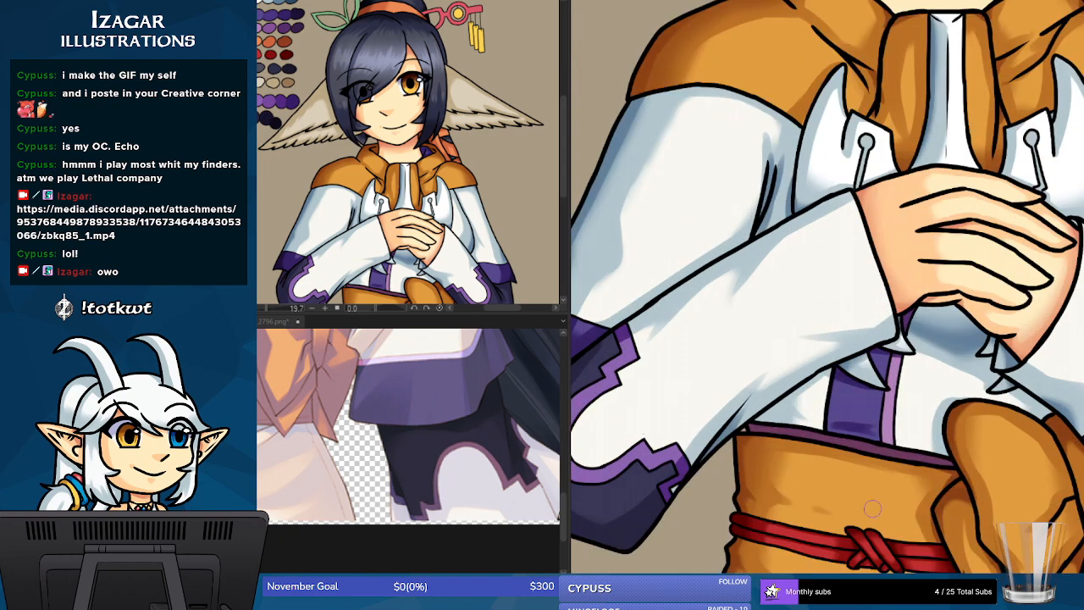
{"action": "left_click_drag", "start_coordinate": [720, 339], "coordinate": [847, 337]}
{"action": "left_click_drag", "start_coordinate": [718, 367], "coordinate": [724, 367]}
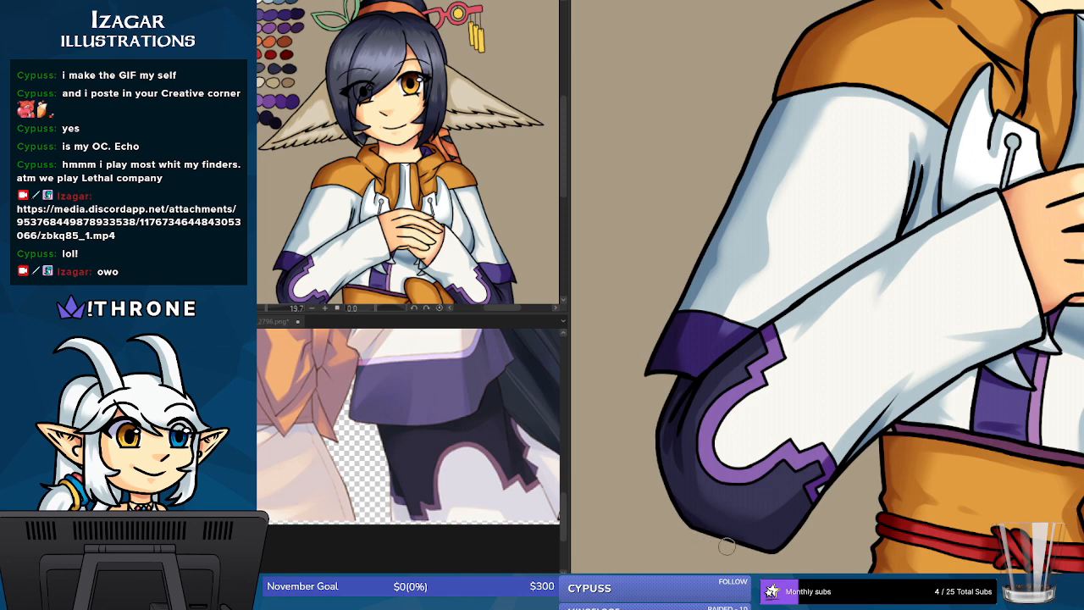
{"action": "key", "text": "ctrl+minus"}
{"action": "key", "text": "ctrl+minus"}
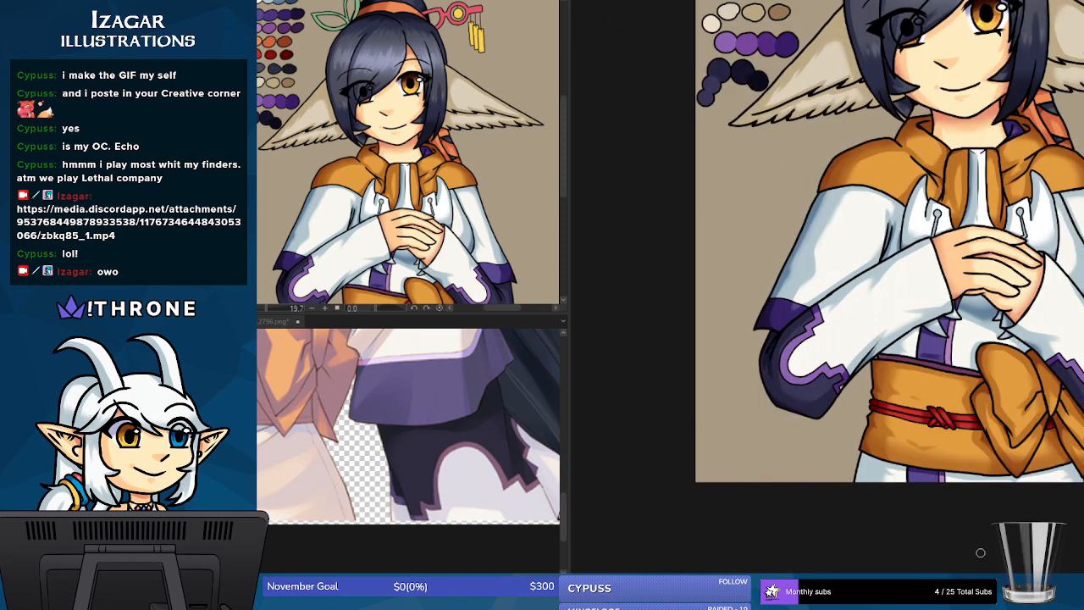
{"action": "left_click_drag", "start_coordinate": [919, 578], "coordinate": [961, 578]}
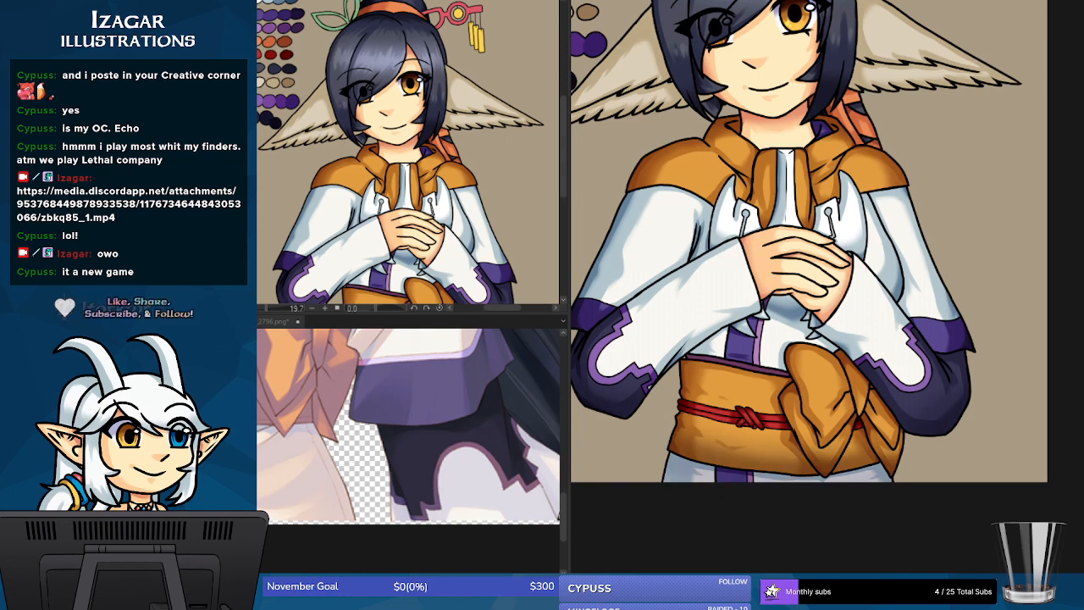
{"action": "scroll", "coordinate": [826, 241], "scroll_direction": "left", "scroll_amount": 2}
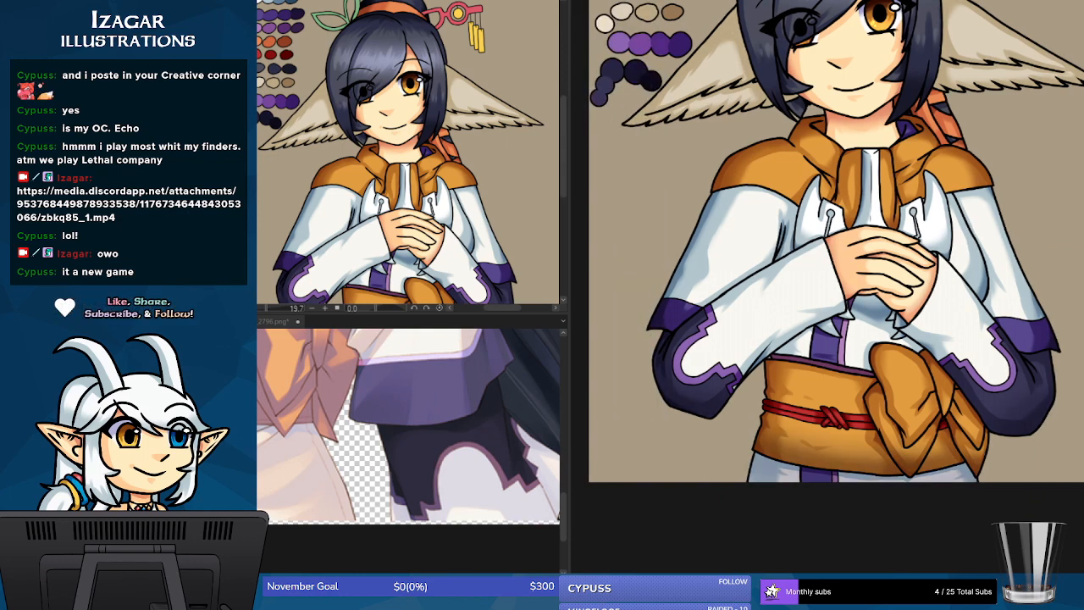
{"action": "scroll", "coordinate": [836, 288], "scroll_direction": "up", "scroll_amount": 5}
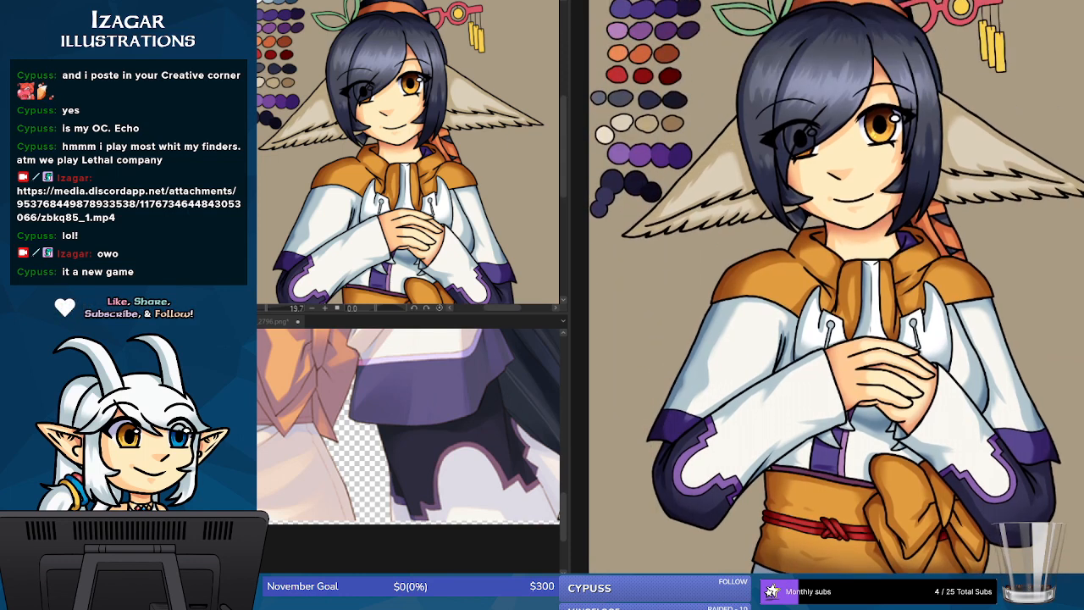
{"action": "scroll", "coordinate": [836, 288], "scroll_direction": "up", "scroll_amount": 1}
{"action": "scroll", "coordinate": [836, 288], "scroll_direction": "down", "scroll_amount": 1}
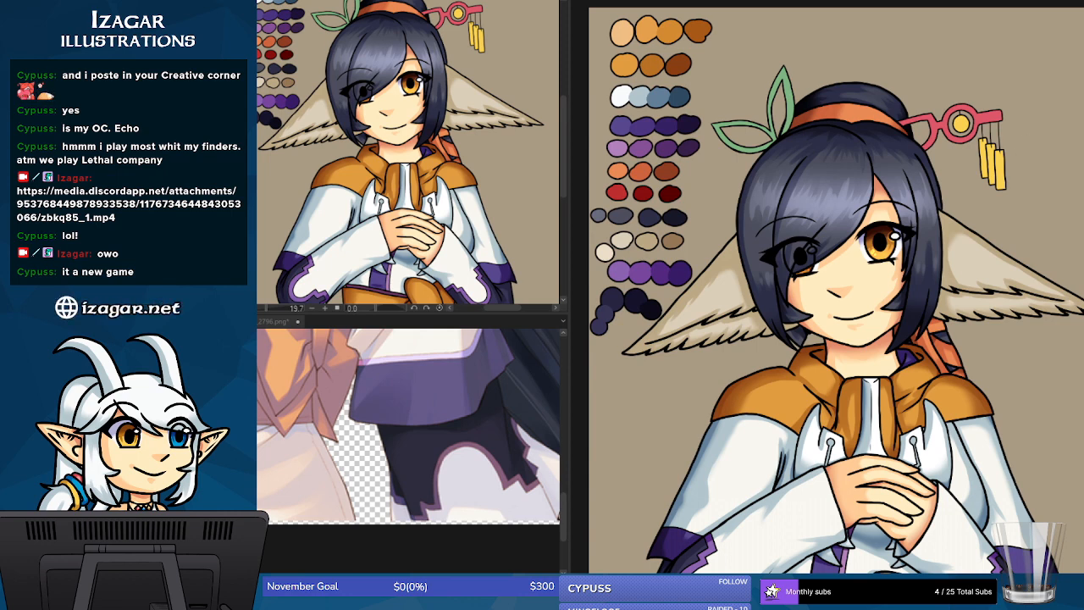
- Paint a row of overlapping colour swatches from light pink to dark crimson beside the orange swatches
{"action": "mouse_move", "coordinate": [910, 107]}
{"action": "left_mouse_down"}
{"action": "mouse_move", "coordinate": [933, 117]}
{"action": "mouse_move", "coordinate": [917, 125]}
{"action": "mouse_move", "coordinate": [970, 138]}
{"action": "left_mouse_up"}
{"action": "key", "text": "ctrl+z"}
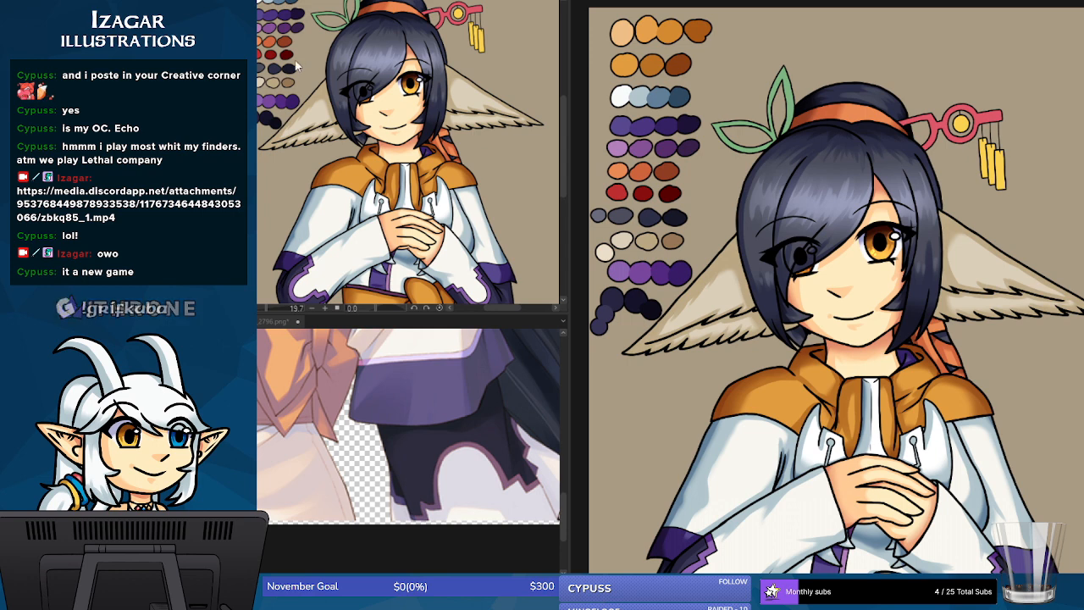
{"action": "left_click_drag", "start_coordinate": [735, 29], "coordinate": [801, 26]}
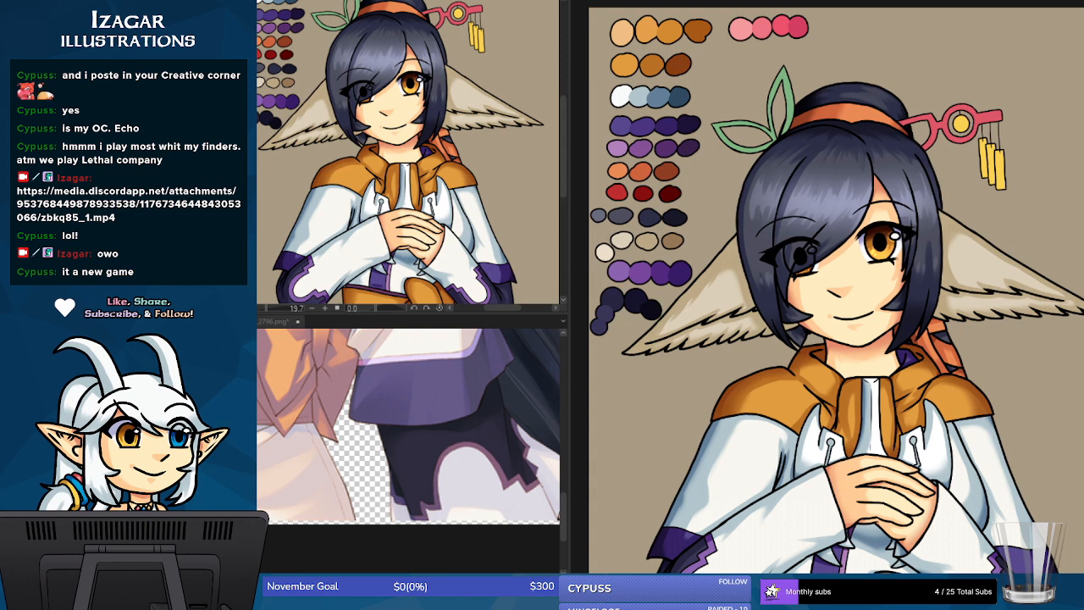
{"action": "left_click_drag", "start_coordinate": [814, 32], "coordinate": [819, 25]}
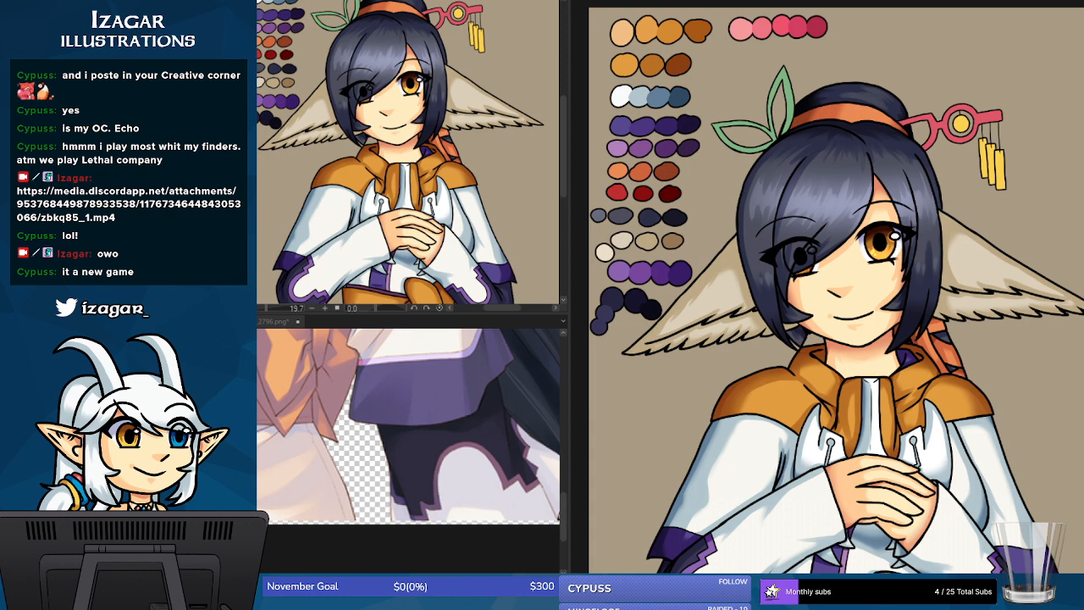
{"action": "left_click_drag", "start_coordinate": [833, 27], "coordinate": [835, 28]}
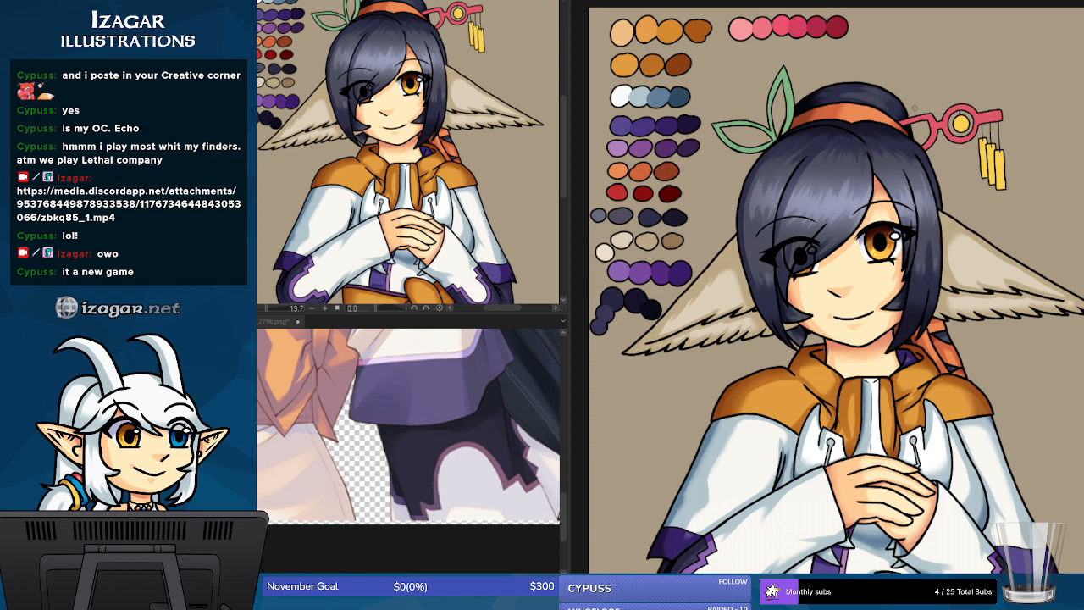
- Paint a row of four swatches from light yellow through gold to brown beneath the pink swatches
{"action": "key", "text": "ctrl+plus"}
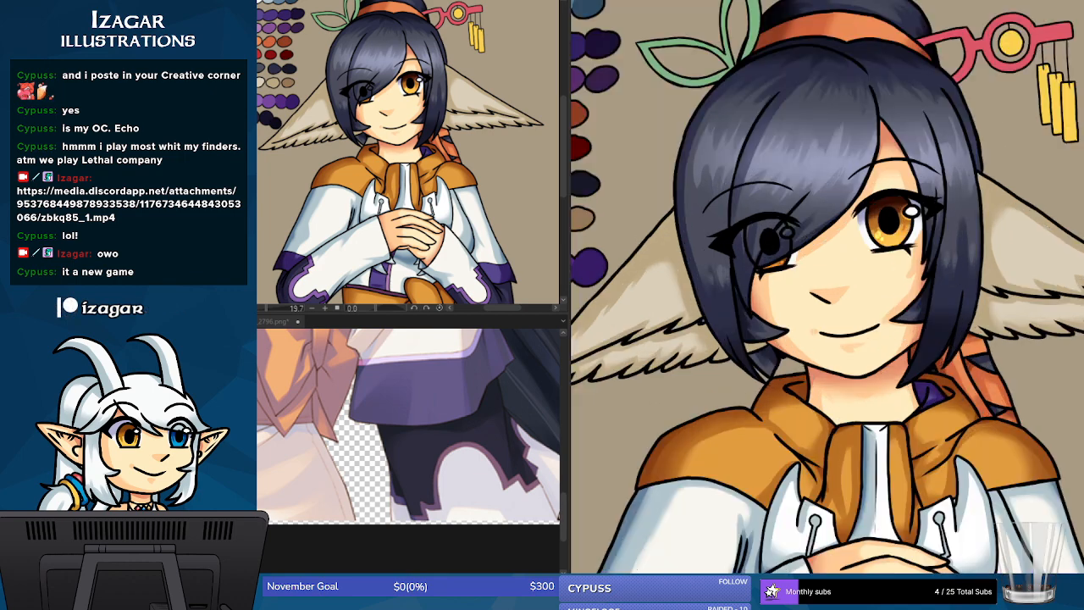
{"action": "left_click_drag", "start_coordinate": [796, 339], "coordinate": [795, 417]}
{"action": "scroll", "coordinate": [827, 288], "scroll_direction": "up", "scroll_amount": 3}
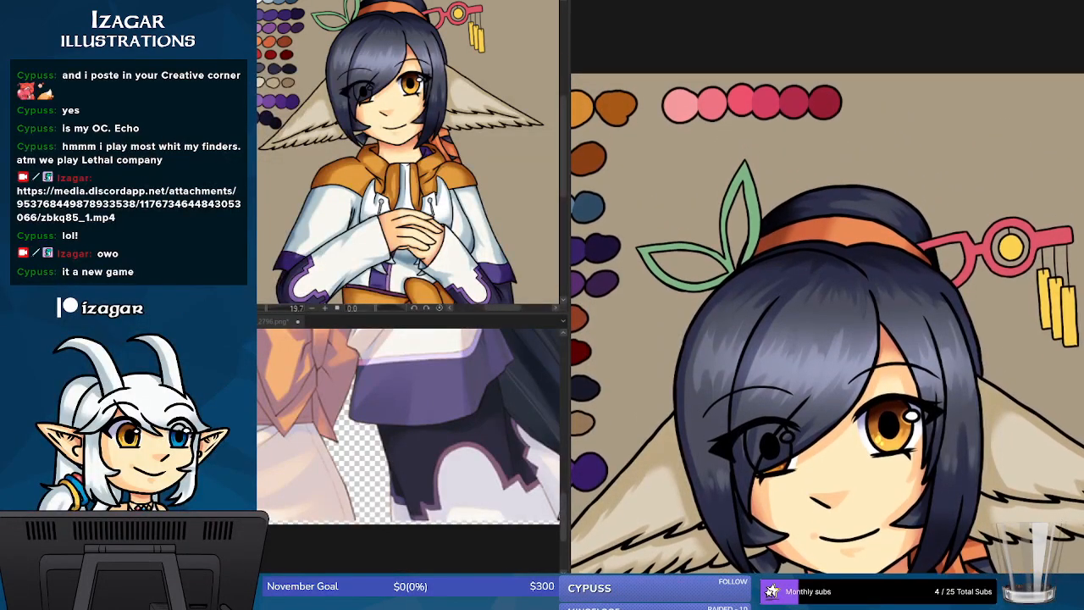
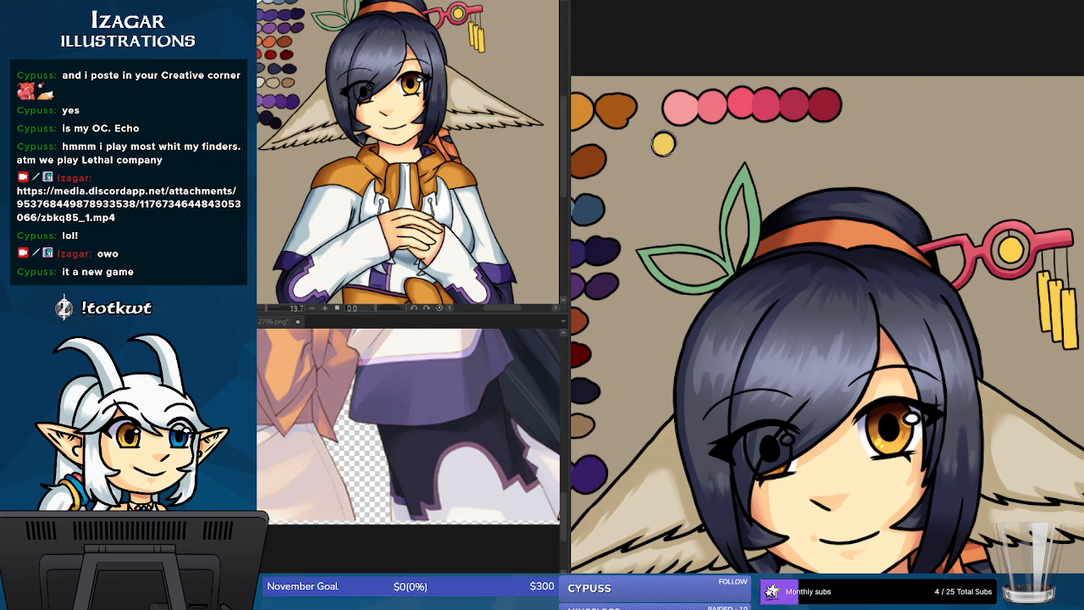
{"action": "left_click", "coordinate": [663, 144]}
{"action": "mouse_move", "coordinate": [700, 138]}
{"action": "left_mouse_down"}
{"action": "mouse_move", "coordinate": [683, 149]}
{"action": "mouse_move", "coordinate": [719, 142]}
{"action": "left_mouse_up"}
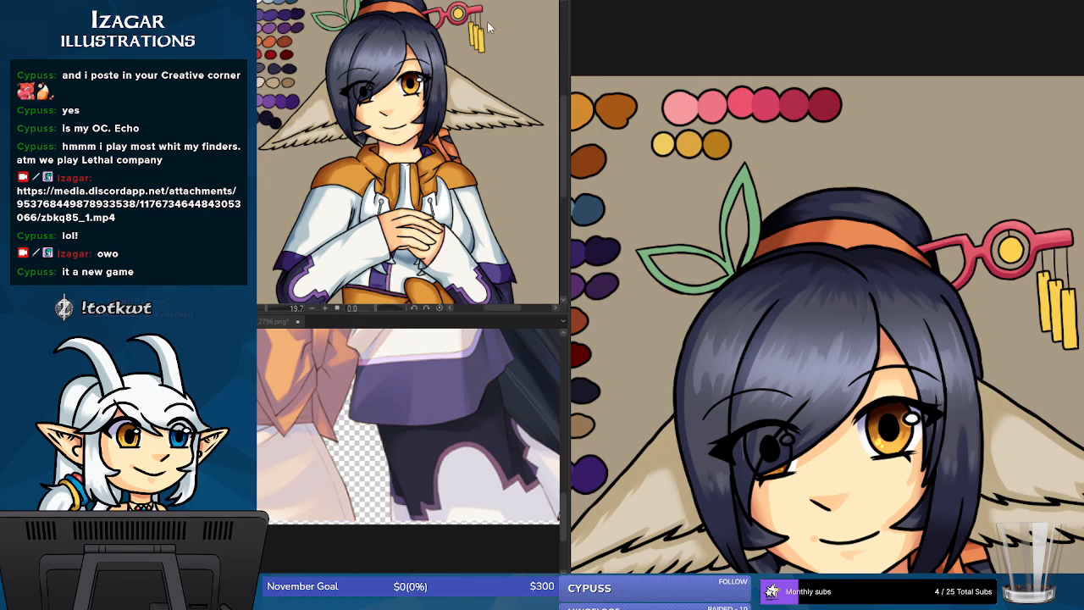
{"action": "left_click_drag", "start_coordinate": [725, 148], "coordinate": [749, 142]}
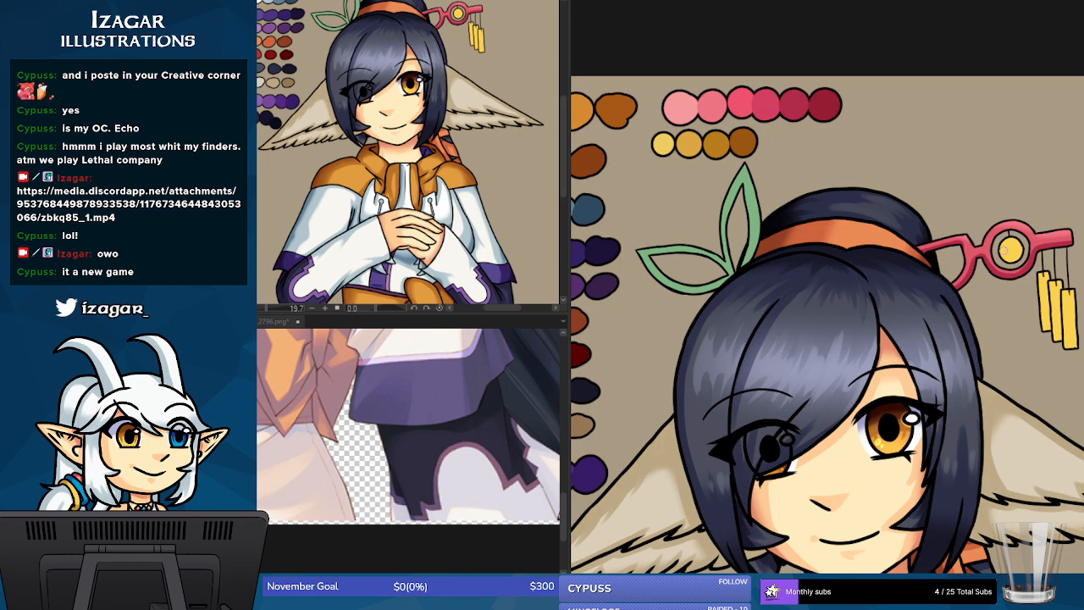
{"action": "left_click_drag", "start_coordinate": [1002, 246], "coordinate": [1016, 252]}
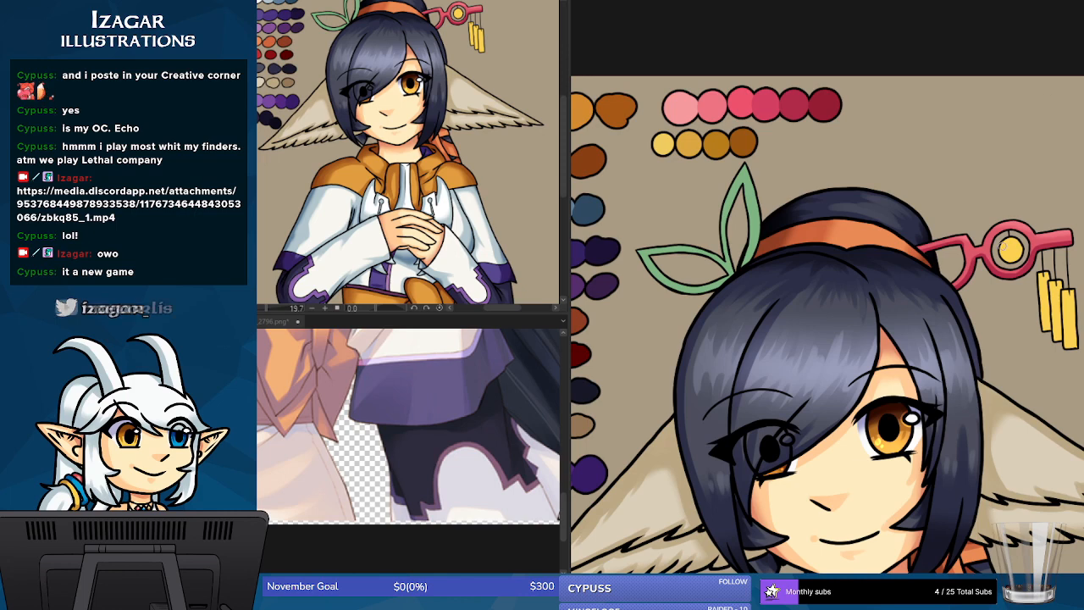
{"action": "mouse_move", "coordinate": [1008, 240]}
{"action": "left_mouse_down"}
{"action": "mouse_move", "coordinate": [1002, 254]}
{"action": "mouse_move", "coordinate": [1020, 257]}
{"action": "mouse_move", "coordinate": [1019, 239]}
{"action": "left_mouse_up"}
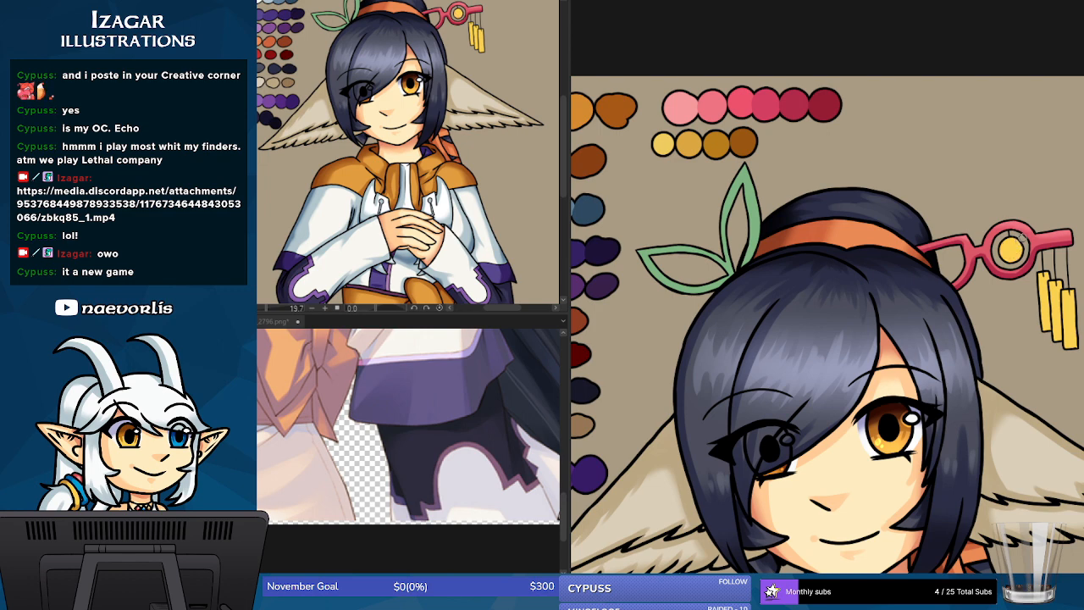
{"action": "key", "text": "ctrl+z"}
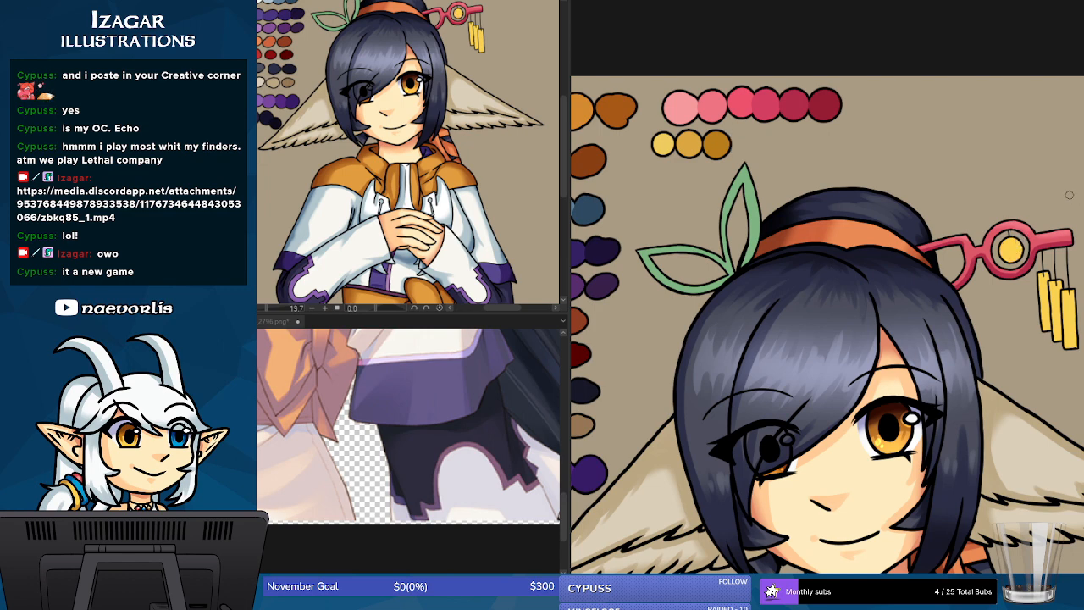
{"action": "left_click", "coordinate": [744, 143]}
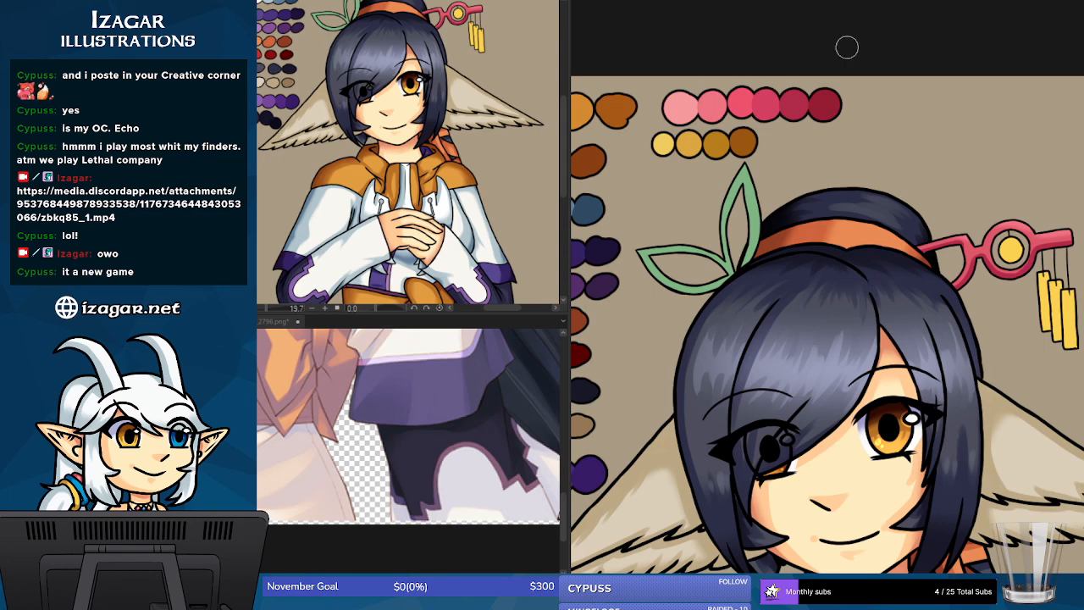
- Shade the round gold disc in the pink hair ornament with darker gold and leave a light diagonal glint
{"action": "left_click_drag", "start_coordinate": [1003, 261], "coordinate": [1014, 257]}
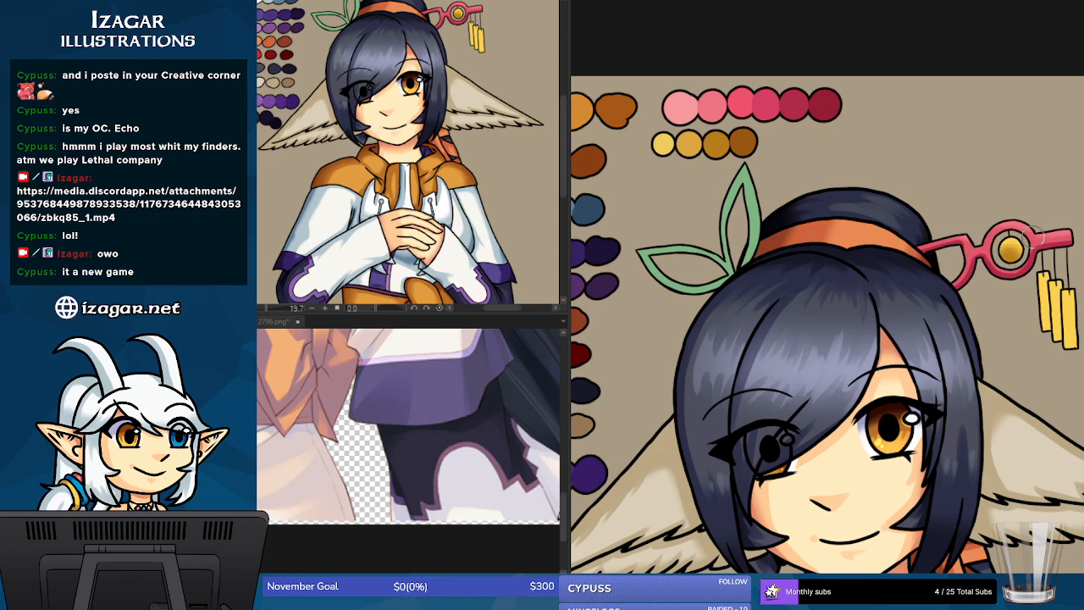
{"action": "key", "text": "ctrl+z"}
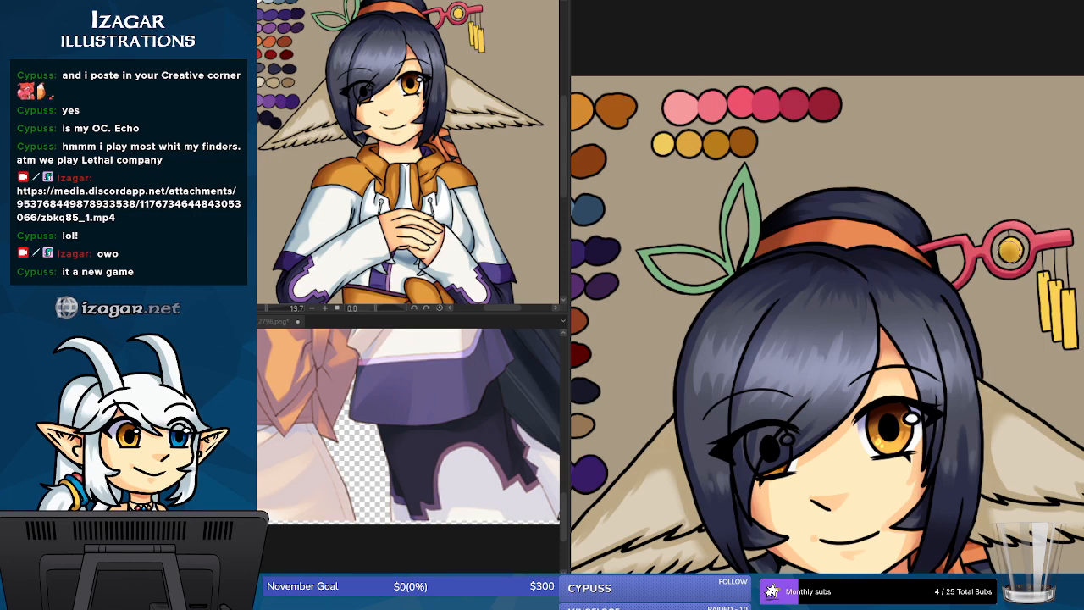
{"action": "left_click_drag", "start_coordinate": [1003, 254], "coordinate": [1015, 252]}
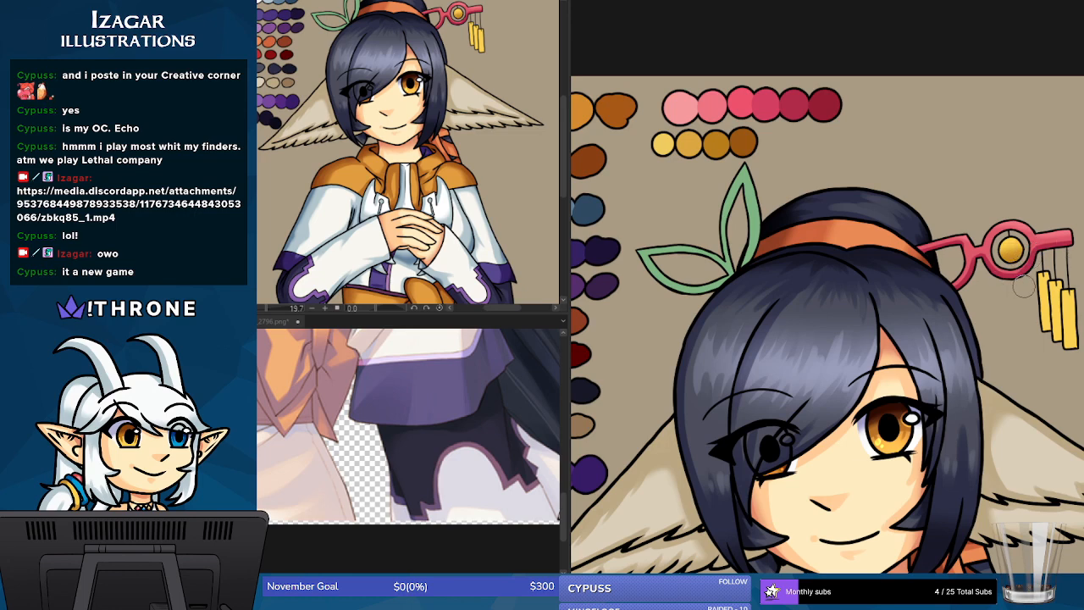
{"action": "key", "text": "ctrl+z"}
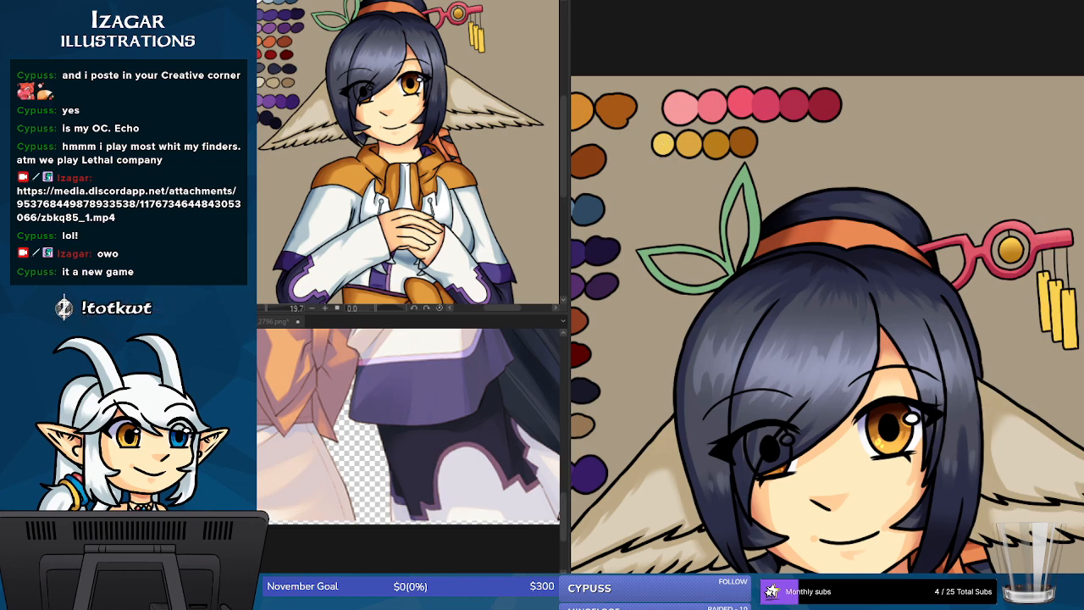
{"action": "left_click_drag", "start_coordinate": [1020, 242], "coordinate": [1006, 256]}
{"action": "key", "text": "ctrl+z"}
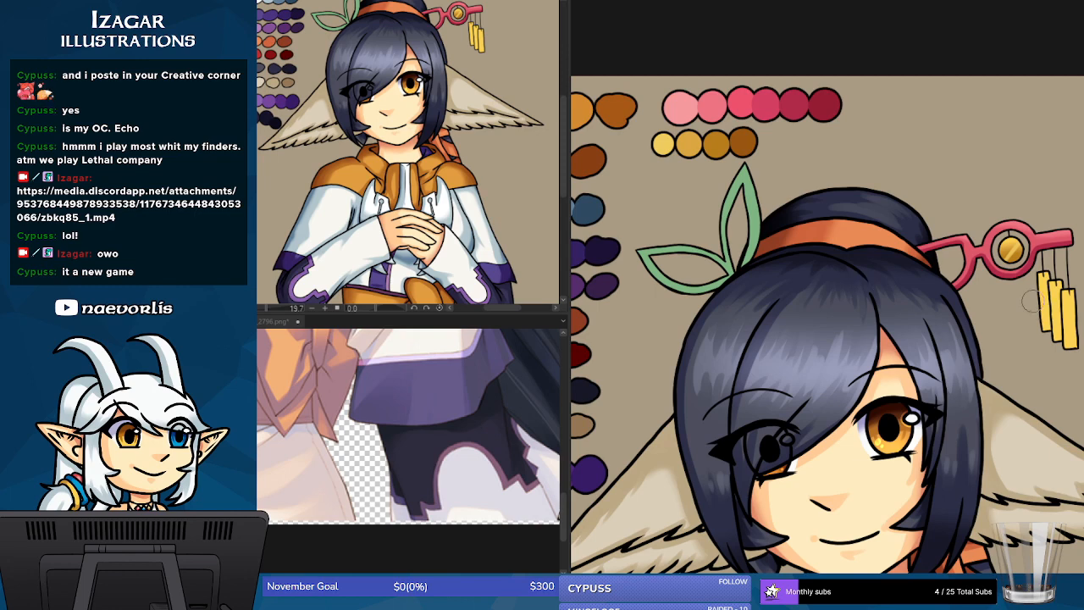
- Shade the three hanging gold bars of the hair ornament with darker gold toward their lower ends
{"action": "left_click_drag", "start_coordinate": [1042, 309], "coordinate": [1073, 346]}
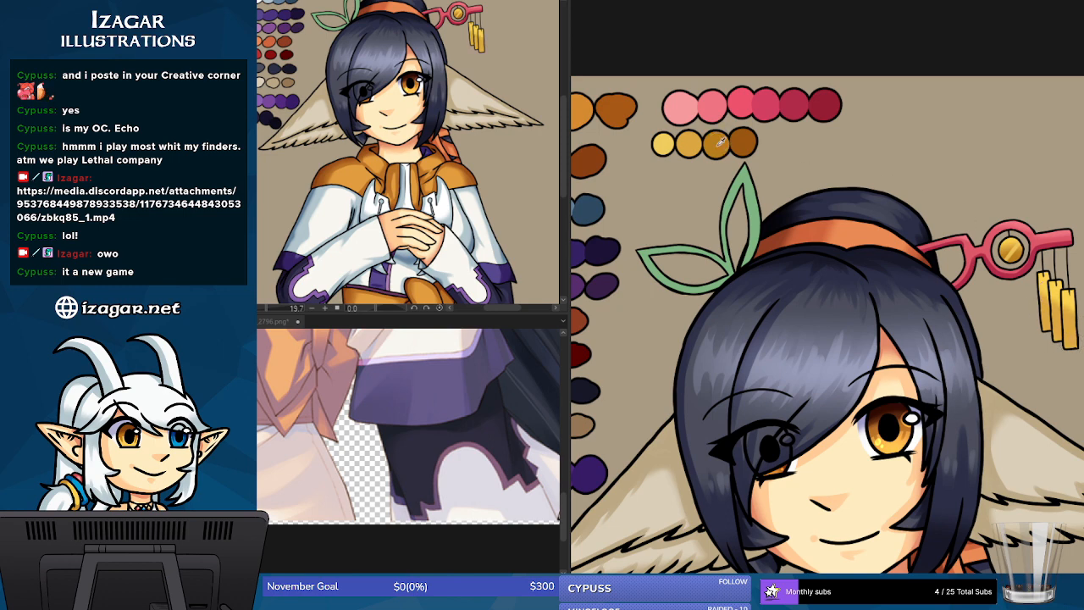
{"action": "mouse_move", "coordinate": [1029, 316]}
{"action": "left_mouse_down"}
{"action": "mouse_move", "coordinate": [1079, 338]}
{"action": "mouse_move", "coordinate": [1066, 350]}
{"action": "left_mouse_up"}
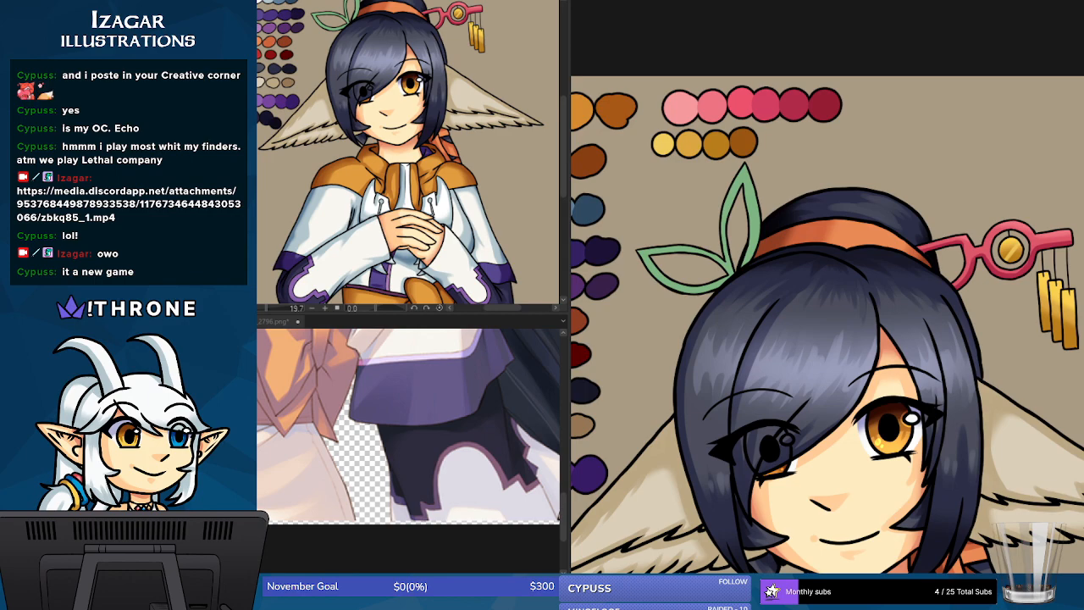
- Paint thin brown shadows along the lower side and bottom edges of the three hanging gold bars
{"action": "left_click_drag", "start_coordinate": [1080, 325], "coordinate": [1083, 398]}
{"action": "mouse_move", "coordinate": [1070, 289]}
{"action": "left_mouse_down"}
{"action": "mouse_move", "coordinate": [1083, 454]}
{"action": "mouse_move", "coordinate": [1072, 354]}
{"action": "mouse_move", "coordinate": [1056, 402]}
{"action": "mouse_move", "coordinate": [1083, 284]}
{"action": "left_mouse_up"}
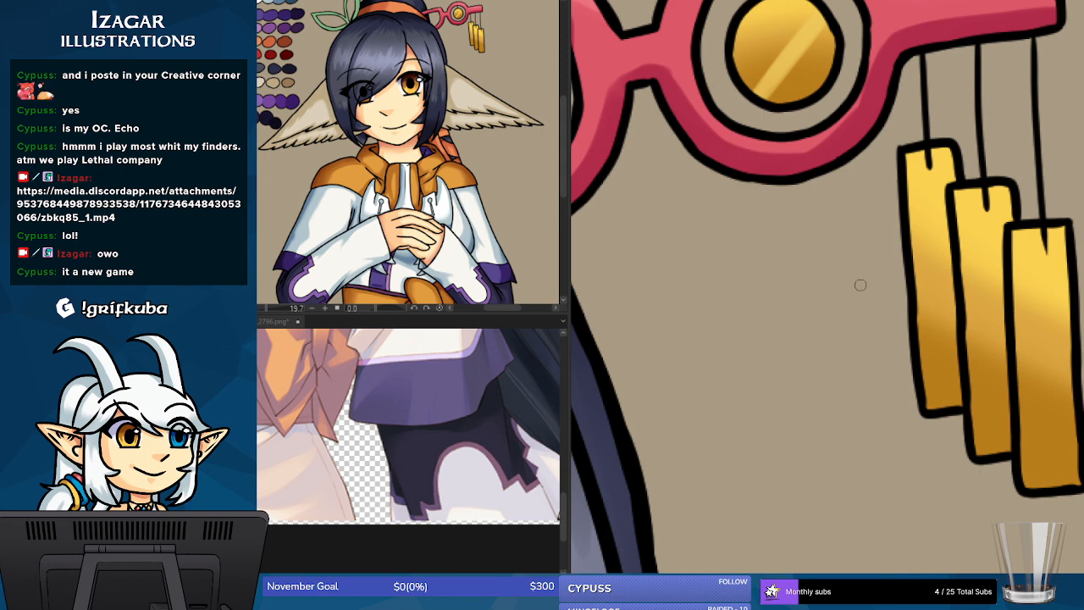
{"action": "left_click_drag", "start_coordinate": [917, 276], "coordinate": [922, 380]}
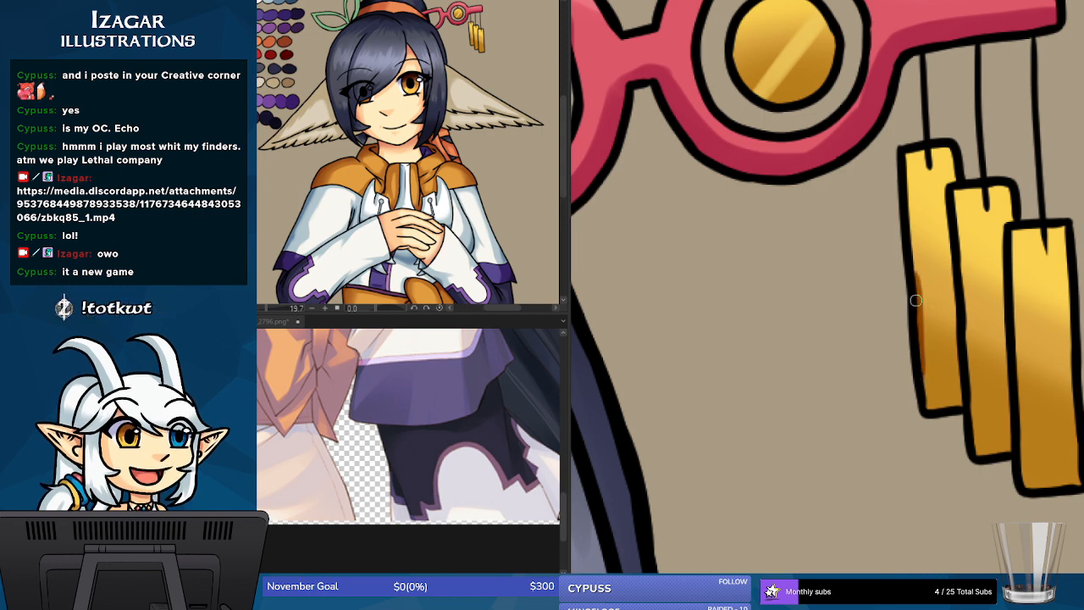
{"action": "mouse_move", "coordinate": [915, 300]}
{"action": "left_mouse_down"}
{"action": "mouse_move", "coordinate": [925, 390]}
{"action": "mouse_move", "coordinate": [932, 410]}
{"action": "mouse_move", "coordinate": [944, 404]}
{"action": "left_mouse_up"}
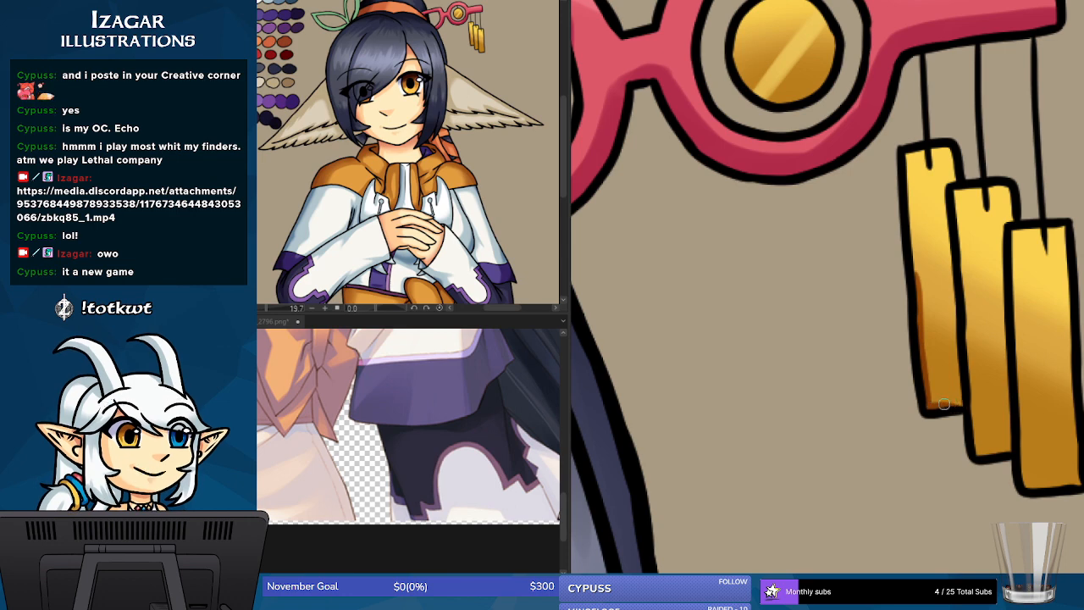
{"action": "left_click_drag", "start_coordinate": [954, 271], "coordinate": [957, 366]}
{"action": "left_click_drag", "start_coordinate": [957, 294], "coordinate": [961, 408]}
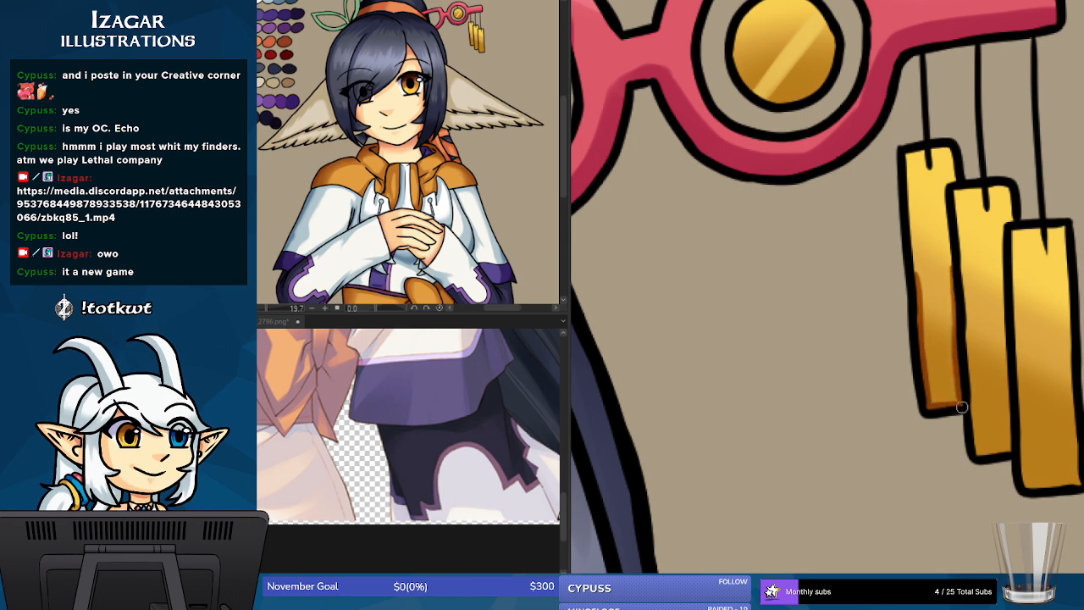
{"action": "left_click_drag", "start_coordinate": [956, 270], "coordinate": [979, 447]}
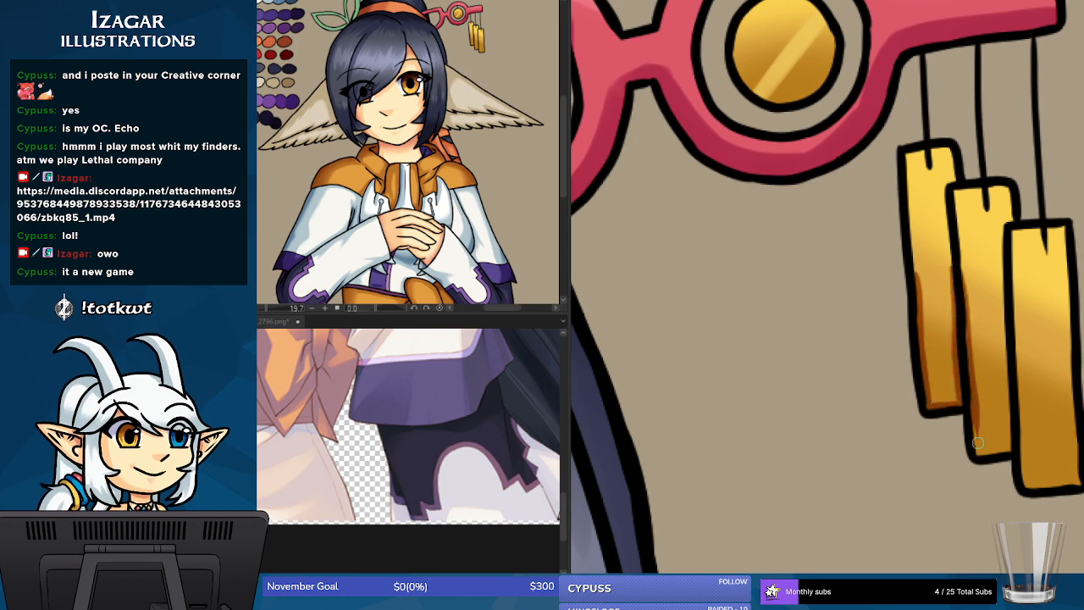
{"action": "mouse_move", "coordinate": [974, 362]}
{"action": "left_mouse_down"}
{"action": "mouse_move", "coordinate": [980, 450]}
{"action": "mouse_move", "coordinate": [1005, 449]}
{"action": "left_mouse_up"}
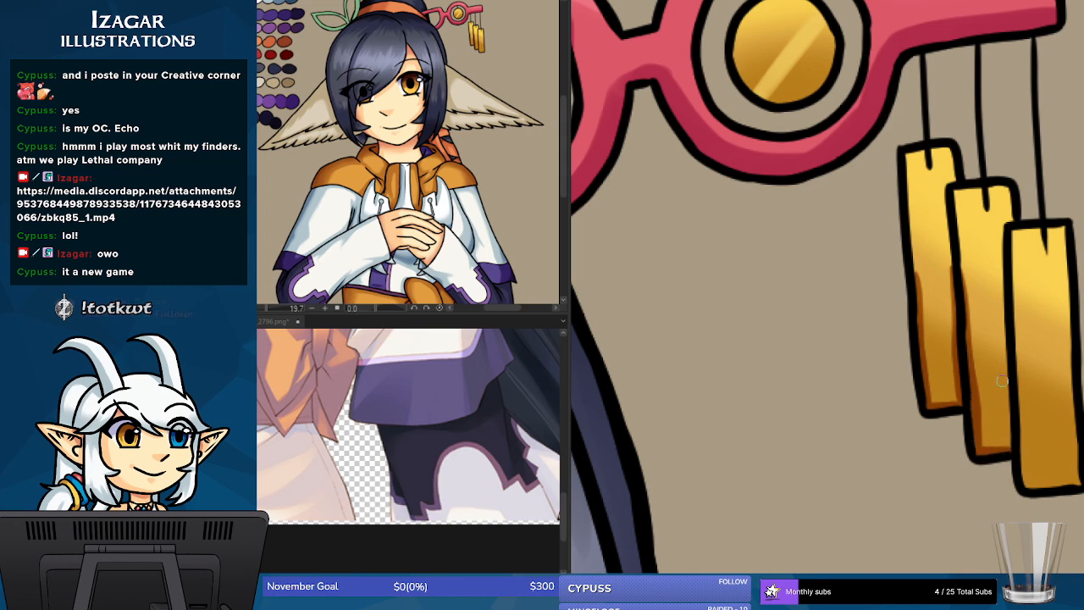
{"action": "mouse_move", "coordinate": [1015, 315]}
{"action": "left_mouse_down"}
{"action": "mouse_move", "coordinate": [1024, 483]}
{"action": "mouse_move", "coordinate": [1079, 486]}
{"action": "left_mouse_up"}
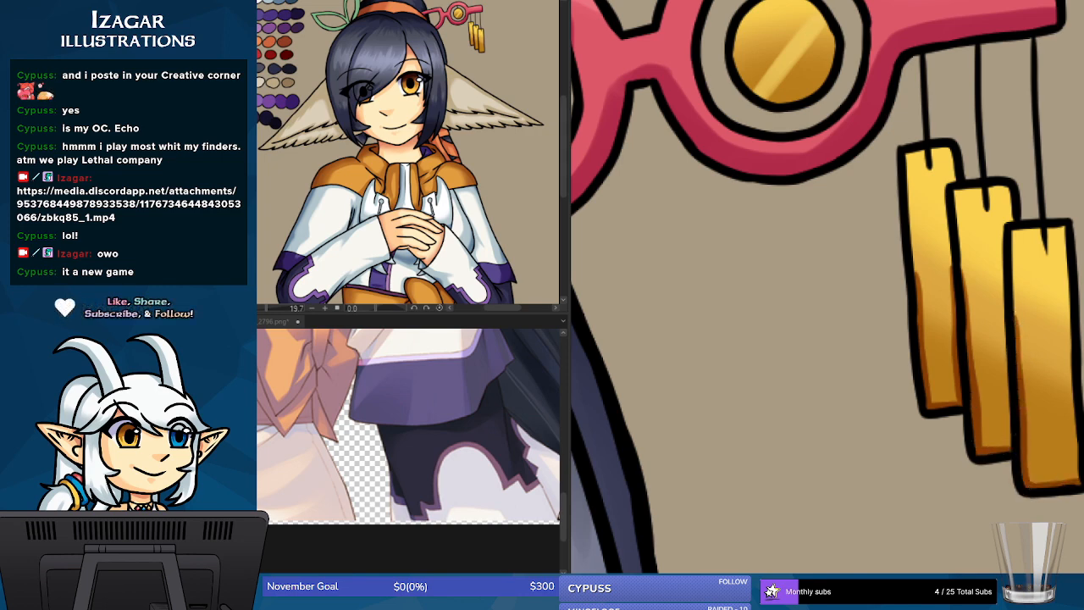
- Deepen the brown shadow down the right edge of the front gold bar and soften the shadows at the three bars' lower ends
{"action": "left_click_drag", "start_coordinate": [1071, 319], "coordinate": [1079, 425]}
{"action": "left_click_drag", "start_coordinate": [1071, 320], "coordinate": [1078, 442]}
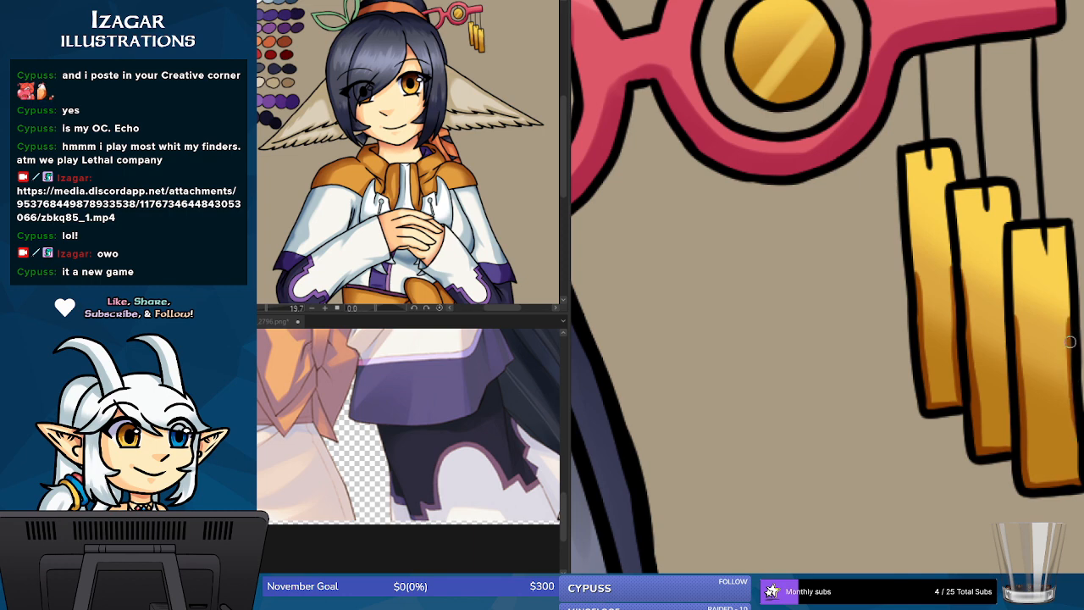
{"action": "left_click_drag", "start_coordinate": [1070, 342], "coordinate": [1077, 462]}
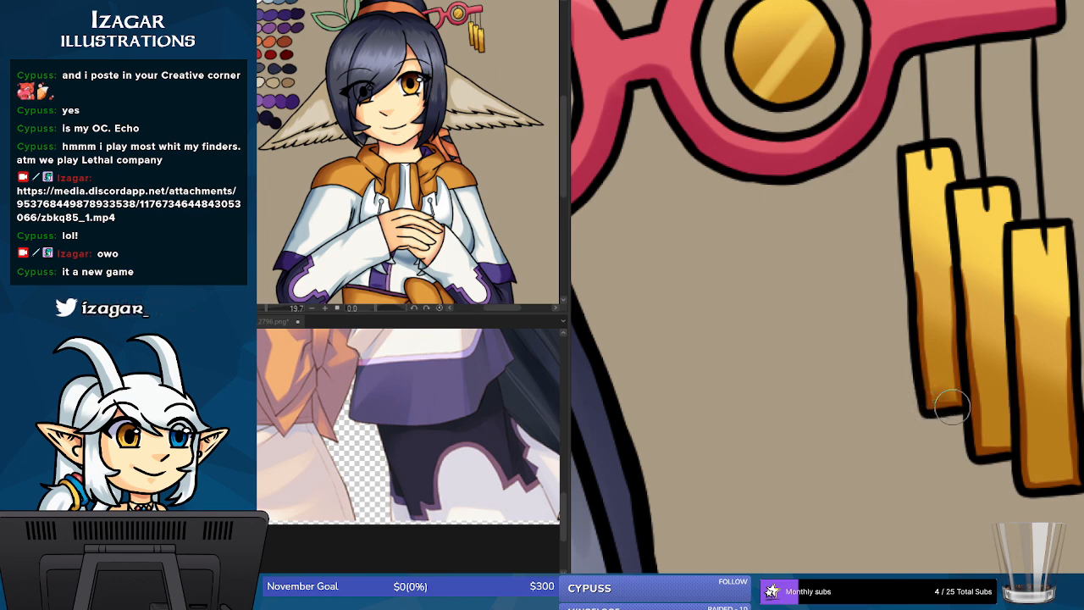
{"action": "left_click_drag", "start_coordinate": [951, 407], "coordinate": [966, 408]}
{"action": "mouse_move", "coordinate": [987, 452]}
{"action": "left_mouse_down"}
{"action": "mouse_move", "coordinate": [1043, 453]}
{"action": "mouse_move", "coordinate": [1029, 480]}
{"action": "mouse_move", "coordinate": [1061, 485]}
{"action": "left_mouse_up"}
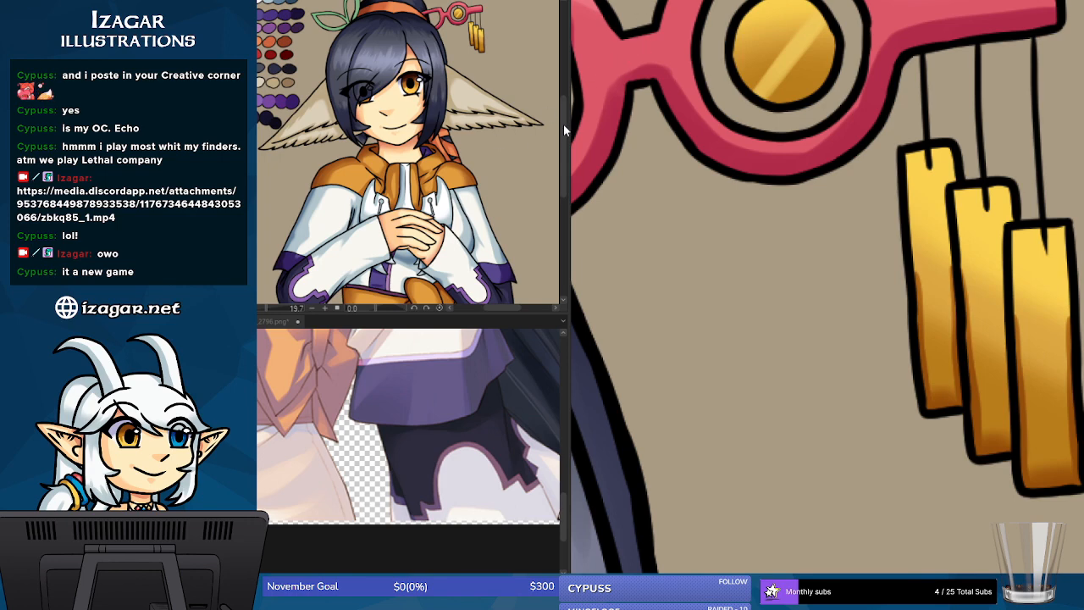
- Paint pale yellow highlights along the upper side edges and across the tops of the three hanging gold bars
{"action": "left_click_drag", "start_coordinate": [563, 149], "coordinate": [560, 103]}
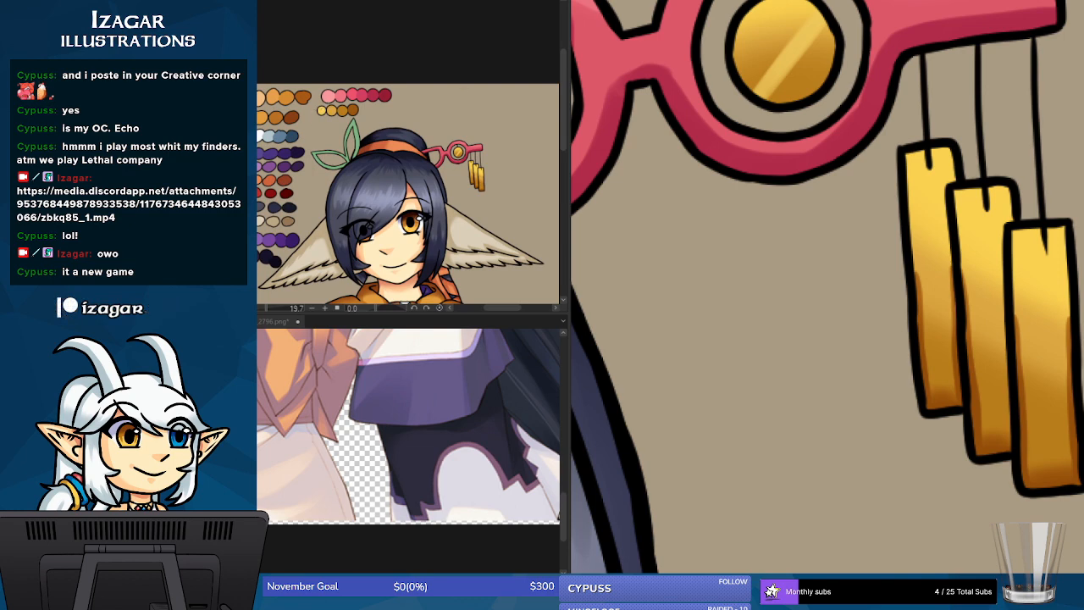
{"action": "left_click_drag", "start_coordinate": [908, 156], "coordinate": [914, 265]}
{"action": "left_click_drag", "start_coordinate": [912, 200], "coordinate": [916, 271]}
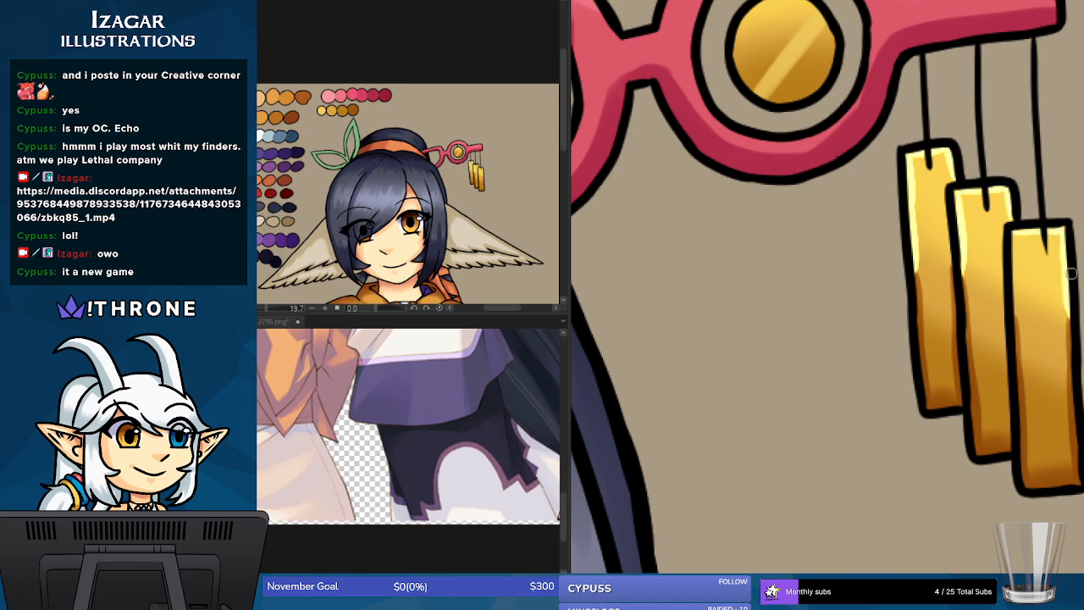
{"action": "left_click_drag", "start_coordinate": [1015, 235], "coordinate": [1019, 335]}
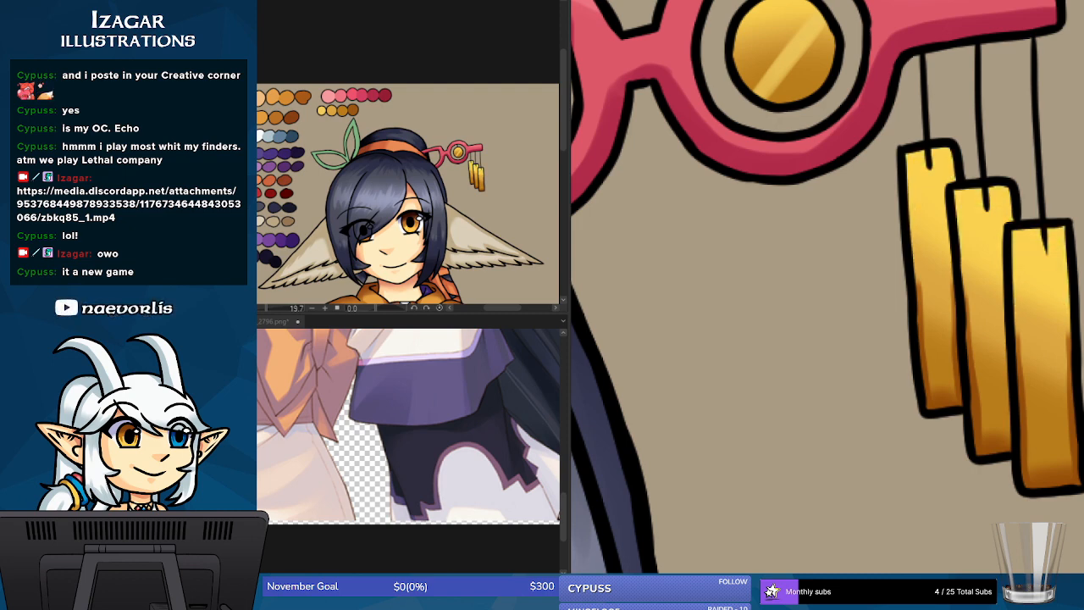
{"action": "left_click_drag", "start_coordinate": [1040, 259], "coordinate": [1039, 236]}
{"action": "left_click_drag", "start_coordinate": [984, 215], "coordinate": [983, 195]}
{"action": "left_click_drag", "start_coordinate": [930, 173], "coordinate": [930, 158]}
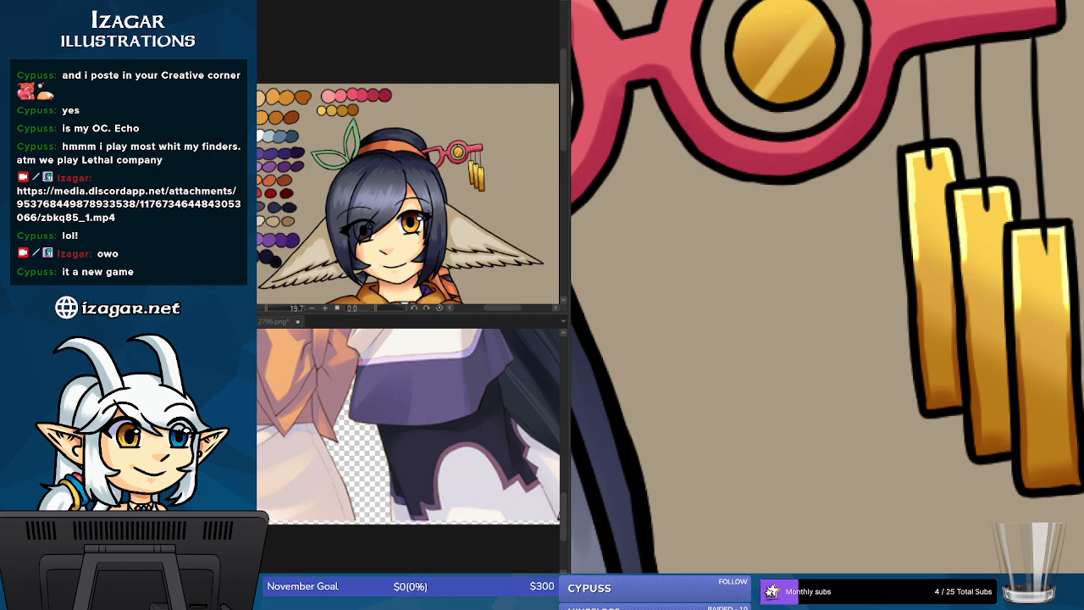
{"action": "key", "text": "p"}
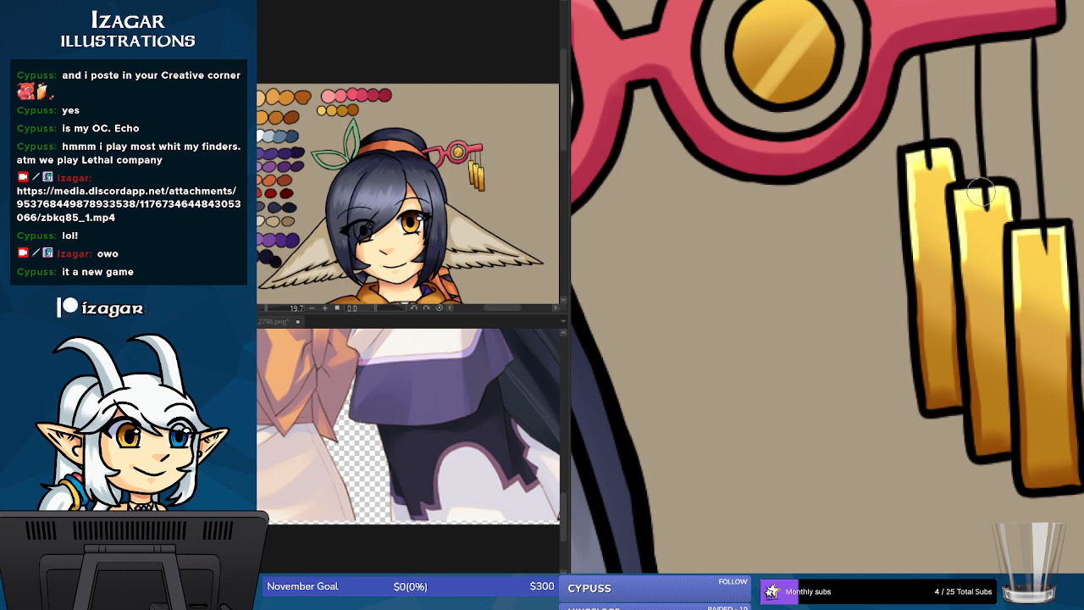
{"action": "left_click_drag", "start_coordinate": [1025, 239], "coordinate": [1073, 236]}
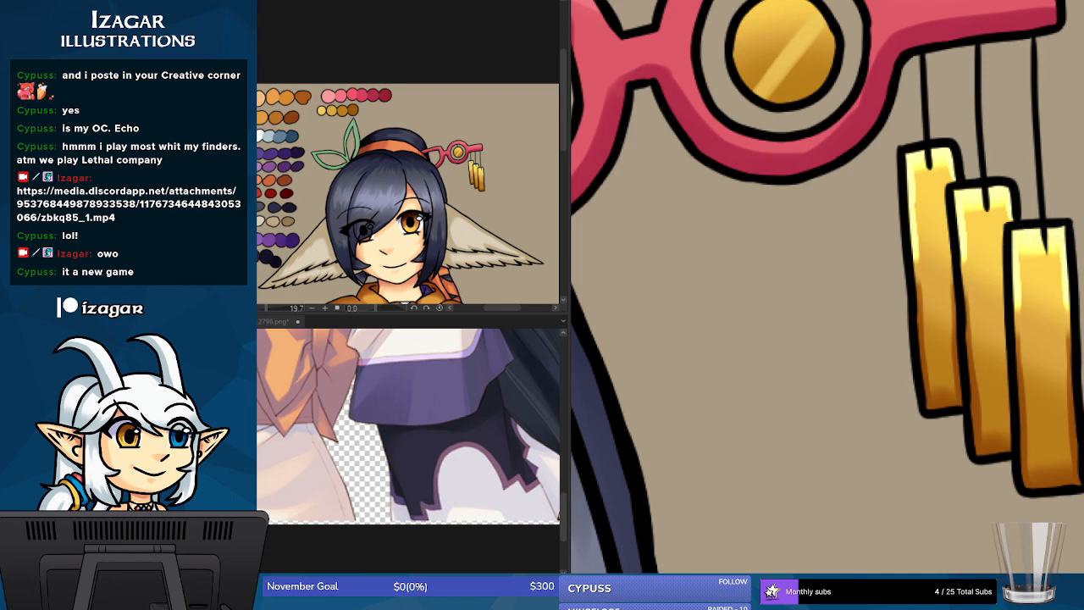
- Intensify the yellow highlights on the gold bars and brighten the upper part of the round gold disc
{"action": "key", "text": "Down"}
{"action": "key", "text": "Down"}
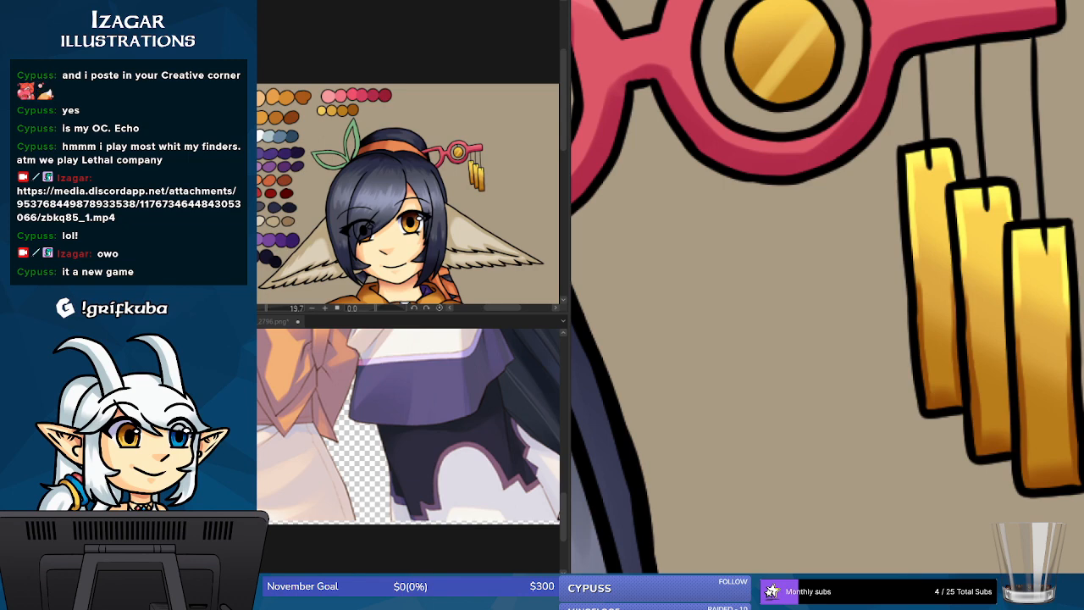
{"action": "scroll", "coordinate": [827, 286], "scroll_direction": "up", "scroll_amount": 4}
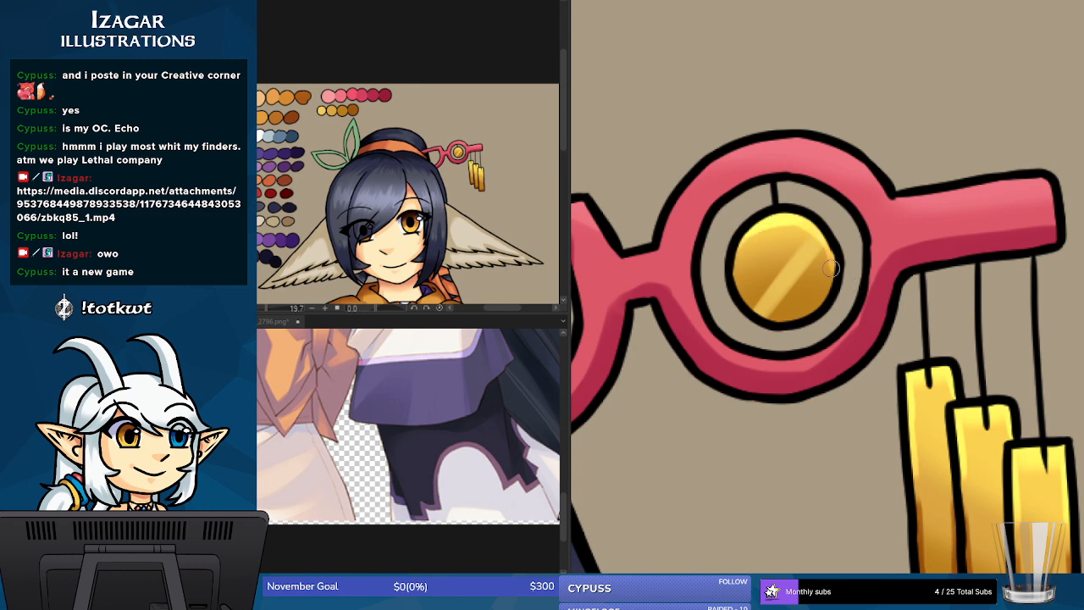
{"action": "mouse_move", "coordinate": [800, 239]}
{"action": "left_mouse_down"}
{"action": "mouse_move", "coordinate": [823, 221]}
{"action": "mouse_move", "coordinate": [825, 243]}
{"action": "mouse_move", "coordinate": [802, 220]}
{"action": "mouse_move", "coordinate": [832, 226]}
{"action": "mouse_move", "coordinate": [822, 235]}
{"action": "mouse_move", "coordinate": [833, 277]}
{"action": "left_mouse_up"}
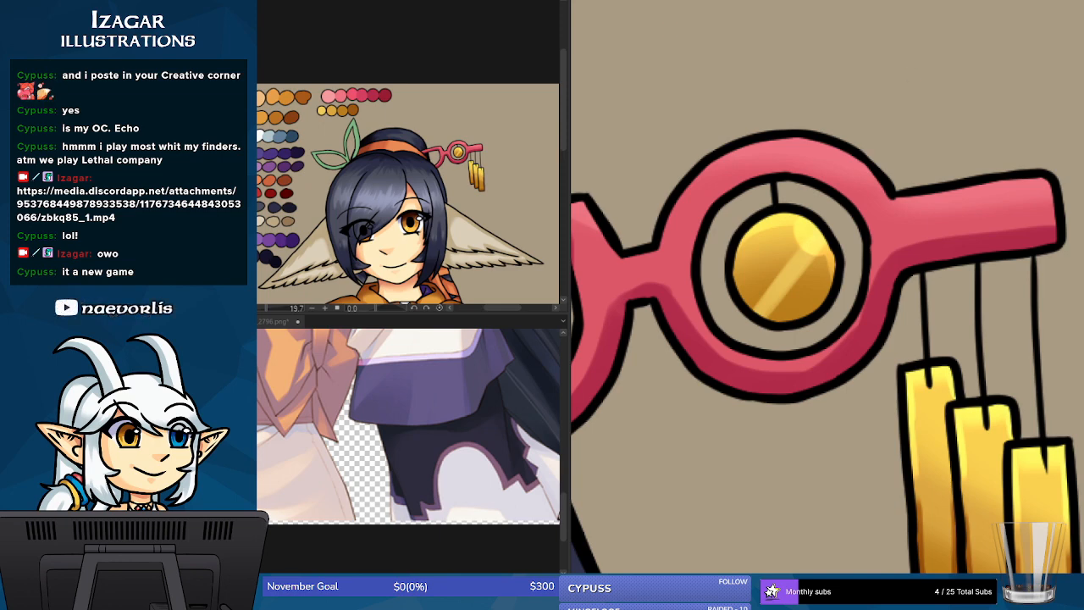
- Paint a row of four green swatches from light to dark beside the gold swatches
{"action": "left_click_drag", "start_coordinate": [610, 297], "coordinate": [1059, 297]}
{"action": "left_click_drag", "start_coordinate": [762, 292], "coordinate": [966, 301]}
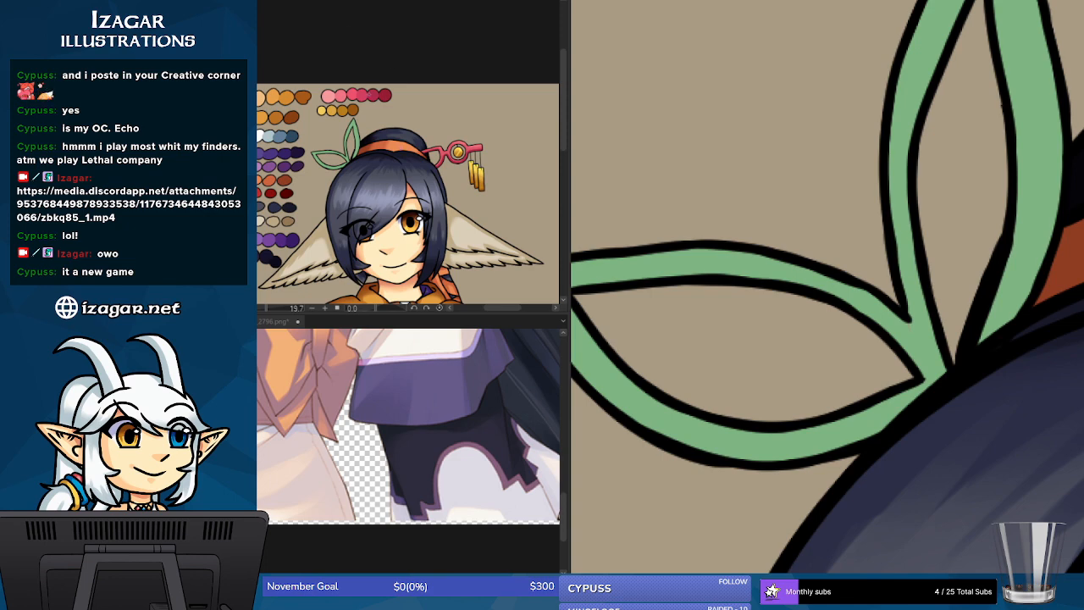
{"action": "left_click_drag", "start_coordinate": [375, 109], "coordinate": [372, 109]}
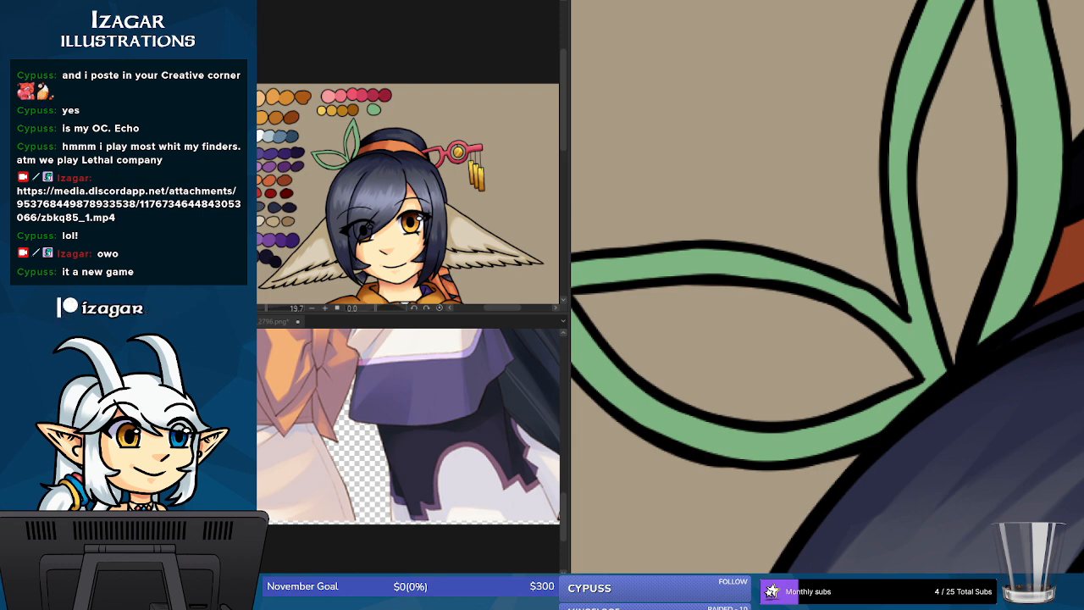
{"action": "left_click_drag", "start_coordinate": [382, 111], "coordinate": [386, 110]}
{"action": "key", "text": "ctrl+z"}
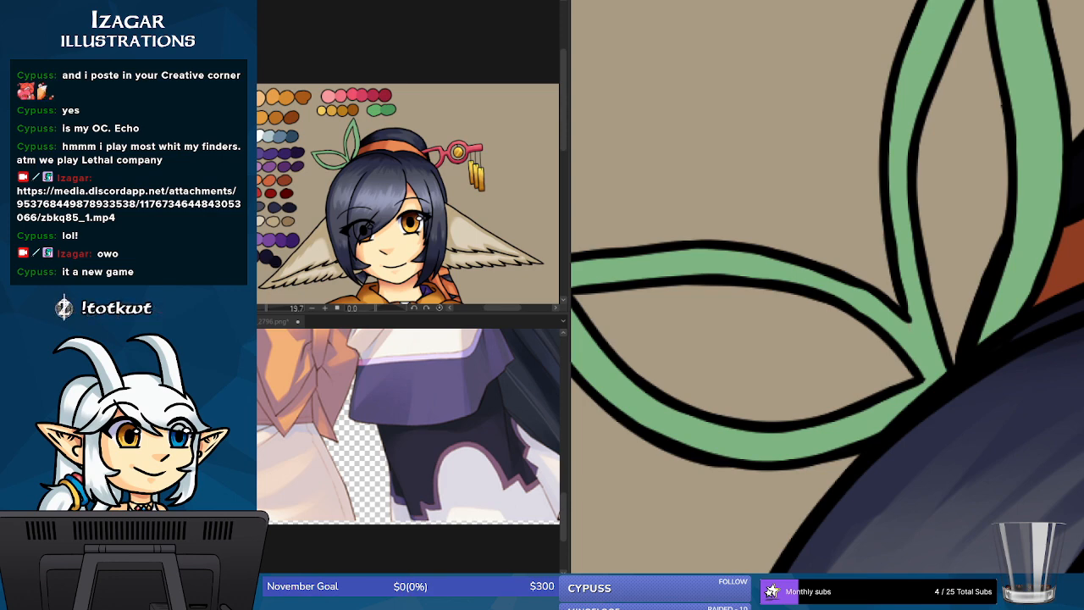
{"action": "left_click_drag", "start_coordinate": [395, 106], "coordinate": [405, 108]}
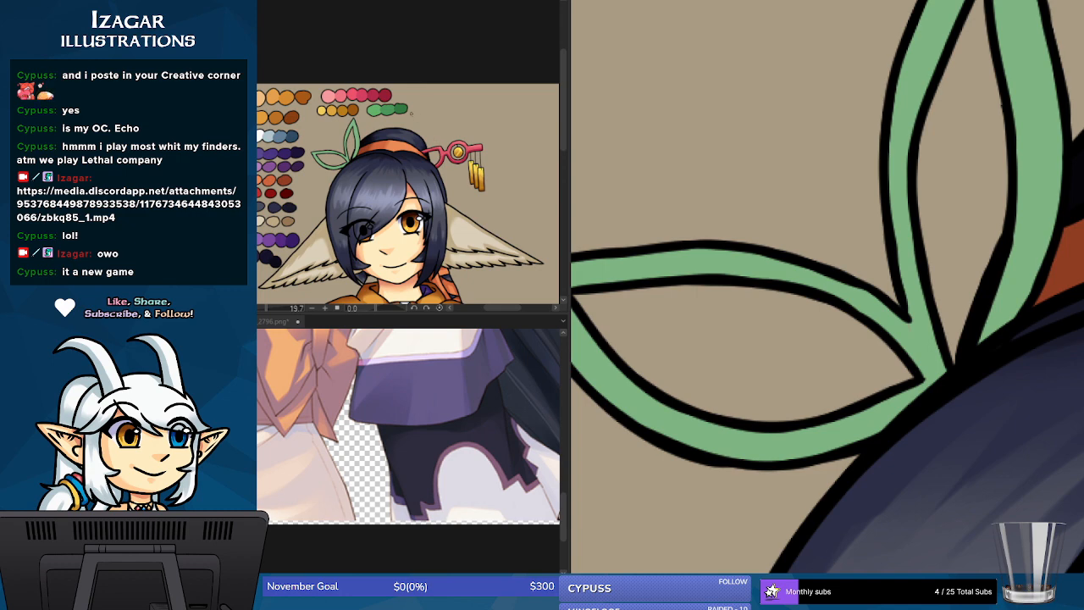
{"action": "left_click_drag", "start_coordinate": [411, 111], "coordinate": [417, 108]}
- Fill both hair leaves with magenta and repaint them completely with the lightest green swatch colour
{"action": "key", "text": "ctrl+minus"}
{"action": "key", "text": "ctrl+minus"}
{"action": "key", "text": "ctrl+minus"}
{"action": "key", "text": "ctrl+minus"}
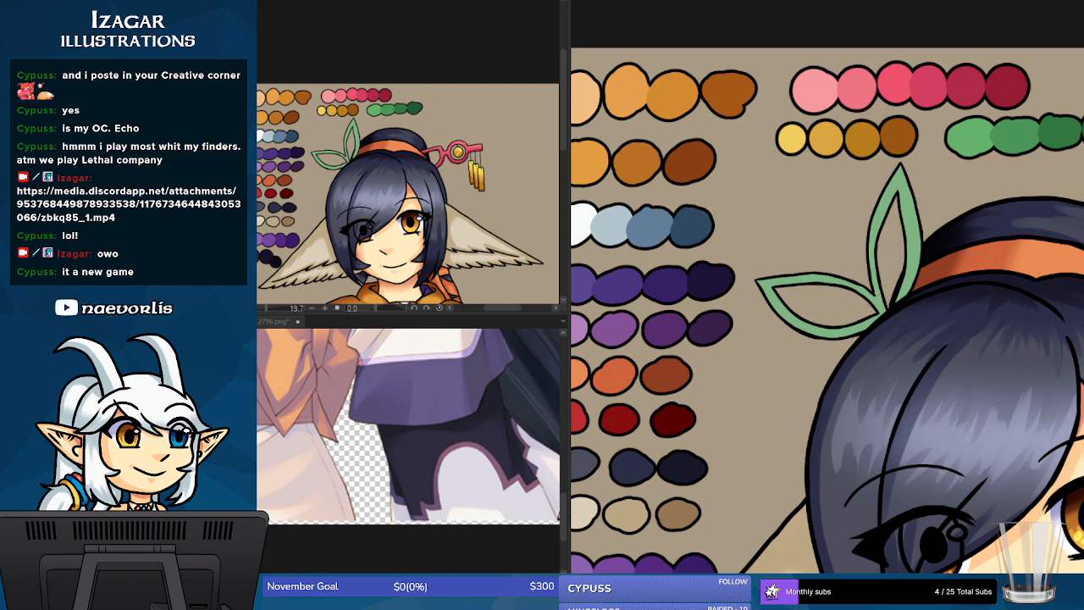
{"action": "mouse_move", "coordinate": [898, 174]}
{"action": "left_mouse_down"}
{"action": "mouse_move", "coordinate": [886, 221]}
{"action": "mouse_move", "coordinate": [910, 246]}
{"action": "mouse_move", "coordinate": [898, 313]}
{"action": "mouse_move", "coordinate": [737, 284]}
{"action": "mouse_move", "coordinate": [872, 326]}
{"action": "left_mouse_up"}
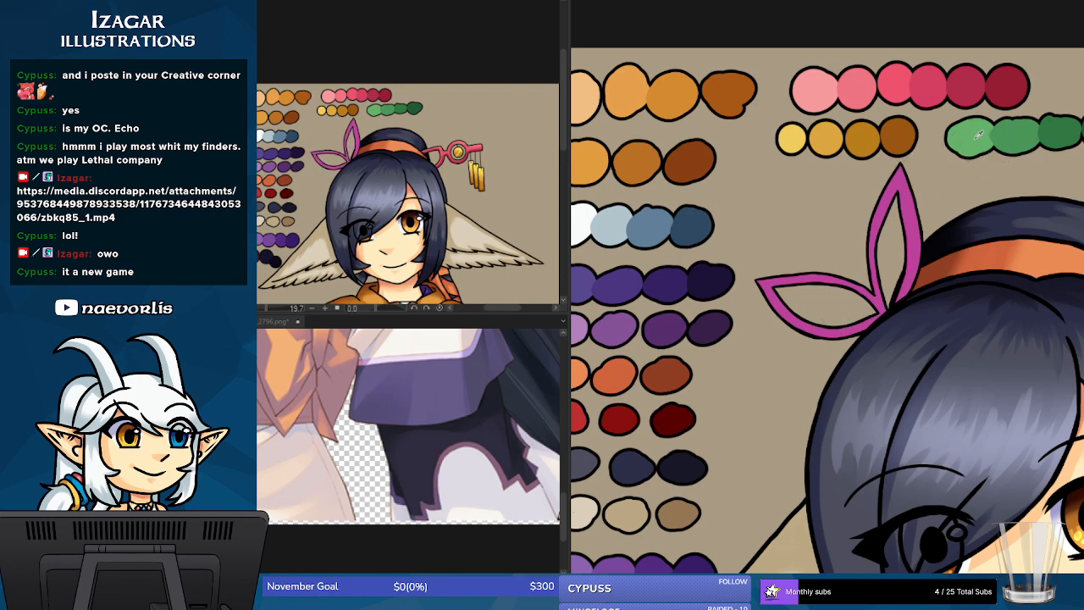
{"action": "left_click", "coordinate": [978, 136], "text": "alt"}
{"action": "left_click_drag", "start_coordinate": [900, 167], "coordinate": [851, 332]}
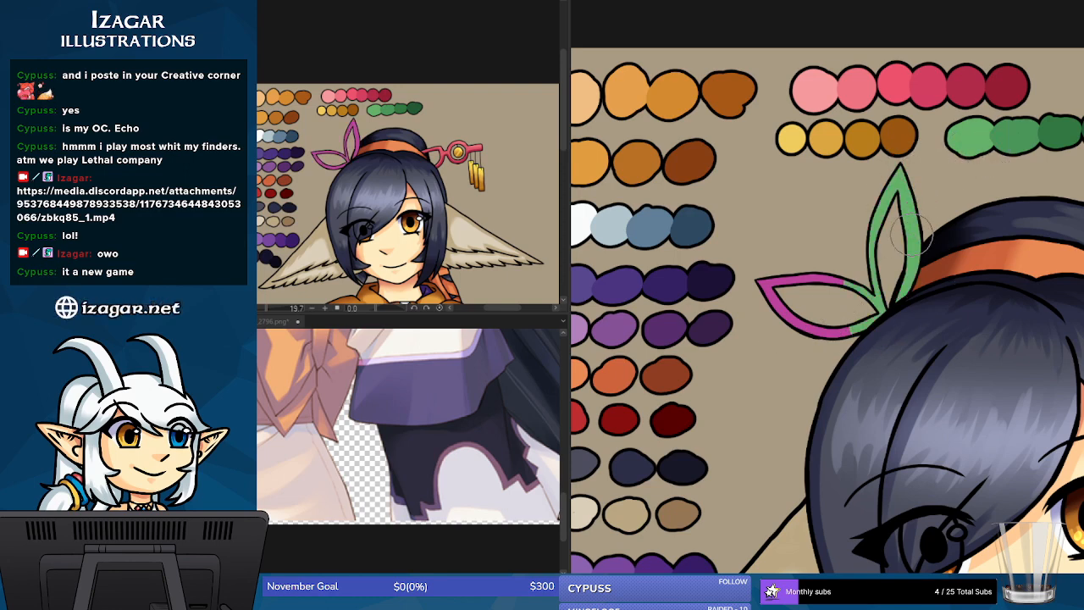
{"action": "mouse_move", "coordinate": [911, 233]}
{"action": "left_mouse_down"}
{"action": "mouse_move", "coordinate": [899, 319]}
{"action": "mouse_move", "coordinate": [762, 323]}
{"action": "mouse_move", "coordinate": [822, 268]}
{"action": "mouse_move", "coordinate": [821, 334]}
{"action": "mouse_move", "coordinate": [782, 290]}
{"action": "mouse_move", "coordinate": [904, 322]}
{"action": "mouse_move", "coordinate": [856, 337]}
{"action": "left_mouse_up"}
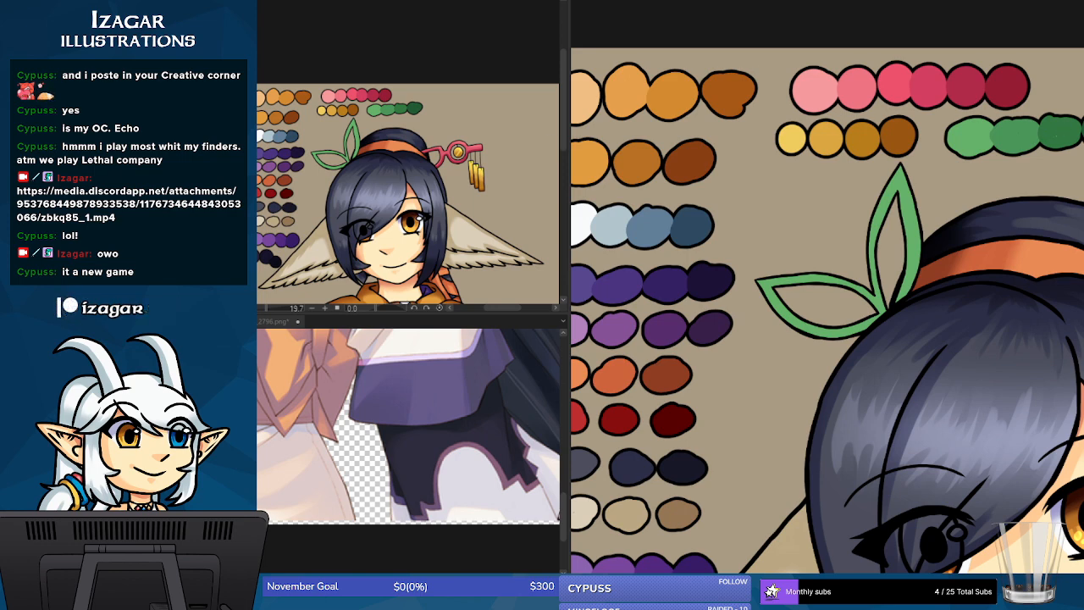
- Shade the two green leaves with darker green toward the base where they meet the hair
{"action": "key", "text": "ctrl+plus"}
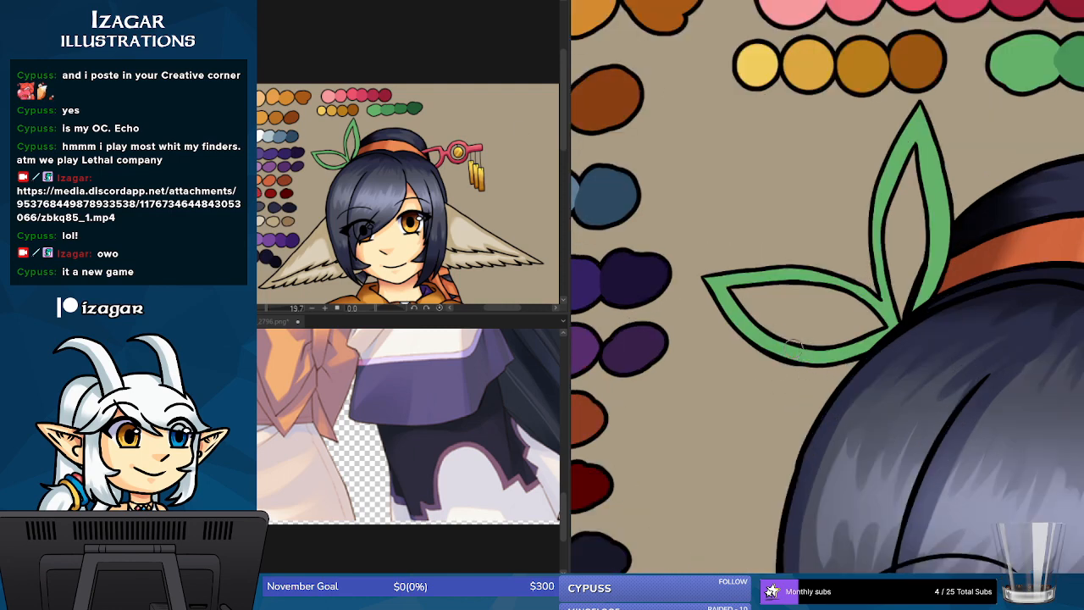
{"action": "mouse_move", "coordinate": [797, 353]}
{"action": "left_mouse_down"}
{"action": "mouse_move", "coordinate": [889, 343]}
{"action": "mouse_move", "coordinate": [818, 353]}
{"action": "mouse_move", "coordinate": [912, 313]}
{"action": "mouse_move", "coordinate": [910, 225]}
{"action": "mouse_move", "coordinate": [888, 293]}
{"action": "mouse_move", "coordinate": [880, 240]}
{"action": "mouse_move", "coordinate": [891, 320]}
{"action": "mouse_move", "coordinate": [883, 256]}
{"action": "left_mouse_up"}
{"action": "mouse_move", "coordinate": [899, 331]}
{"action": "left_mouse_down"}
{"action": "mouse_move", "coordinate": [886, 278]}
{"action": "mouse_move", "coordinate": [907, 332]}
{"action": "mouse_move", "coordinate": [911, 287]}
{"action": "mouse_move", "coordinate": [913, 310]}
{"action": "mouse_move", "coordinate": [914, 290]}
{"action": "mouse_move", "coordinate": [932, 285]}
{"action": "mouse_move", "coordinate": [925, 272]}
{"action": "mouse_move", "coordinate": [934, 294]}
{"action": "mouse_move", "coordinate": [936, 243]}
{"action": "mouse_move", "coordinate": [926, 304]}
{"action": "mouse_move", "coordinate": [928, 227]}
{"action": "mouse_move", "coordinate": [923, 289]}
{"action": "mouse_move", "coordinate": [935, 241]}
{"action": "left_mouse_up"}
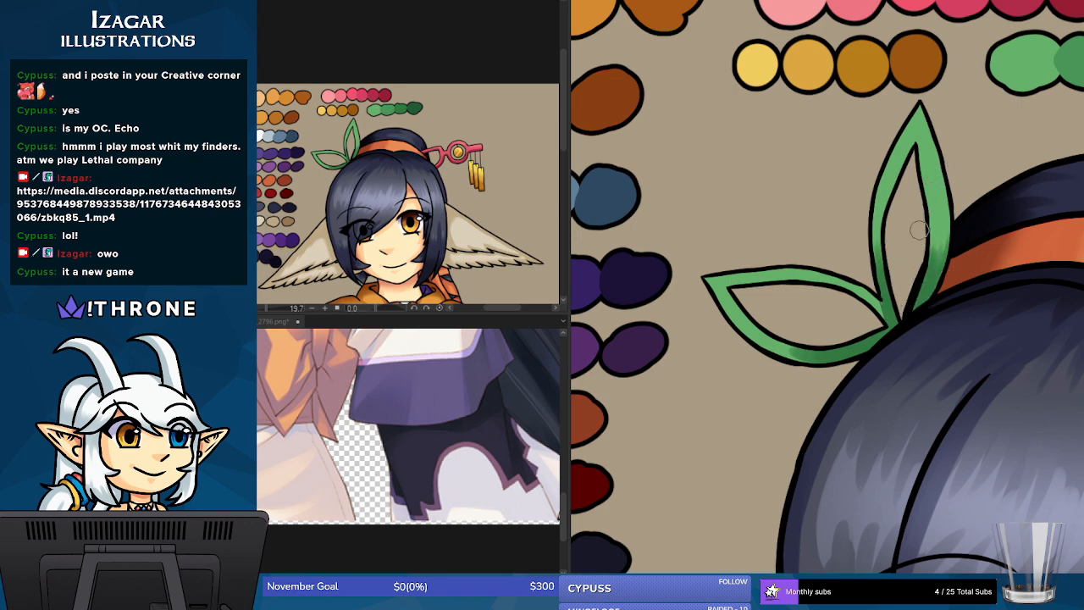
{"action": "mouse_move", "coordinate": [815, 276]}
{"action": "left_mouse_down"}
{"action": "mouse_move", "coordinate": [890, 310]}
{"action": "mouse_move", "coordinate": [843, 284]}
{"action": "mouse_move", "coordinate": [893, 330]}
{"action": "left_mouse_up"}
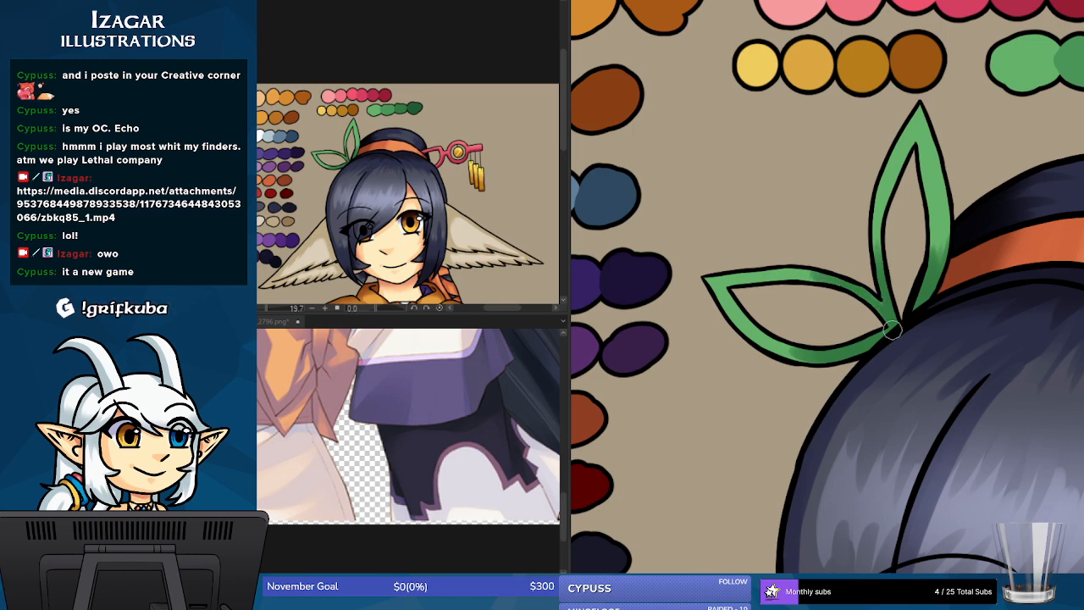
{"action": "mouse_move", "coordinate": [802, 280]}
{"action": "left_mouse_down"}
{"action": "mouse_move", "coordinate": [865, 292]}
{"action": "mouse_move", "coordinate": [806, 273]}
{"action": "mouse_move", "coordinate": [891, 316]}
{"action": "left_mouse_up"}
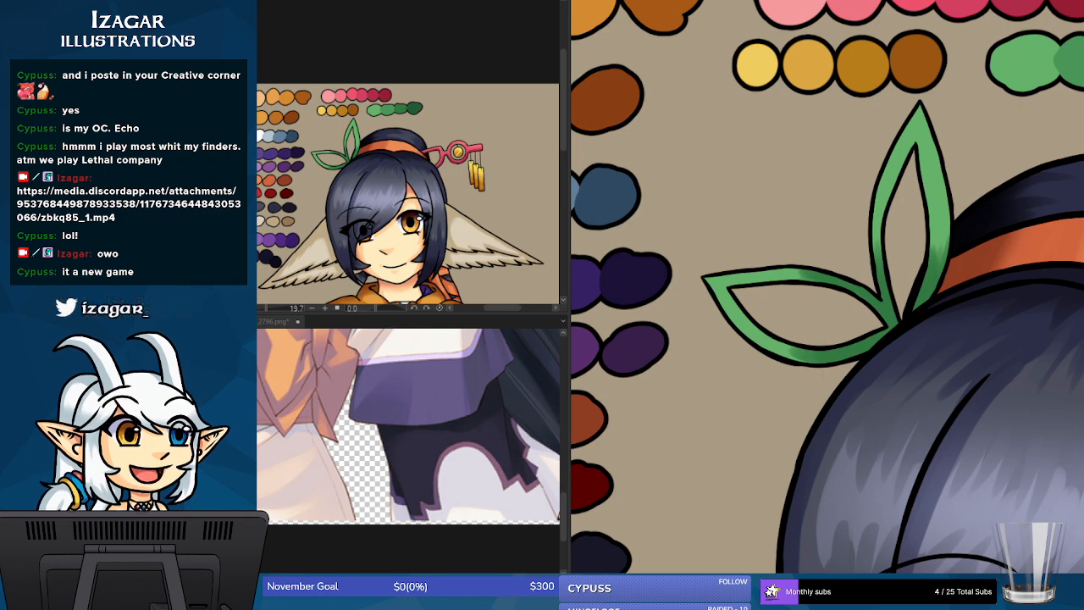
{"action": "left_click_drag", "start_coordinate": [921, 103], "coordinate": [947, 215]}
{"action": "left_click_drag", "start_coordinate": [935, 149], "coordinate": [949, 242]}
{"action": "left_click_drag", "start_coordinate": [942, 168], "coordinate": [949, 276]}
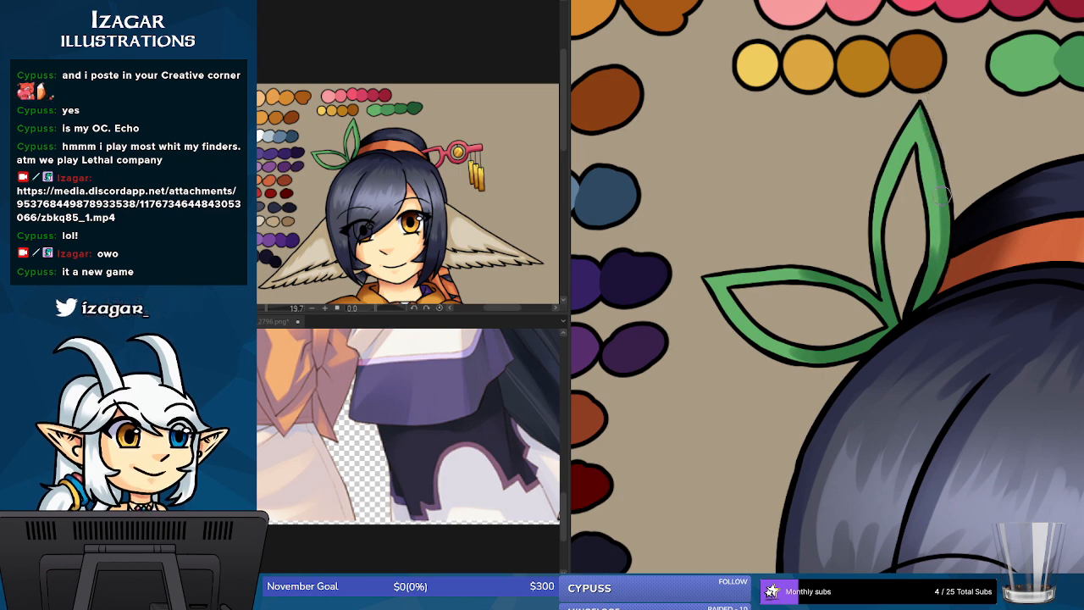
{"action": "left_click_drag", "start_coordinate": [937, 234], "coordinate": [946, 243]}
{"action": "key", "text": "ctrl+z"}
{"action": "key", "text": "ctrl+z"}
{"action": "key", "text": "ctrl+z"}
{"action": "key", "text": "ctrl+z"}
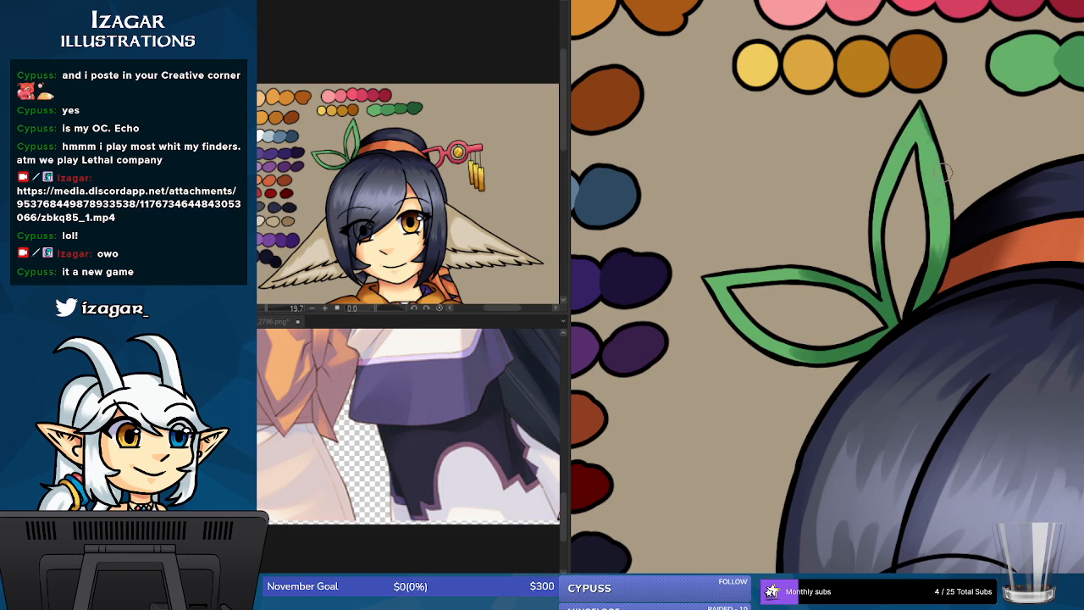
- Rework the darker green shadows along the outer edge of the upright leaf and the lower edge of the sideways leaf
{"action": "left_click_drag", "start_coordinate": [945, 160], "coordinate": [943, 230]}
{"action": "key", "text": "ctrl+z"}
{"action": "left_click_drag", "start_coordinate": [945, 164], "coordinate": [940, 264]}
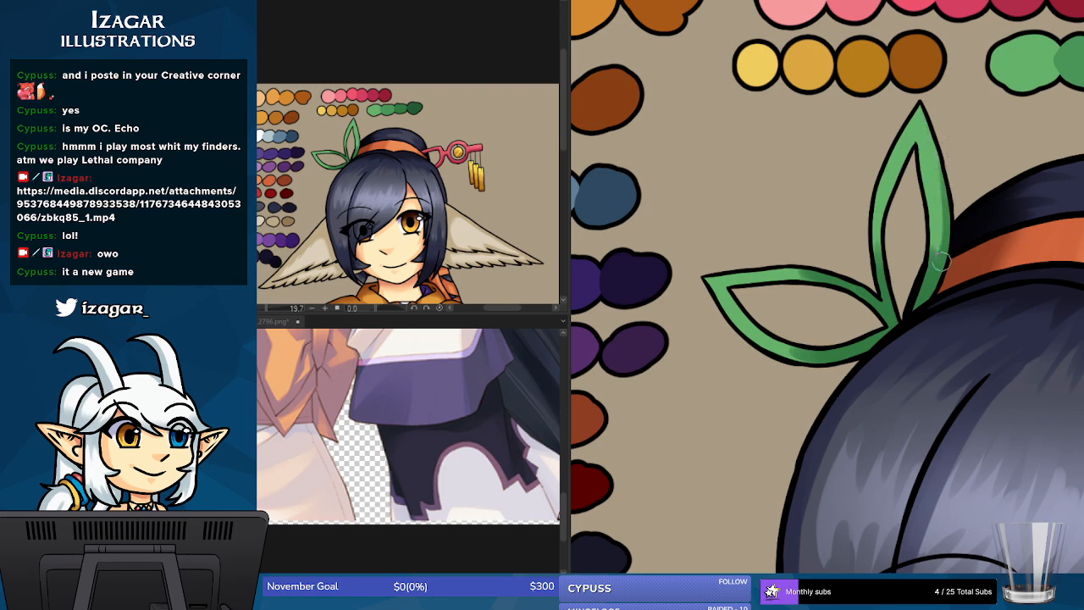
{"action": "key", "text": "ctrl+z"}
{"action": "left_click_drag", "start_coordinate": [946, 161], "coordinate": [941, 260]}
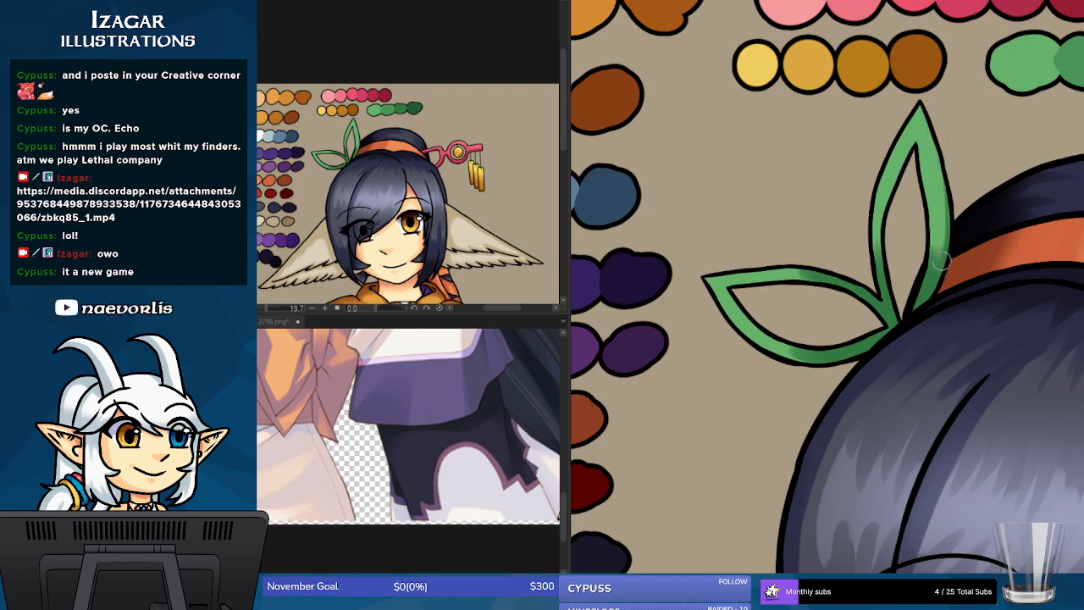
{"action": "key", "text": "ctrl+z"}
{"action": "left_click_drag", "start_coordinate": [747, 285], "coordinate": [820, 286]}
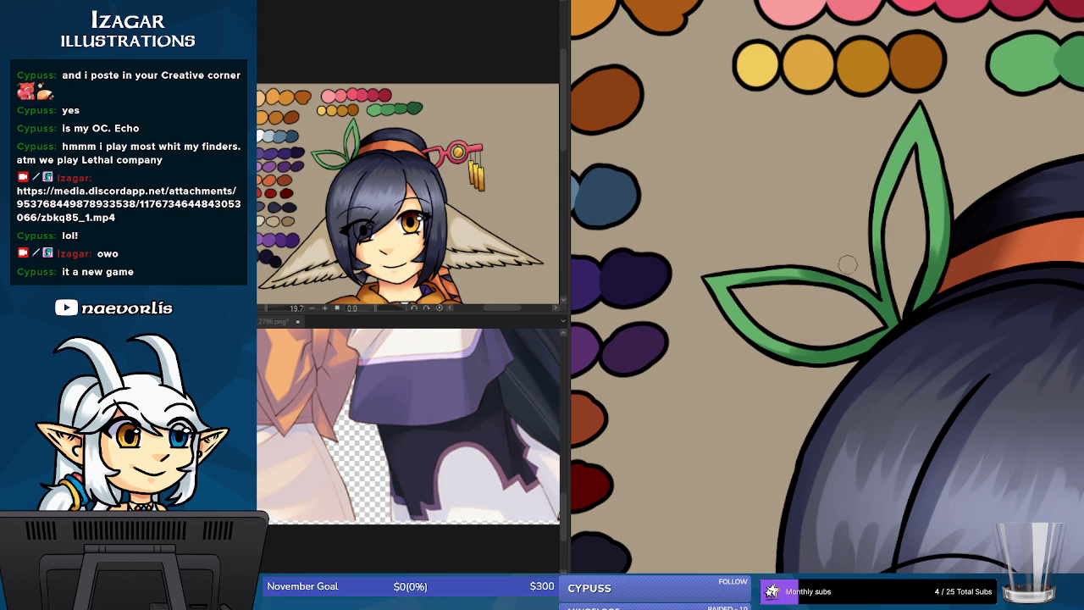
{"action": "key", "text": "ctrl+z"}
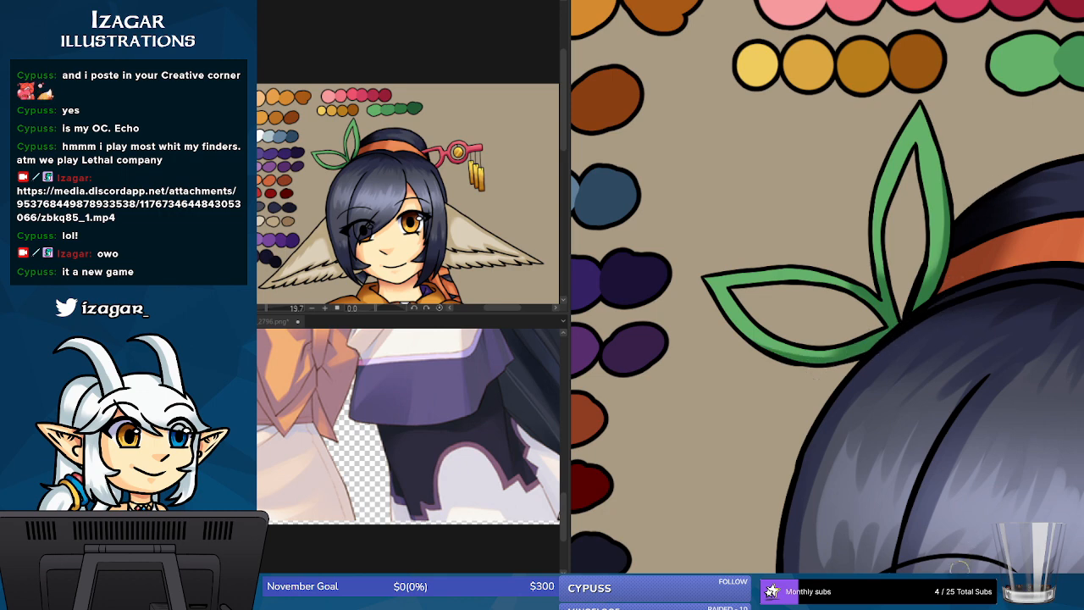
- Add a fifth, darkest green swatch at the end of the green row and view the whole illustration
{"action": "left_click_drag", "start_coordinate": [898, 578], "coordinate": [917, 578]}
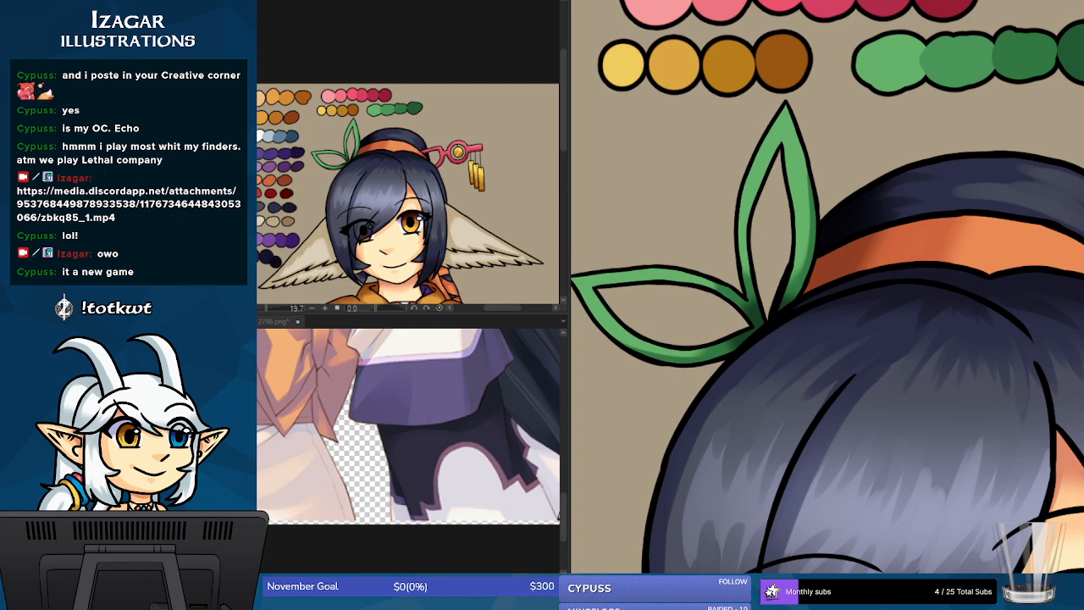
{"action": "scroll", "coordinate": [827, 287], "scroll_direction": "down", "scroll_amount": 3}
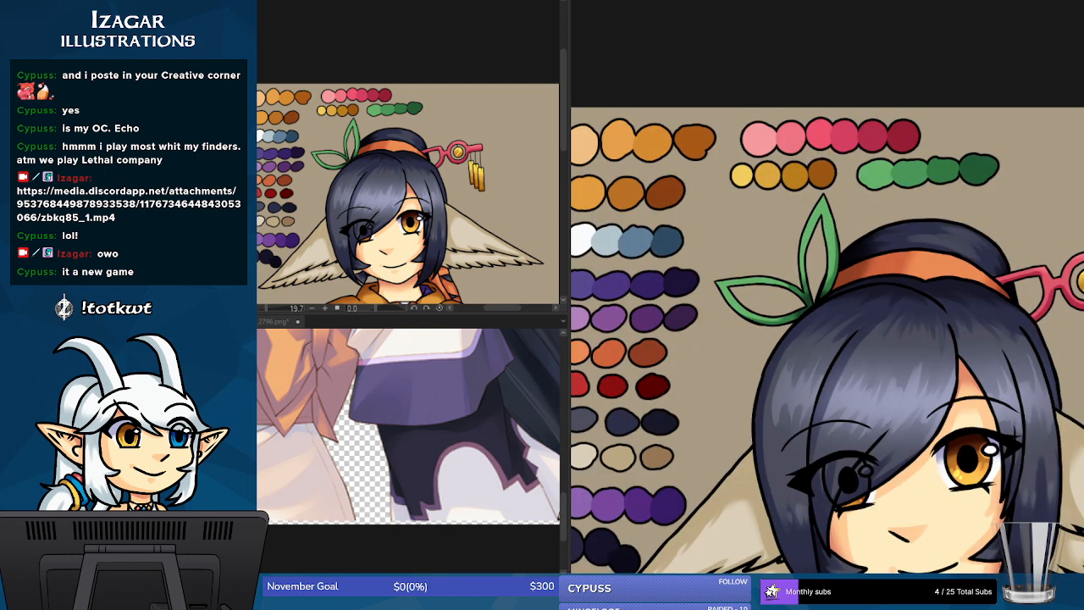
{"action": "mouse_move", "coordinate": [1003, 168]}
{"action": "left_mouse_down"}
{"action": "mouse_move", "coordinate": [1016, 168]}
{"action": "mouse_move", "coordinate": [1003, 168]}
{"action": "left_mouse_up"}
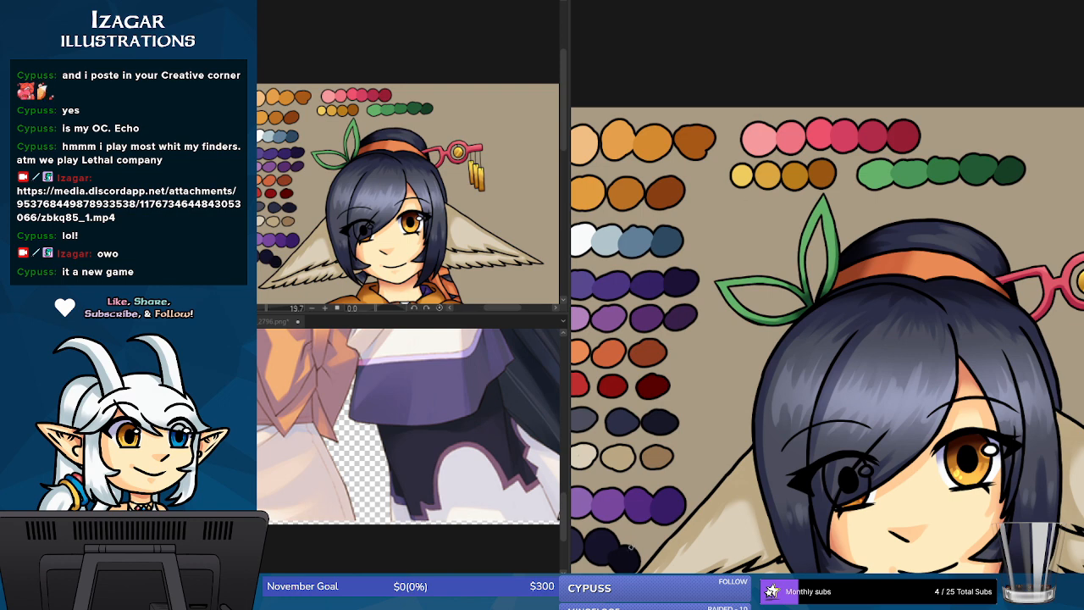
{"action": "scroll", "coordinate": [861, 282], "scroll_direction": "down", "scroll_amount": 3}
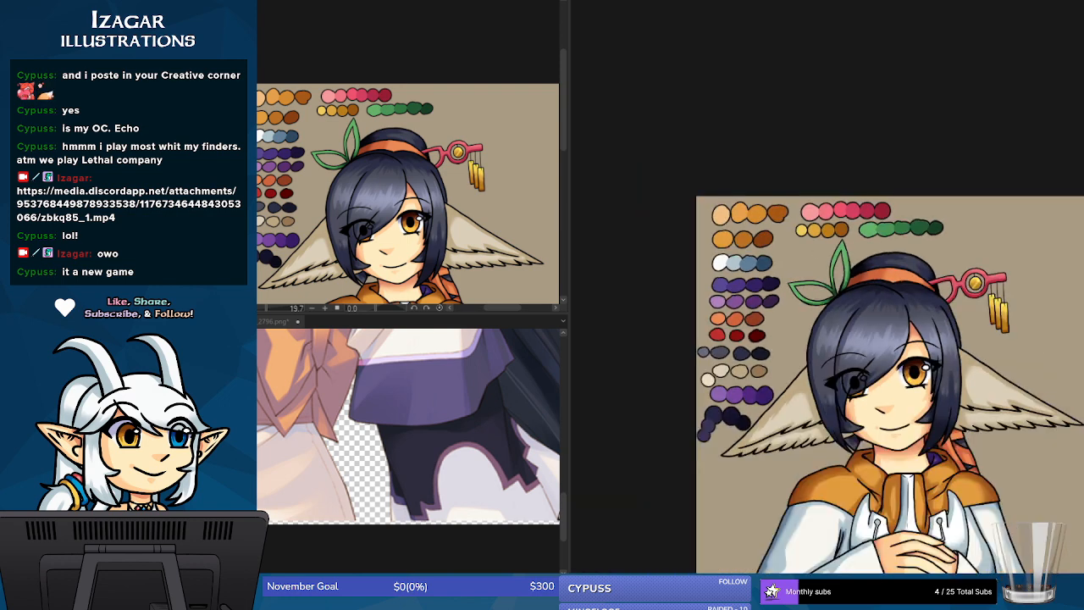
{"action": "scroll", "coordinate": [890, 339], "scroll_direction": "down", "scroll_amount": 3}
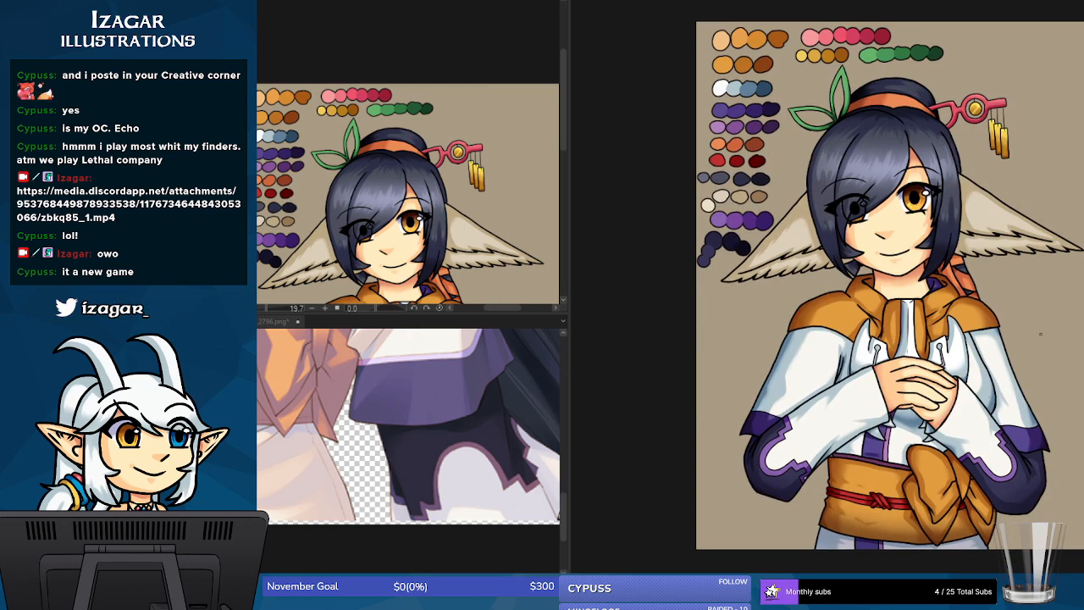
- Hide the colour swatches and examine the illustration close up, from the hair leaves down to the sash
{"action": "key", "text": "Delete"}
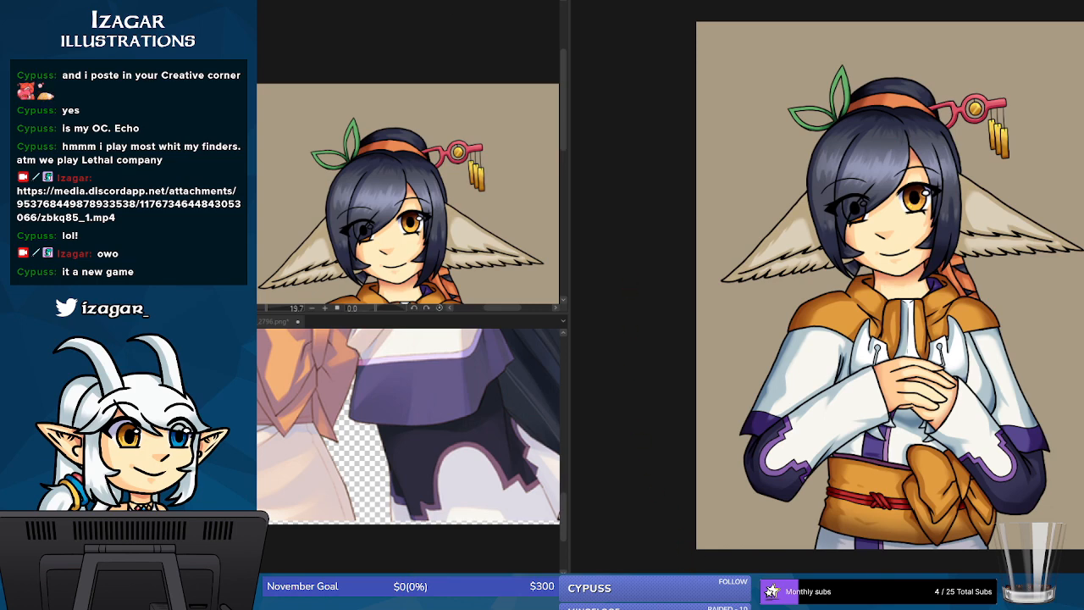
{"action": "key", "text": "ctrl+plus"}
{"action": "key", "text": "ctrl+plus"}
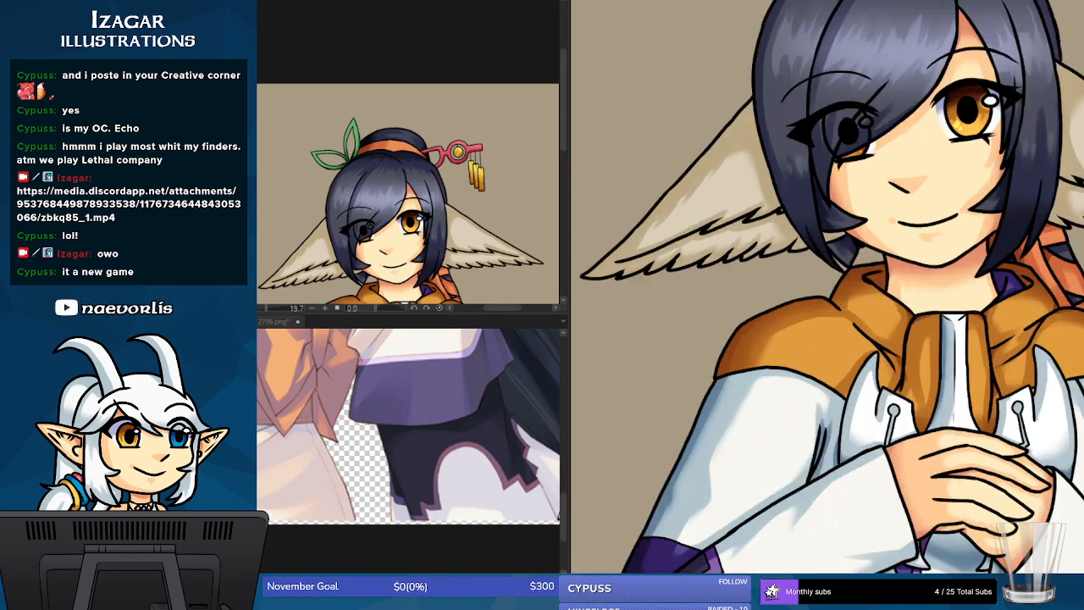
{"action": "scroll", "coordinate": [828, 288], "scroll_direction": "up", "scroll_amount": 5}
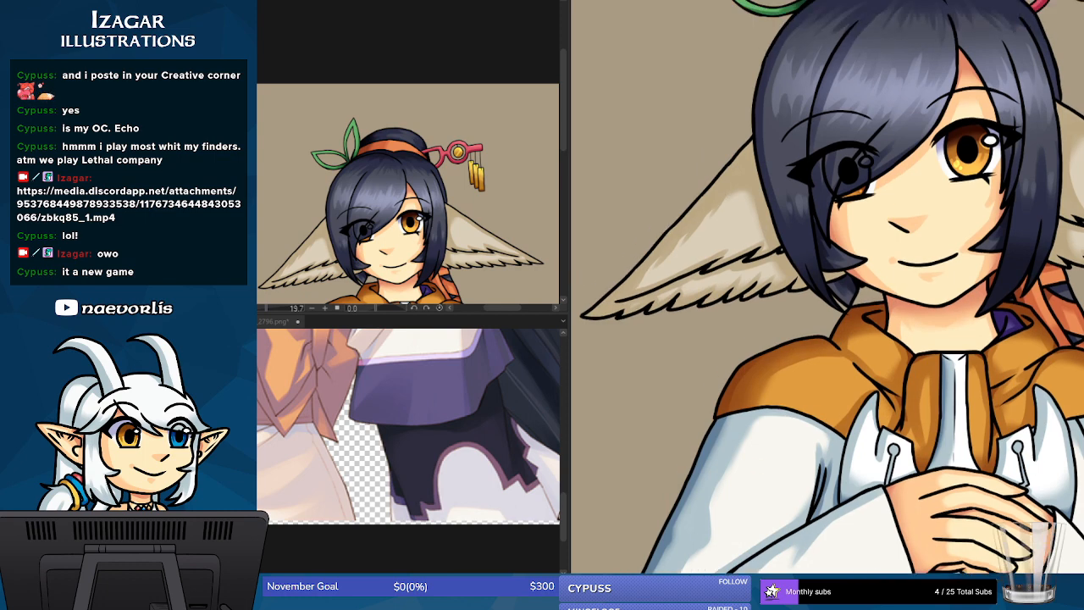
{"action": "scroll", "coordinate": [828, 288], "scroll_direction": "down", "scroll_amount": 2}
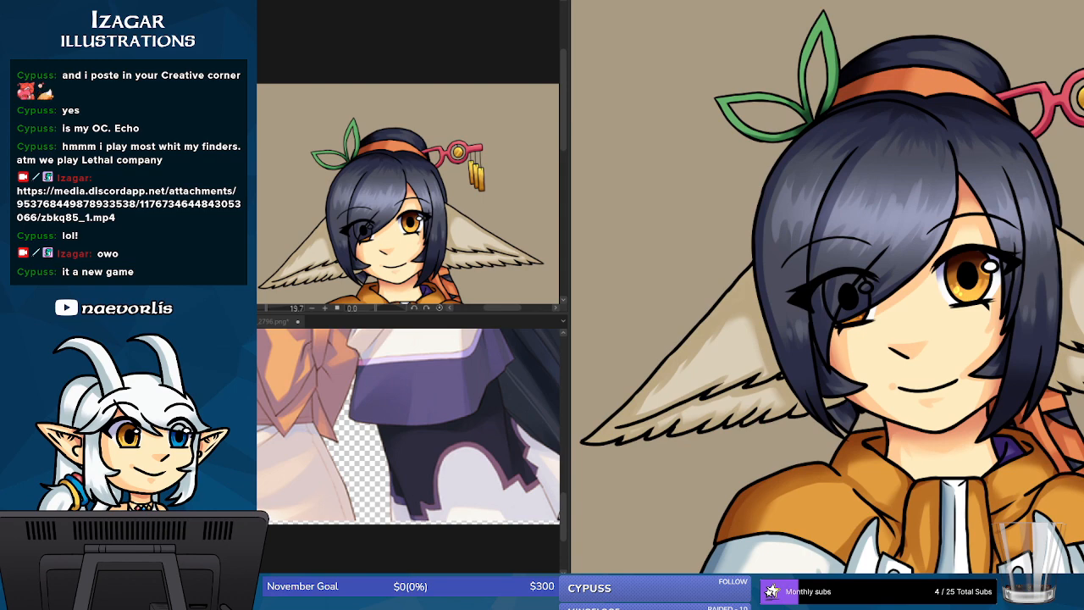
{"action": "scroll", "coordinate": [827, 288], "scroll_direction": "up", "scroll_amount": 2}
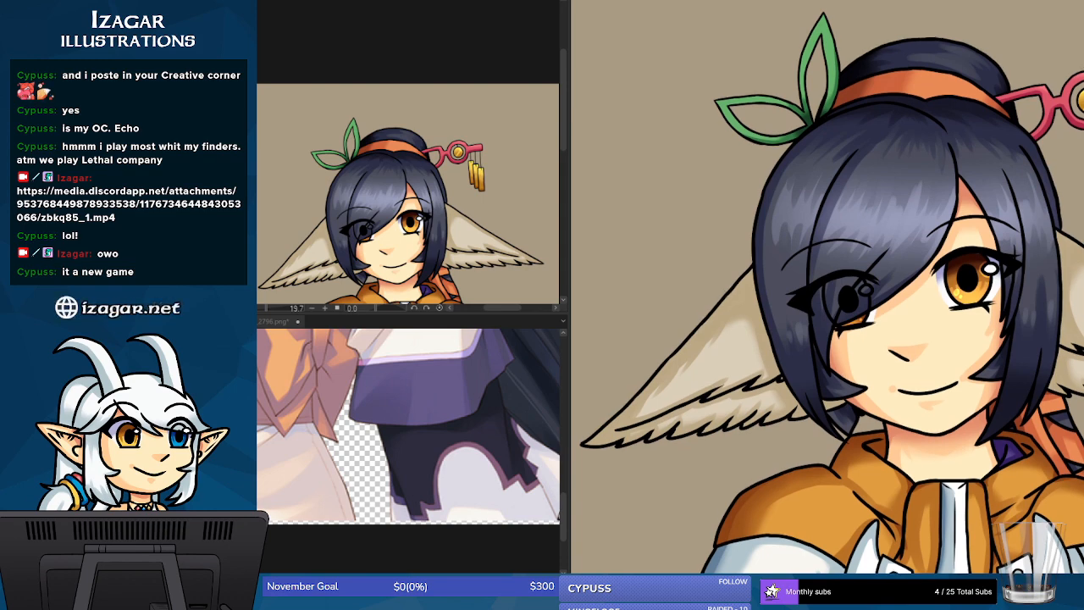
{"action": "scroll", "coordinate": [831, 288], "scroll_direction": "down", "scroll_amount": 5}
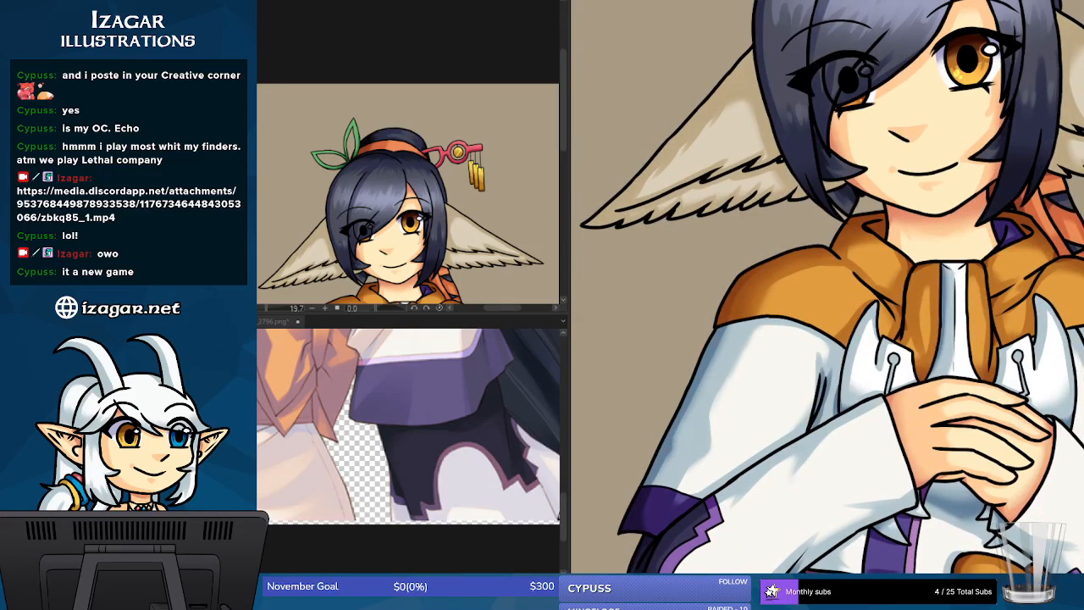
{"action": "scroll", "coordinate": [832, 288], "scroll_direction": "down", "scroll_amount": 4}
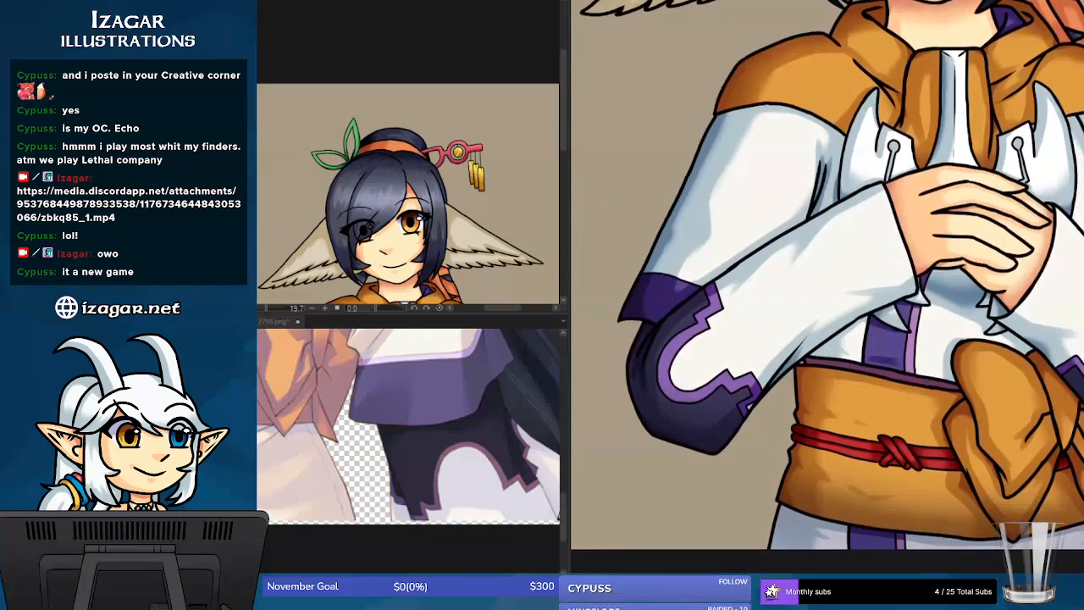
{"action": "scroll", "coordinate": [827, 288], "scroll_direction": "up", "scroll_amount": 2}
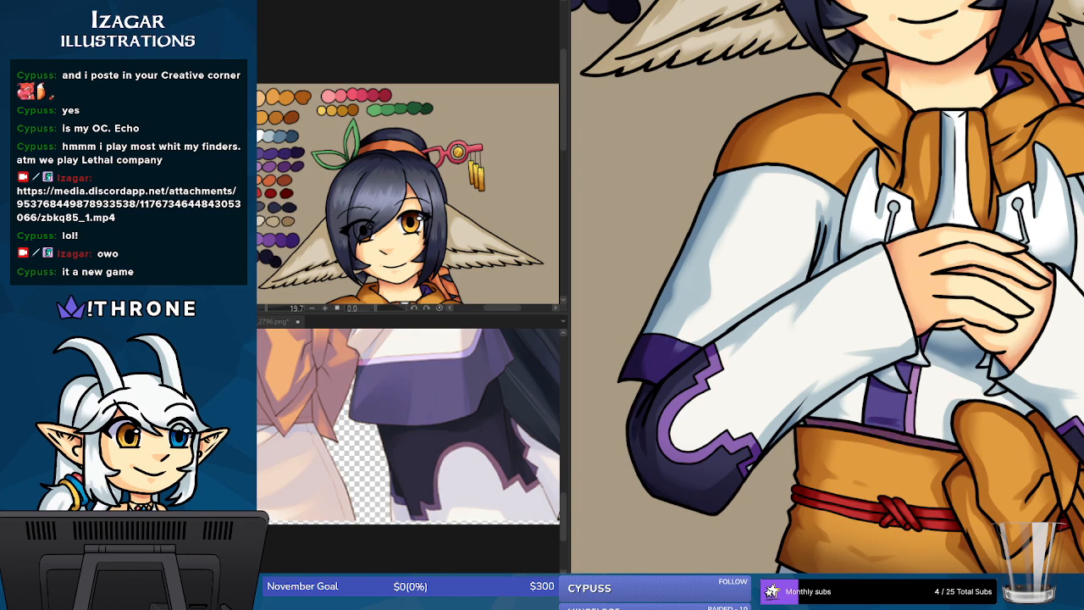
- Show the colour swatches again and add a light-to-dark row of plum purple swatches beside the pink row
{"action": "key", "text": "ctrl+minus"}
{"action": "key", "text": "ctrl+minus"}
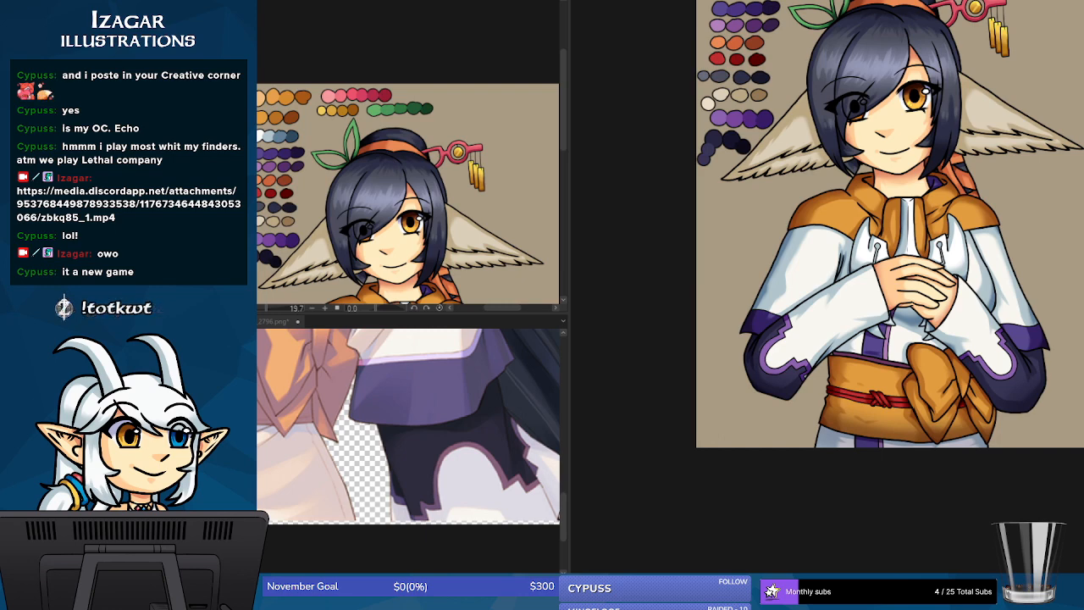
{"action": "scroll", "coordinate": [1058, 14], "scroll_direction": "up", "scroll_amount": 1}
{"action": "scroll", "coordinate": [889, 254], "scroll_direction": "up", "scroll_amount": 1}
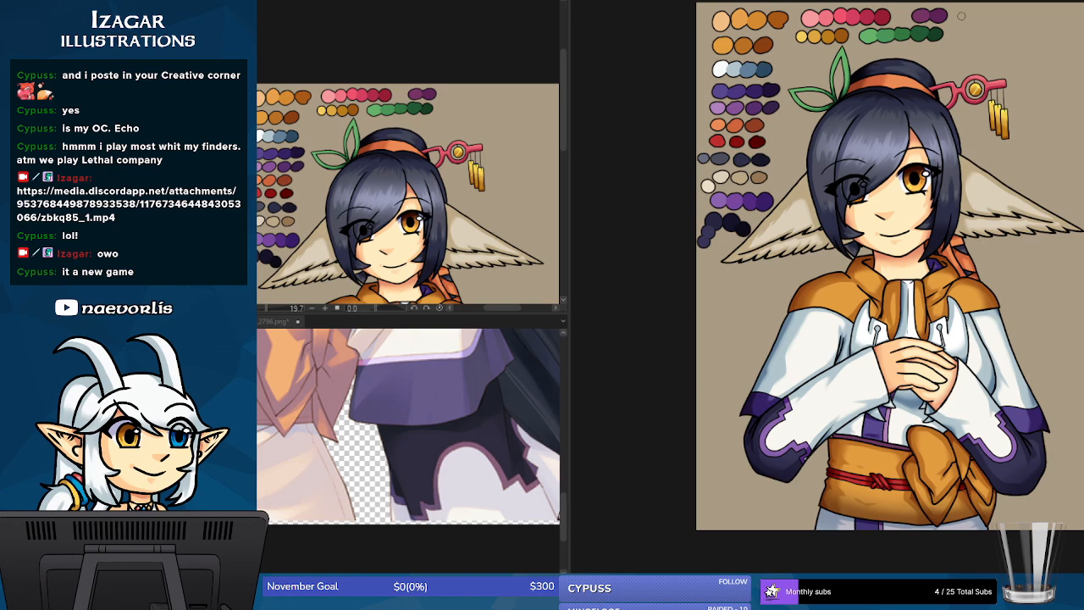
{"action": "left_click_drag", "start_coordinate": [951, 15], "coordinate": [953, 13]}
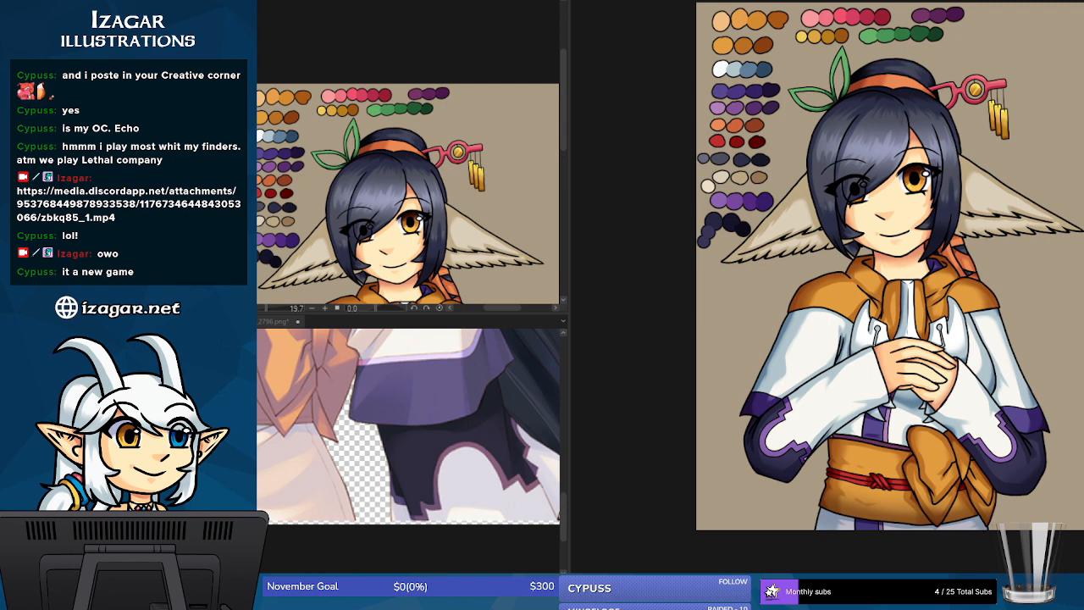
{"action": "left_click_drag", "start_coordinate": [967, 15], "coordinate": [972, 15]}
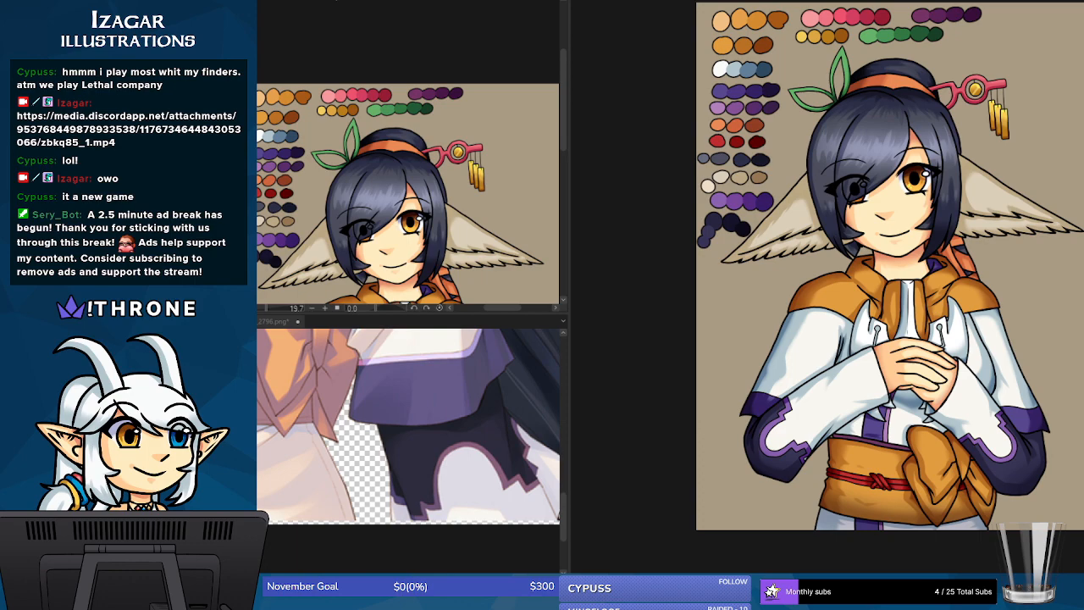
- Examine the sleeves, waist trim, sash and head close up, then the whole figure
{"action": "key", "text": "ctrl+plus"}
{"action": "key", "text": "ctrl+plus"}
{"action": "key", "text": "ctrl+plus"}
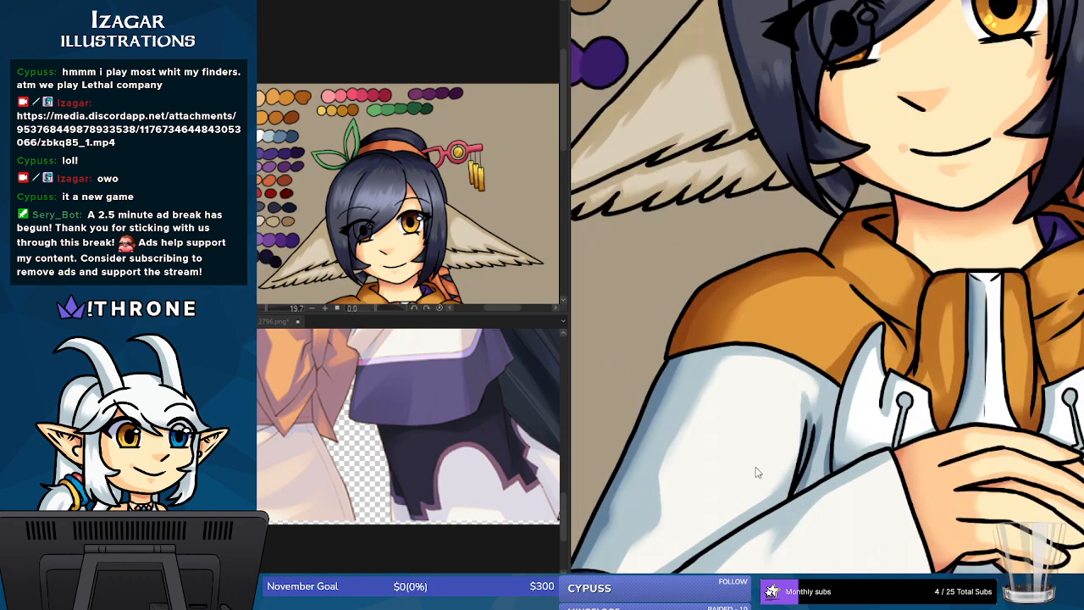
{"action": "scroll", "coordinate": [922, 329], "scroll_direction": "down", "scroll_amount": 10}
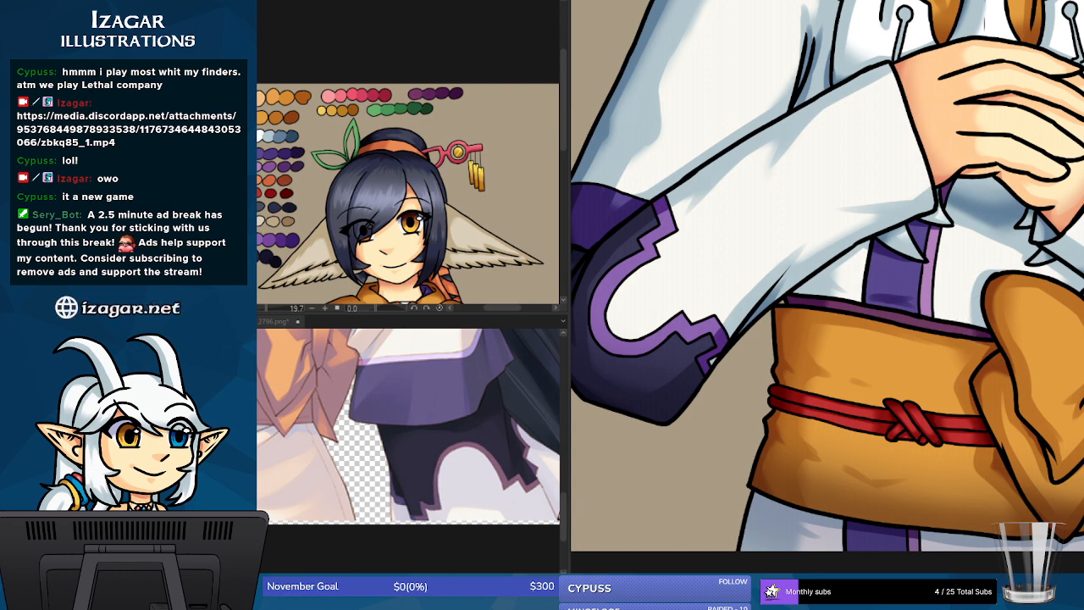
{"action": "scroll", "coordinate": [827, 286], "scroll_direction": "up", "scroll_amount": 3}
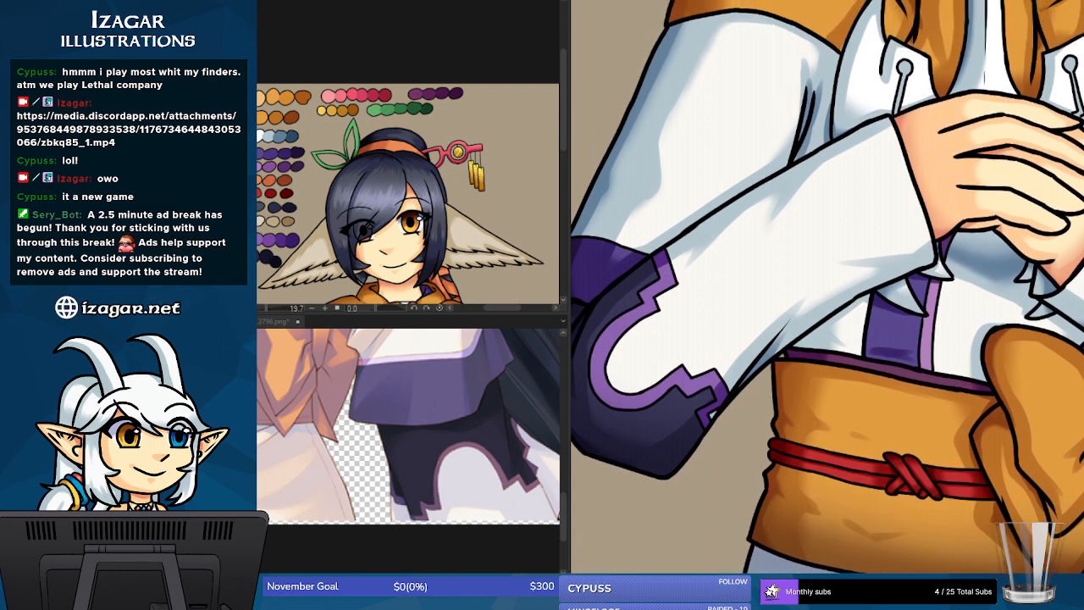
{"action": "scroll", "coordinate": [827, 286], "scroll_direction": "down", "scroll_amount": 2}
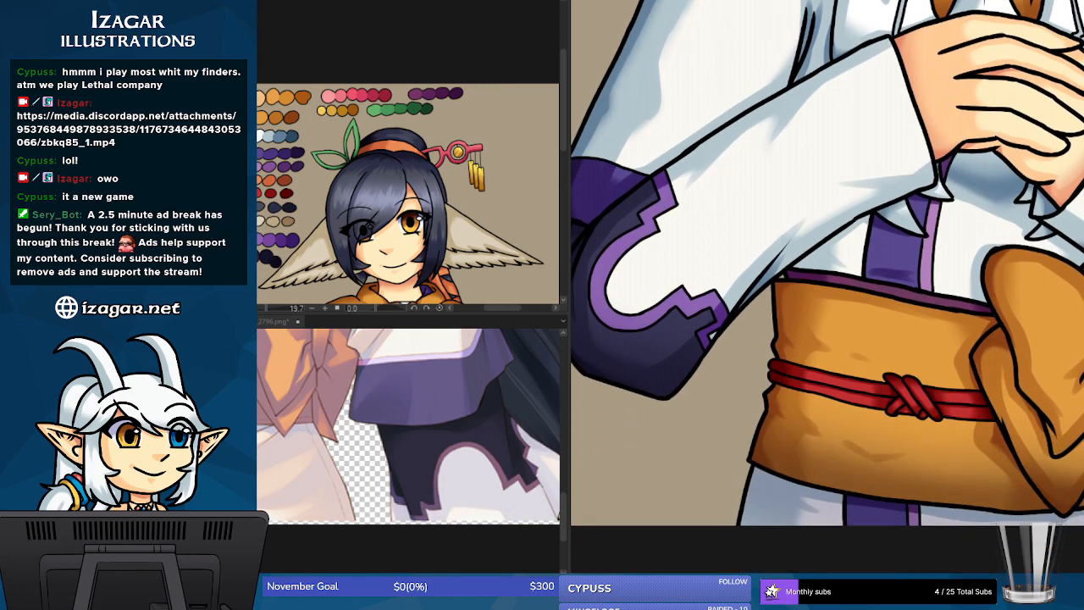
{"action": "scroll", "coordinate": [826, 287], "scroll_direction": "down", "scroll_amount": 3}
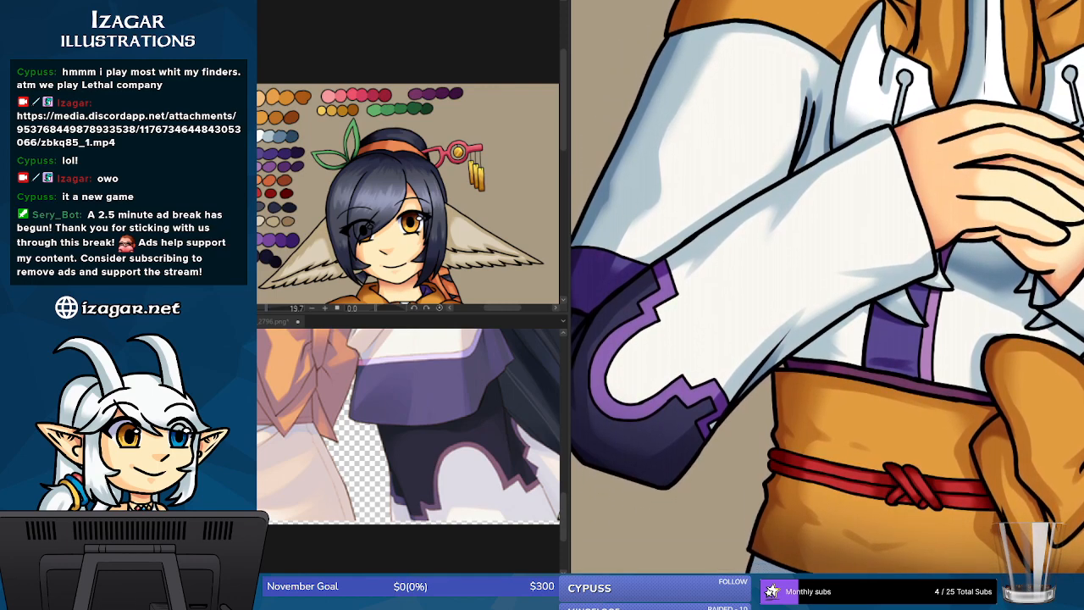
{"action": "scroll", "coordinate": [826, 286], "scroll_direction": "up", "scroll_amount": 10}
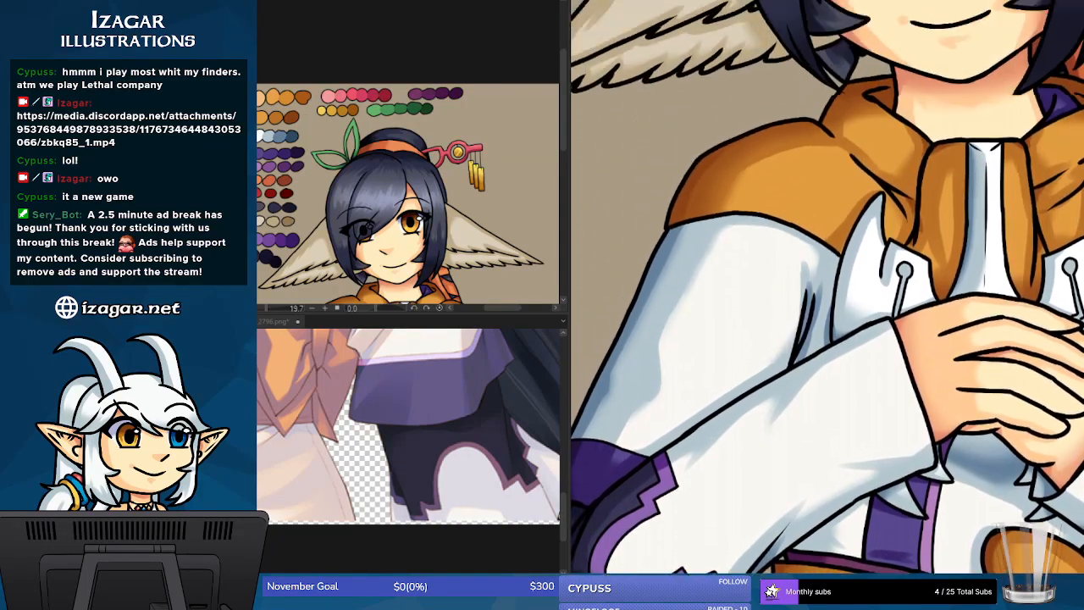
{"action": "scroll", "coordinate": [827, 287], "scroll_direction": "up", "scroll_amount": 10}
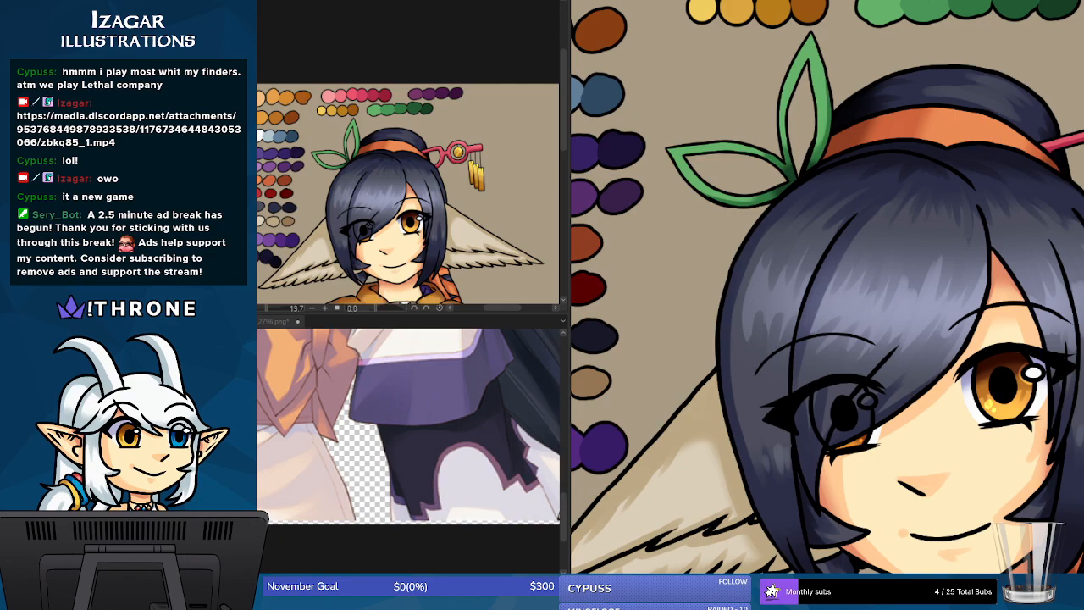
{"action": "scroll", "coordinate": [827, 288], "scroll_direction": "down", "scroll_amount": 3}
{"action": "scroll", "coordinate": [890, 305], "scroll_direction": "down", "scroll_amount": 3}
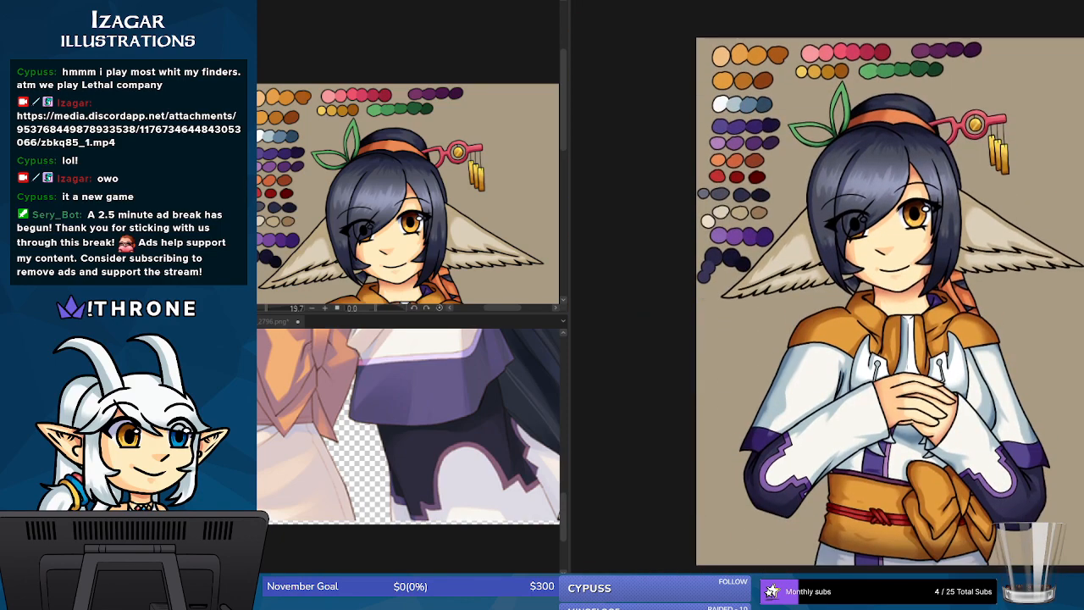
- Compare the clothing with and without its colours and shift the collar and shoulder cape to a brighter, more saturated orange
{"action": "key", "text": "ctrl+z"}
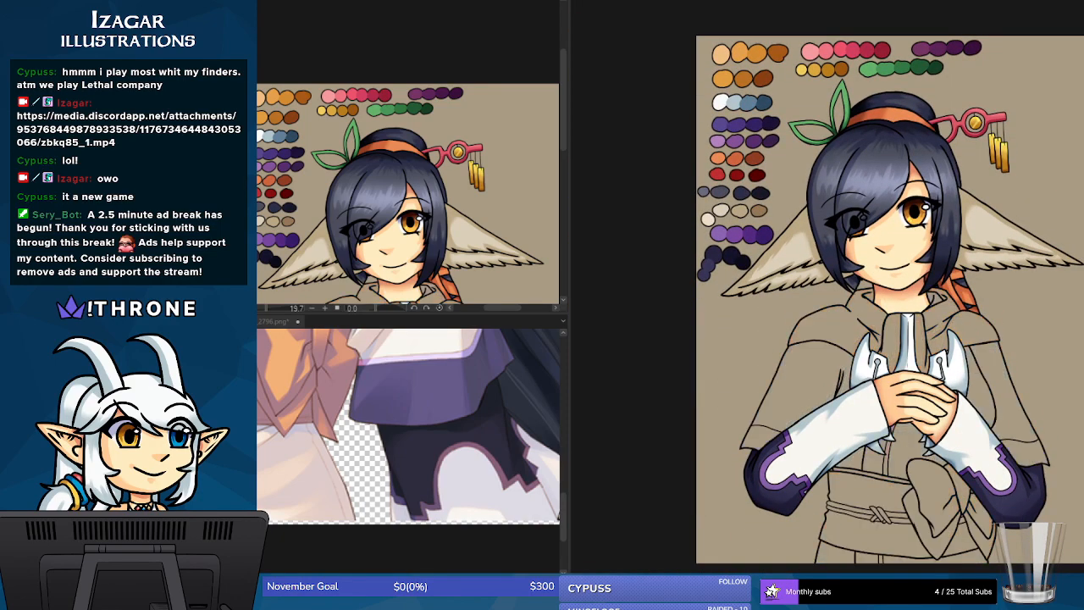
{"action": "key", "text": "ctrl+y"}
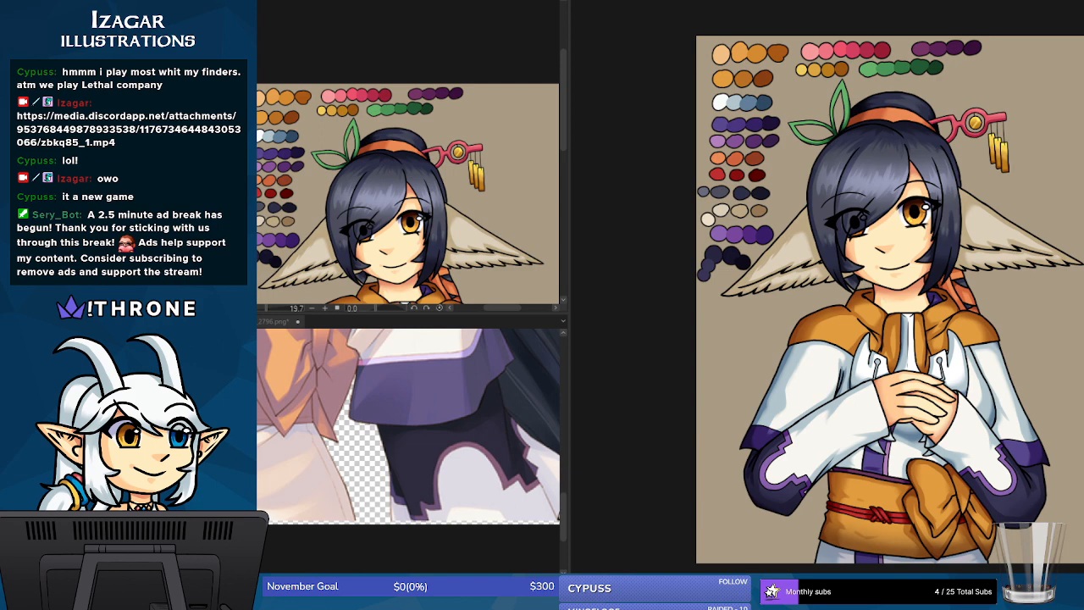
{"action": "key", "text": "ctrl+z"}
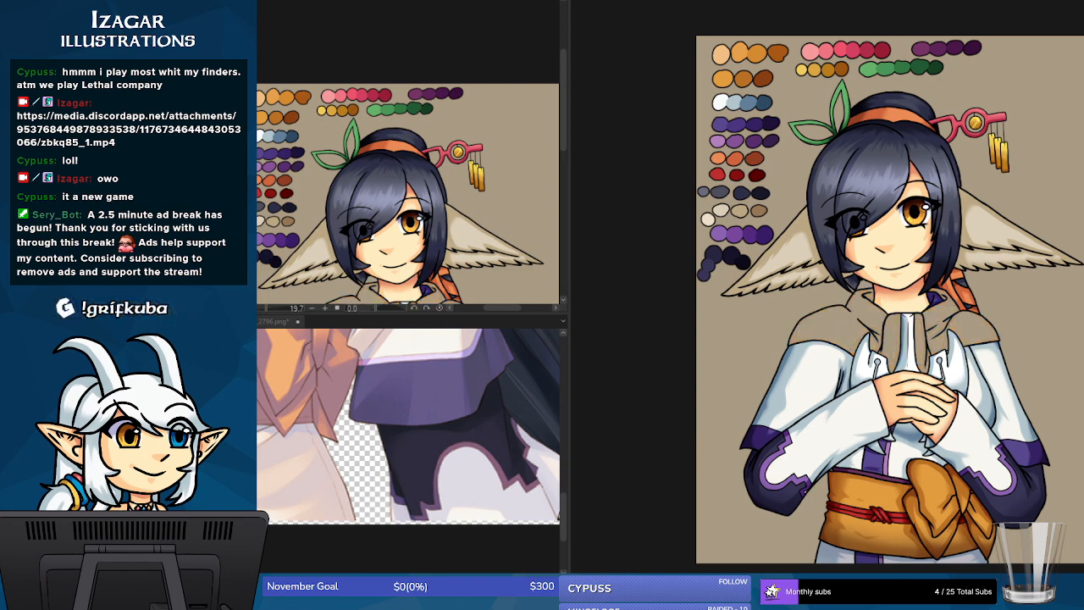
{"action": "key", "text": "ctrl+y"}
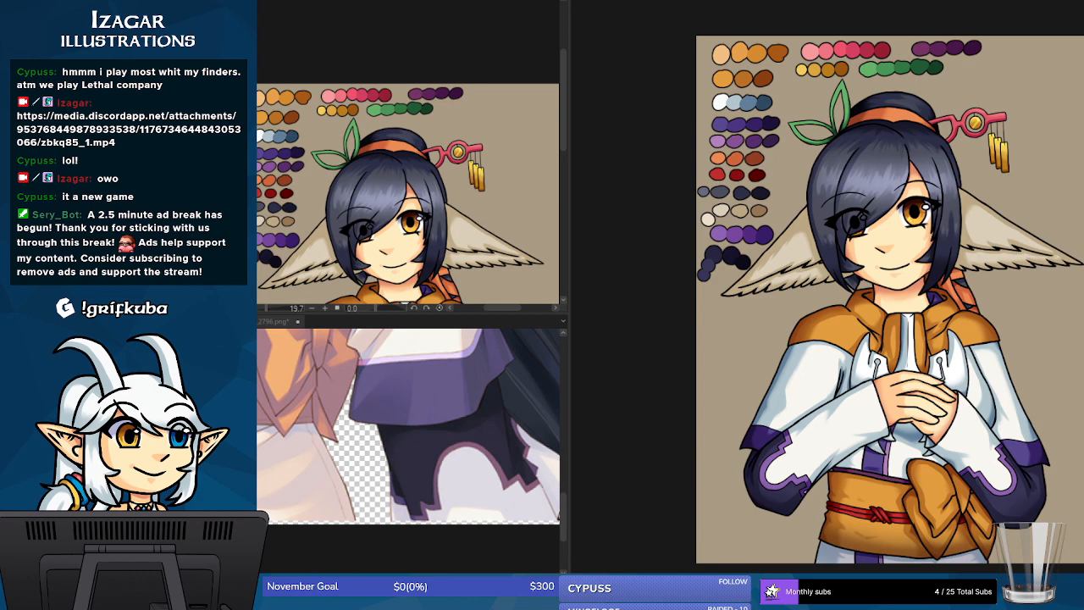
{"action": "key", "text": "ctrl+z"}
{"action": "key", "text": "ctrl+y"}
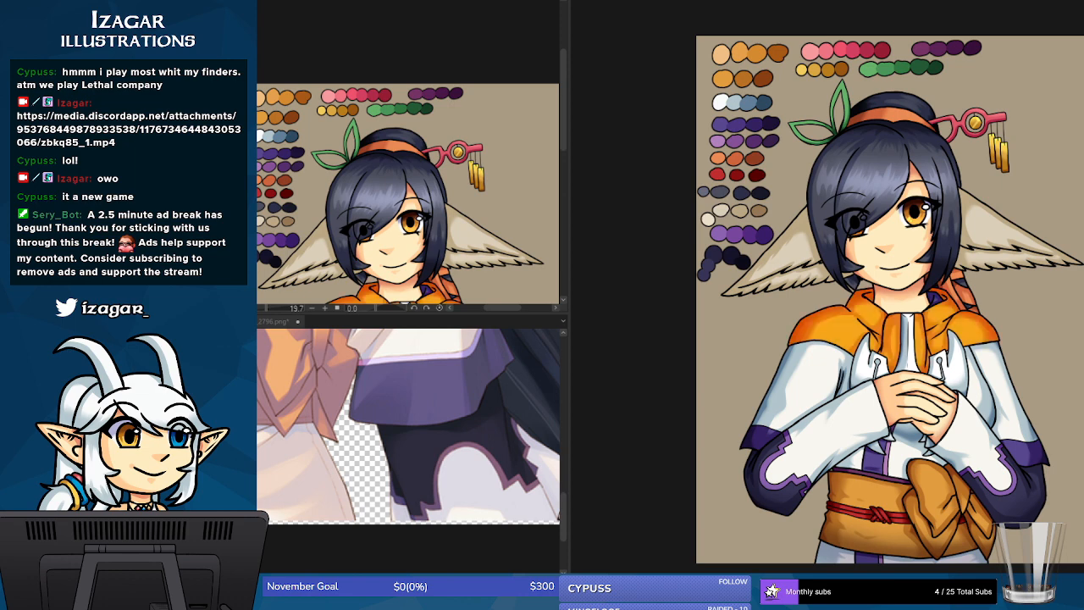
{"action": "key", "text": "ctrl+z"}
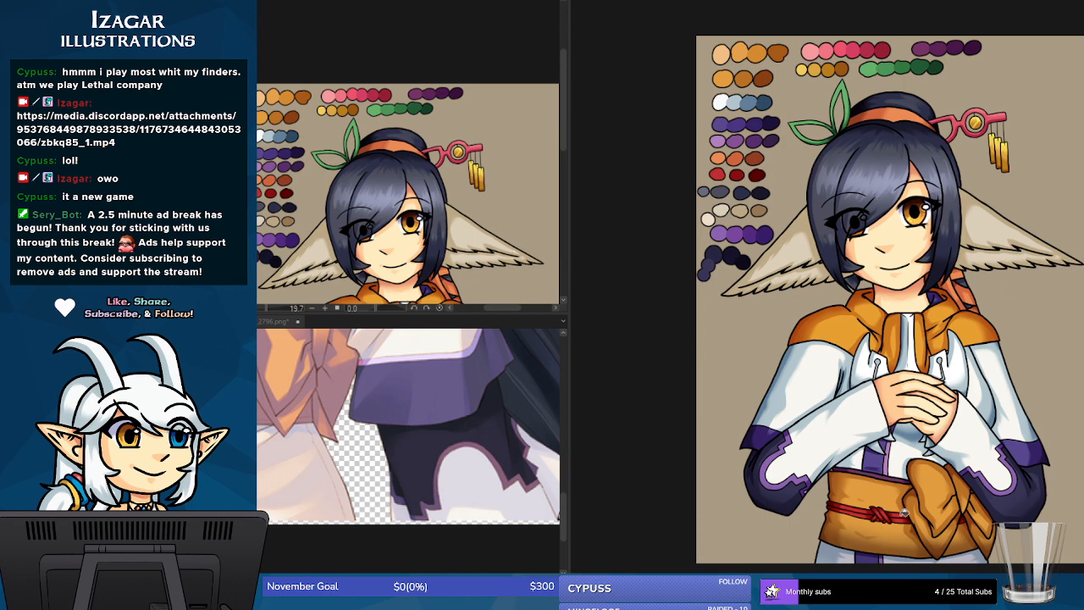
- Brighten the orange of the bow and waist sash to match the collar and shoulder cape
{"action": "key", "text": "ctrl+z"}
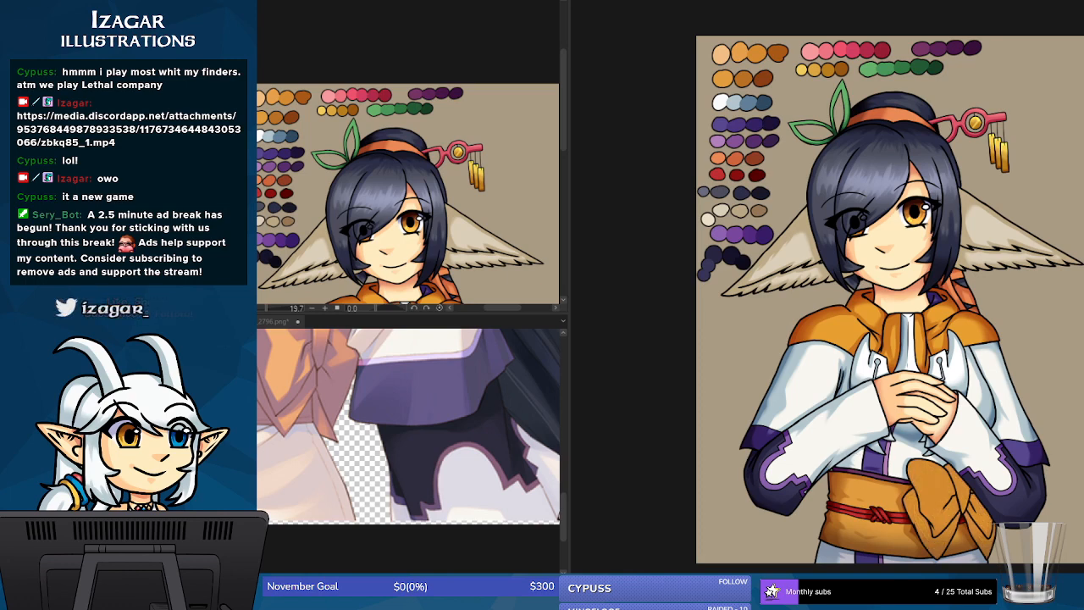
{"action": "key", "text": "ctrl+z"}
{"action": "key", "text": "ctrl+z"}
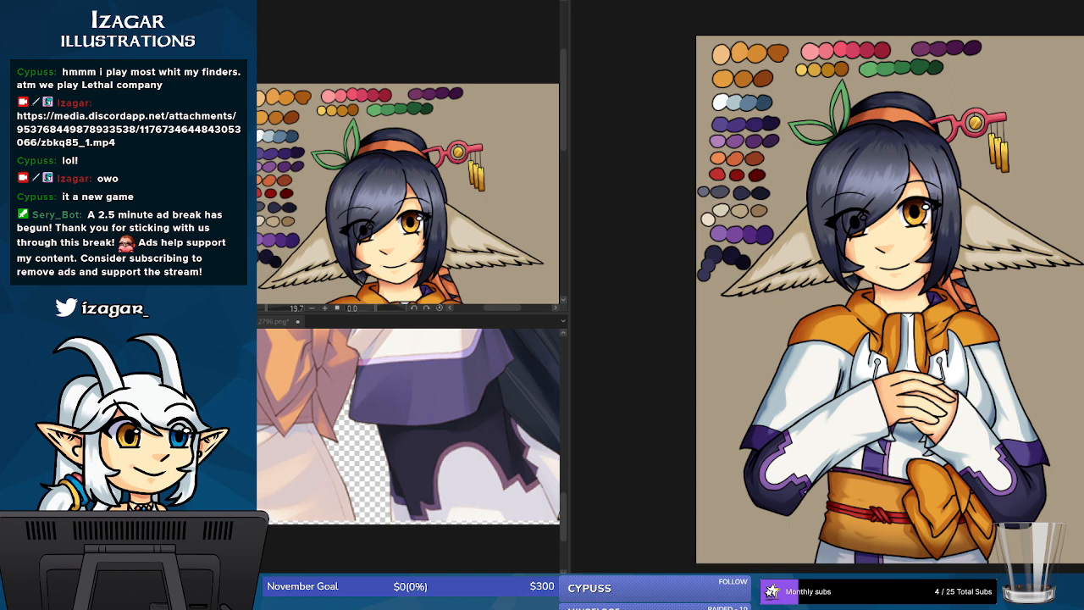
{"action": "key", "text": "ctrl+z"}
{"action": "key", "text": "ctrl+y"}
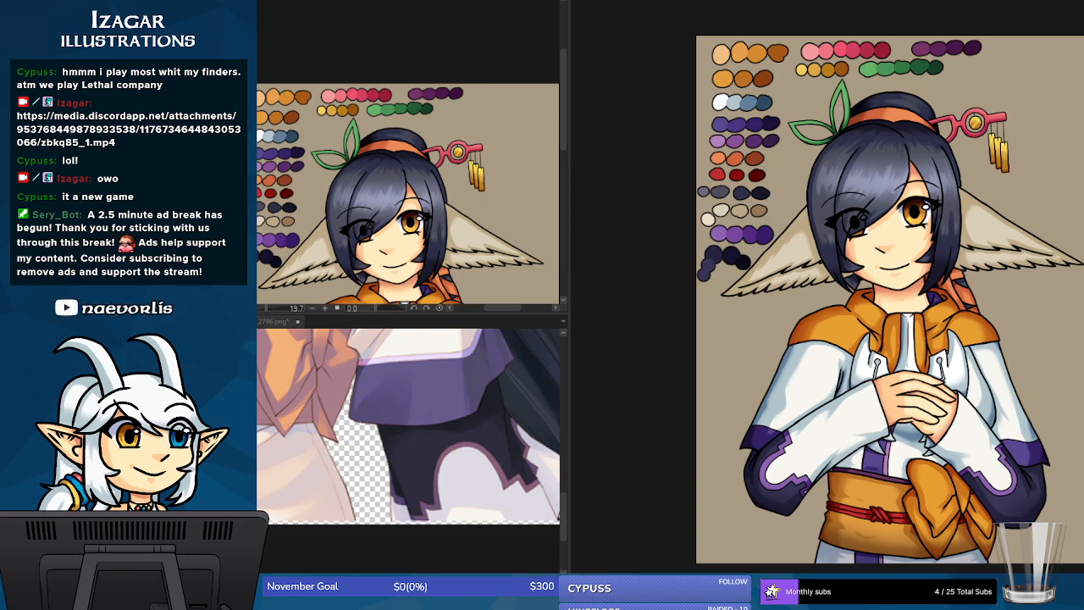
{"action": "key", "text": "ctrl+z"}
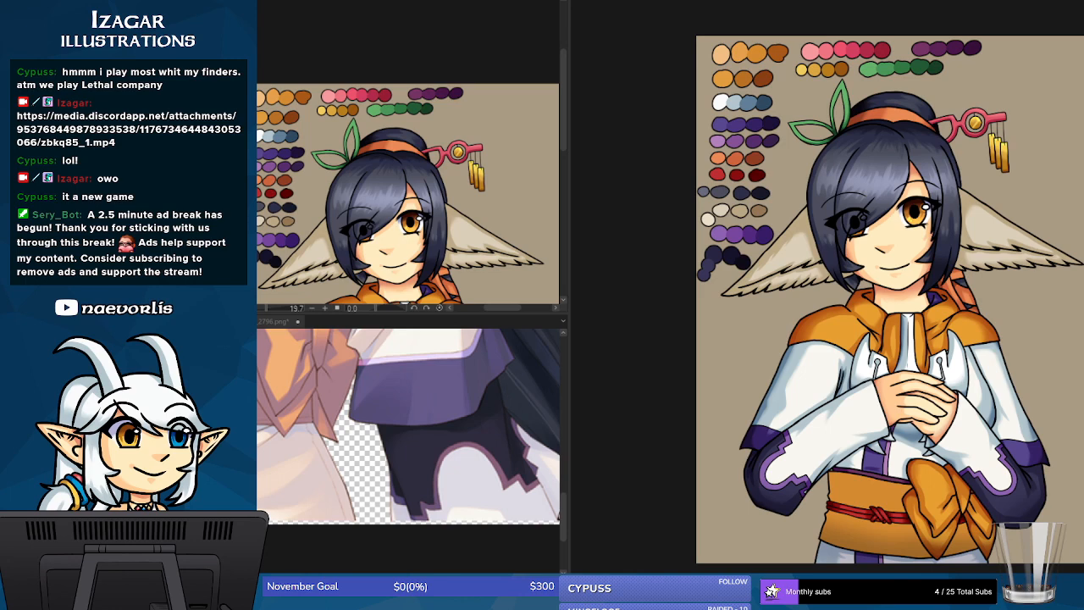
{"action": "key", "text": "ctrl+z"}
{"action": "key", "text": "ctrl+y"}
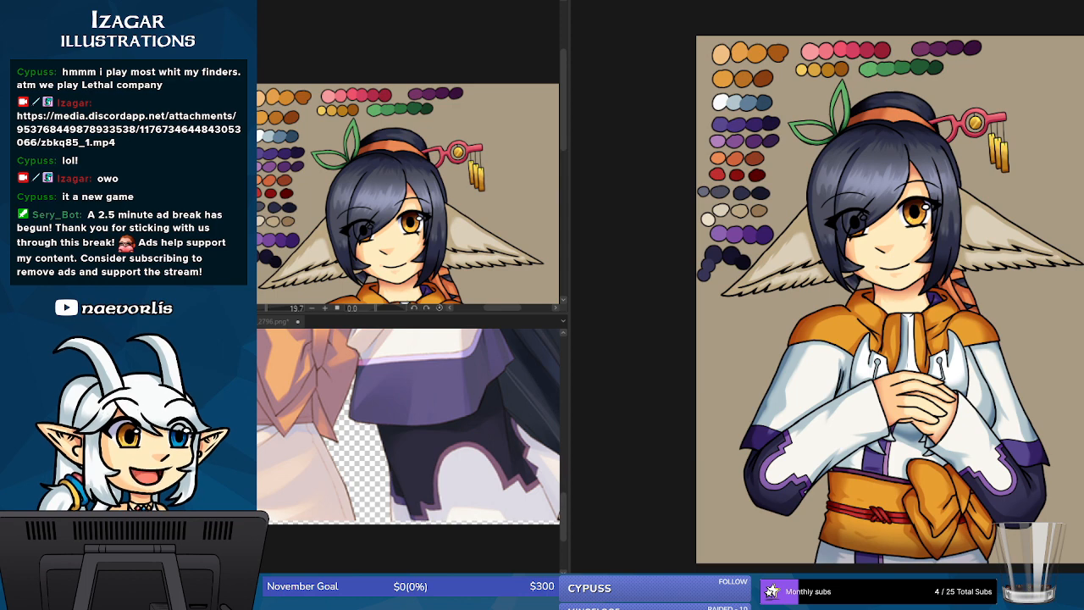
- Hide the colour swatches and inspect the face, collar and shoulder close up
{"action": "key", "text": "Delete"}
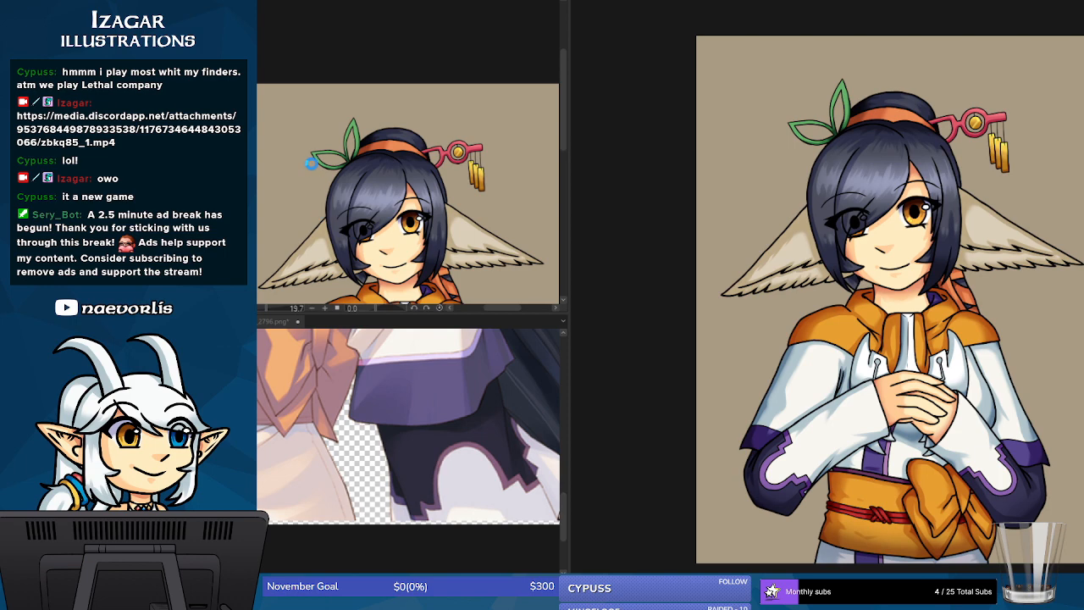
{"action": "key", "text": "ctrl+alt+0"}
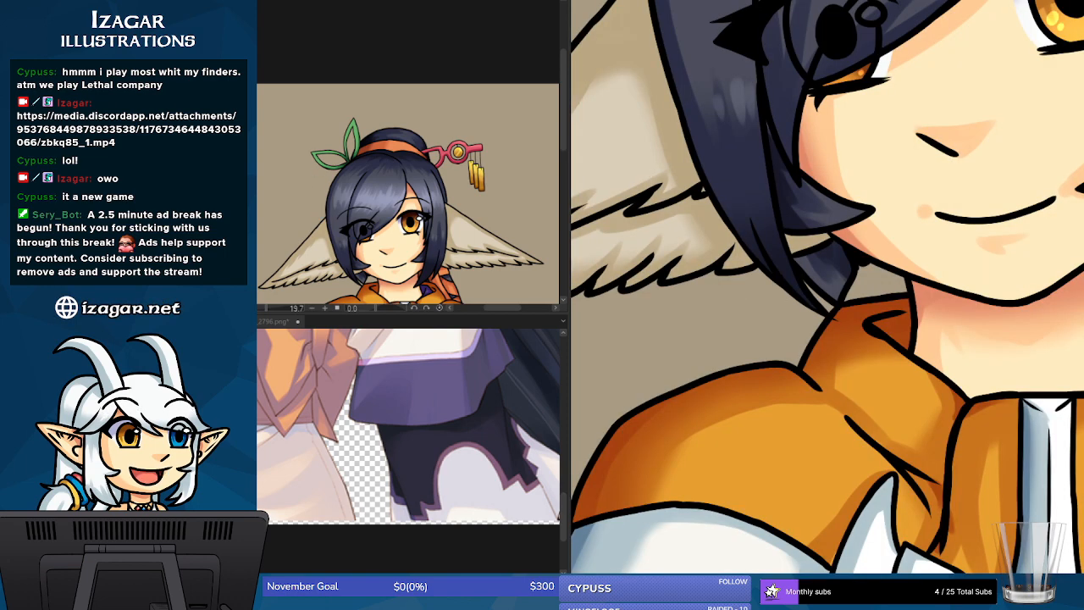
{"action": "key", "text": "ctrl+minus"}
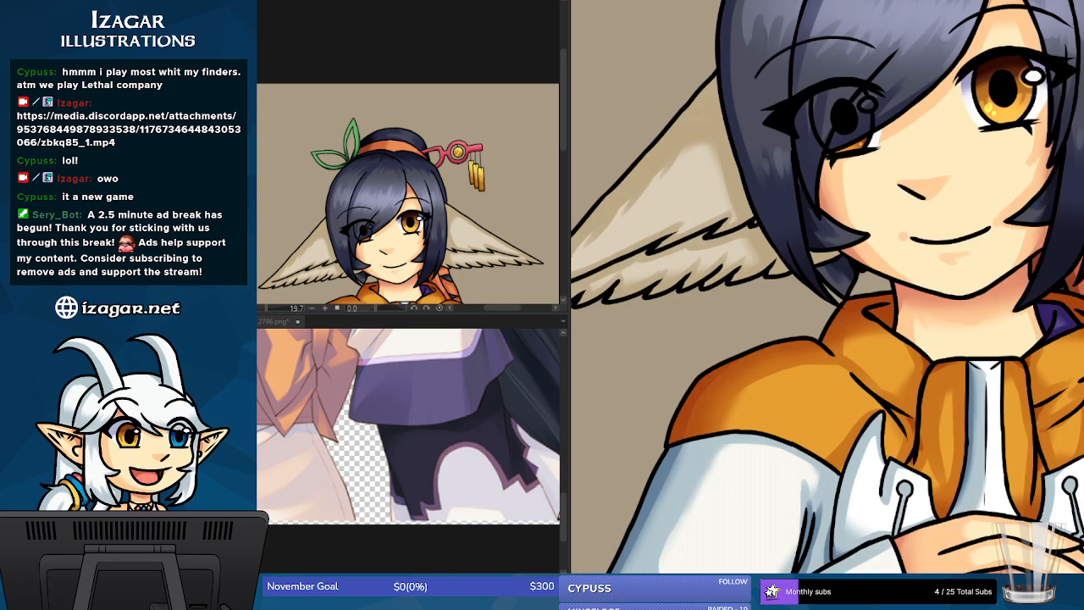
{"action": "key", "text": "ctrl+plus"}
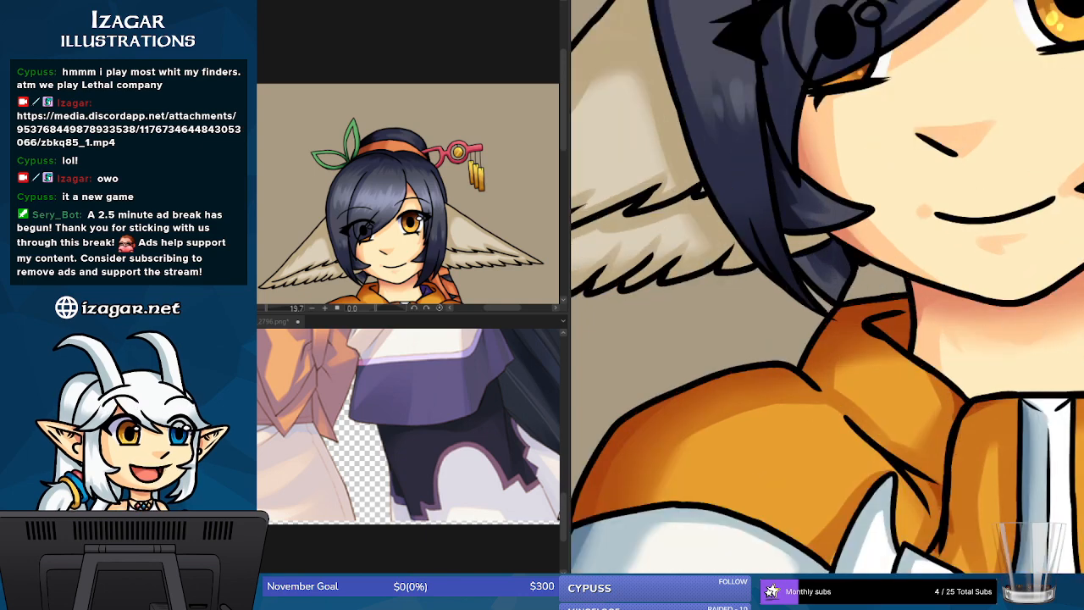
- Examine the side hair, the covered eye with its eyepatch and the adjoining wing close up for flaws
{"action": "scroll", "coordinate": [827, 288], "scroll_direction": "up", "scroll_amount": 3}
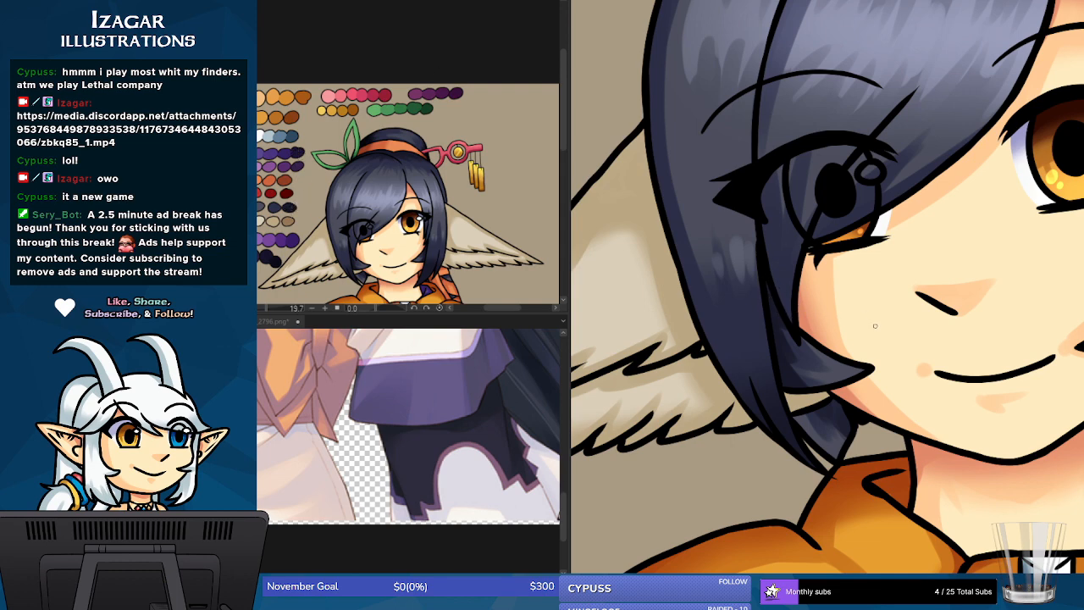
{"action": "scroll", "coordinate": [862, 285], "scroll_direction": "up", "scroll_amount": 7}
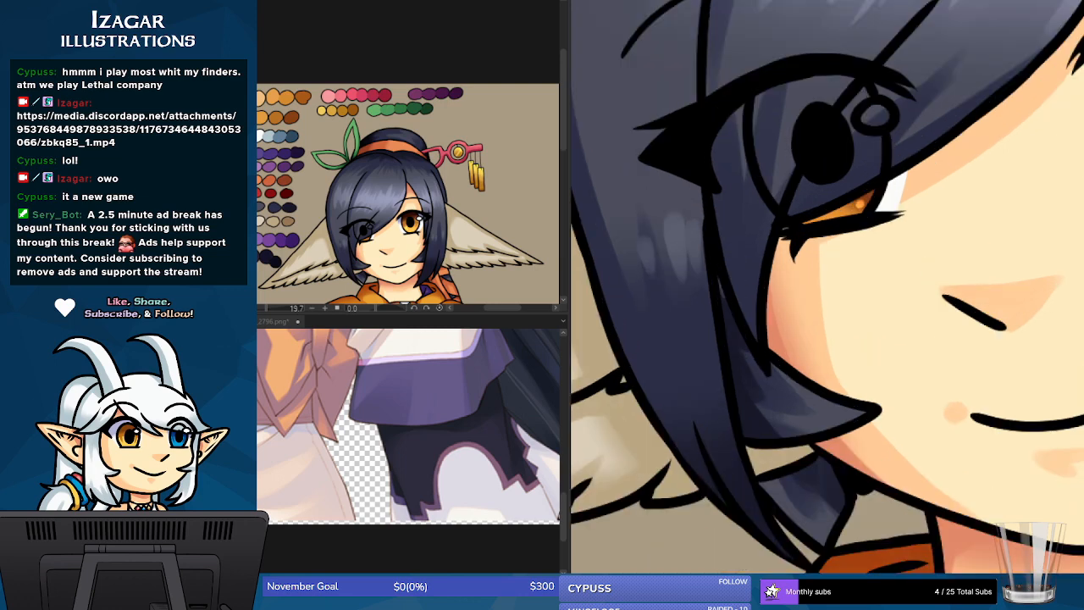
{"action": "scroll", "coordinate": [906, 326], "scroll_direction": "left", "scroll_amount": 5}
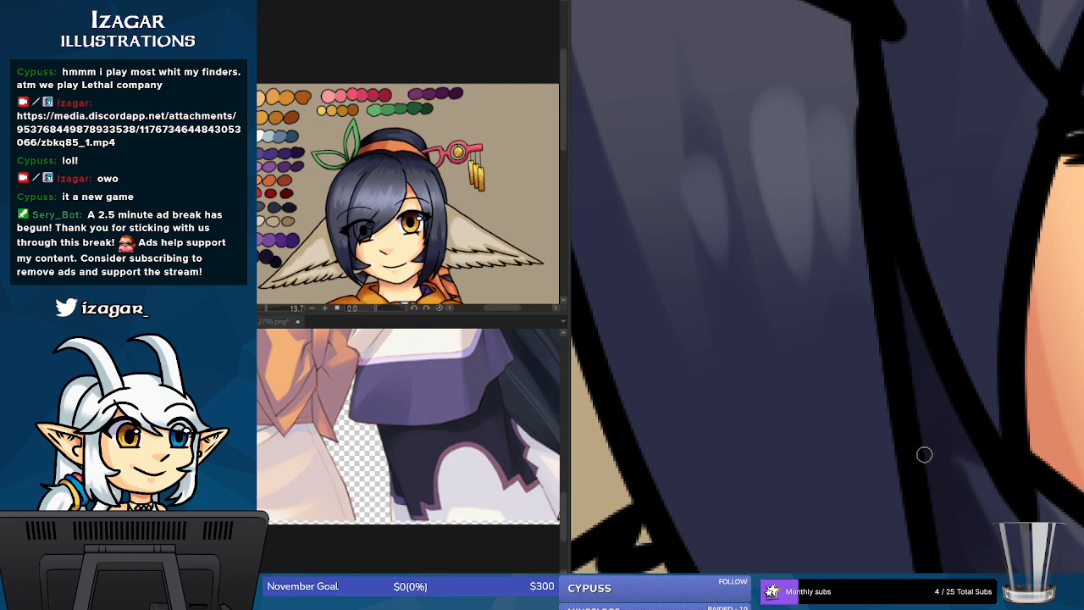
{"action": "scroll", "coordinate": [851, 328], "scroll_direction": "down", "scroll_amount": 8}
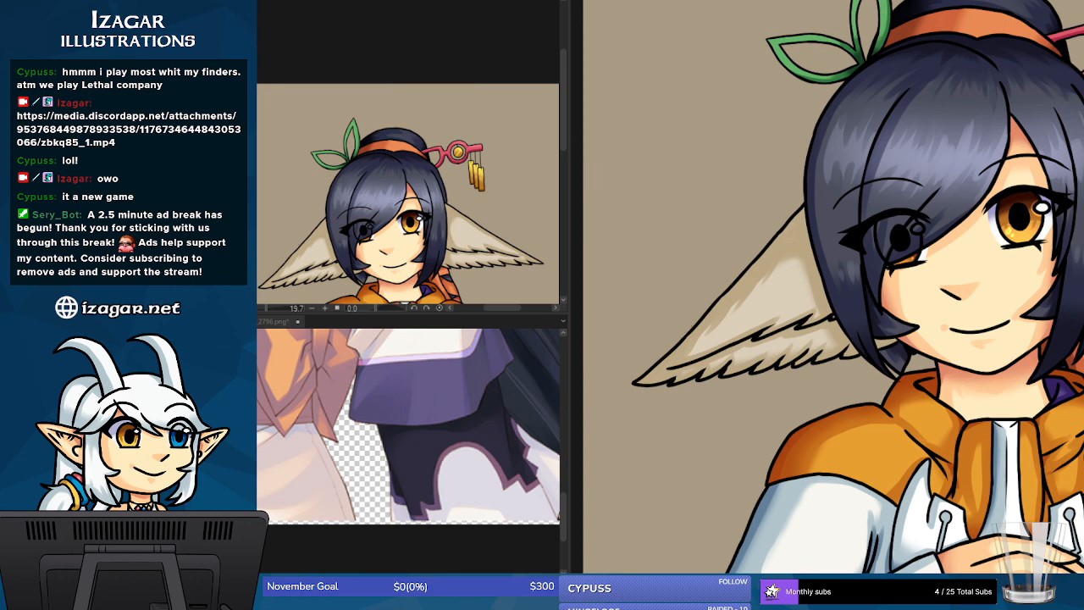
{"action": "key", "text": "ctrl+plus"}
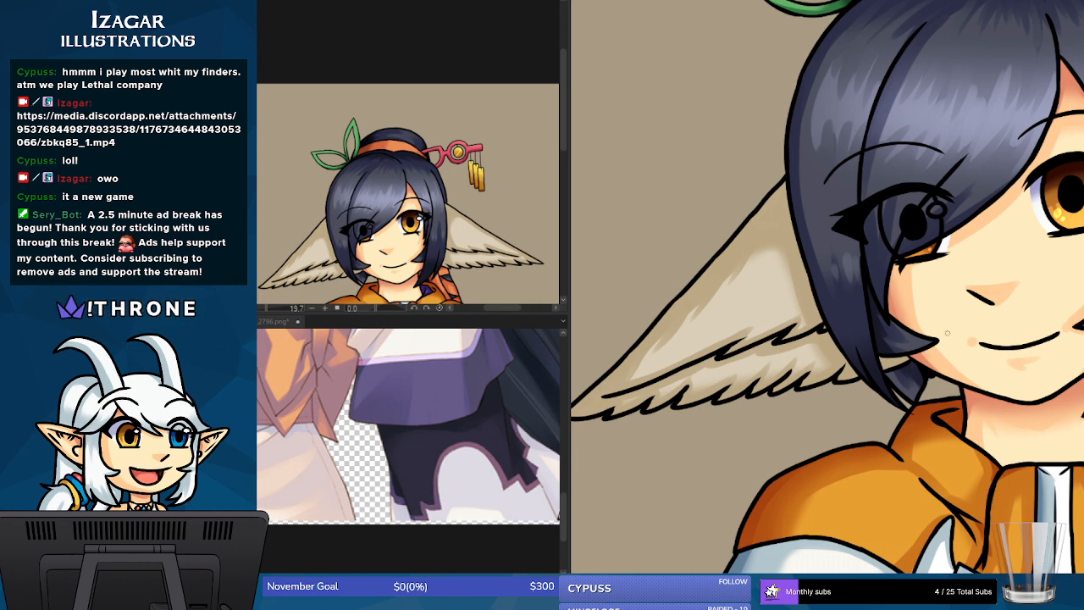
{"action": "scroll", "coordinate": [847, 285], "scroll_direction": "up", "scroll_amount": 2}
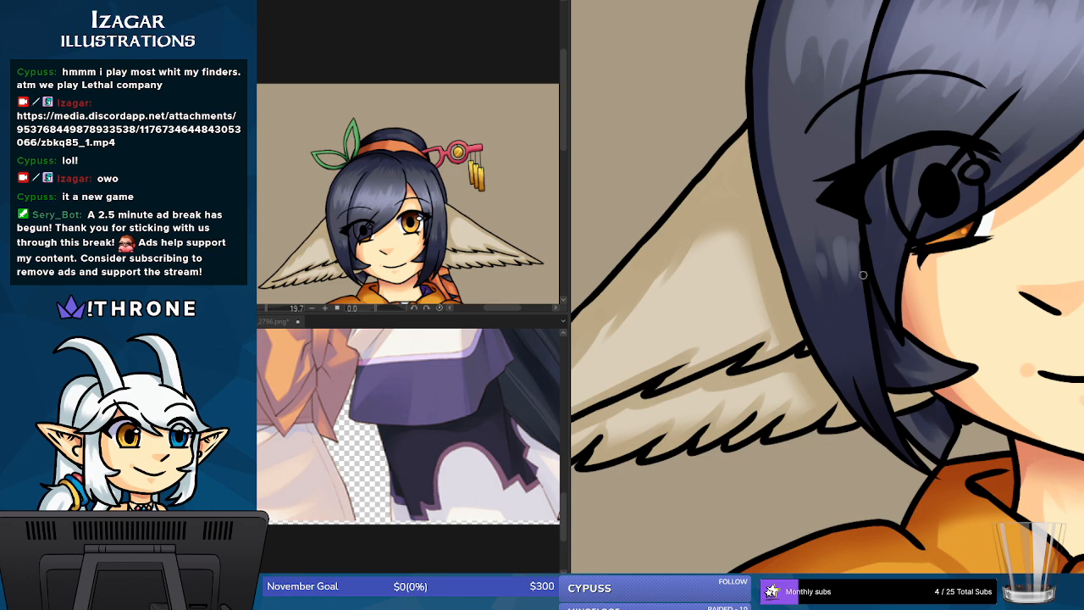
{"action": "scroll", "coordinate": [847, 360], "scroll_direction": "up", "scroll_amount": 2}
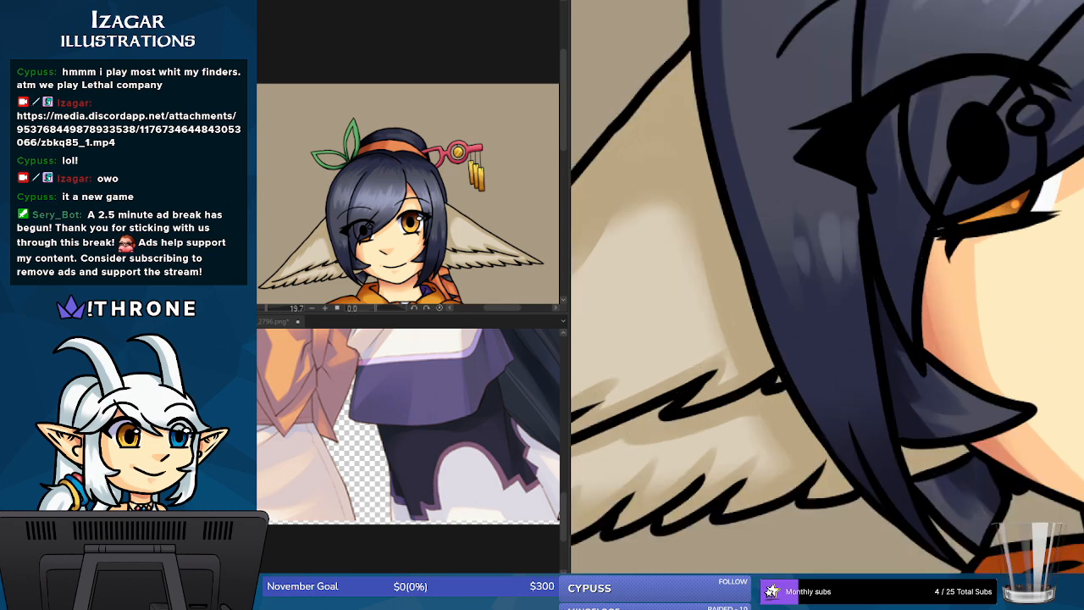
{"action": "left_click_drag", "start_coordinate": [610, 313], "coordinate": [1043, 444]}
{"action": "left_click_drag", "start_coordinate": [1064, 508], "coordinate": [573, 389]}
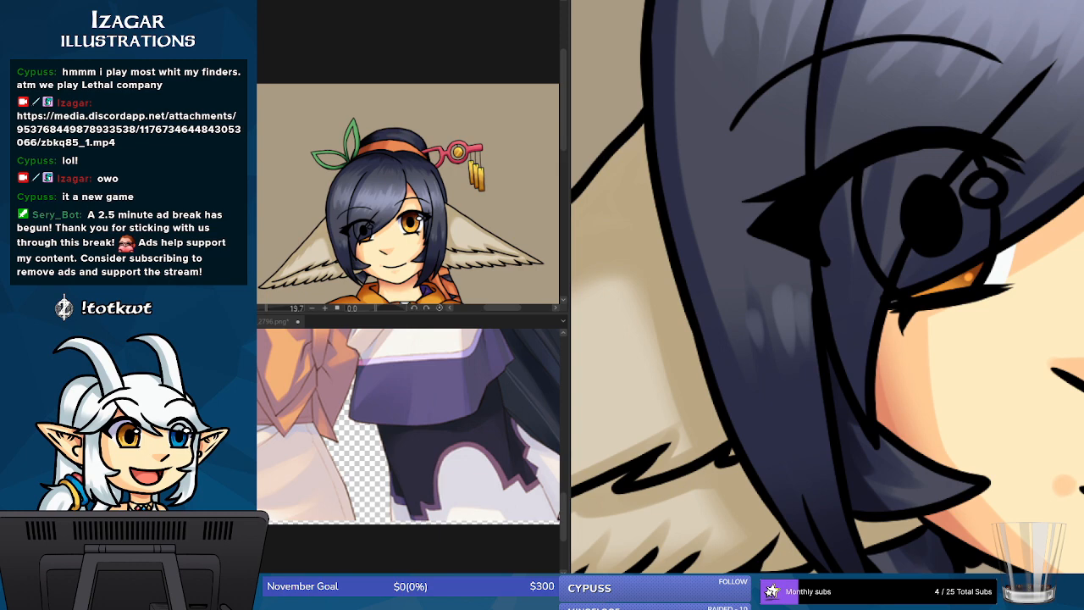
- Try a short black brush stroke inside the opening of the lower green leaf ornament and undo it
{"action": "left_click_drag", "start_coordinate": [847, 110], "coordinate": [859, 500]}
{"action": "left_click_drag", "start_coordinate": [847, 152], "coordinate": [856, 464]}
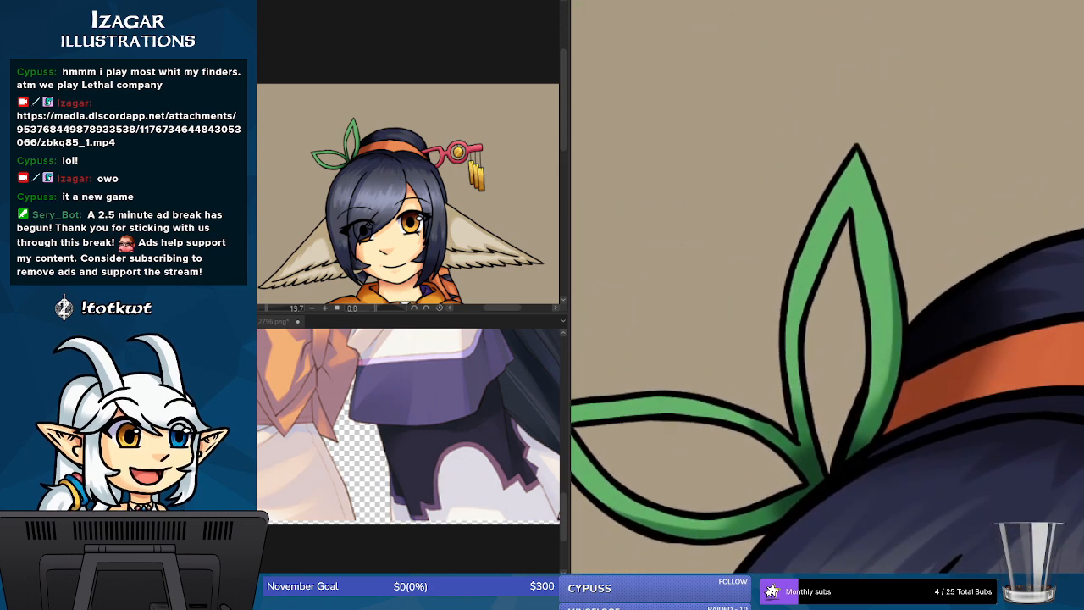
{"action": "left_click_drag", "start_coordinate": [966, 432], "coordinate": [966, 287]}
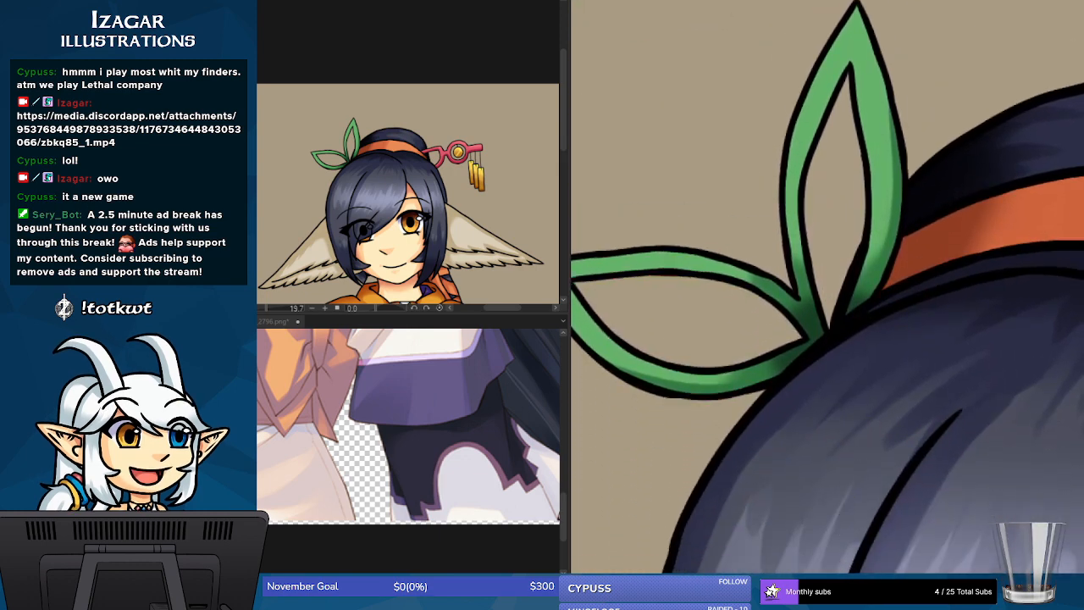
{"action": "left_click_drag", "start_coordinate": [762, 339], "coordinate": [926, 333]}
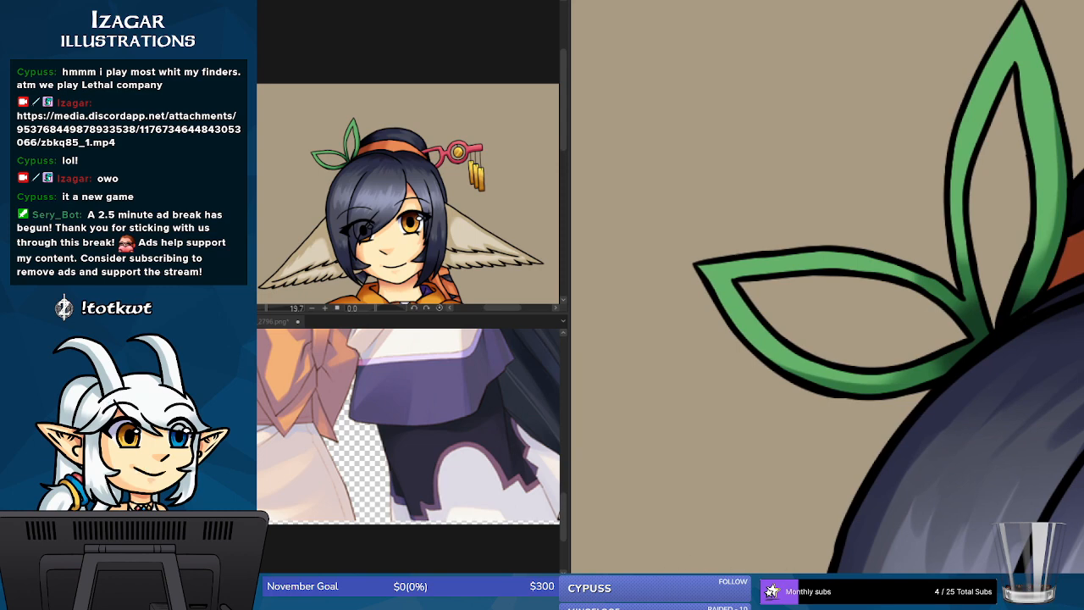
{"action": "left_click", "coordinate": [660, 579]}
{"action": "key", "text": "ctrl+plus"}
{"action": "key", "text": "ctrl+plus"}
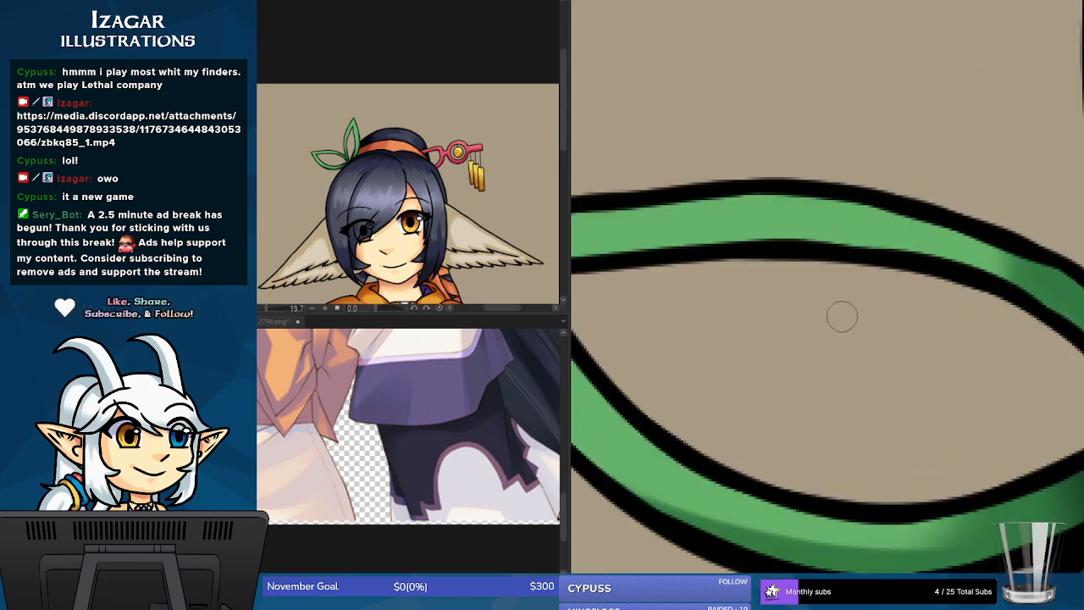
{"action": "mouse_move", "coordinate": [849, 352]}
{"action": "left_mouse_down"}
{"action": "mouse_move", "coordinate": [840, 437]}
{"action": "mouse_move", "coordinate": [850, 462]}
{"action": "left_mouse_up"}
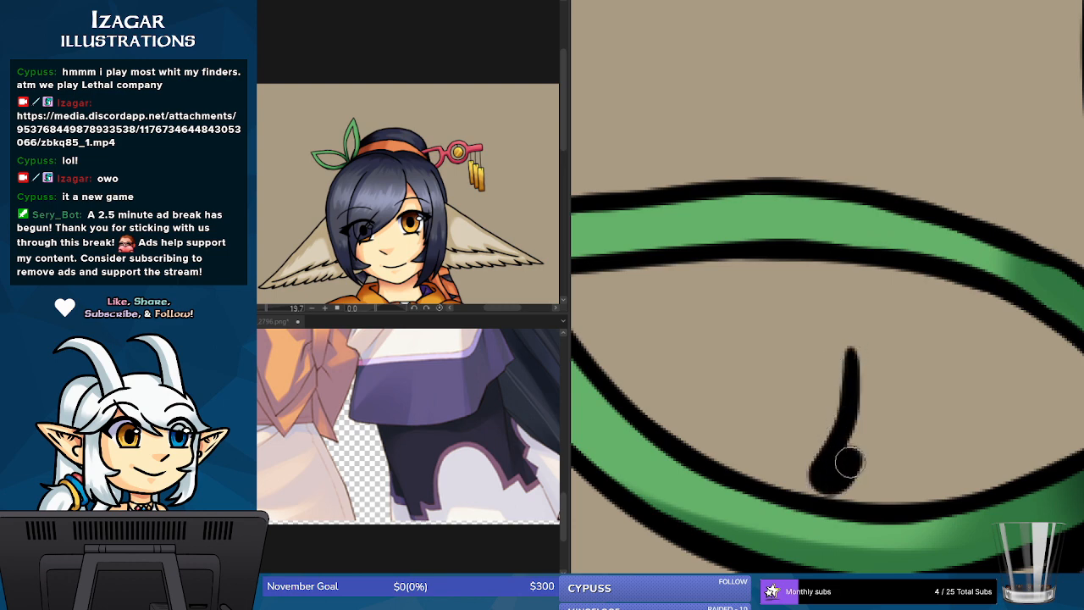
{"action": "key", "text": "ctrl+z"}
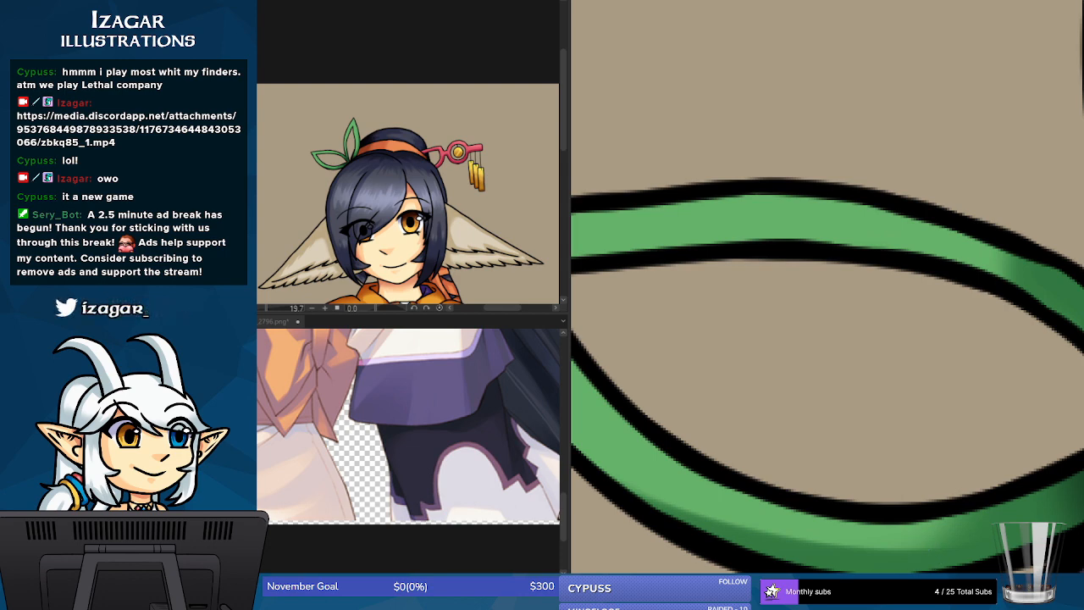
- Examine the green leaves, hair bun, orange headband, pink hairpin and hanging gold charms close up
{"action": "left_click_drag", "start_coordinate": [1051, 441], "coordinate": [726, 450]}
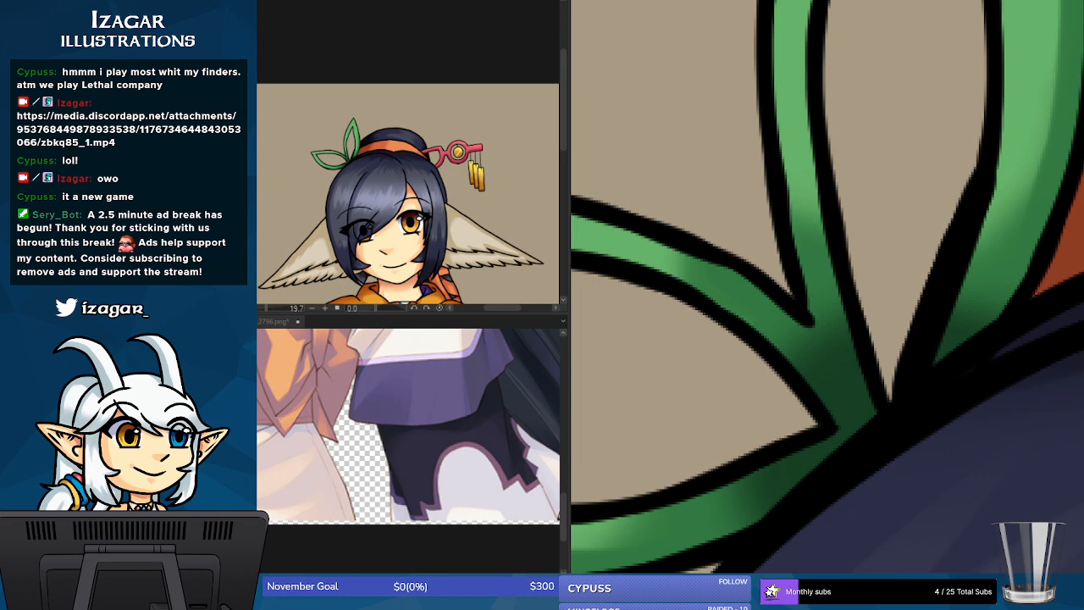
{"action": "scroll", "coordinate": [827, 288], "scroll_direction": "up", "scroll_amount": 10}
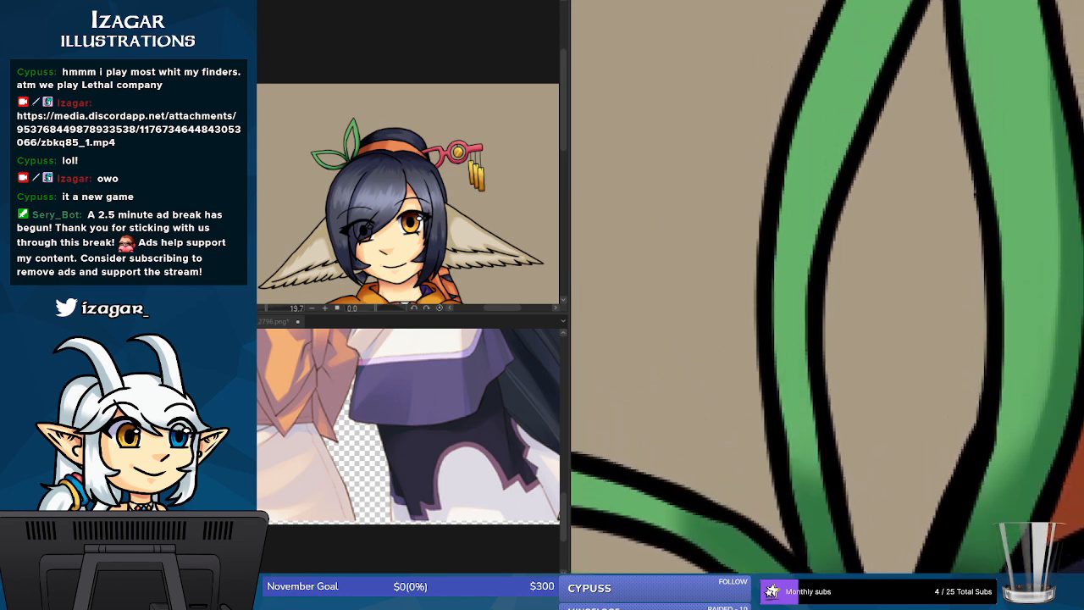
{"action": "scroll", "coordinate": [827, 288], "scroll_direction": "down", "scroll_amount": 10}
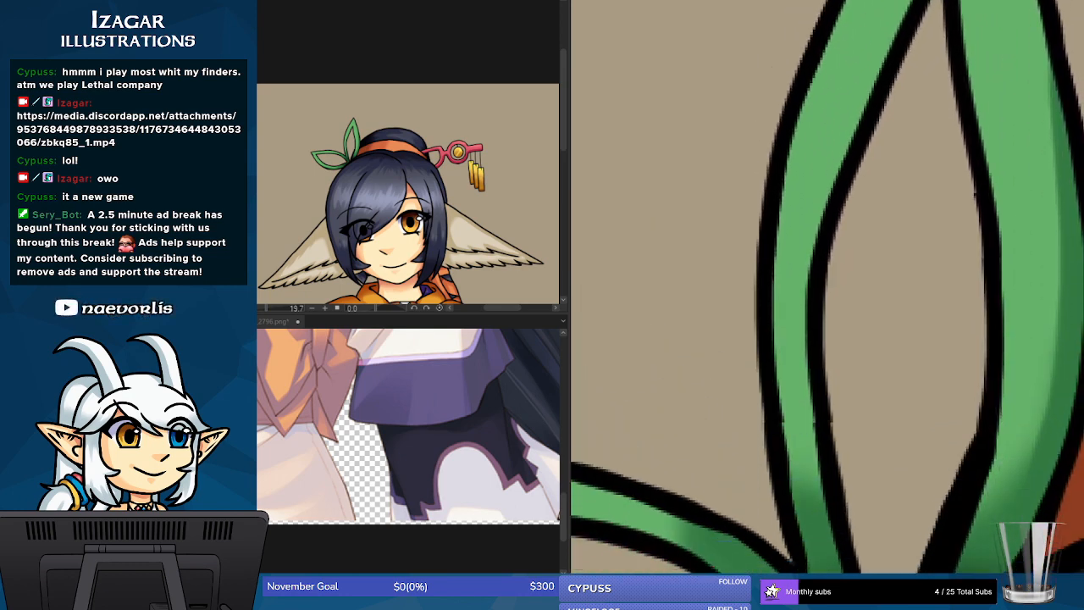
{"action": "scroll", "coordinate": [826, 288], "scroll_direction": "up", "scroll_amount": 2}
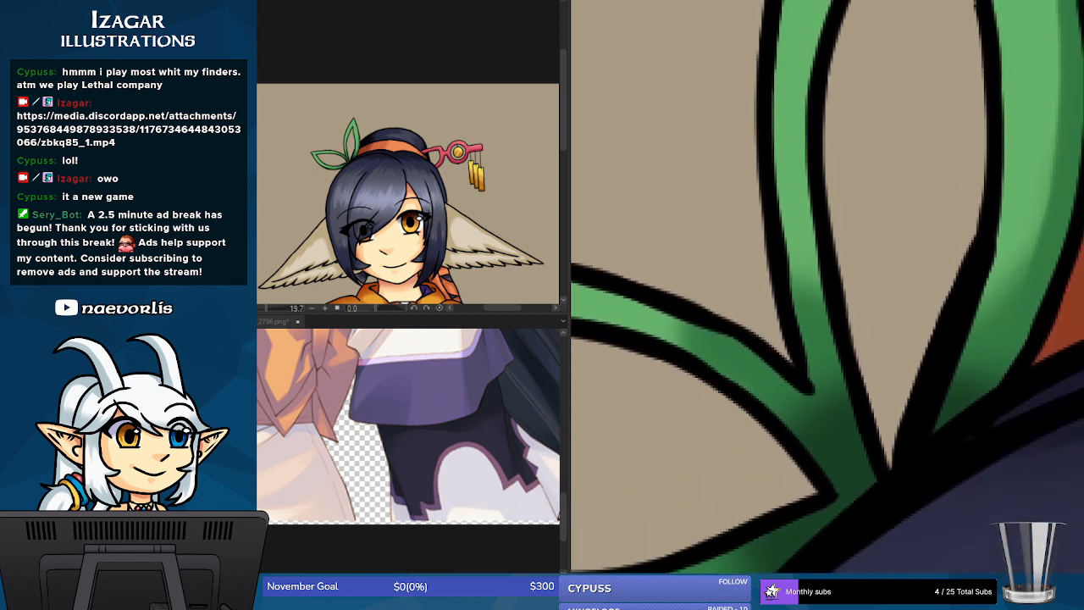
{"action": "scroll", "coordinate": [827, 288], "scroll_direction": "down", "scroll_amount": 5}
{"action": "scroll", "coordinate": [827, 288], "scroll_direction": "right", "scroll_amount": 1}
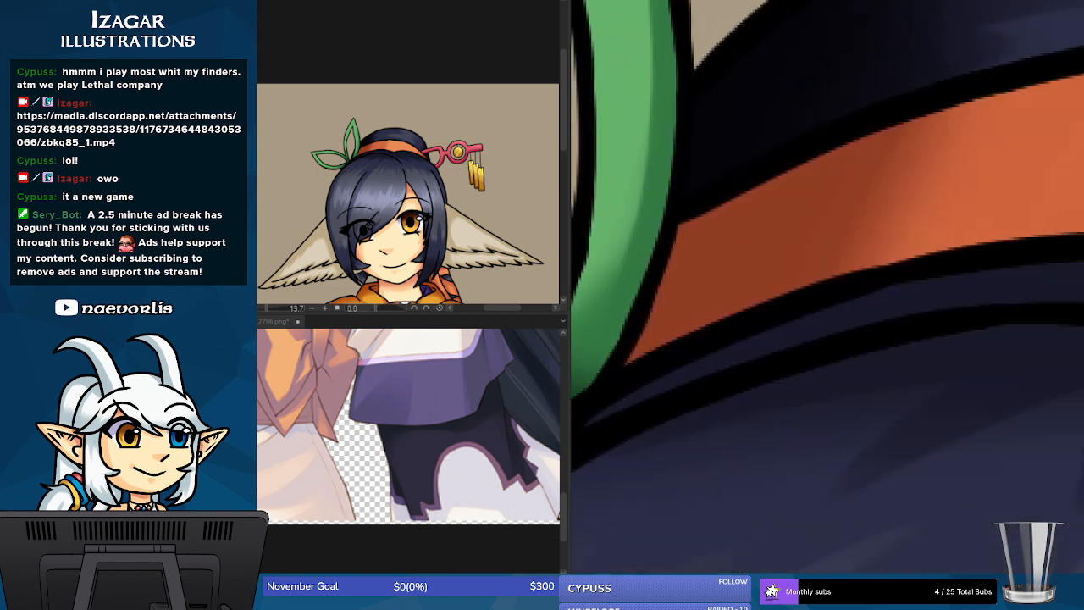
{"action": "scroll", "coordinate": [827, 288], "scroll_direction": "up", "scroll_amount": 5}
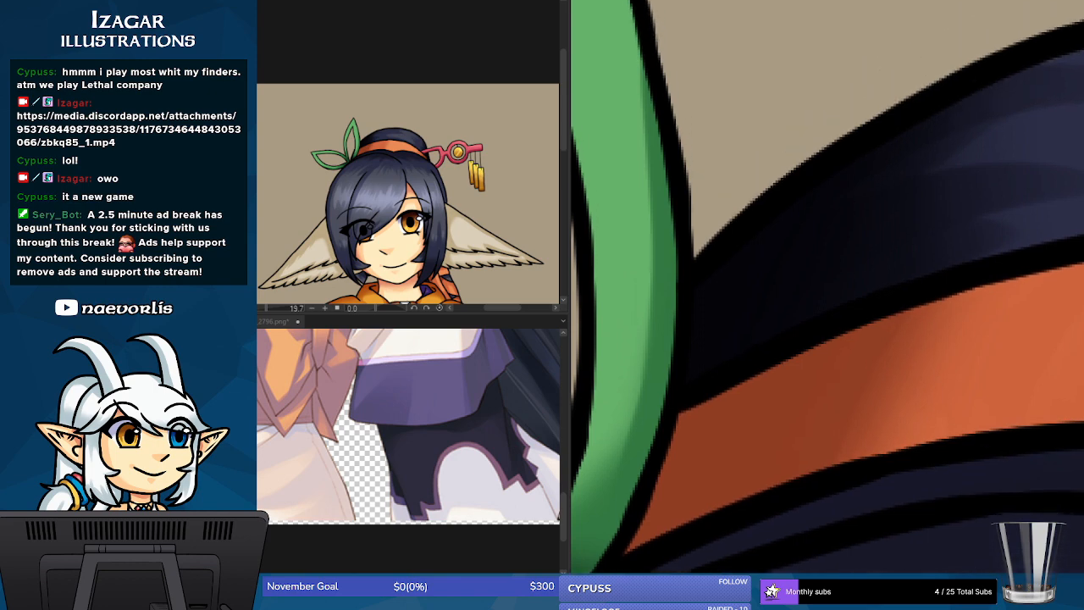
{"action": "scroll", "coordinate": [826, 288], "scroll_direction": "up", "scroll_amount": 2}
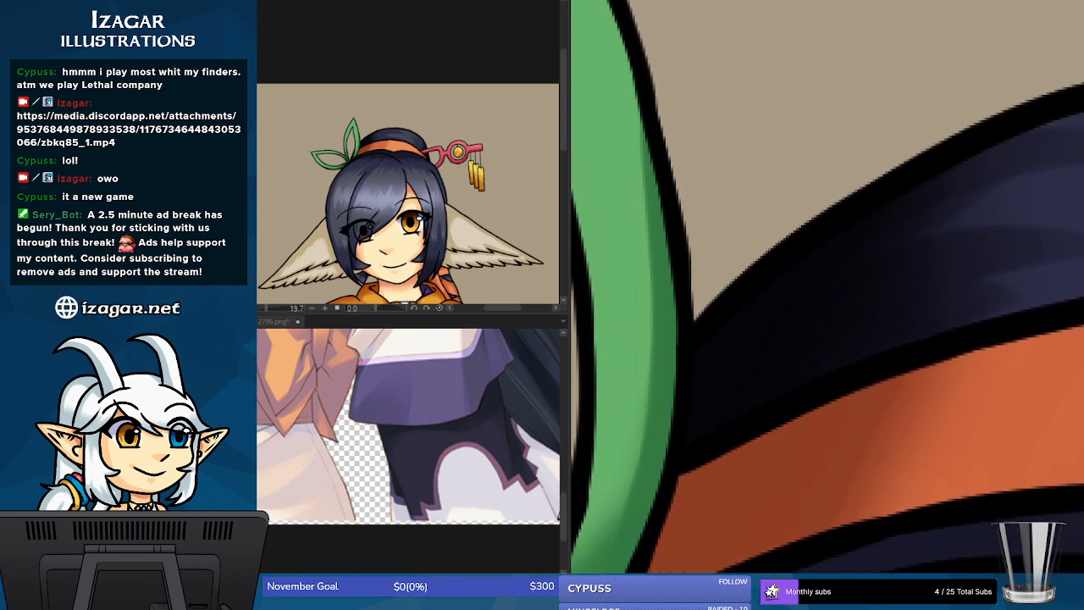
{"action": "scroll", "coordinate": [826, 288], "scroll_direction": "right", "scroll_amount": 8}
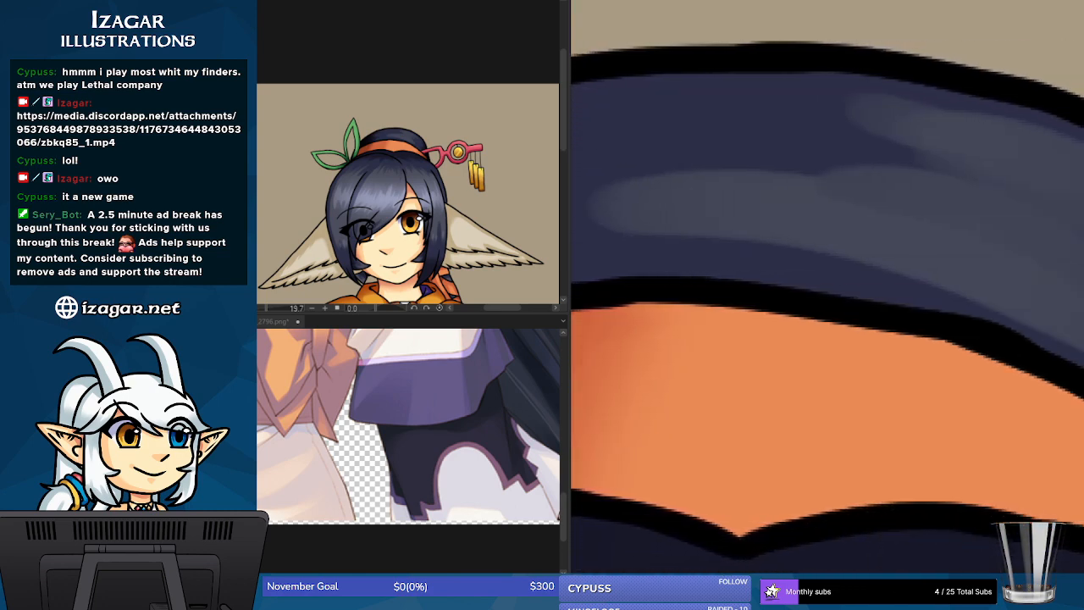
{"action": "scroll", "coordinate": [826, 288], "scroll_direction": "right", "scroll_amount": 6}
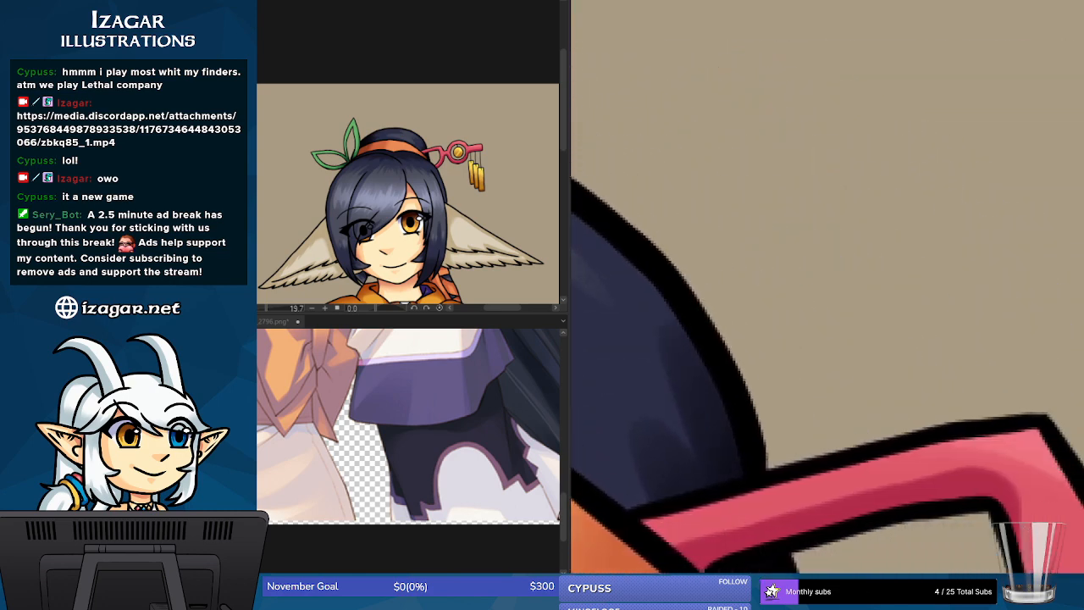
{"action": "scroll", "coordinate": [826, 288], "scroll_direction": "down", "scroll_amount": 5}
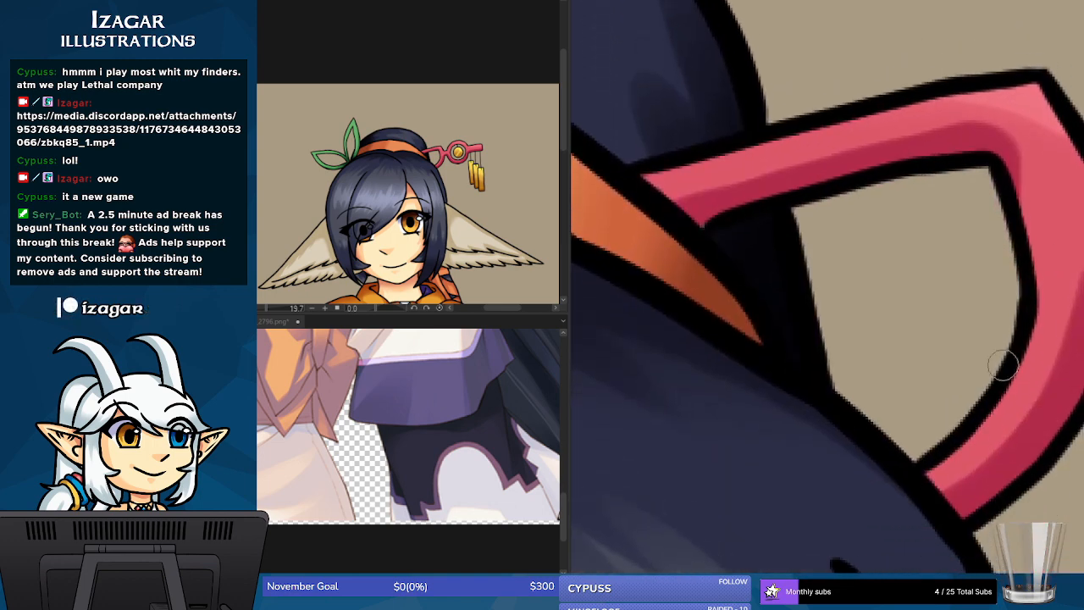
{"action": "scroll", "coordinate": [826, 288], "scroll_direction": "right", "scroll_amount": 9}
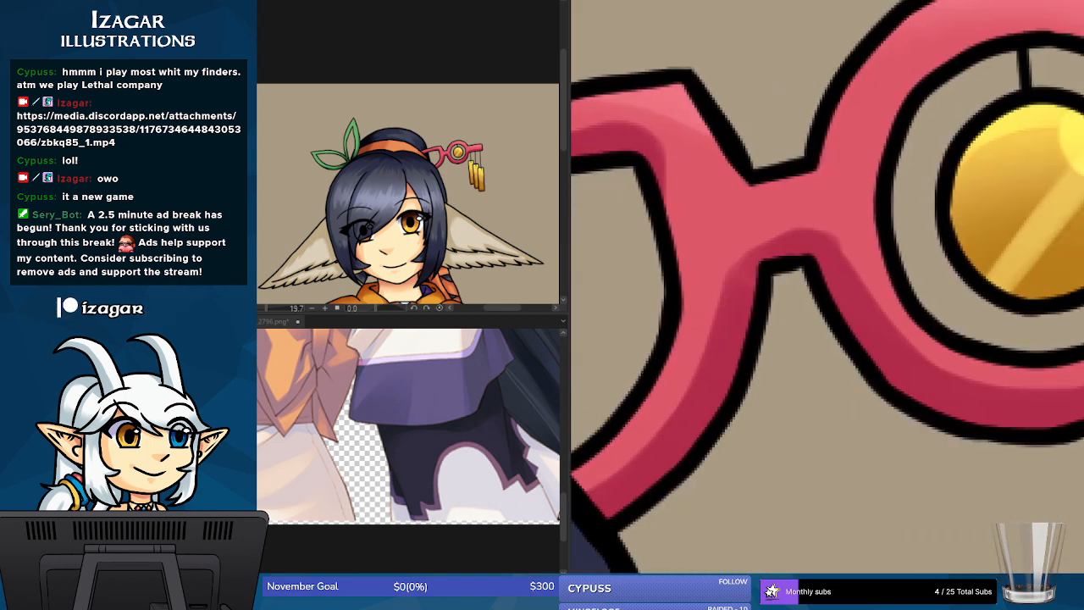
{"action": "scroll", "coordinate": [826, 288], "scroll_direction": "right", "scroll_amount": 1}
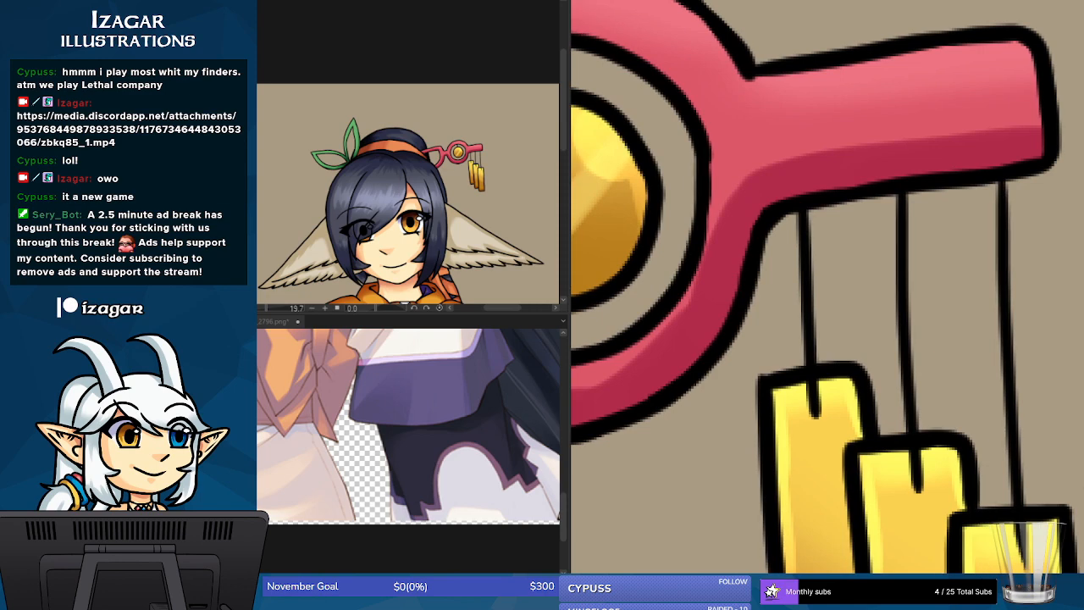
{"action": "scroll", "coordinate": [827, 288], "scroll_direction": "down", "scroll_amount": 10}
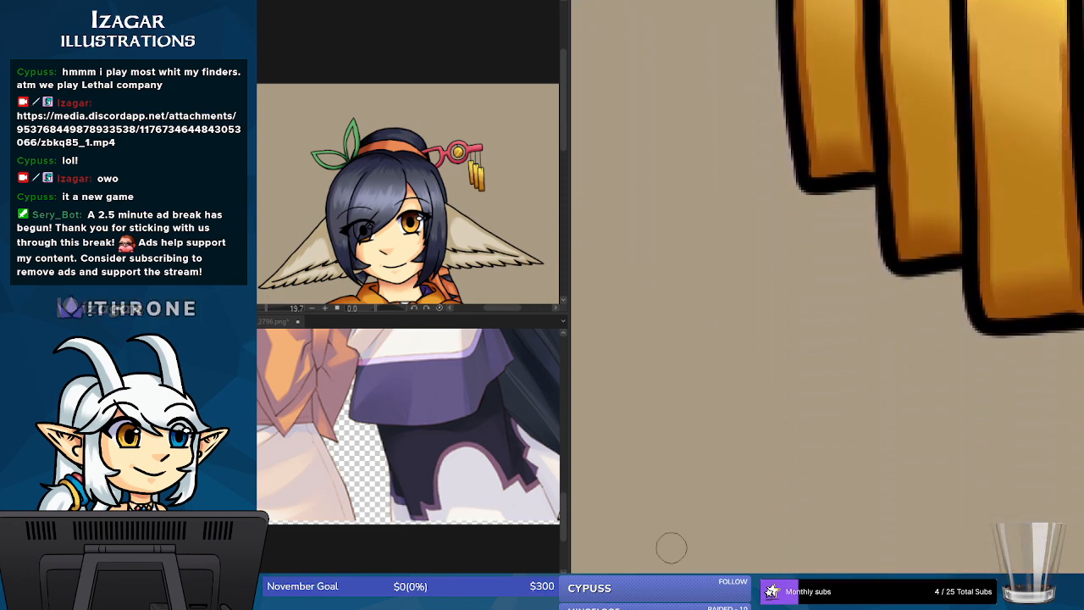
- Examine the highlights on the bangs, the eyes, the lower face and the orange collar close up
{"action": "key", "text": "ctrl+minus"}
{"action": "key", "text": "ctrl+minus"}
{"action": "key", "text": "ctrl+minus"}
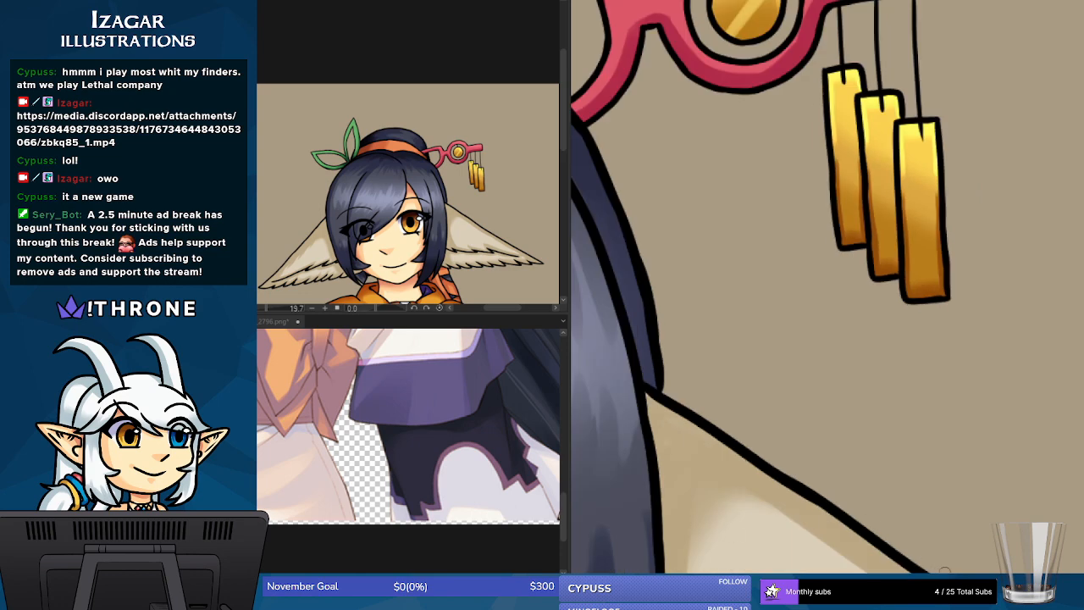
{"action": "left_click_drag", "start_coordinate": [950, 578], "coordinate": [922, 578]}
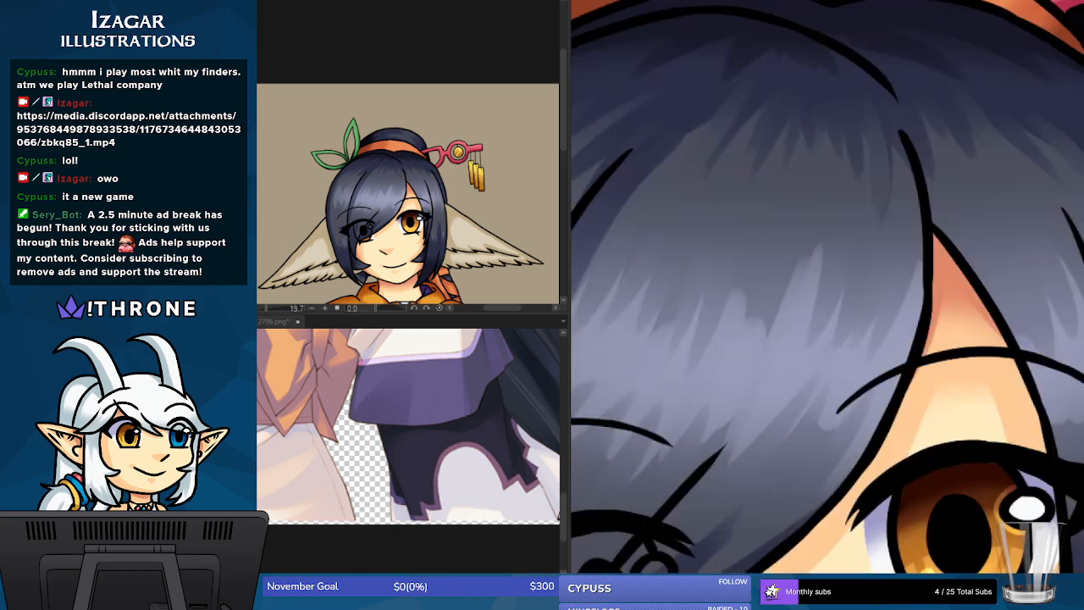
{"action": "scroll", "coordinate": [826, 288], "scroll_direction": "down", "scroll_amount": 5}
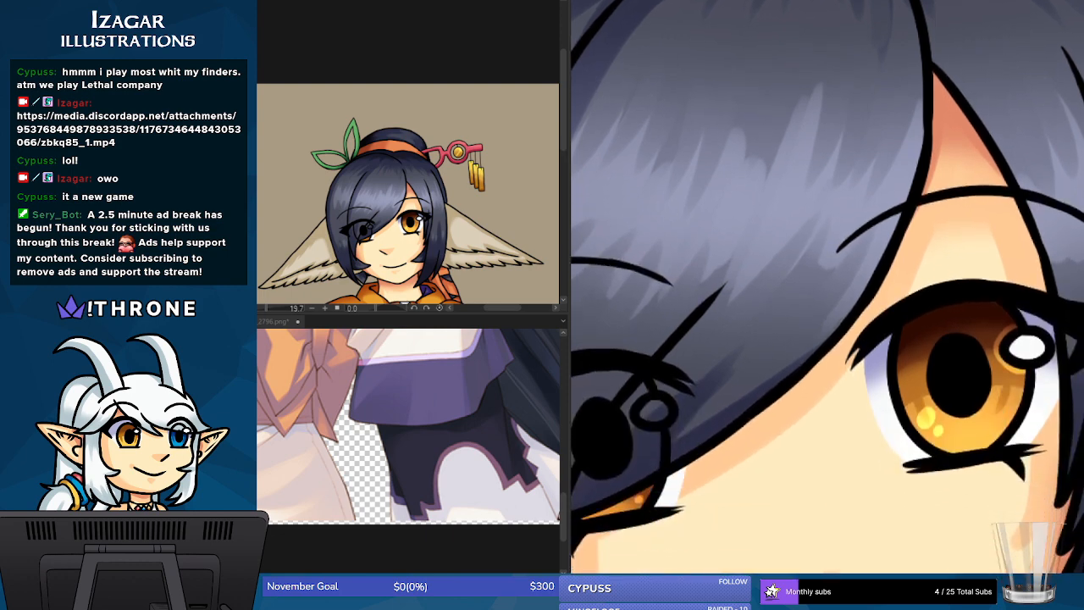
{"action": "scroll", "coordinate": [826, 288], "scroll_direction": "down", "scroll_amount": 2}
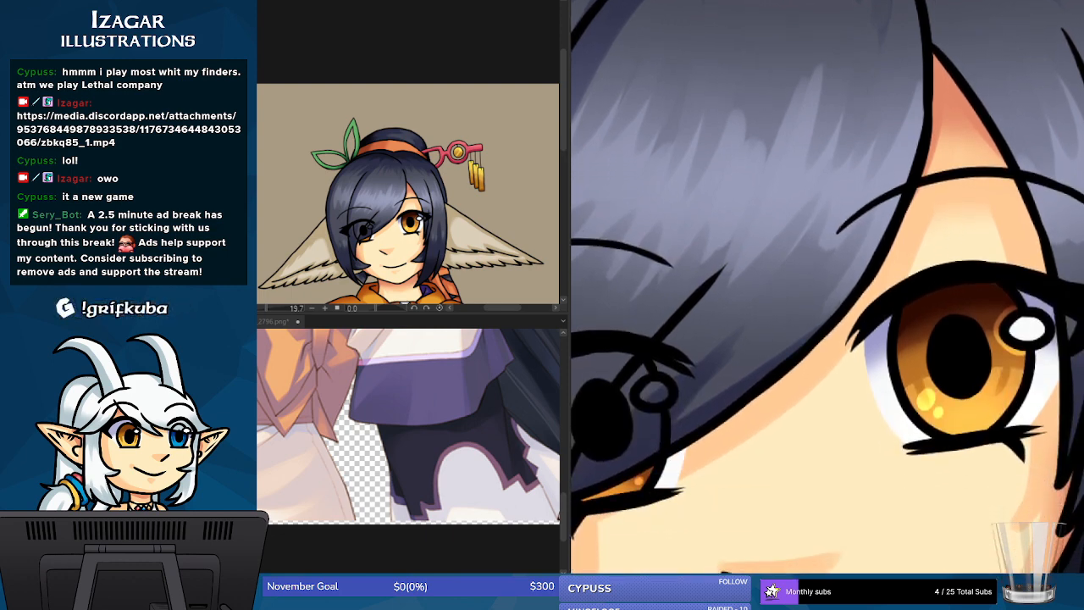
{"action": "scroll", "coordinate": [860, 279], "scroll_direction": "up", "scroll_amount": 3}
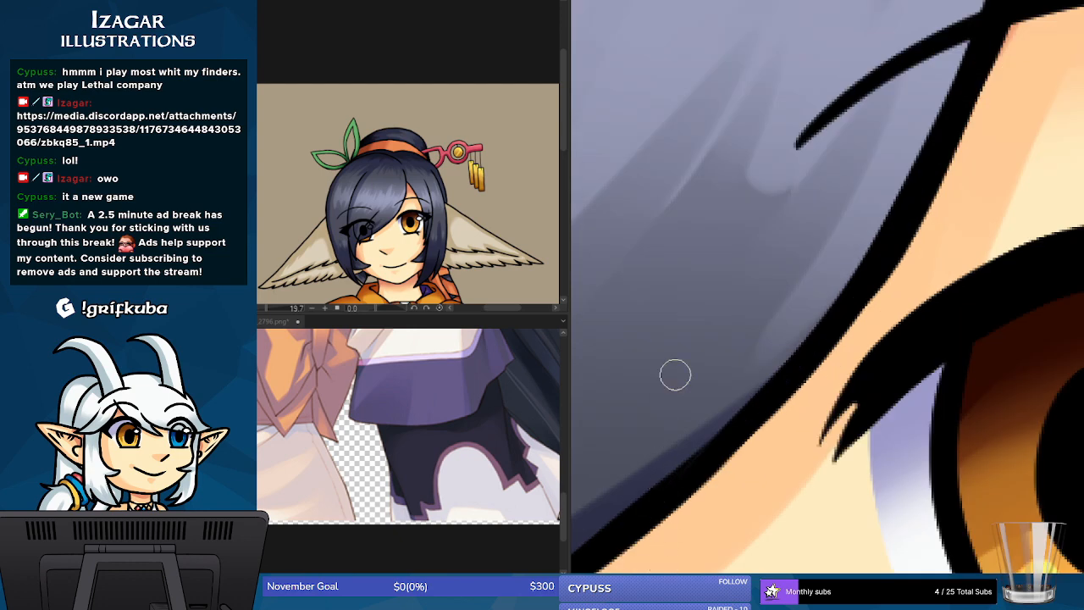
{"action": "left_click_drag", "start_coordinate": [1051, 288], "coordinate": [689, 290]}
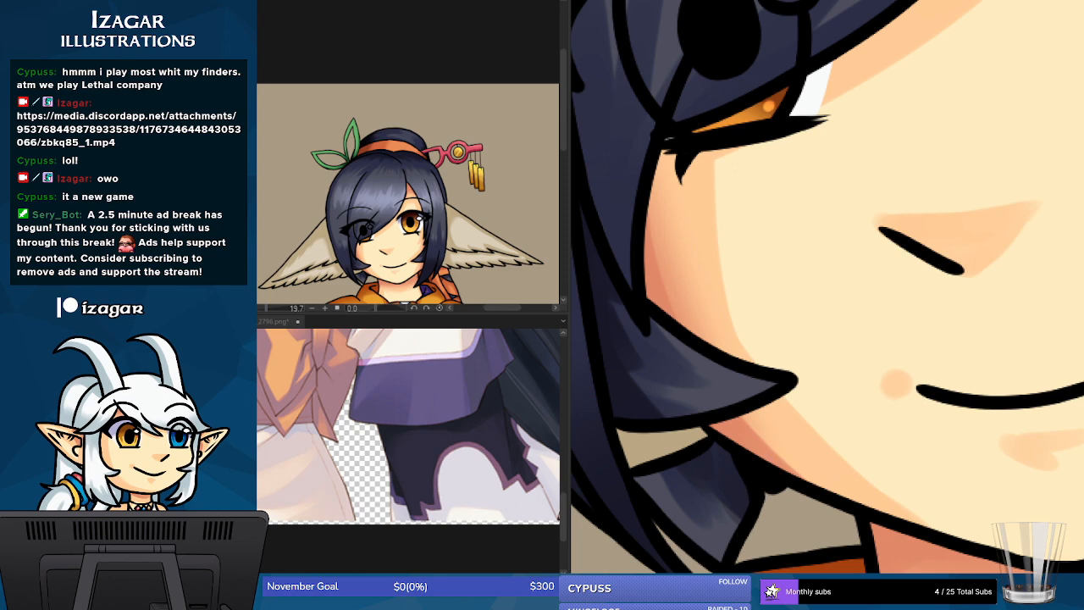
{"action": "scroll", "coordinate": [827, 286], "scroll_direction": "down", "scroll_amount": 1}
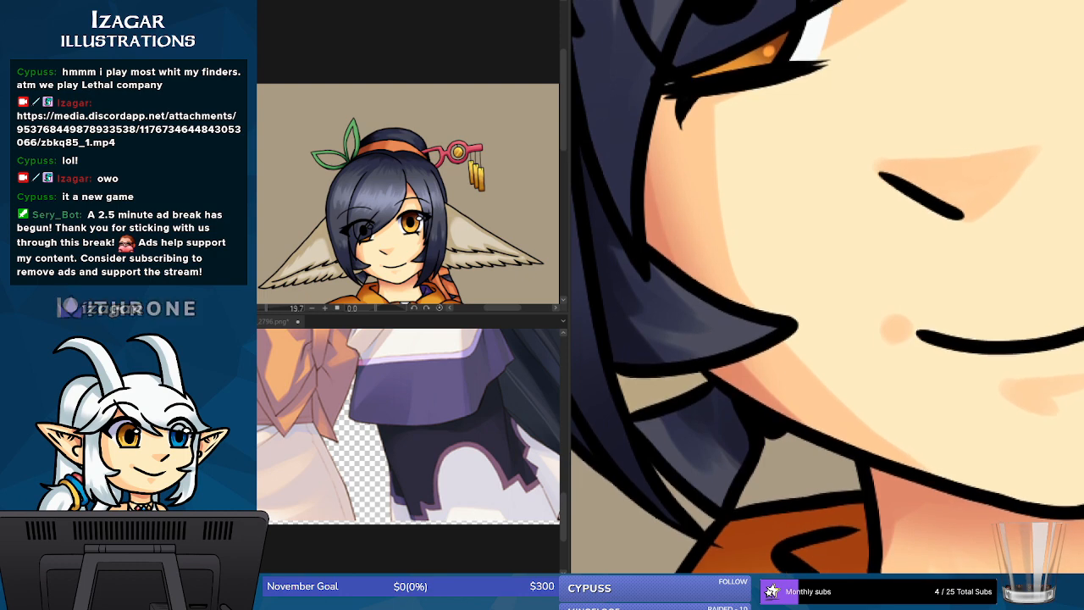
{"action": "scroll", "coordinate": [826, 286], "scroll_direction": "down", "scroll_amount": 3}
{"action": "scroll", "coordinate": [827, 287], "scroll_direction": "down", "scroll_amount": 2}
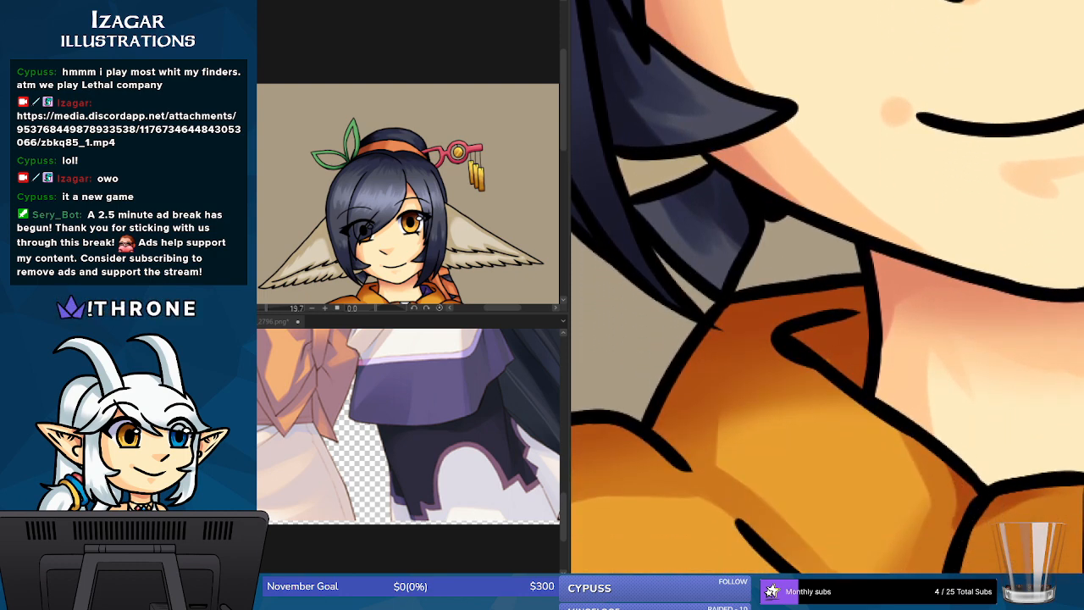
- Try loose looping black brush strokes over the hair strand beside the jaw and undo them
{"action": "scroll", "coordinate": [827, 286], "scroll_direction": "up", "scroll_amount": 1}
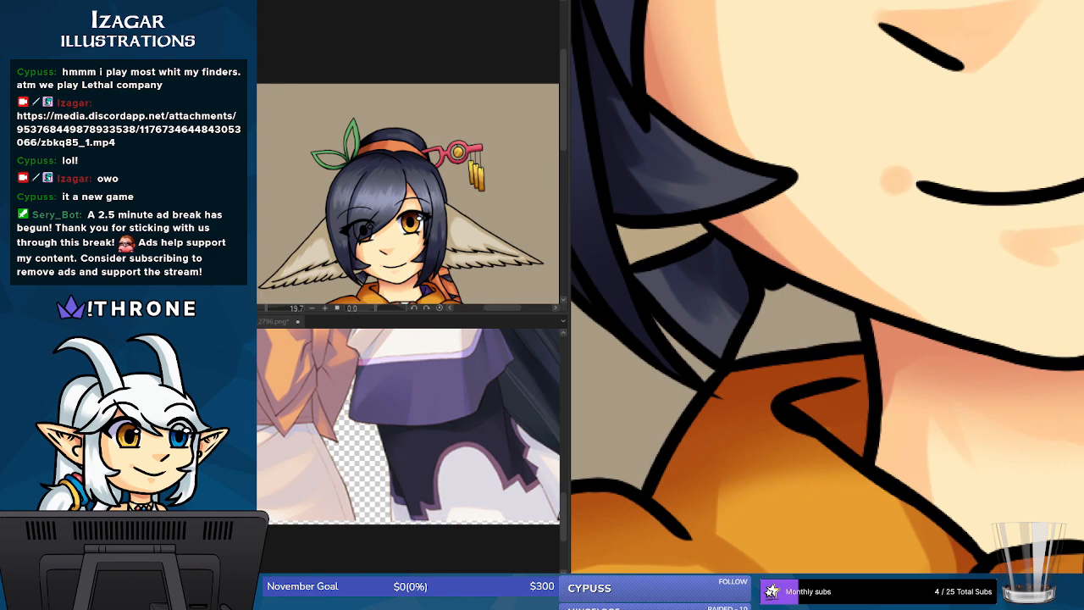
{"action": "scroll", "coordinate": [826, 287], "scroll_direction": "up", "scroll_amount": 2}
{"action": "scroll", "coordinate": [826, 286], "scroll_direction": "down", "scroll_amount": 3}
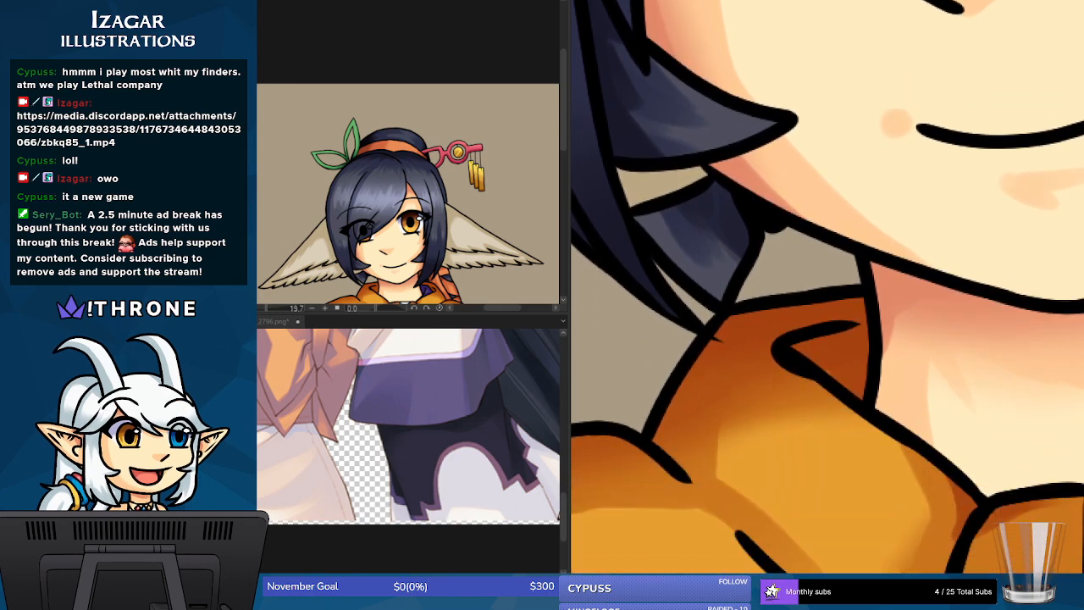
{"action": "scroll", "coordinate": [827, 287], "scroll_direction": "down", "scroll_amount": 2}
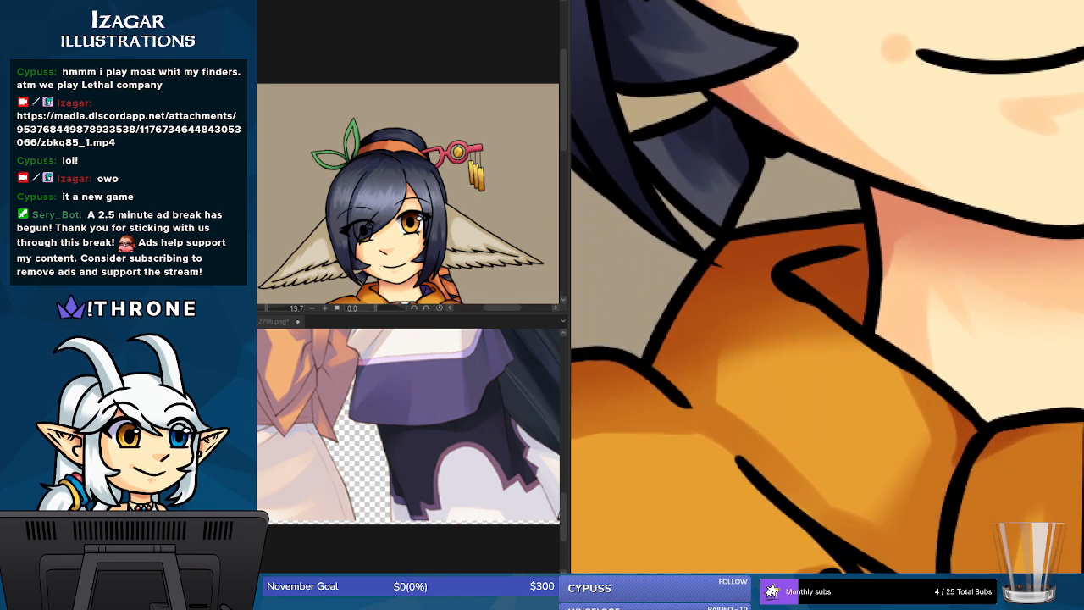
{"action": "scroll", "coordinate": [826, 287], "scroll_direction": "up", "scroll_amount": 6}
{"action": "mouse_move", "coordinate": [676, 227]}
{"action": "left_mouse_down"}
{"action": "mouse_move", "coordinate": [661, 357]}
{"action": "mouse_move", "coordinate": [640, 190]}
{"action": "mouse_move", "coordinate": [752, 271]}
{"action": "left_mouse_up"}
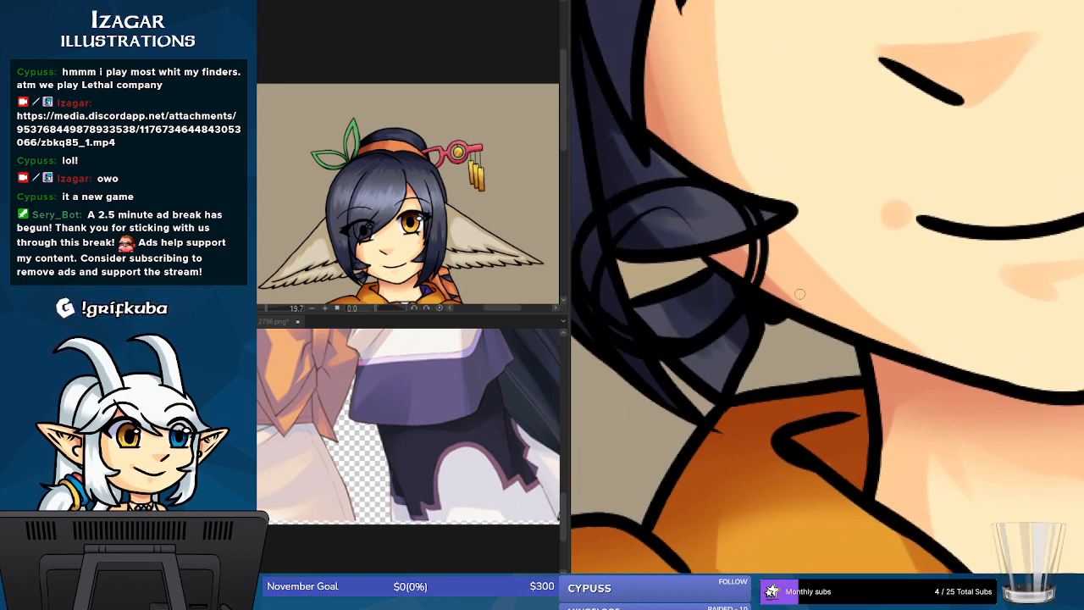
{"action": "key", "text": "ctrl+z"}
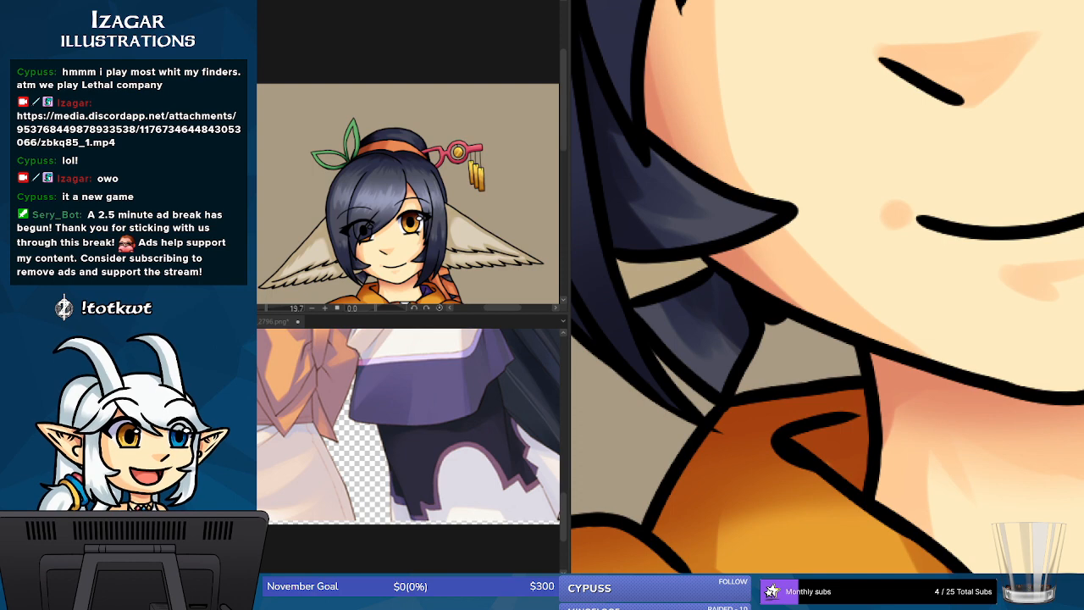
- Try to cover the stray red above the sash cord's outline beside the knot with a black brush stroke and undo it
{"action": "scroll", "coordinate": [827, 288], "scroll_direction": "down", "scroll_amount": 3}
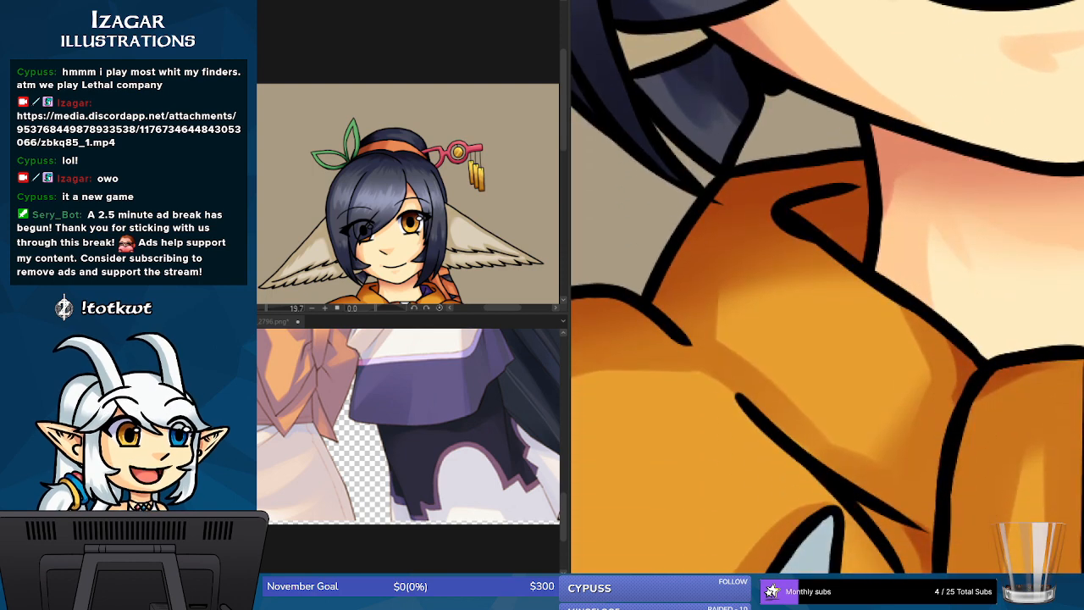
{"action": "scroll", "coordinate": [827, 288], "scroll_direction": "down", "scroll_amount": 1}
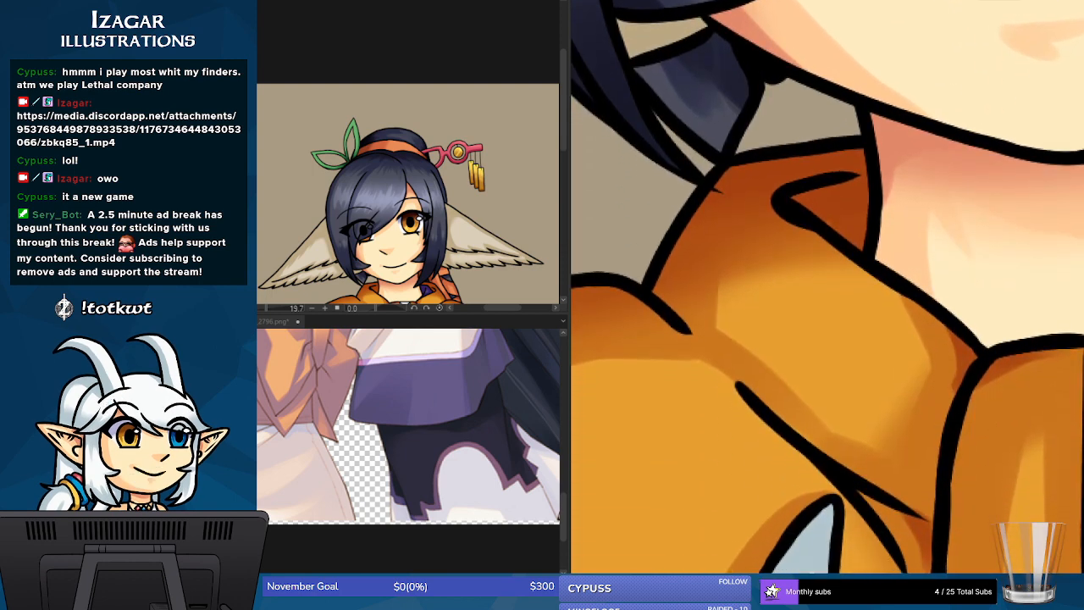
{"action": "scroll", "coordinate": [827, 288], "scroll_direction": "down", "scroll_amount": 6}
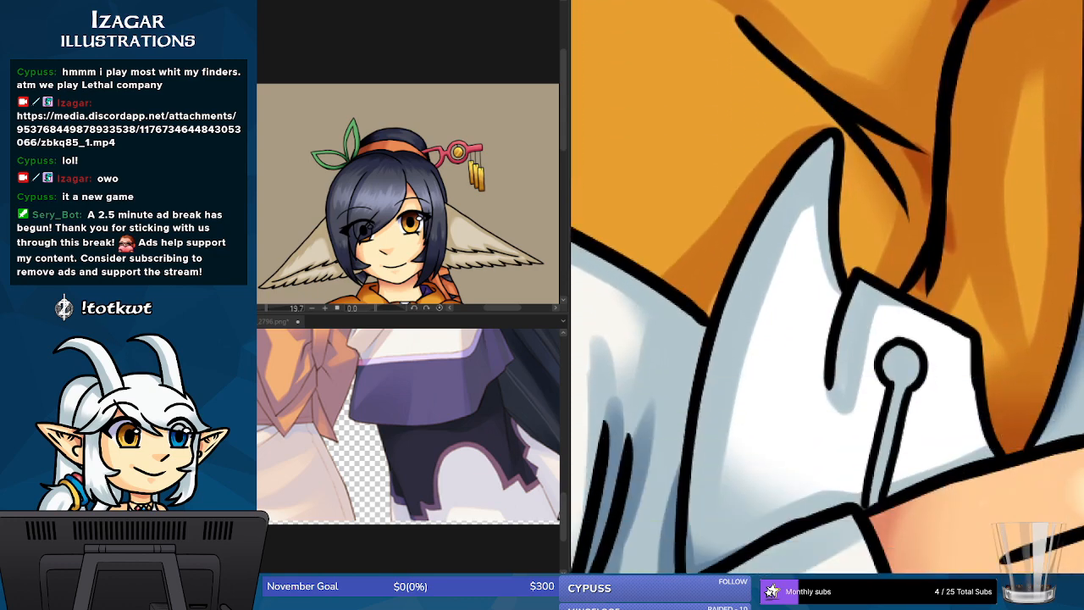
{"action": "scroll", "coordinate": [827, 288], "scroll_direction": "down", "scroll_amount": 8}
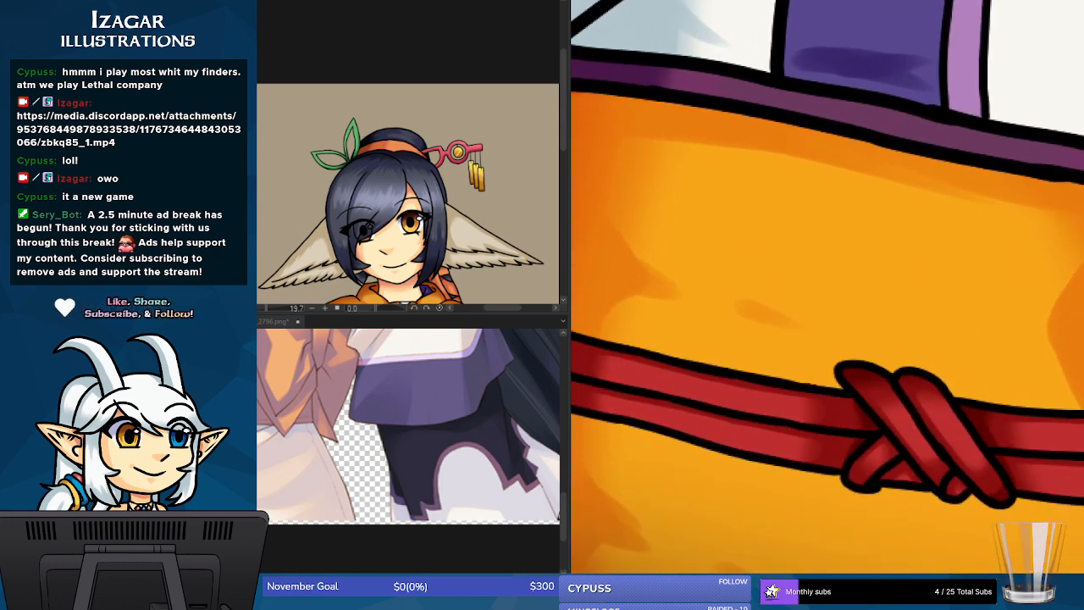
{"action": "scroll", "coordinate": [826, 288], "scroll_direction": "down", "scroll_amount": 2}
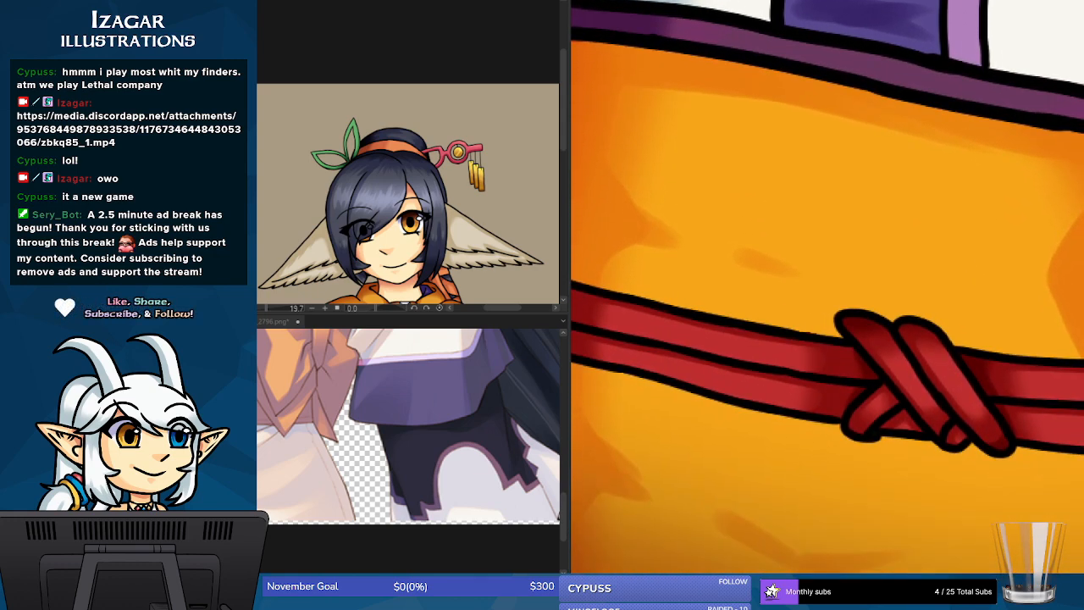
{"action": "scroll", "coordinate": [855, 286], "scroll_direction": "up", "scroll_amount": 5}
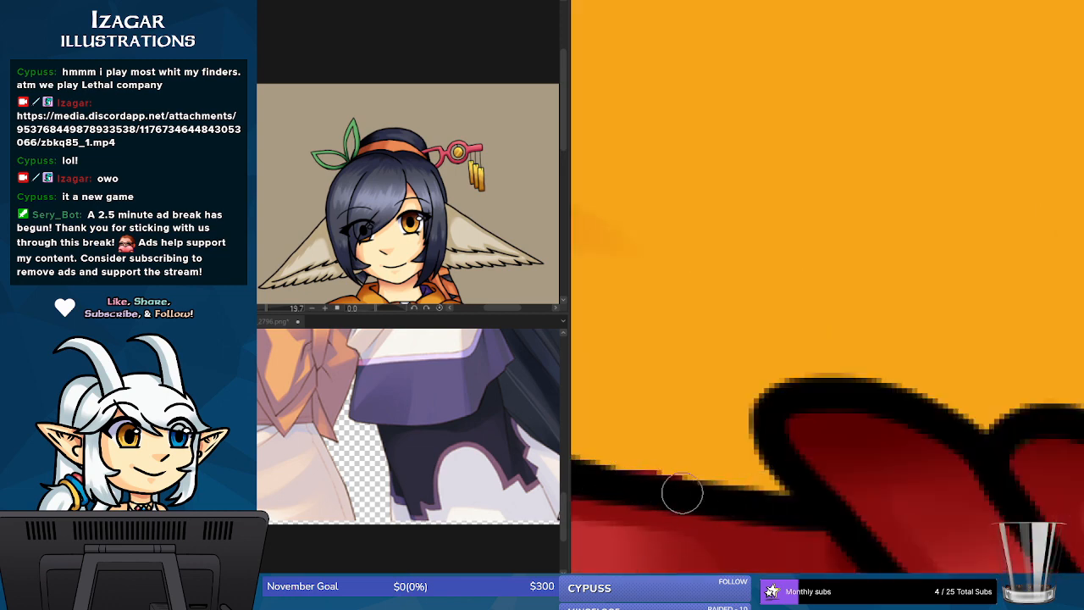
{"action": "left_click_drag", "start_coordinate": [625, 482], "coordinate": [732, 496]}
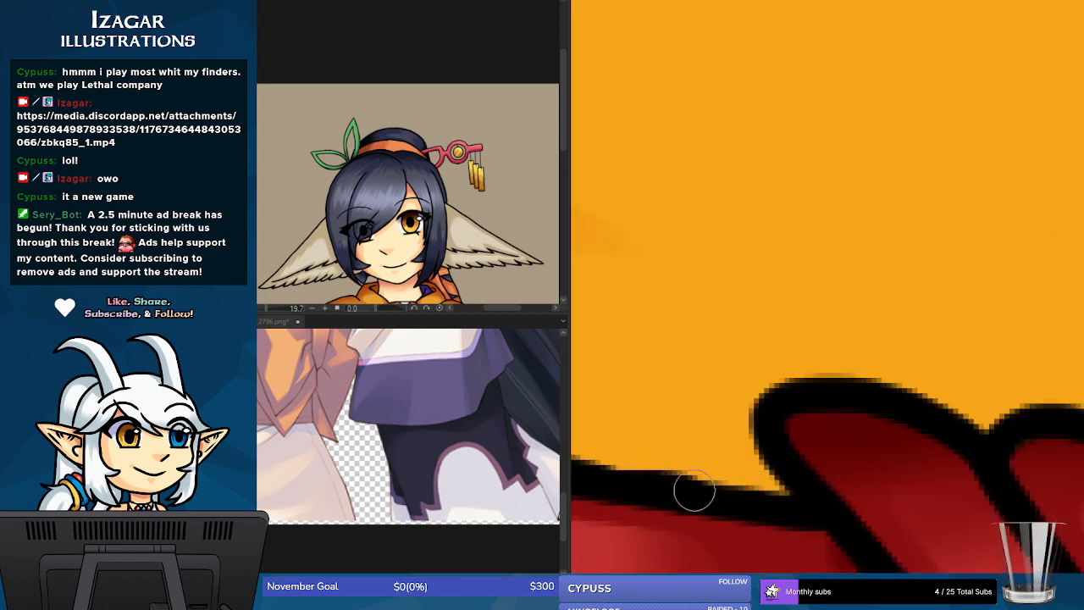
{"action": "key", "text": "ctrl+z"}
{"action": "key", "text": "ctrl+z"}
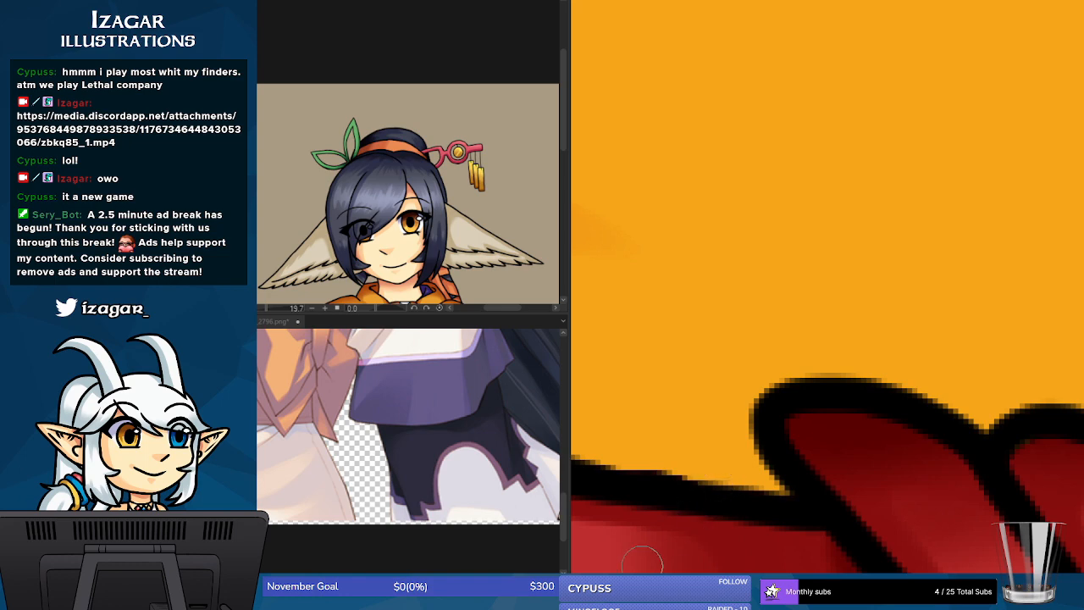
- Rotate the canvas, show the sash enlarged in the second view, and paint over the stray red along the cord's upper outline in black
{"action": "scroll", "coordinate": [857, 285], "scroll_direction": "down", "scroll_amount": 5}
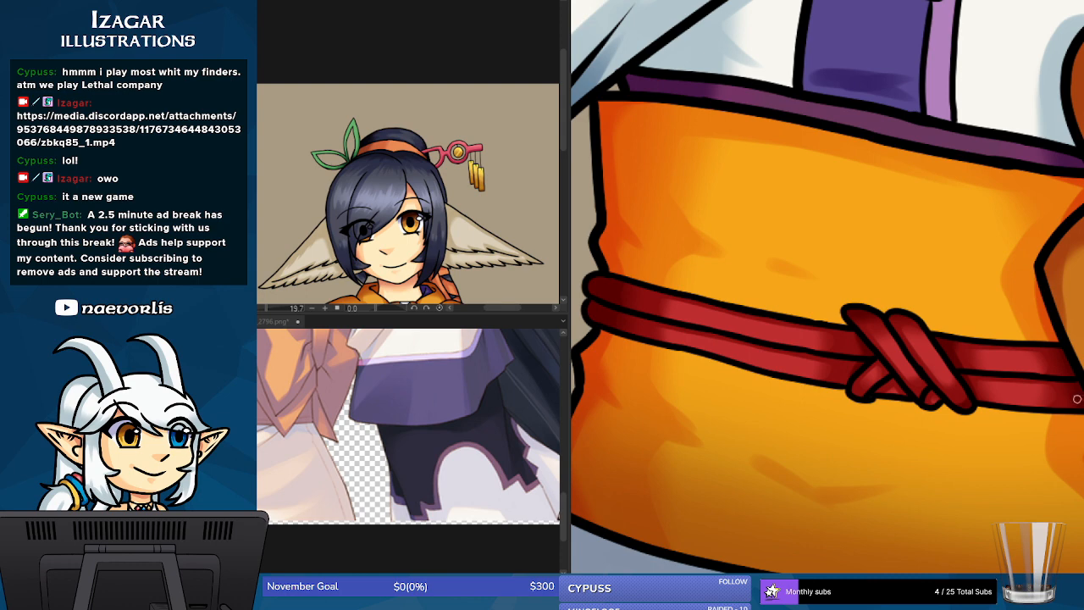
{"action": "scroll", "coordinate": [679, 488], "scroll_direction": "up", "scroll_amount": 5}
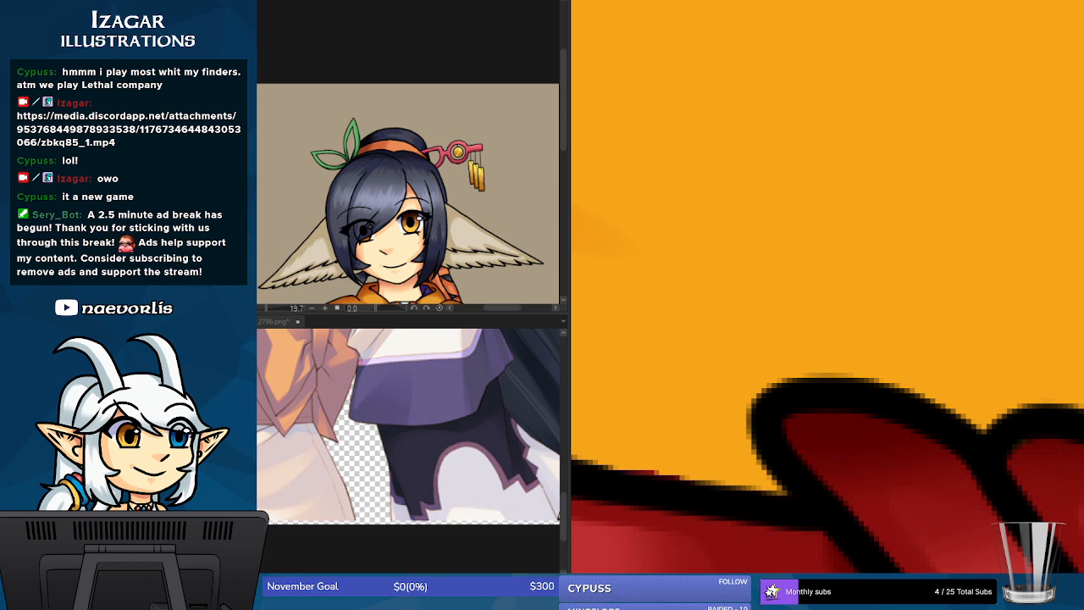
{"action": "left_click", "coordinate": [760, 579]}
{"action": "left_click", "coordinate": [760, 579]}
{"action": "left_click", "coordinate": [760, 579]}
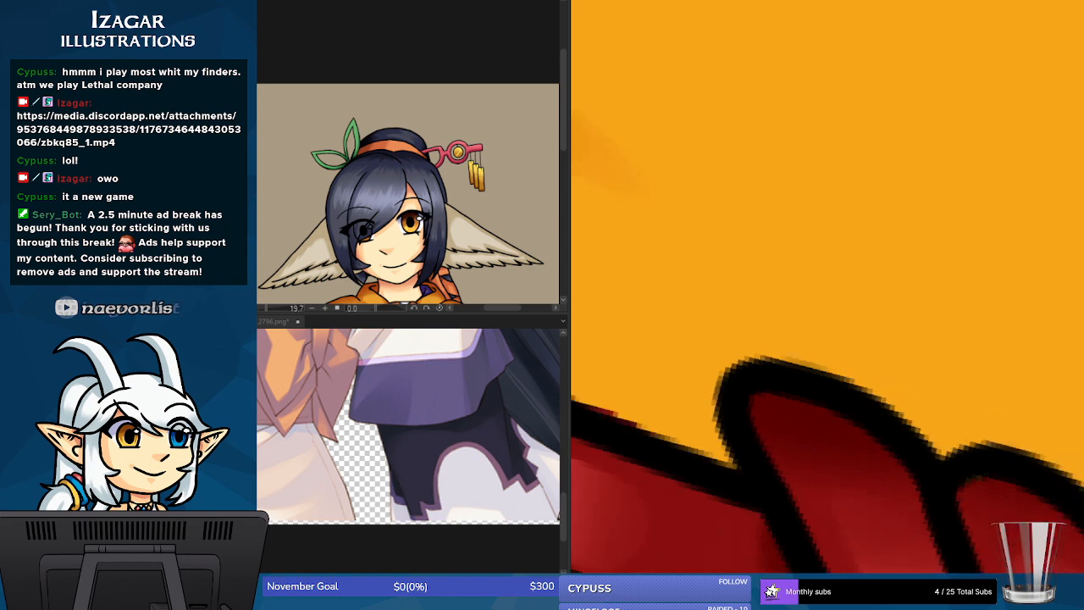
{"action": "left_click", "coordinate": [759, 579]}
{"action": "left_click", "coordinate": [760, 579]}
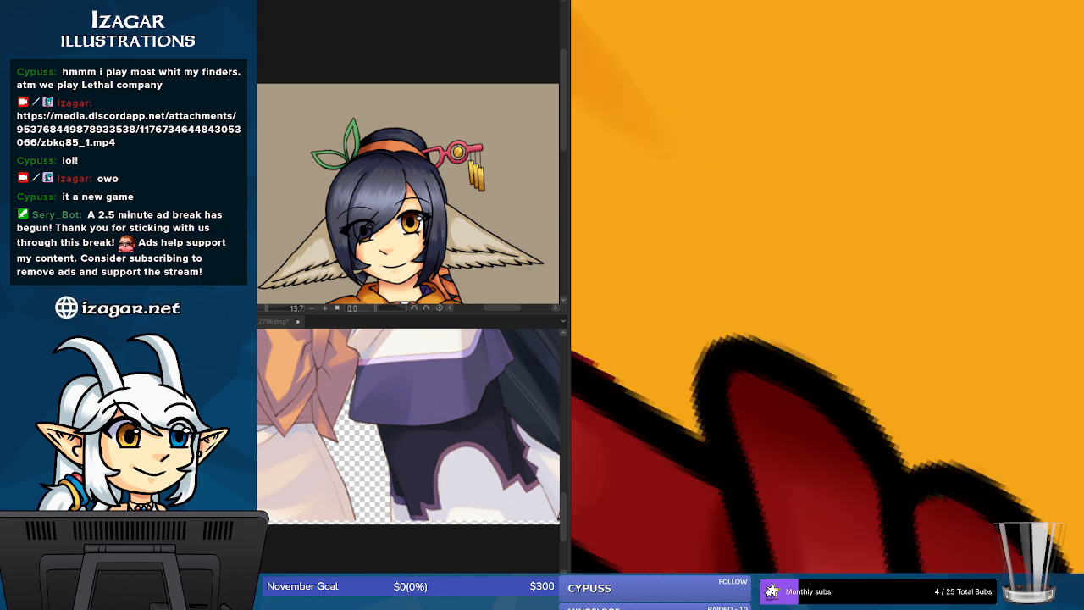
{"action": "left_click_drag", "start_coordinate": [751, 579], "coordinate": [760, 579]}
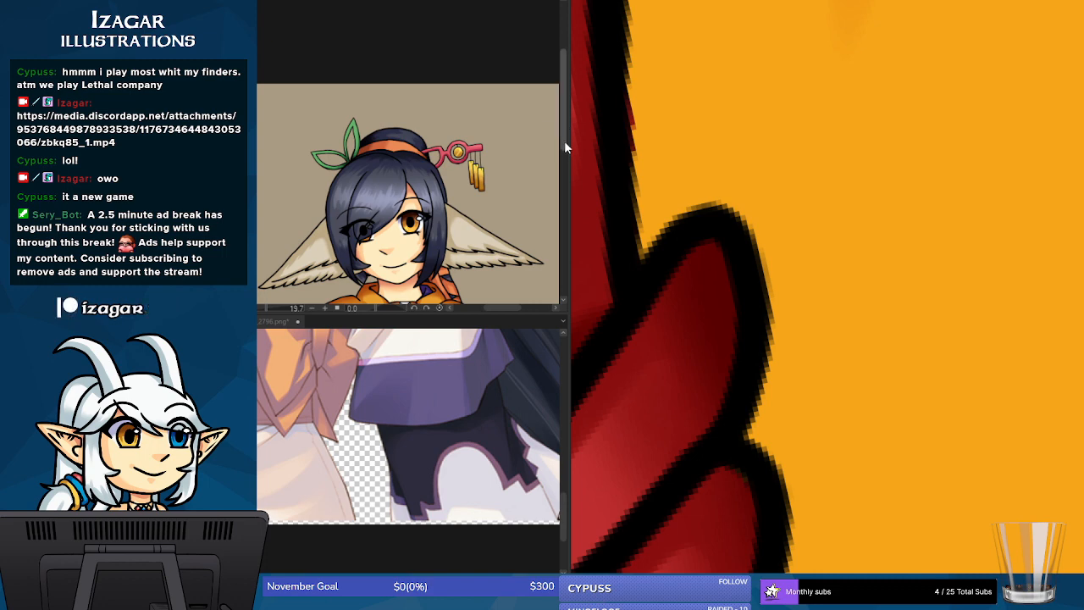
{"action": "left_click_drag", "start_coordinate": [564, 141], "coordinate": [559, 225]}
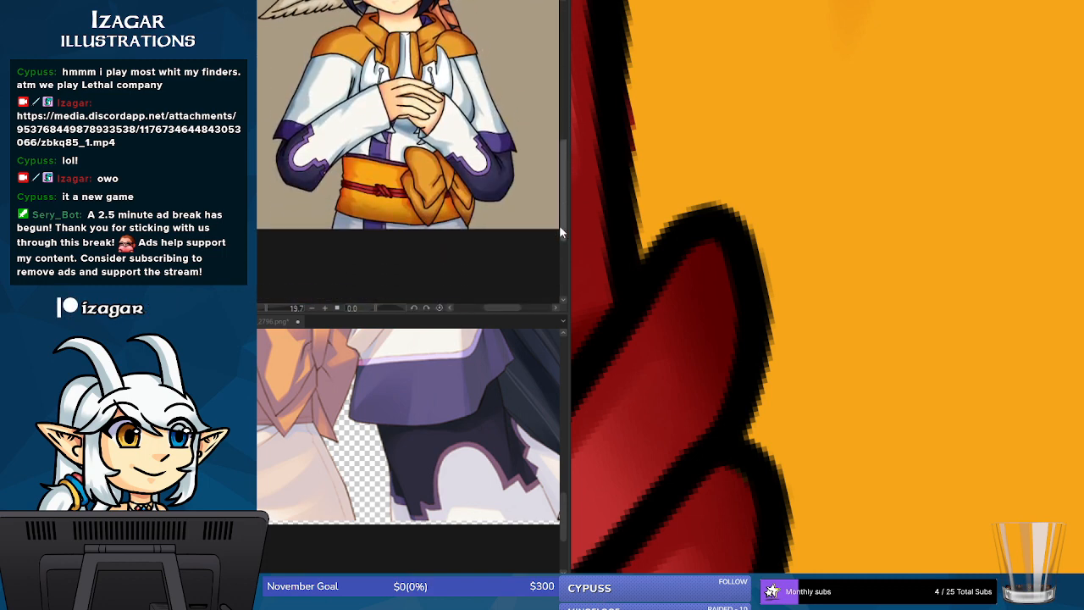
{"action": "left_click", "coordinate": [324, 308]}
{"action": "left_click", "coordinate": [324, 308]}
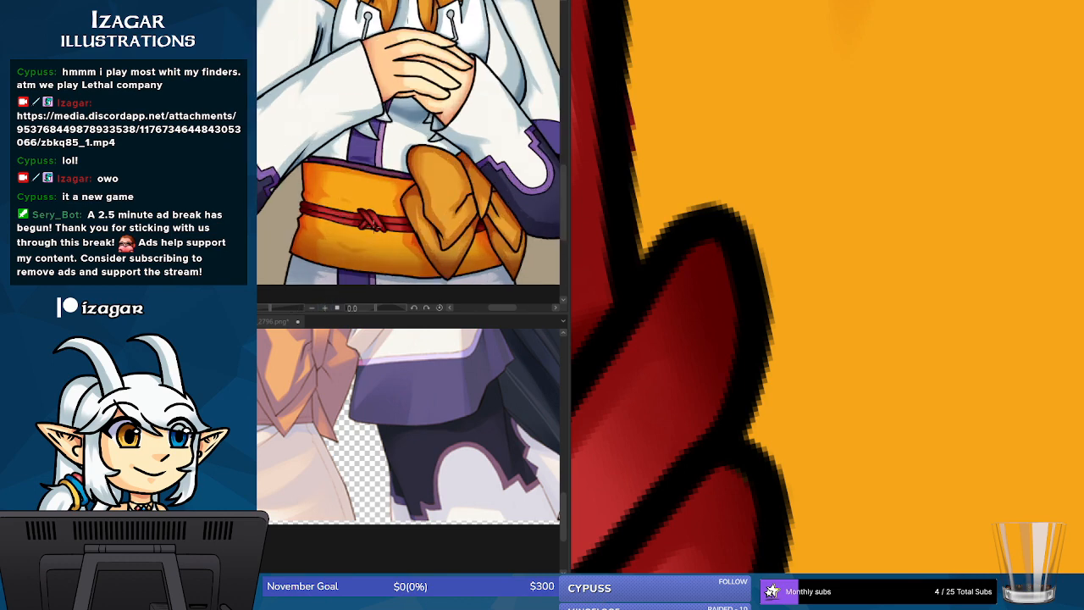
{"action": "left_click_drag", "start_coordinate": [622, 72], "coordinate": [630, 193]}
{"action": "left_click_drag", "start_coordinate": [629, 140], "coordinate": [644, 256]}
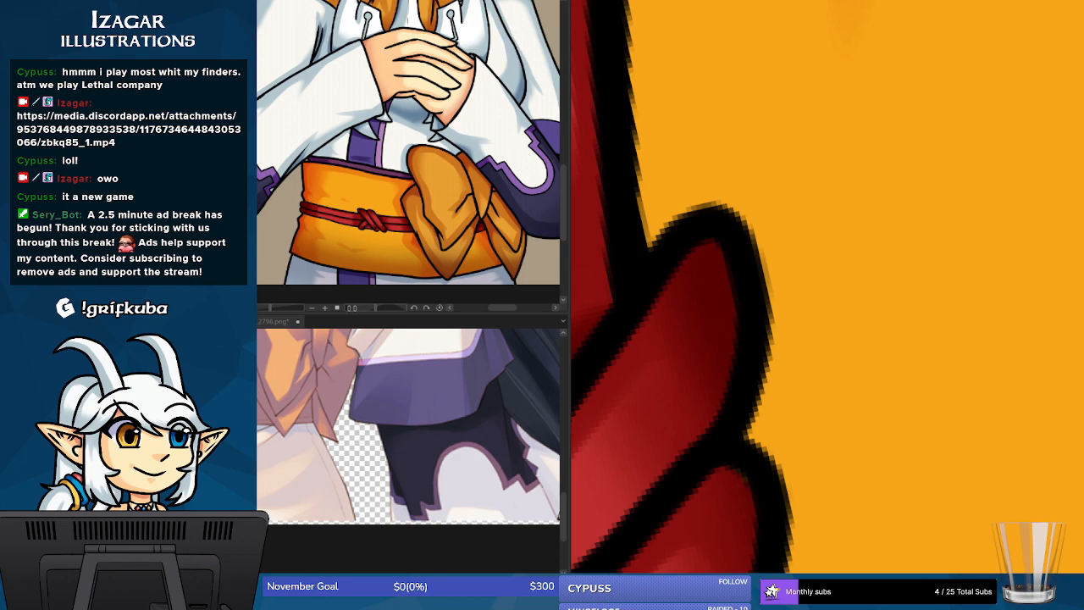
- Examine the eye, the eyelashes, the dark hair and the orange and white clothing close up for flaws
{"action": "scroll", "coordinate": [827, 286], "scroll_direction": "up", "scroll_amount": 3}
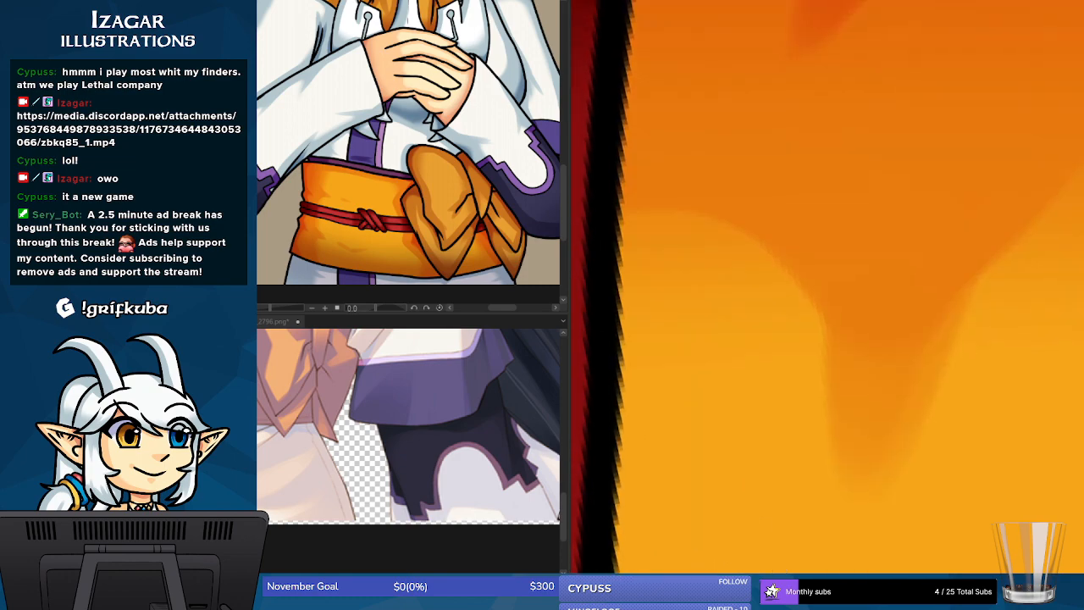
{"action": "scroll", "coordinate": [827, 286], "scroll_direction": "up", "scroll_amount": 15}
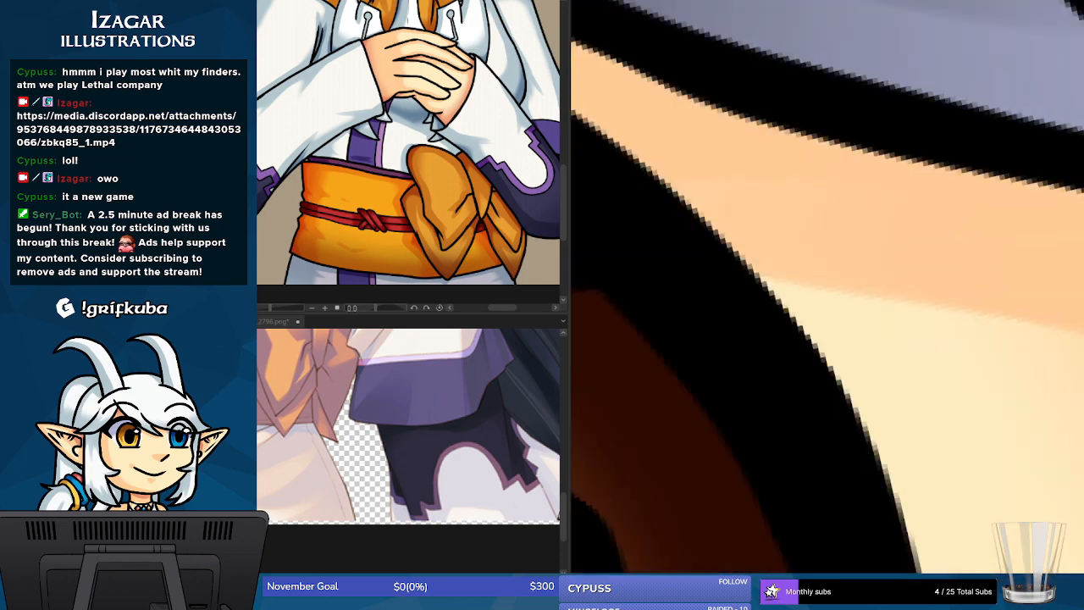
{"action": "scroll", "coordinate": [827, 286], "scroll_direction": "down", "scroll_amount": 15}
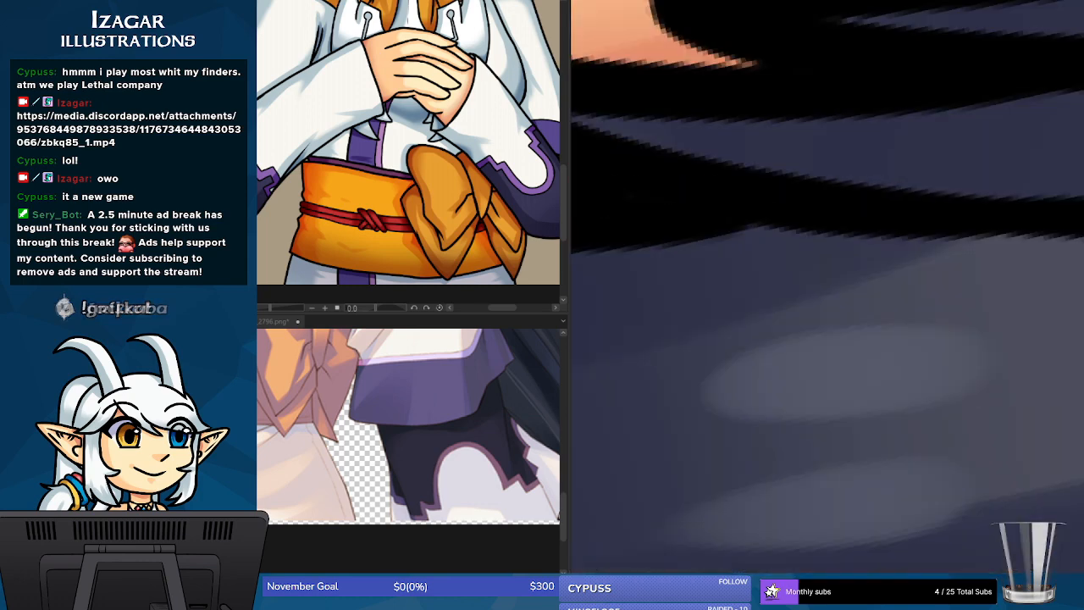
{"action": "scroll", "coordinate": [827, 286], "scroll_direction": "up", "scroll_amount": 10}
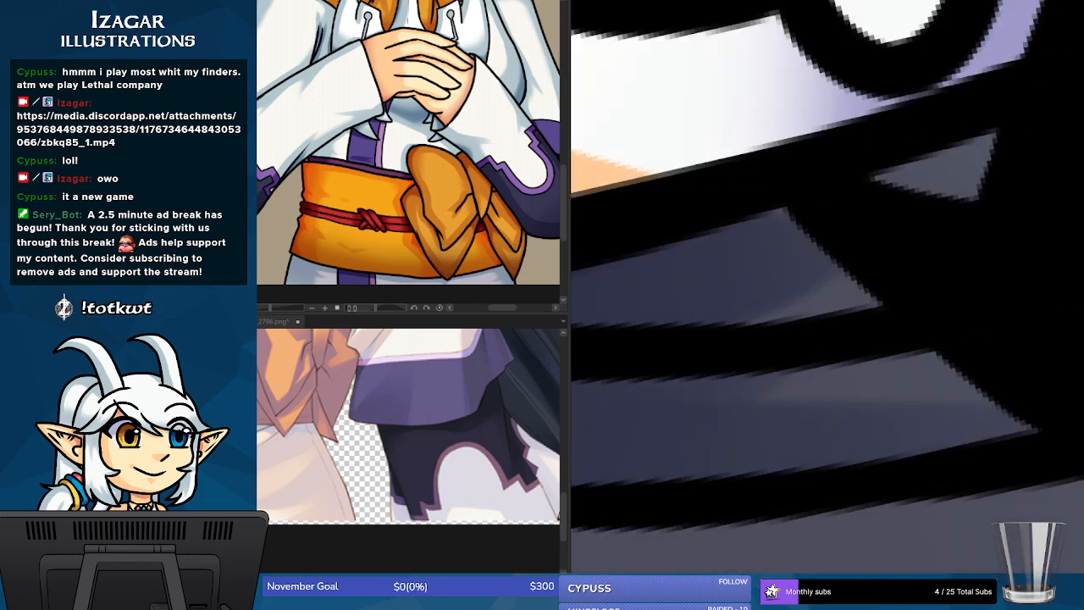
{"action": "scroll", "coordinate": [827, 287], "scroll_direction": "up", "scroll_amount": 8}
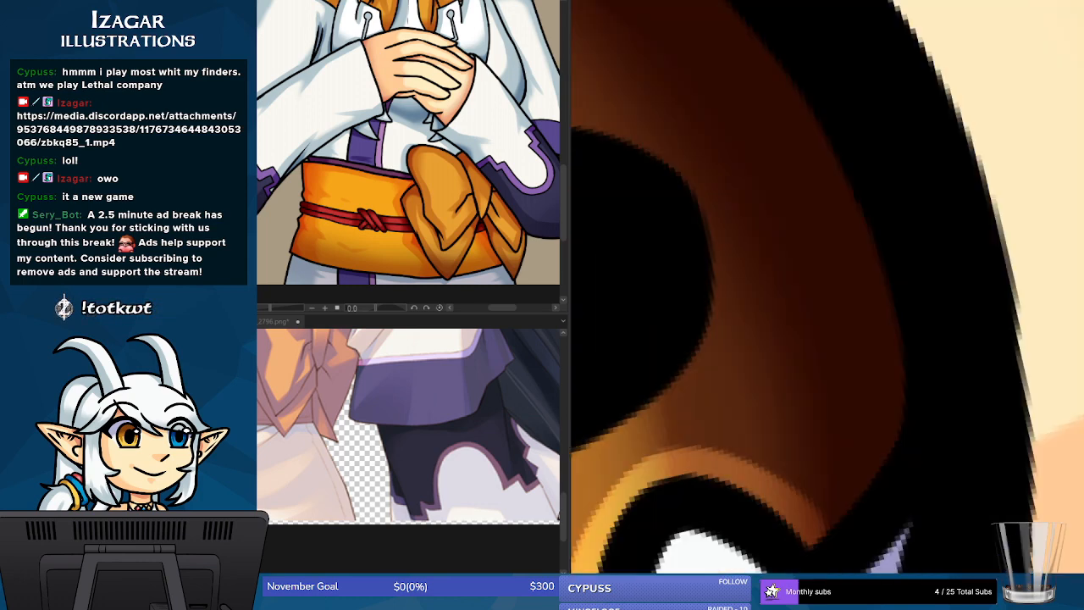
{"action": "scroll", "coordinate": [827, 287], "scroll_direction": "down", "scroll_amount": 3}
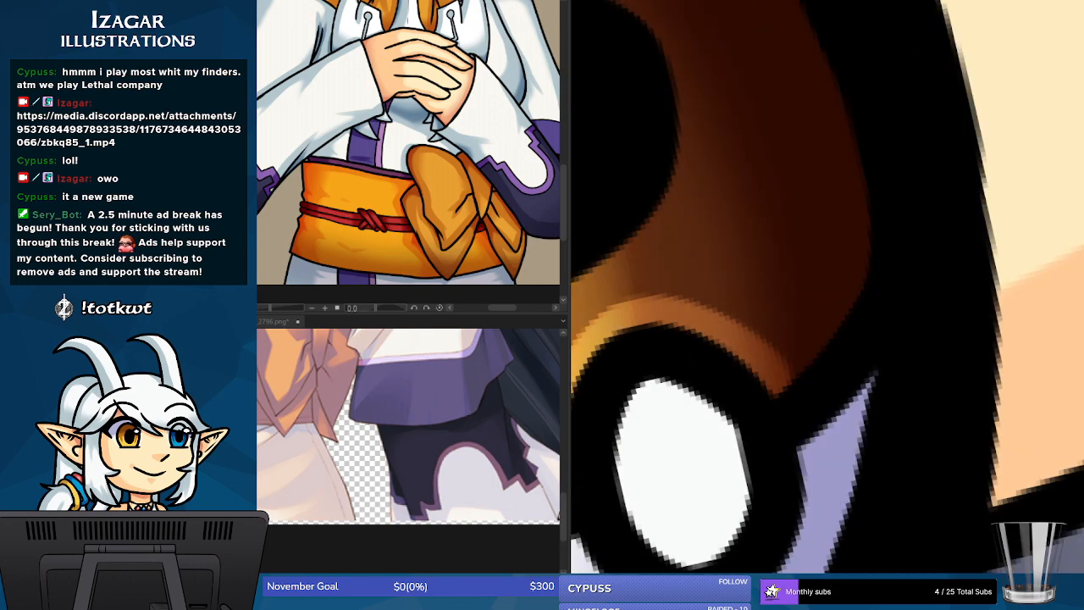
{"action": "scroll", "coordinate": [827, 287], "scroll_direction": "down", "scroll_amount": 10}
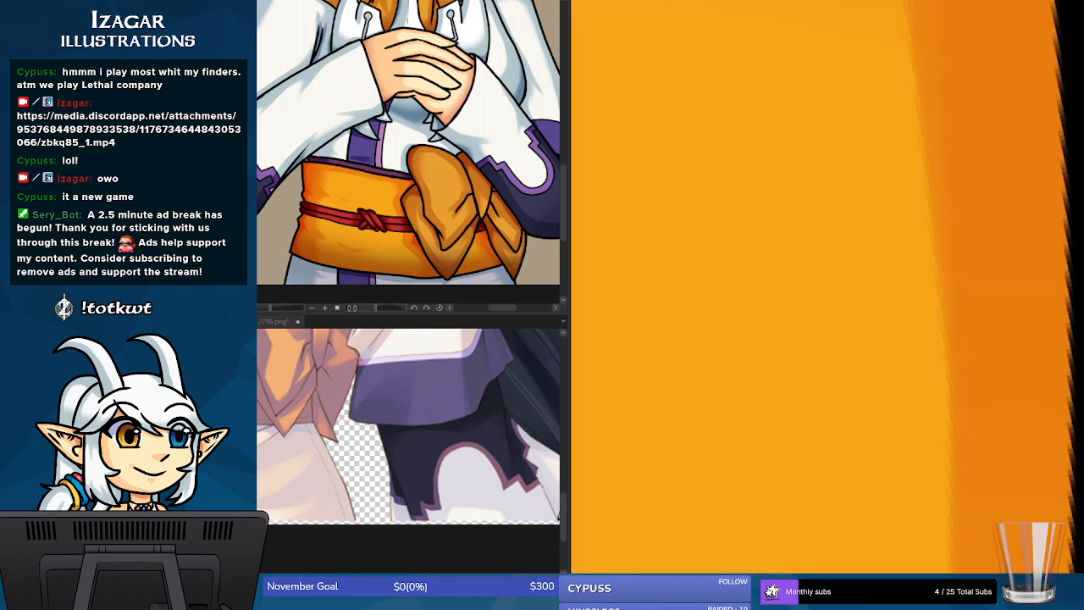
{"action": "scroll", "coordinate": [611, 549], "scroll_direction": "down", "scroll_amount": 8}
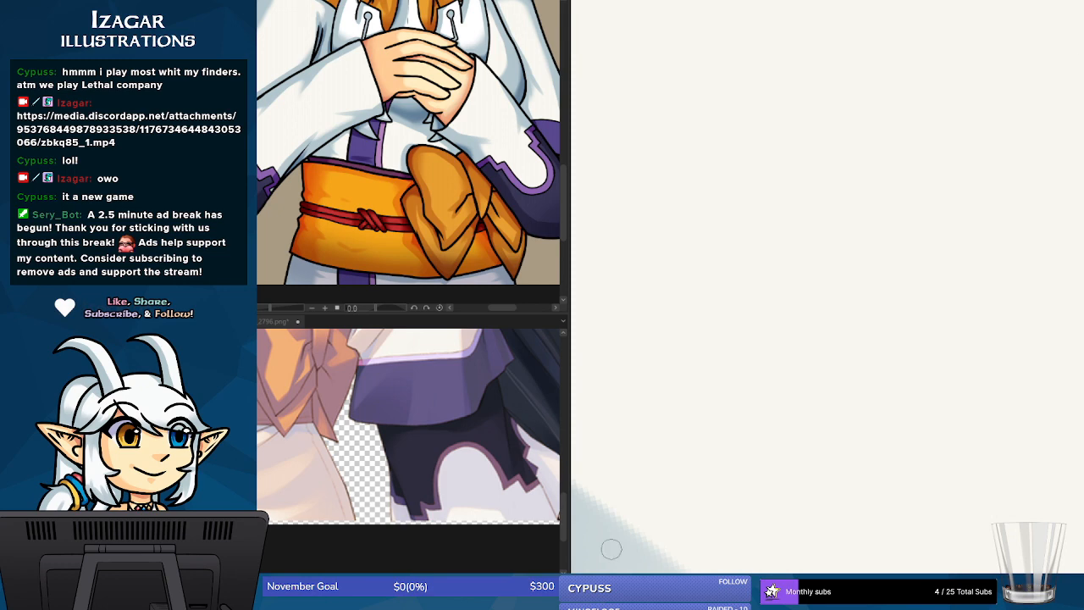
{"action": "scroll", "coordinate": [648, 556], "scroll_direction": "down", "scroll_amount": 6}
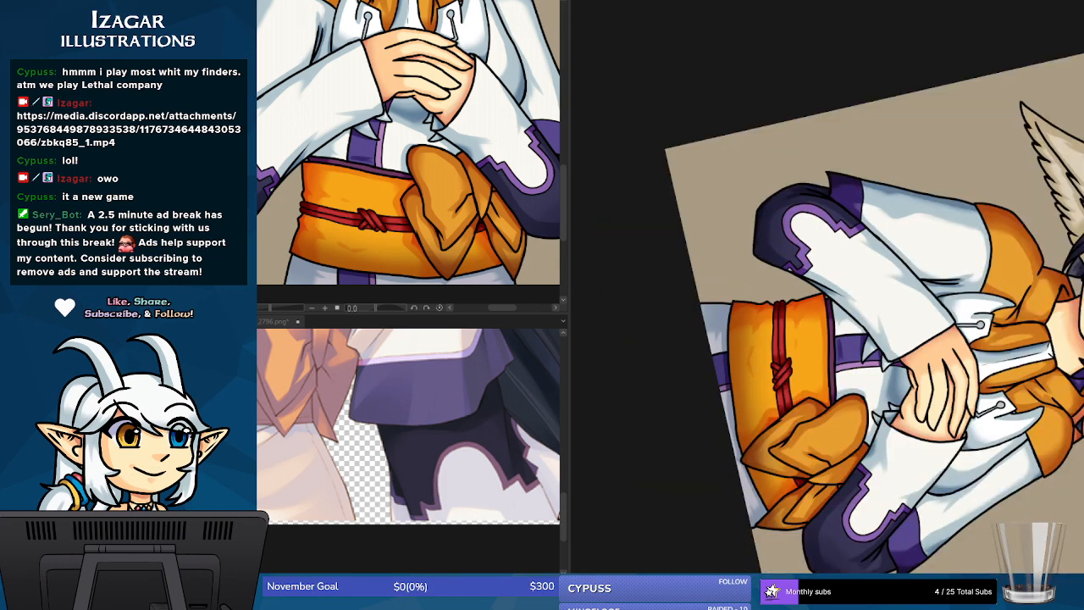
- Turn the canvas upright, undo the black outline along the purple band above the sash, and restore it
{"action": "key", "text": "Delete"}
{"action": "scroll", "coordinate": [827, 288], "scroll_direction": "up", "scroll_amount": 5}
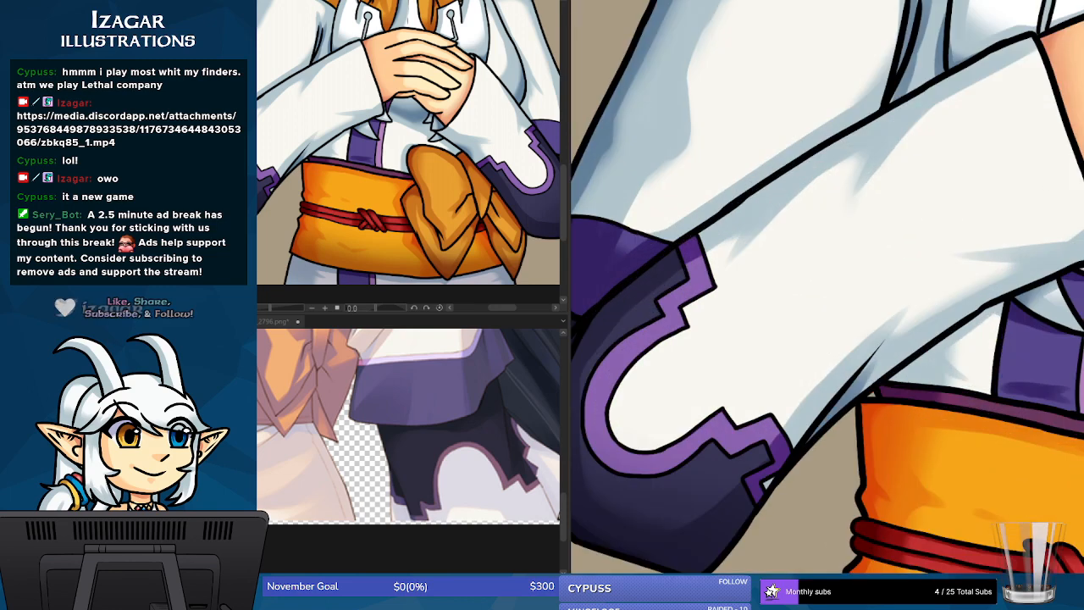
{"action": "scroll", "coordinate": [827, 288], "scroll_direction": "up", "scroll_amount": 3}
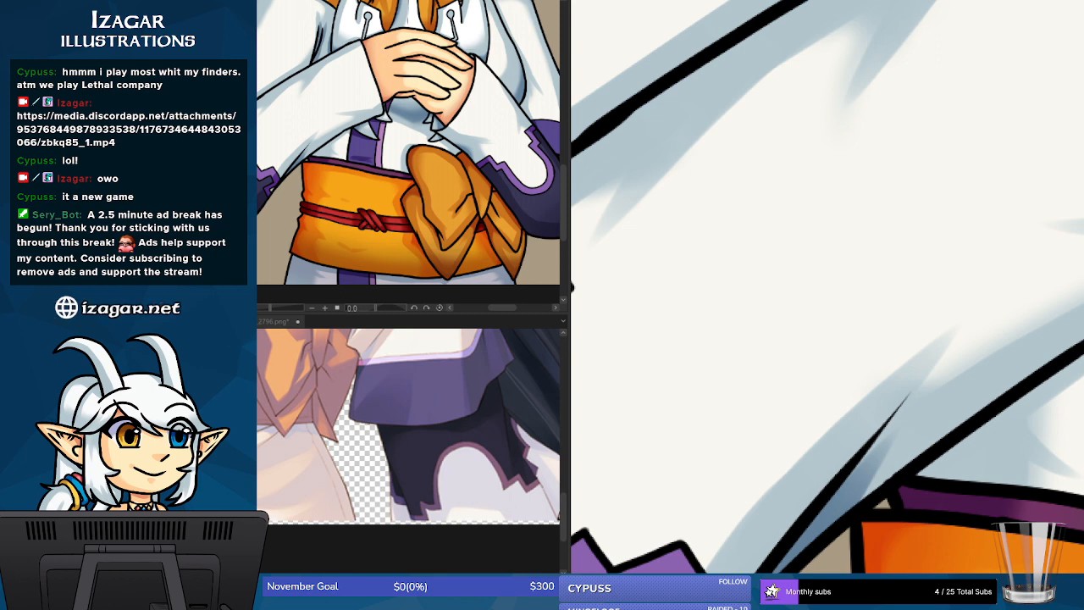
{"action": "key", "text": "ctrl+z"}
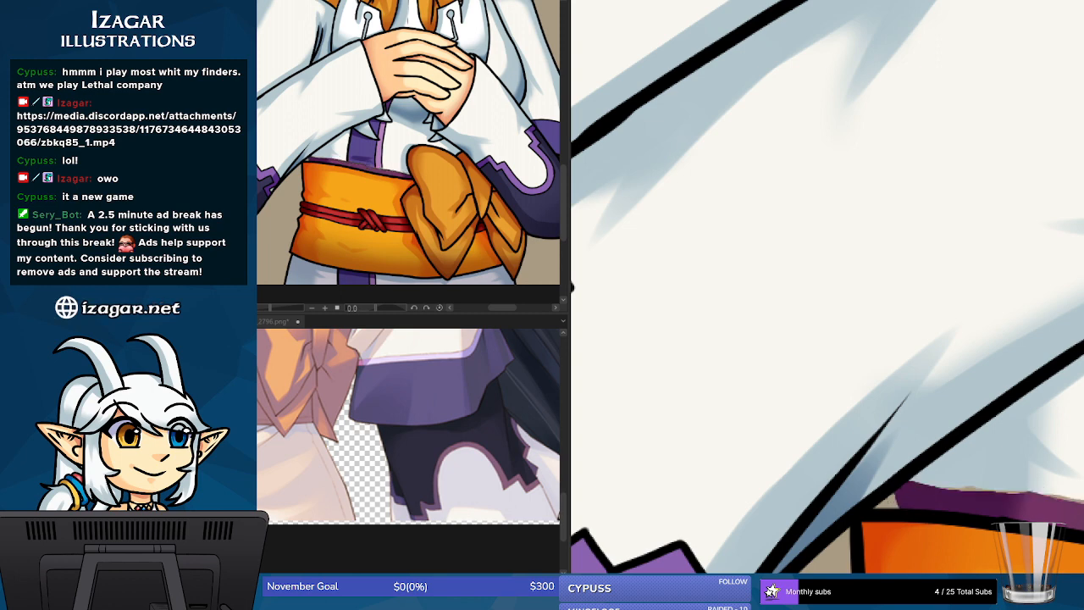
{"action": "key", "text": "ctrl+y"}
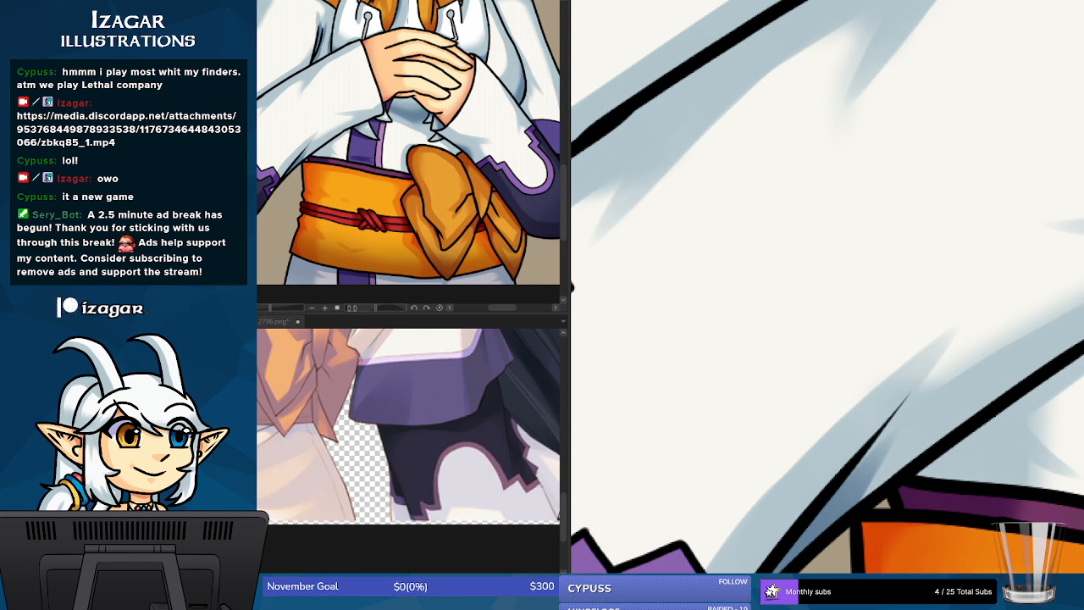
{"action": "key", "text": "ctrl+minus"}
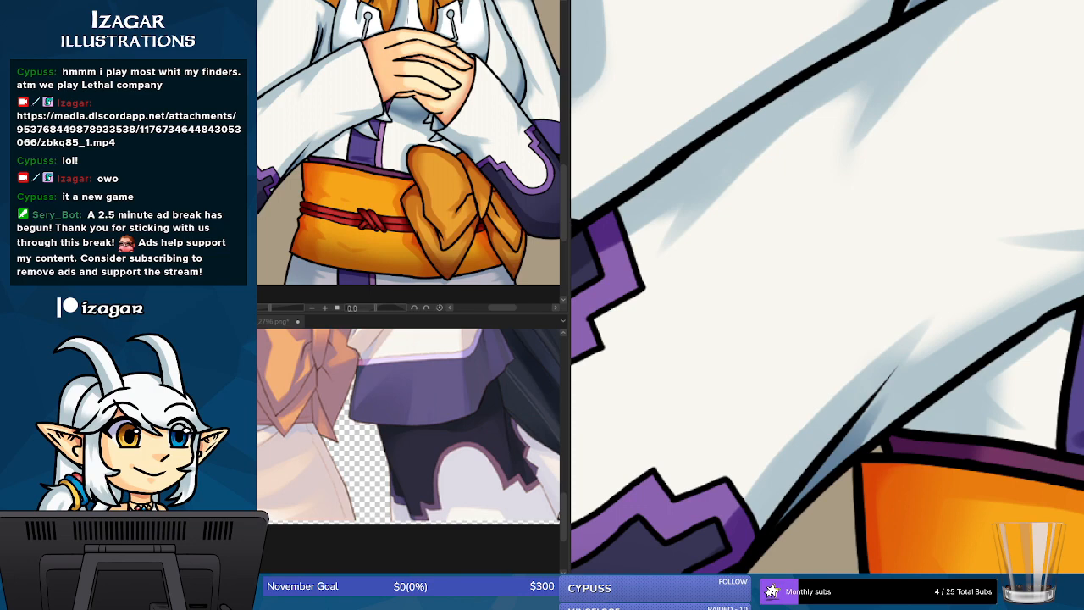
- Examine the sleeves, dark cuffs, sash, red cord and clasped hands close up for remaining flaws
{"action": "key", "text": "ctrl+minus"}
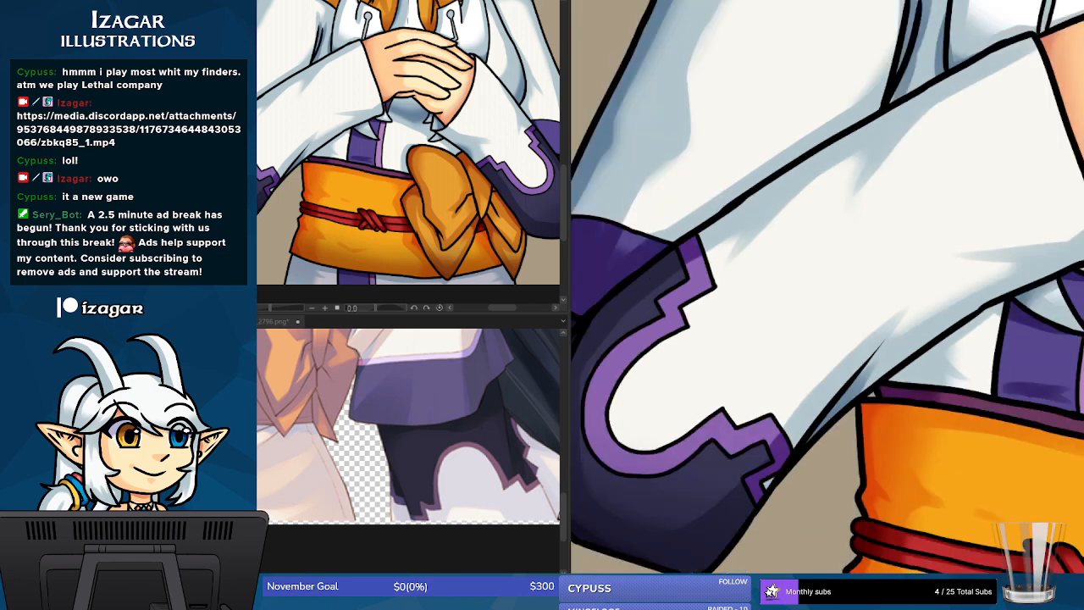
{"action": "scroll", "coordinate": [827, 286], "scroll_direction": "left", "scroll_amount": 2}
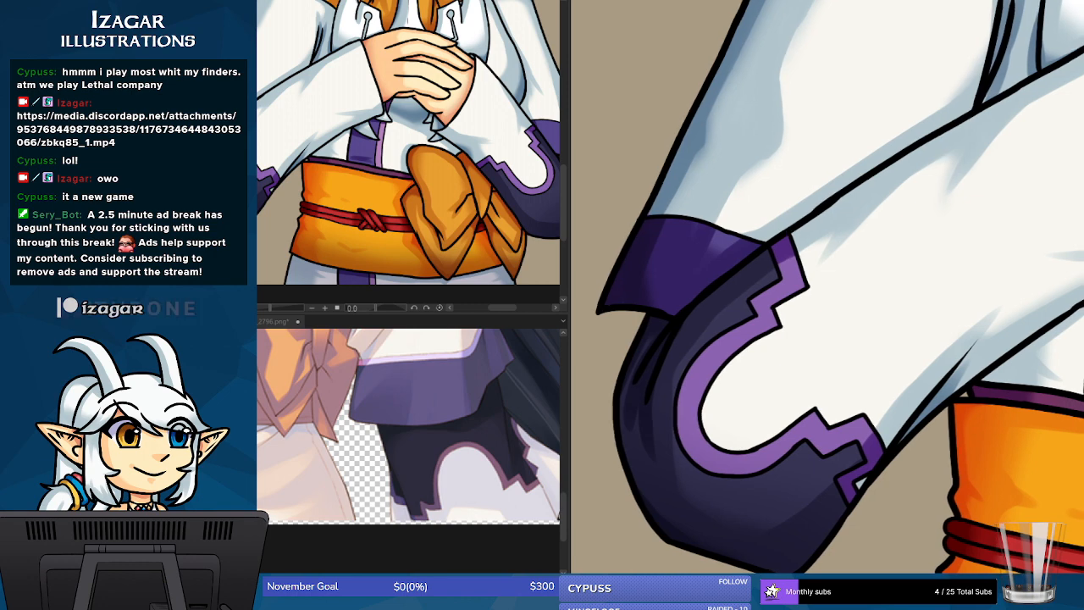
{"action": "scroll", "coordinate": [827, 287], "scroll_direction": "right", "scroll_amount": 1}
{"action": "scroll", "coordinate": [826, 287], "scroll_direction": "right", "scroll_amount": 8}
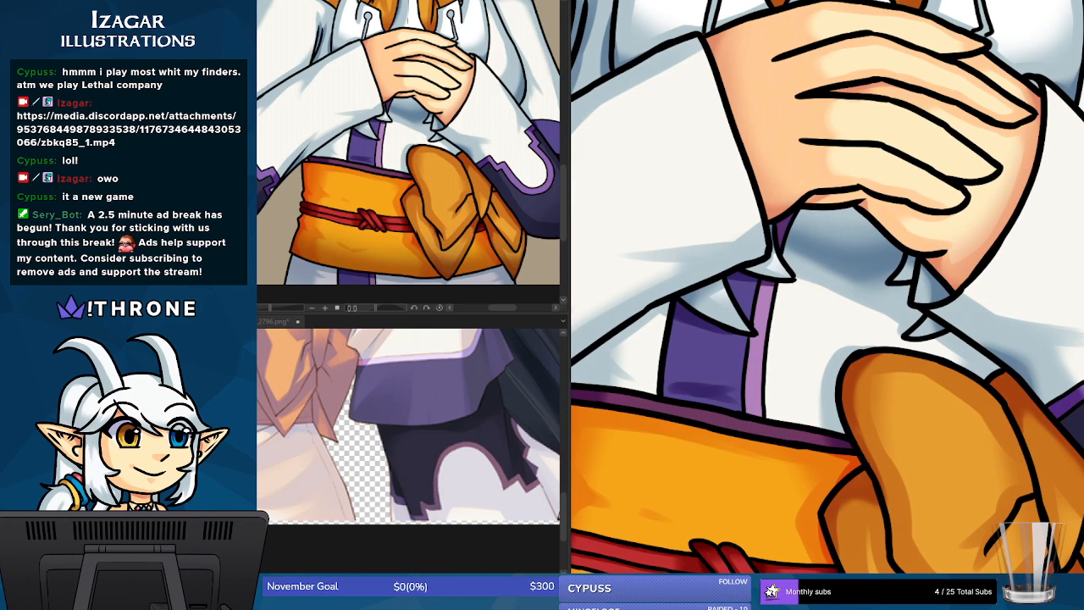
{"action": "scroll", "coordinate": [827, 286], "scroll_direction": "down", "scroll_amount": 7}
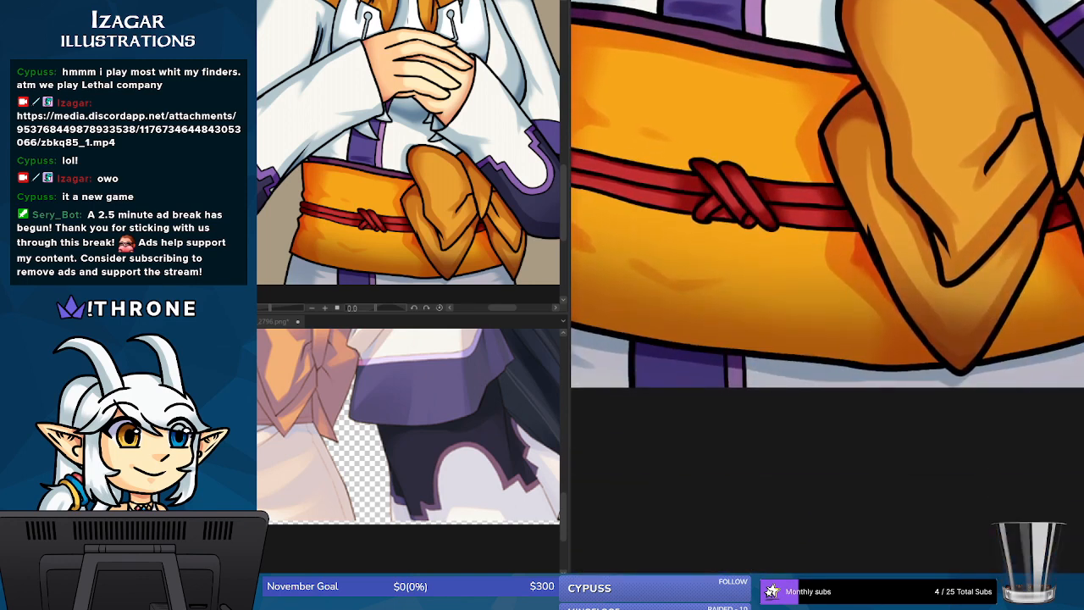
{"action": "scroll", "coordinate": [827, 286], "scroll_direction": "up", "scroll_amount": 2}
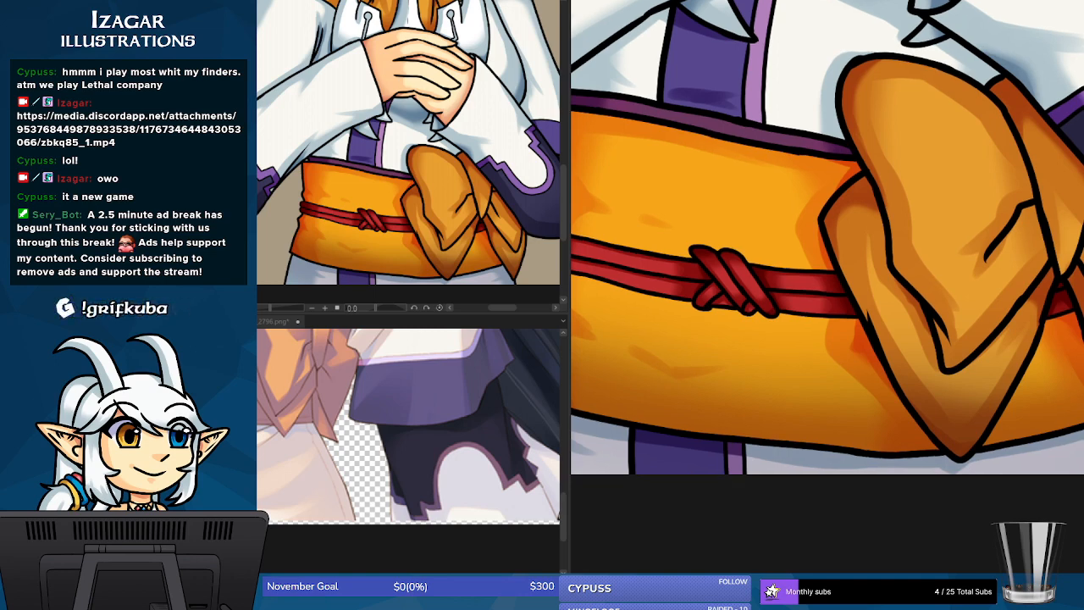
{"action": "scroll", "coordinate": [827, 286], "scroll_direction": "up", "scroll_amount": 6}
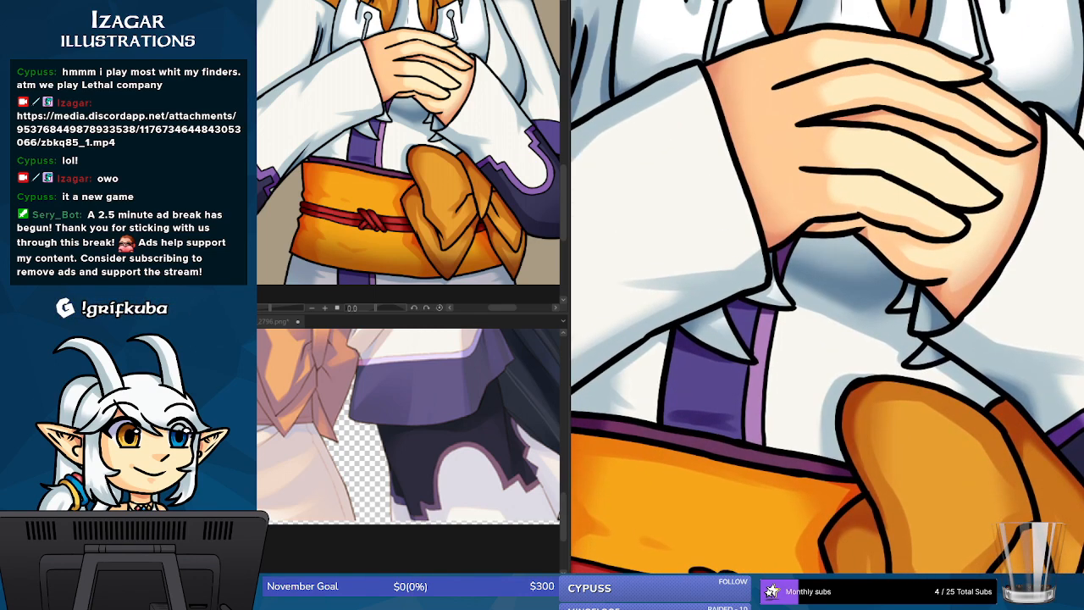
{"action": "scroll", "coordinate": [827, 286], "scroll_direction": "up", "scroll_amount": 4}
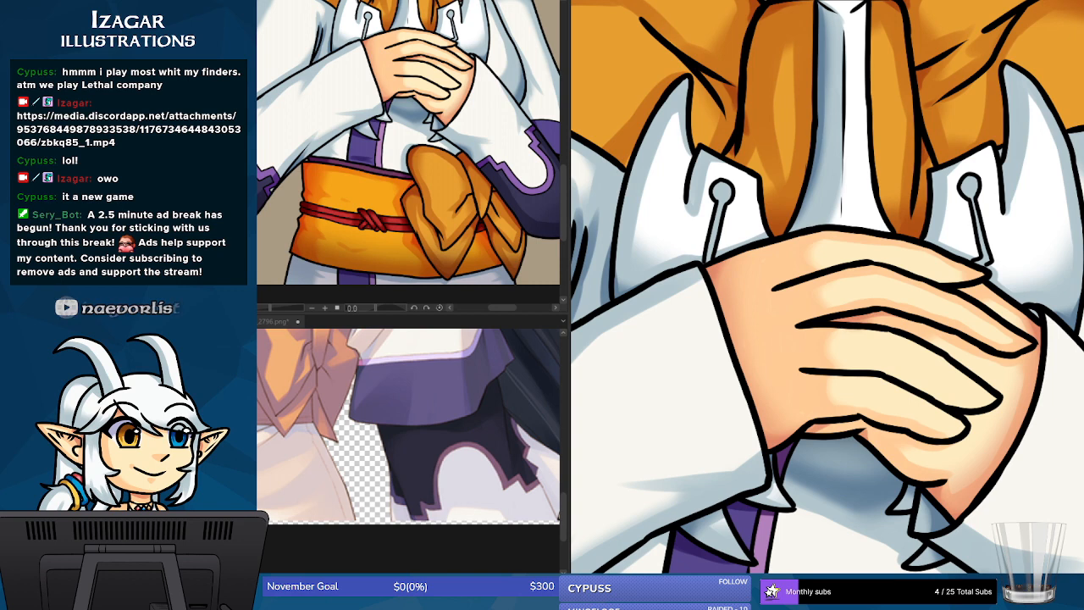
- Rework the soft blue-grey shadow on the white robe beneath the clasped hands, undoing the strokes that do not suit
{"action": "left_click_drag", "start_coordinate": [772, 423], "coordinate": [928, 436]}
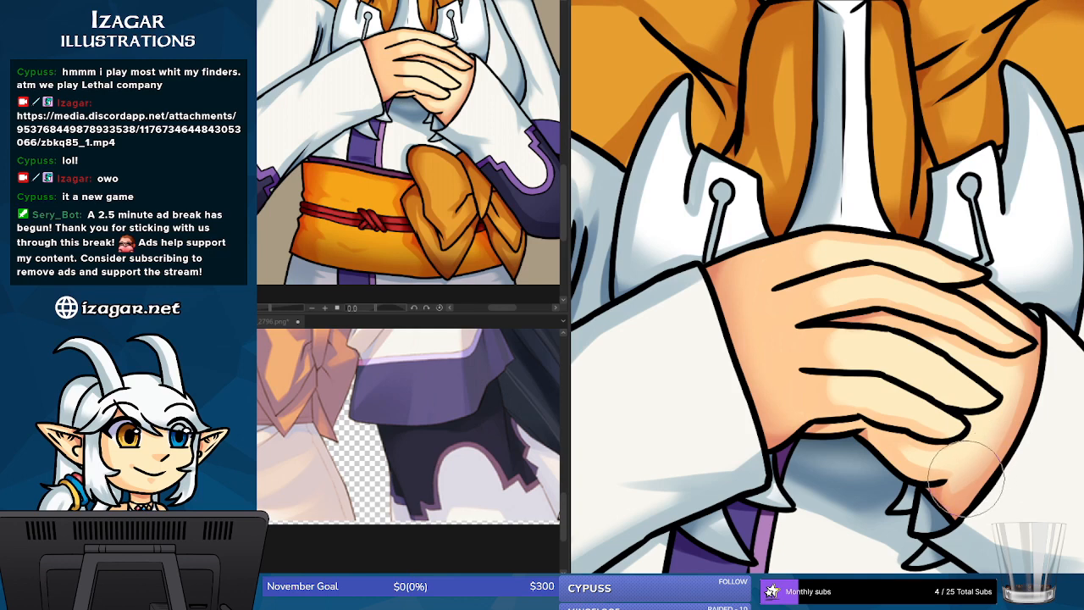
{"action": "key", "text": "ctrl+z"}
{"action": "key", "text": "ctrl+z"}
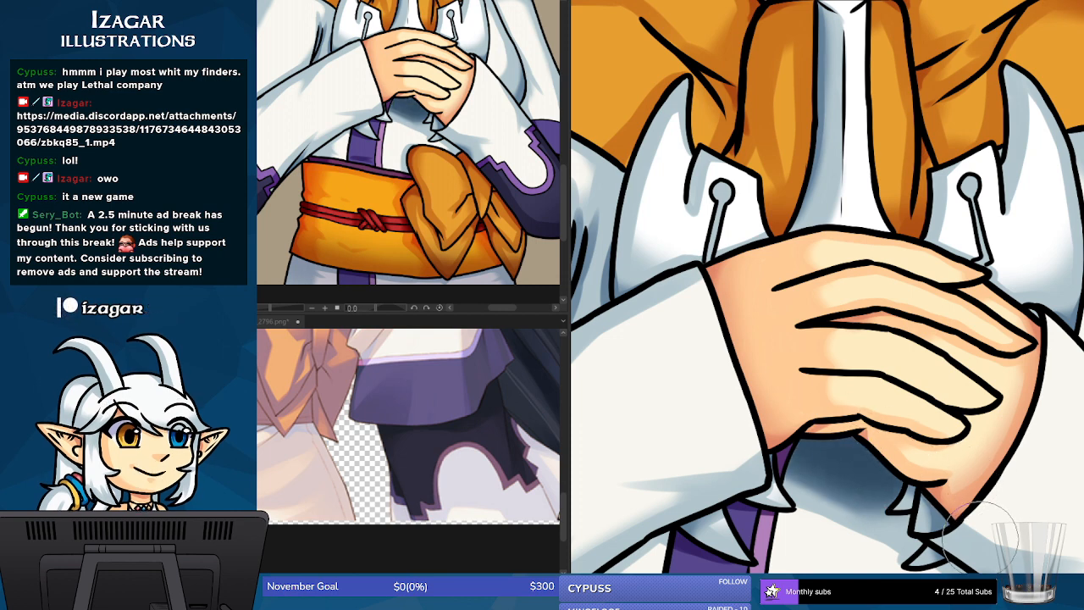
{"action": "key", "text": "ctrl+z"}
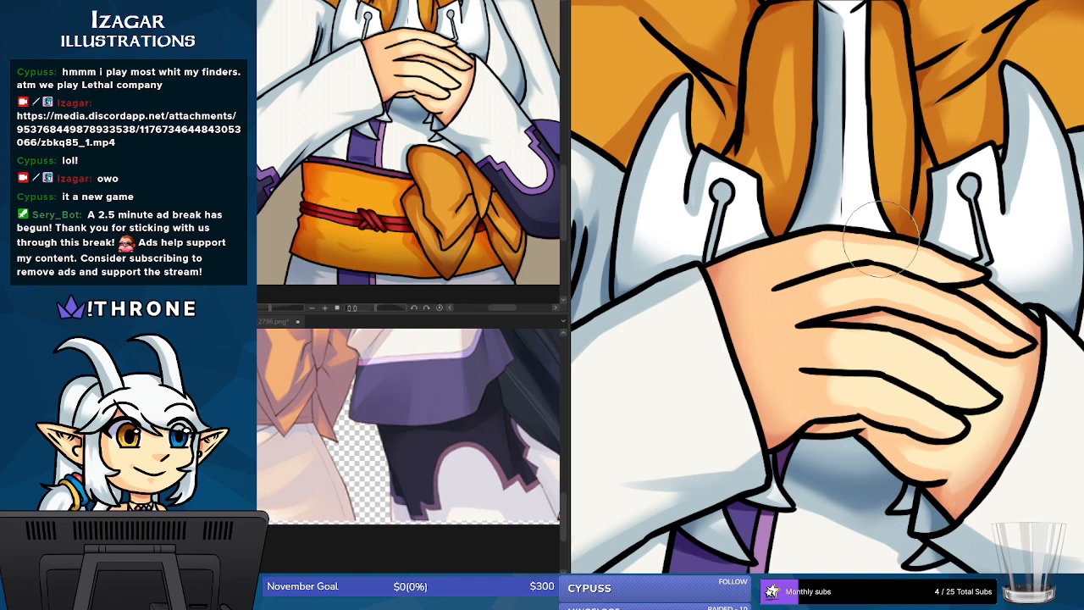
{"action": "left_click_drag", "start_coordinate": [771, 436], "coordinate": [881, 447]}
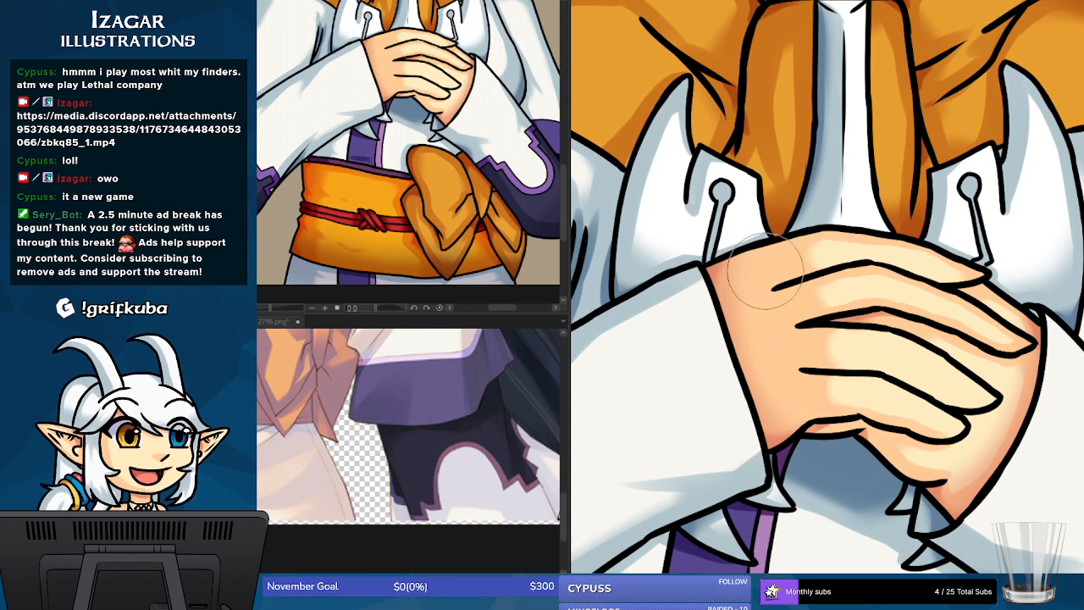
{"action": "left_click_drag", "start_coordinate": [771, 426], "coordinate": [843, 420]}
{"action": "key", "text": "ctrl+z"}
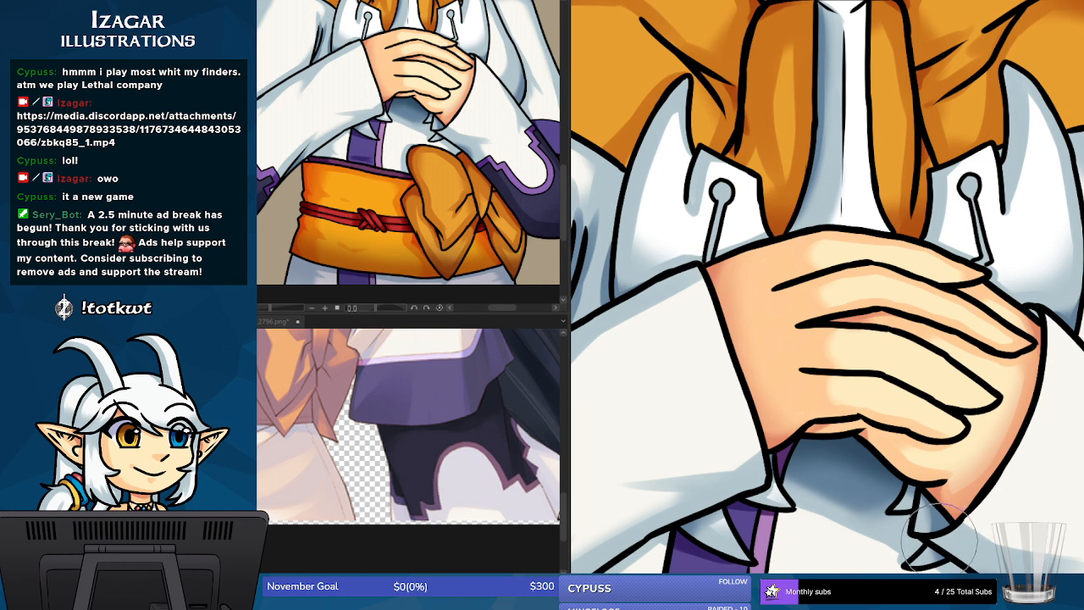
{"action": "key", "text": "ctrl+z"}
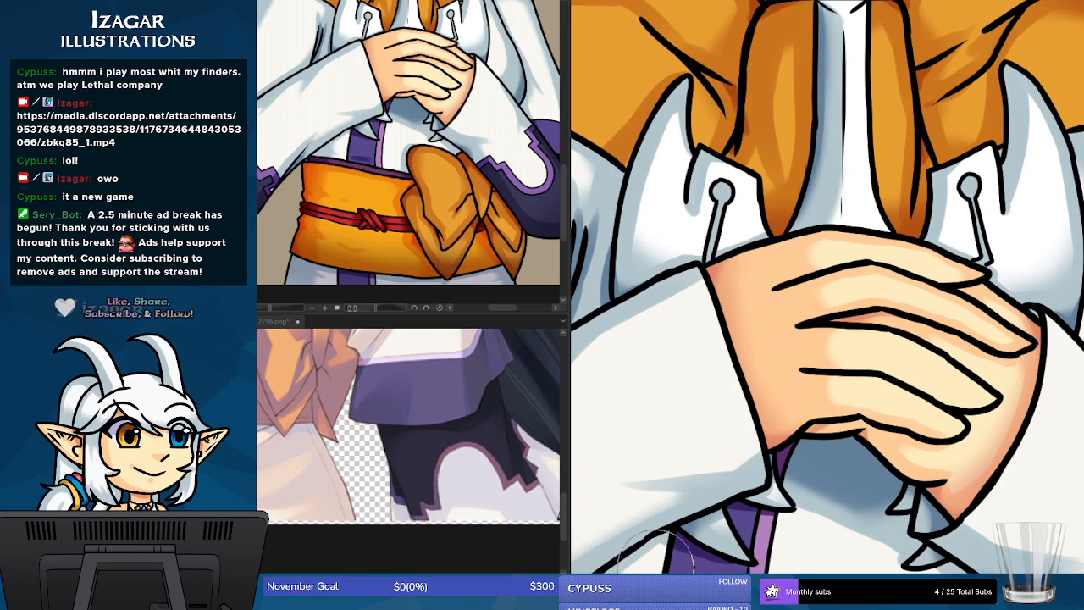
- Try pasting the white artist signature with the year '23 onto the illustration and undo it
{"action": "key", "text": "ctrl+minus"}
{"action": "key", "text": "ctrl+minus"}
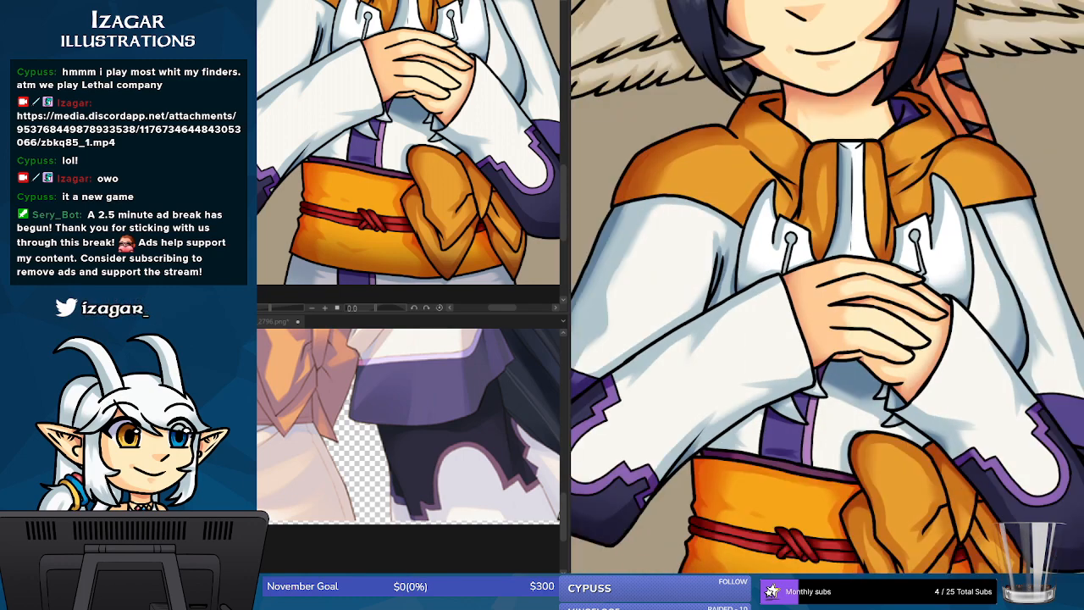
{"action": "key", "text": "ctrl+minus"}
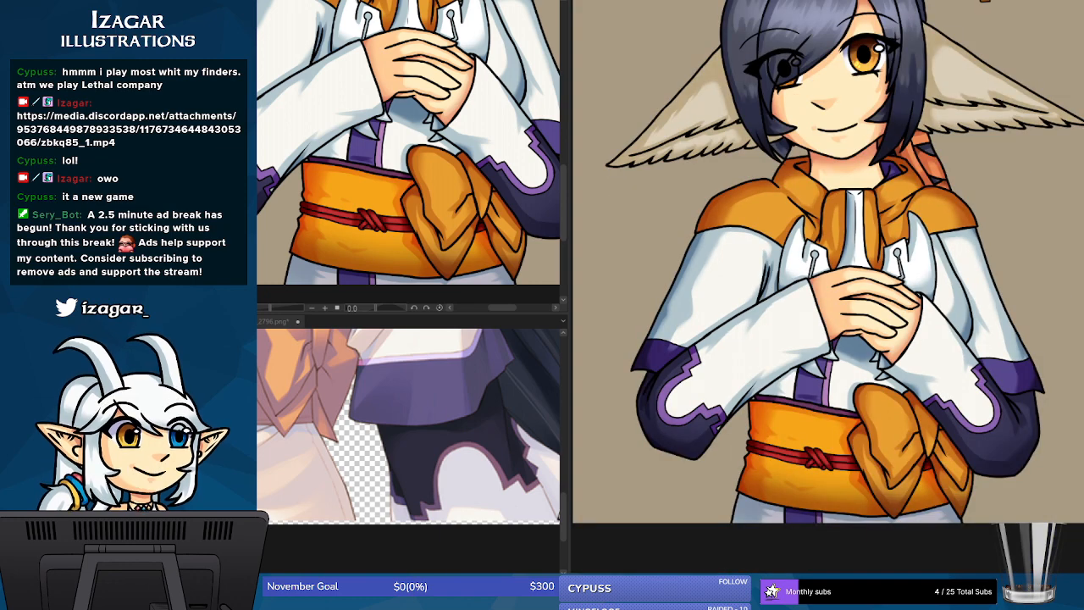
{"action": "scroll", "coordinate": [828, 288], "scroll_direction": "up", "scroll_amount": 8}
{"action": "scroll", "coordinate": [828, 288], "scroll_direction": "down", "scroll_amount": 7}
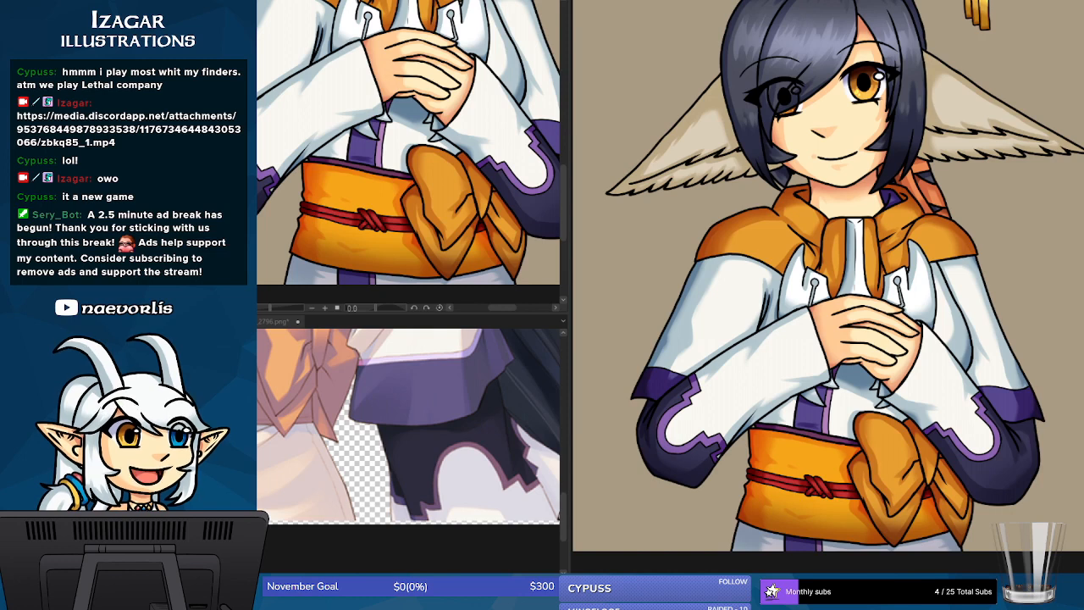
{"action": "key", "text": "ctrl+v"}
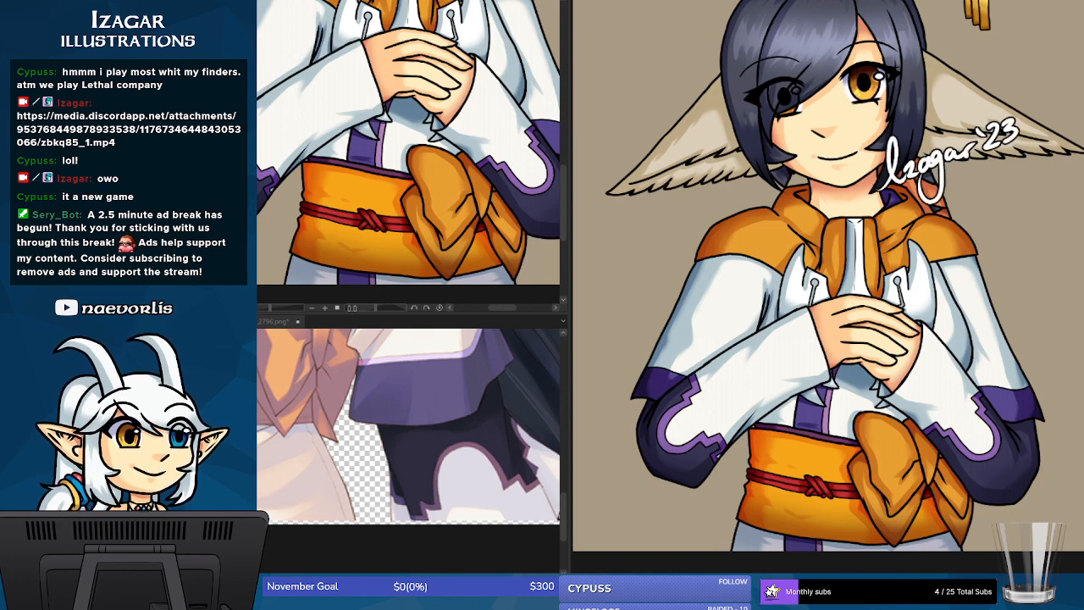
{"action": "key", "text": "ctrl+z"}
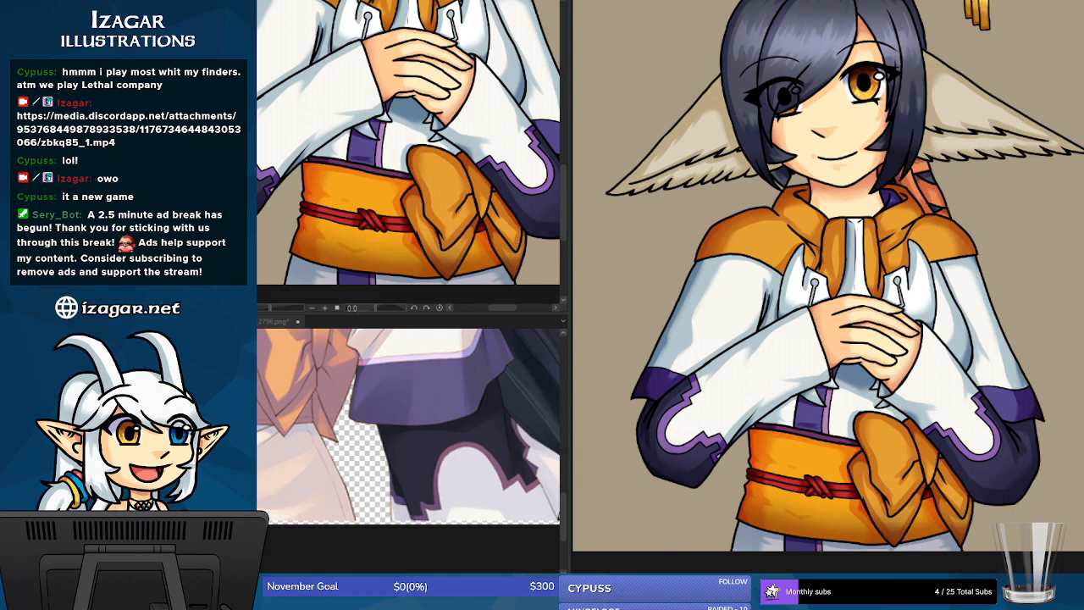
- Try handwriting a new signature beside the character's shoulder below the wing-like ear, undoing each attempt
{"action": "scroll", "coordinate": [1073, 314], "scroll_direction": "up", "scroll_amount": 5}
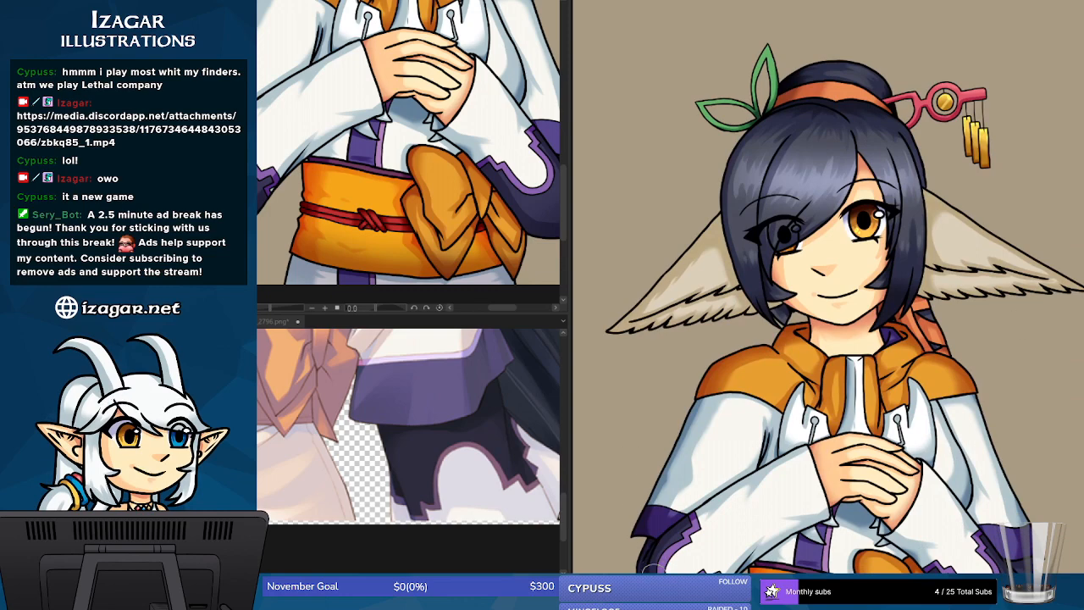
{"action": "key", "text": "ctrl+minus"}
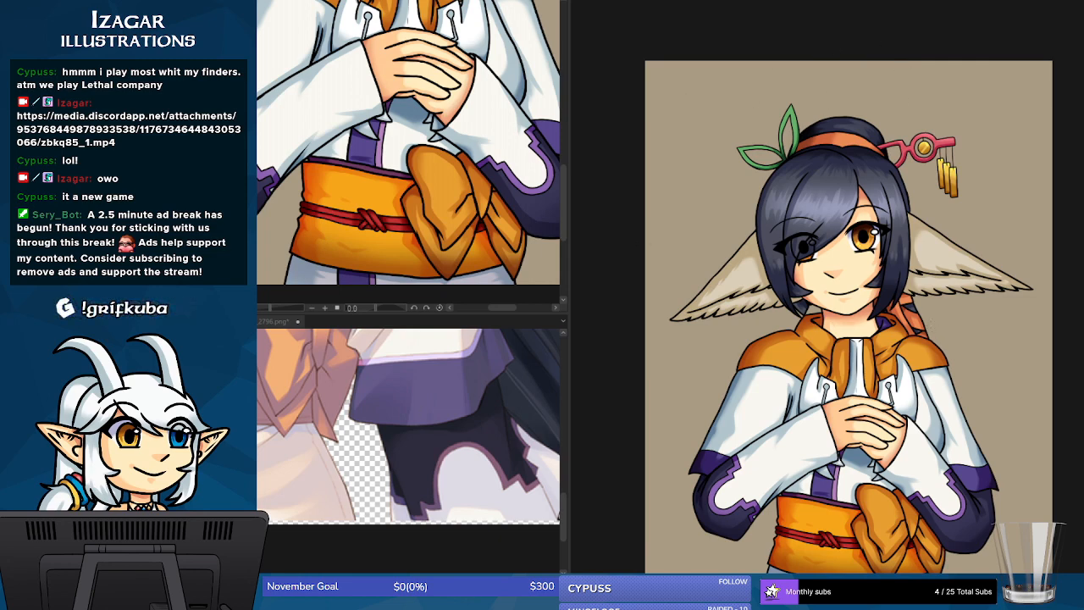
{"action": "mouse_move", "coordinate": [934, 311]}
{"action": "left_mouse_down"}
{"action": "mouse_move", "coordinate": [922, 337]}
{"action": "mouse_move", "coordinate": [976, 284]}
{"action": "left_mouse_up"}
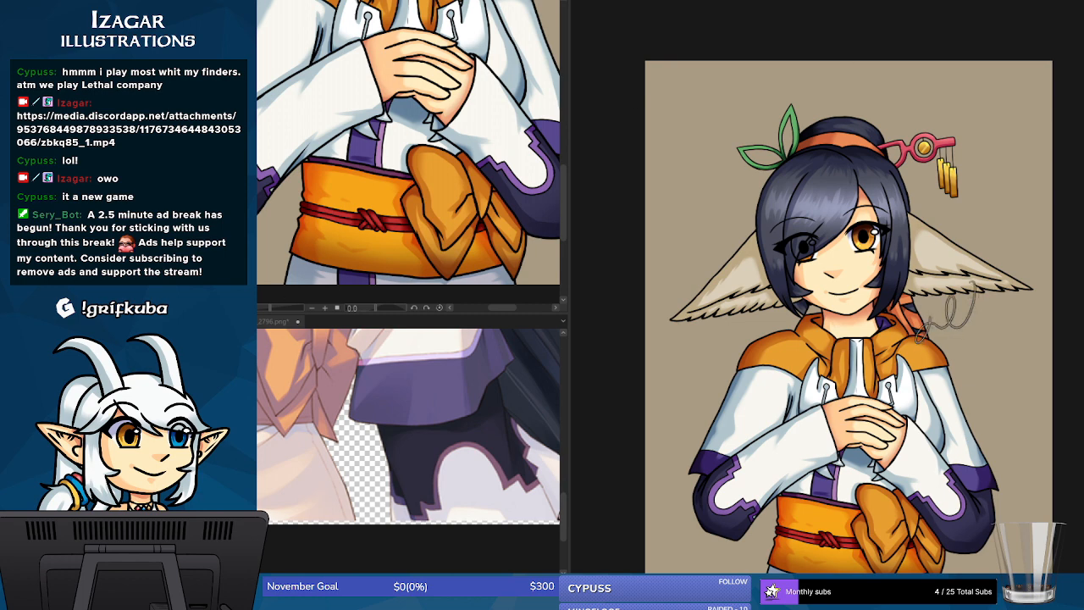
{"action": "key", "text": "ctrl+z"}
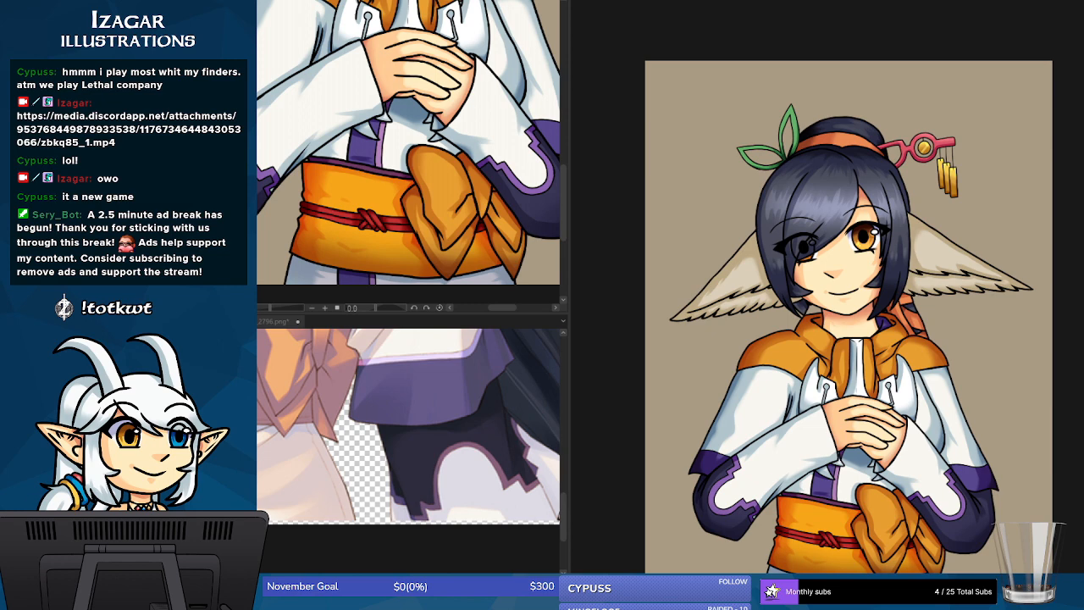
{"action": "mouse_move", "coordinate": [929, 310]}
{"action": "left_mouse_down"}
{"action": "mouse_move", "coordinate": [946, 334]}
{"action": "mouse_move", "coordinate": [919, 359]}
{"action": "mouse_move", "coordinate": [982, 308]}
{"action": "left_mouse_up"}
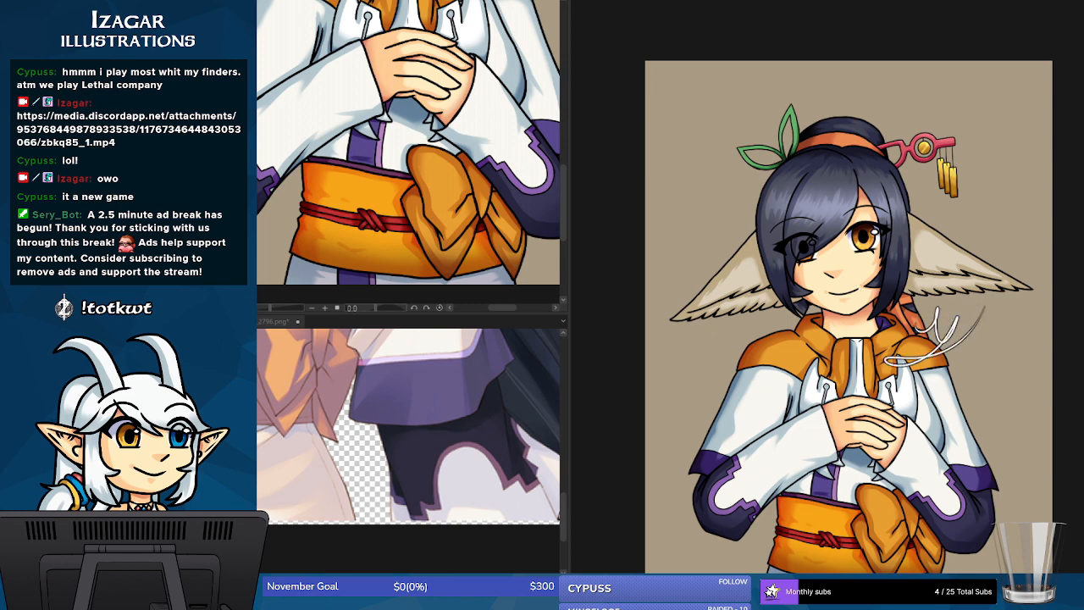
{"action": "key", "text": "ctrl+z"}
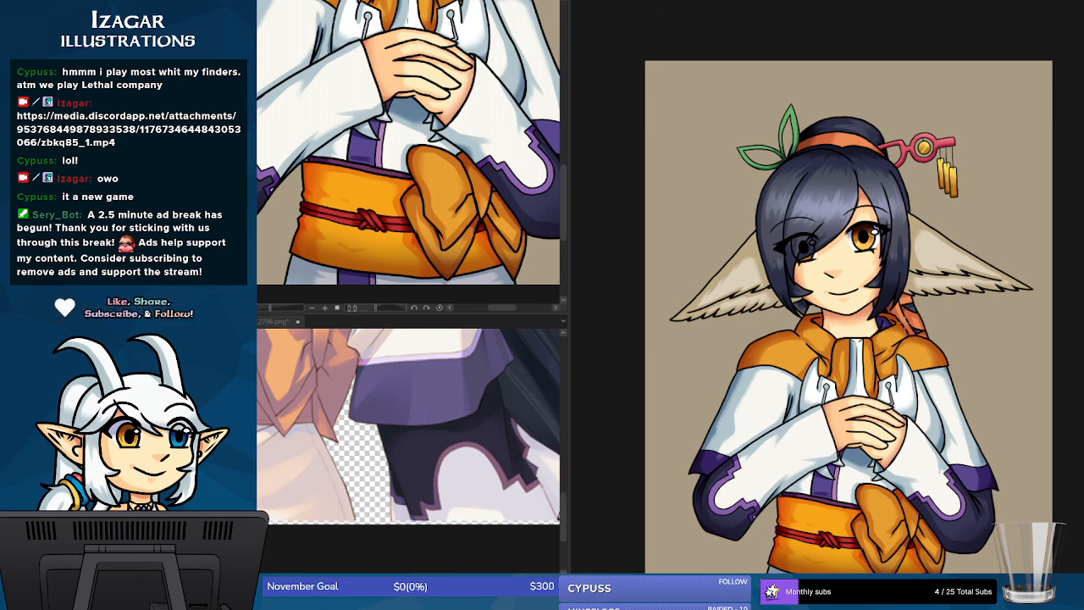
{"action": "mouse_move", "coordinate": [904, 315]}
{"action": "left_mouse_down"}
{"action": "mouse_move", "coordinate": [961, 335]}
{"action": "mouse_move", "coordinate": [1018, 296]}
{"action": "left_mouse_up"}
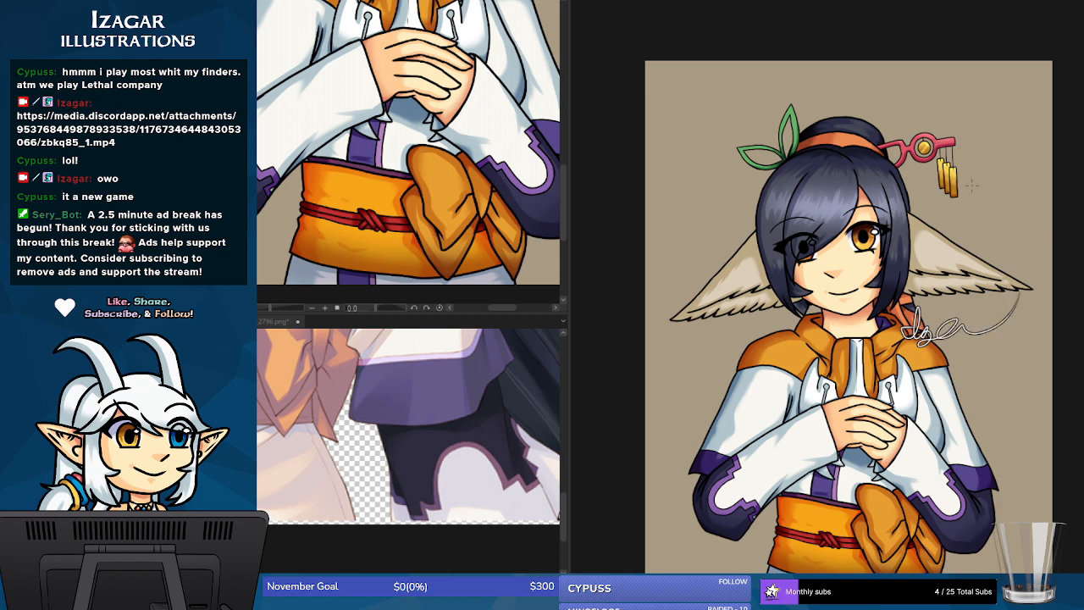
{"action": "key", "text": "ctrl+z"}
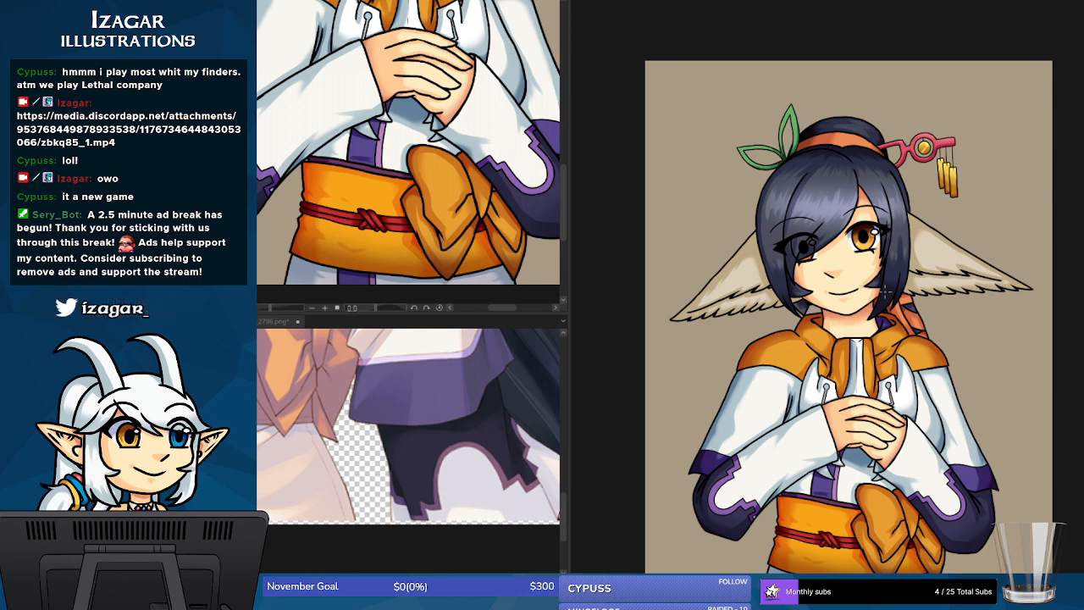
{"action": "mouse_move", "coordinate": [896, 325]}
{"action": "left_mouse_down"}
{"action": "mouse_move", "coordinate": [910, 343]}
{"action": "mouse_move", "coordinate": [923, 309]}
{"action": "mouse_move", "coordinate": [908, 354]}
{"action": "mouse_move", "coordinate": [935, 329]}
{"action": "mouse_move", "coordinate": [947, 356]}
{"action": "mouse_move", "coordinate": [971, 317]}
{"action": "left_mouse_up"}
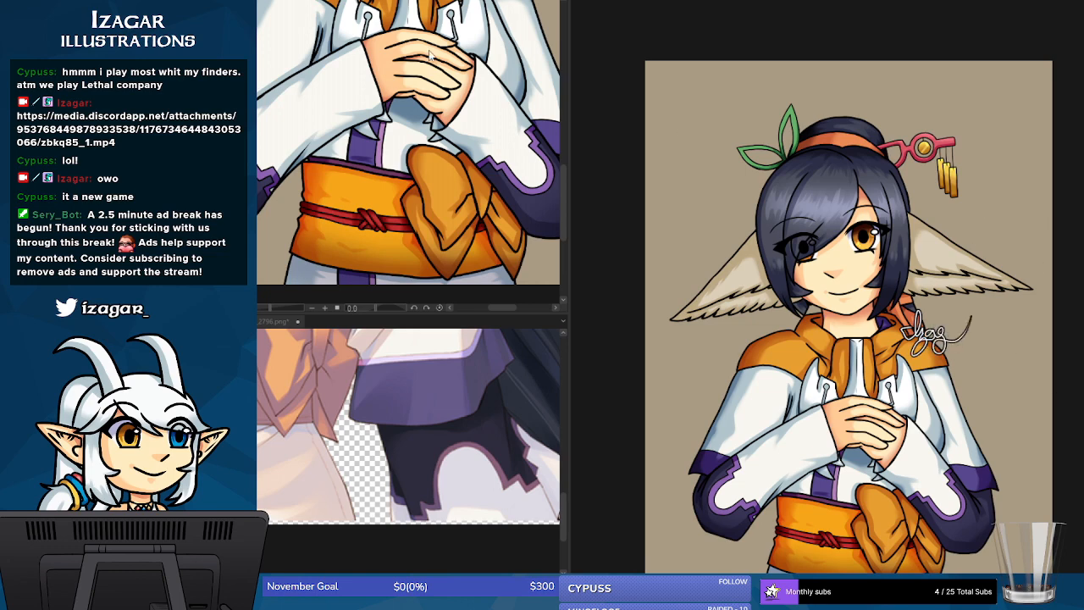
{"action": "left_click", "coordinate": [246, 53]}
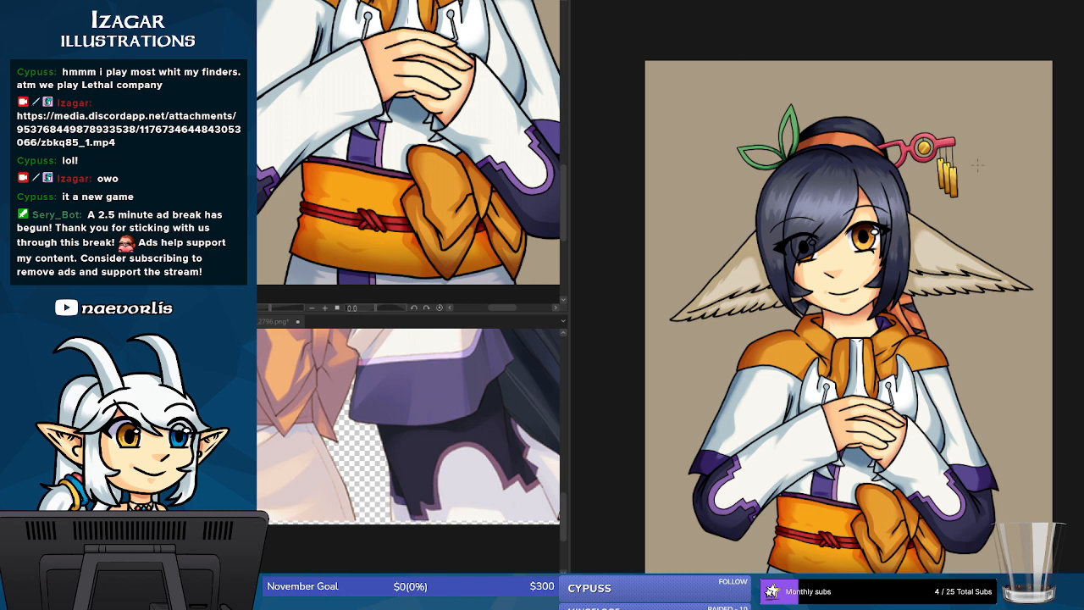
{"action": "mouse_move", "coordinate": [937, 330]}
{"action": "left_mouse_down"}
{"action": "mouse_move", "coordinate": [932, 342]}
{"action": "mouse_move", "coordinate": [945, 332]}
{"action": "mouse_move", "coordinate": [948, 342]}
{"action": "mouse_move", "coordinate": [975, 326]}
{"action": "left_mouse_up"}
{"action": "key", "text": "ctrl+z"}
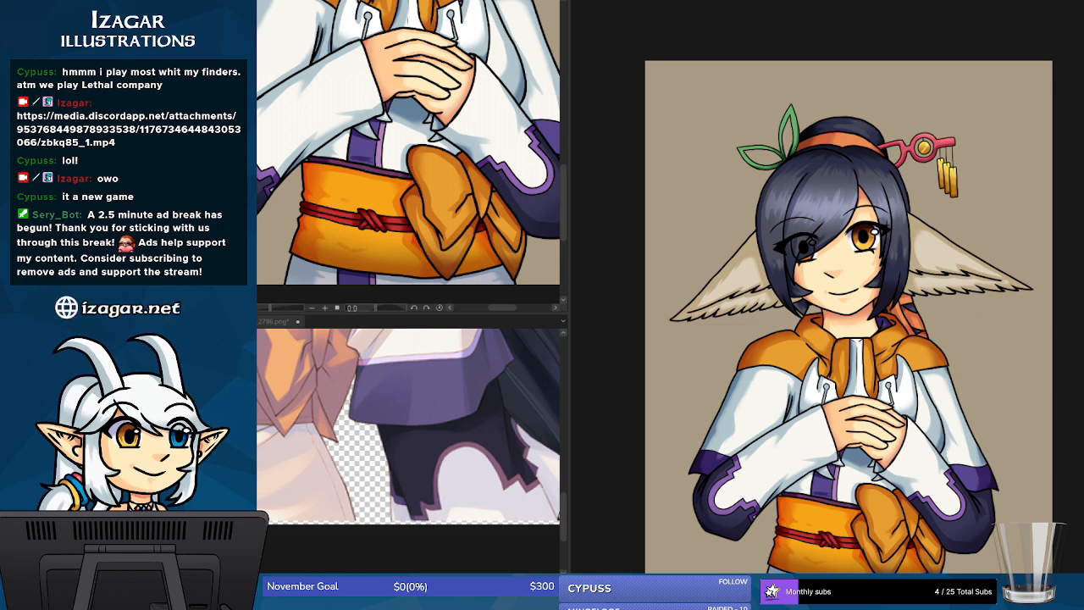
- Rotate the canvas, try handwriting a small black signature along the upper edge of the wing-like ear, and undo it
{"action": "scroll", "coordinate": [862, 285], "scroll_direction": "up", "scroll_amount": 3}
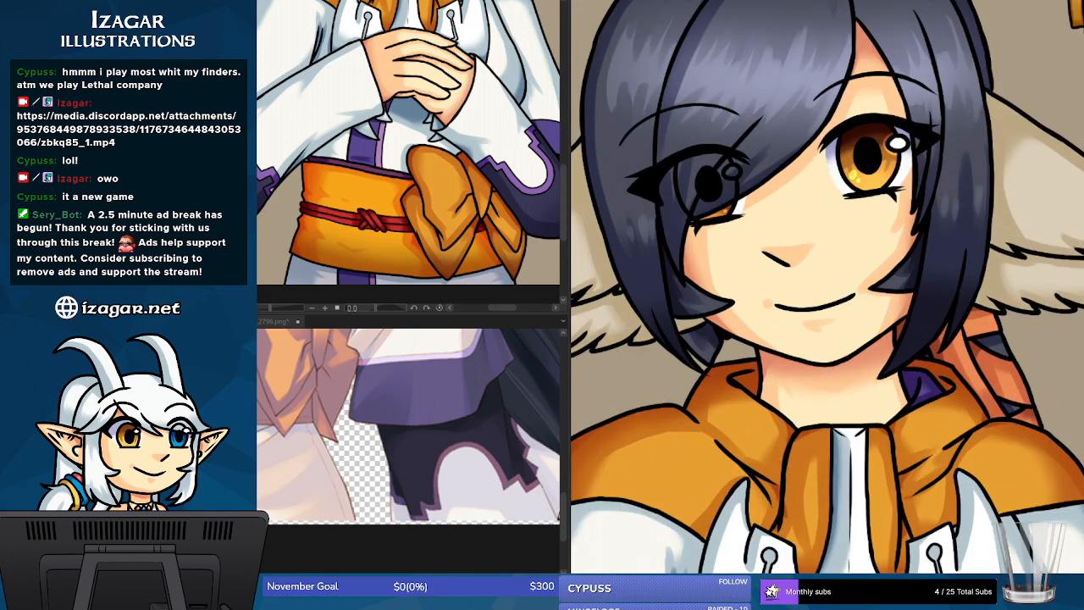
{"action": "scroll", "coordinate": [826, 286], "scroll_direction": "right", "scroll_amount": 4}
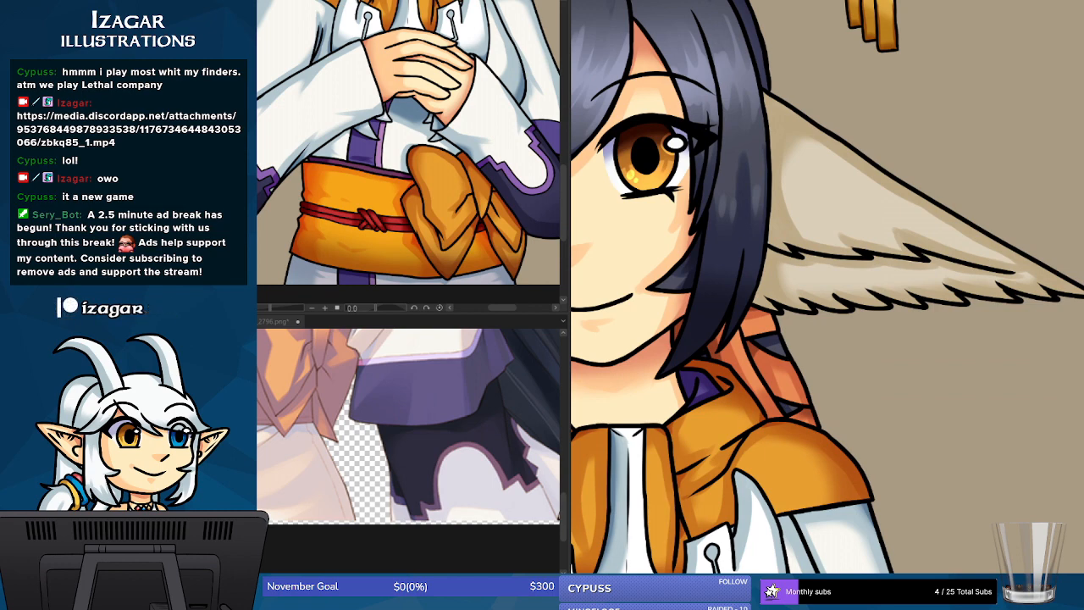
{"action": "key", "text": "minus"}
{"action": "key", "text": "minus"}
{"action": "key", "text": "minus"}
{"action": "key", "text": "minus"}
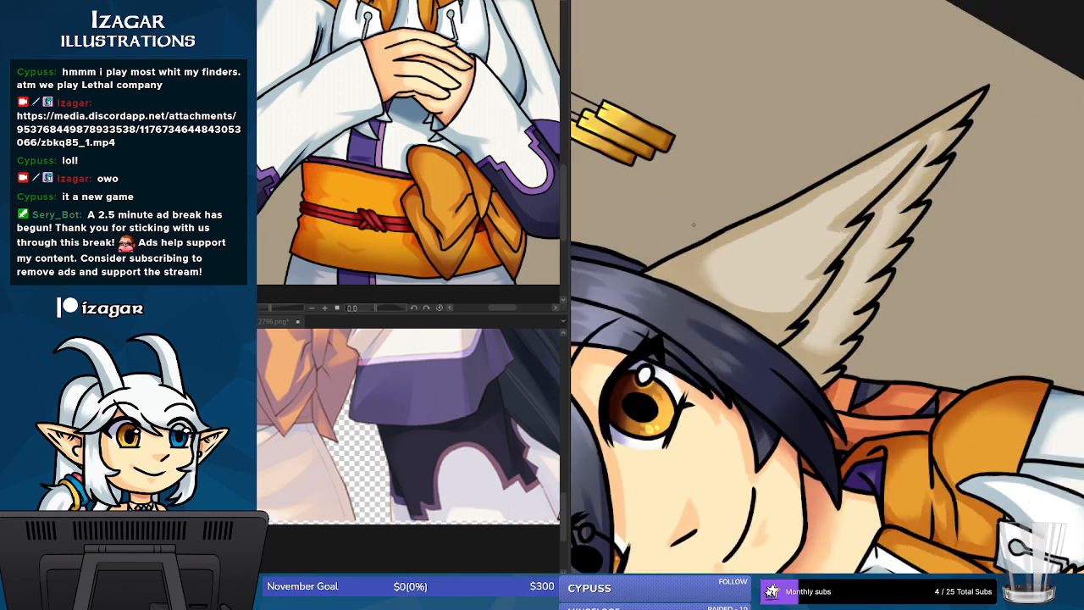
{"action": "mouse_move", "coordinate": [701, 228]}
{"action": "left_mouse_down"}
{"action": "mouse_move", "coordinate": [703, 199]}
{"action": "mouse_move", "coordinate": [724, 229]}
{"action": "left_mouse_up"}
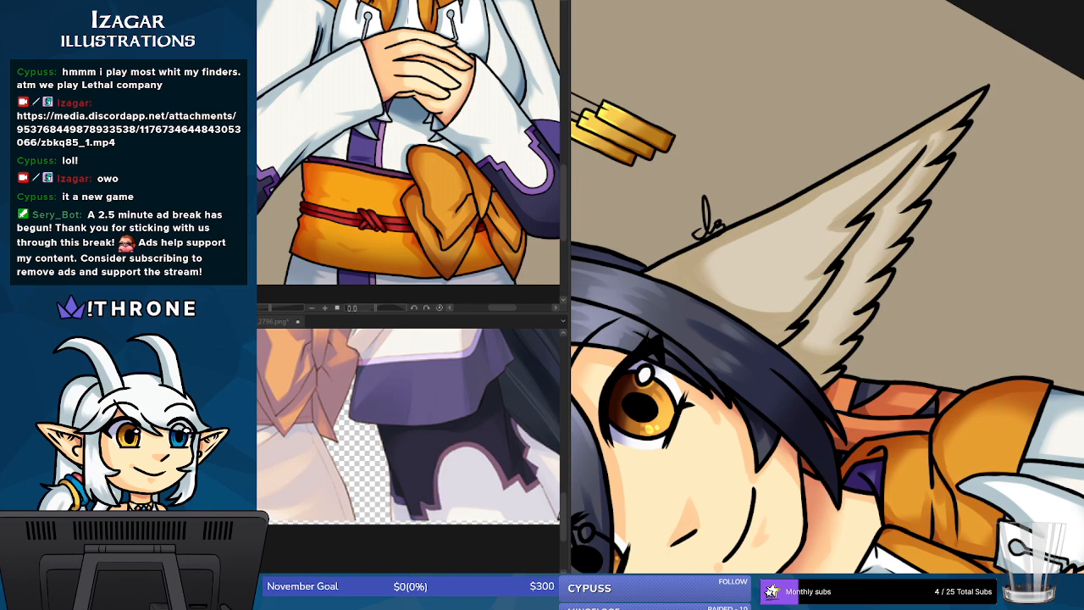
{"action": "key", "text": "ctrl+z"}
- Enlarge the secondary canvas view and fit the whole illustration inside it as a full-figure preview
{"action": "scroll", "coordinate": [564, 137], "scroll_direction": "up", "scroll_amount": 5}
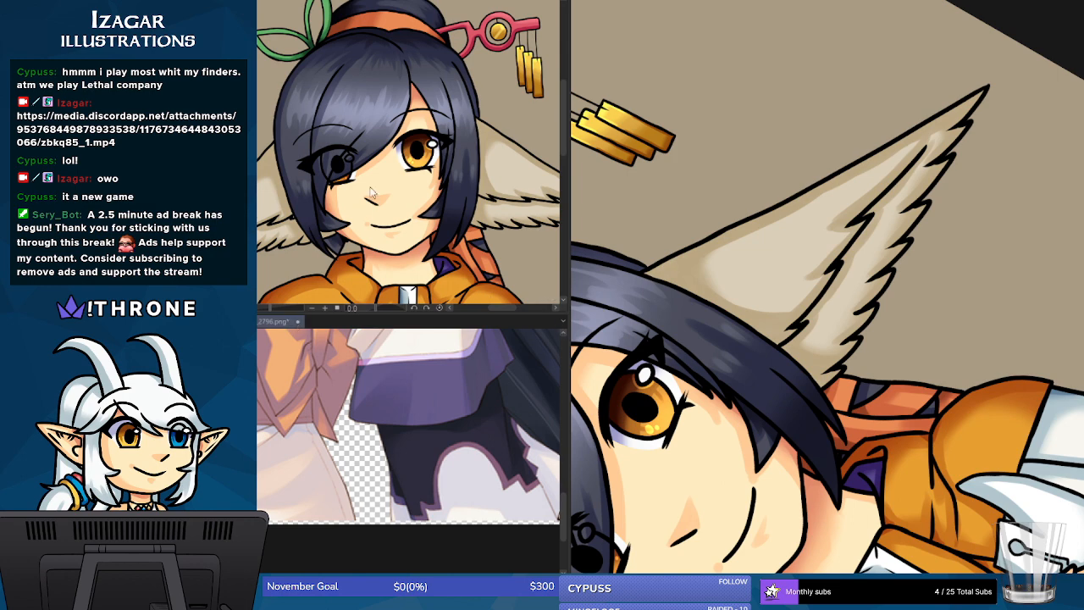
{"action": "left_click", "coordinate": [709, 182]}
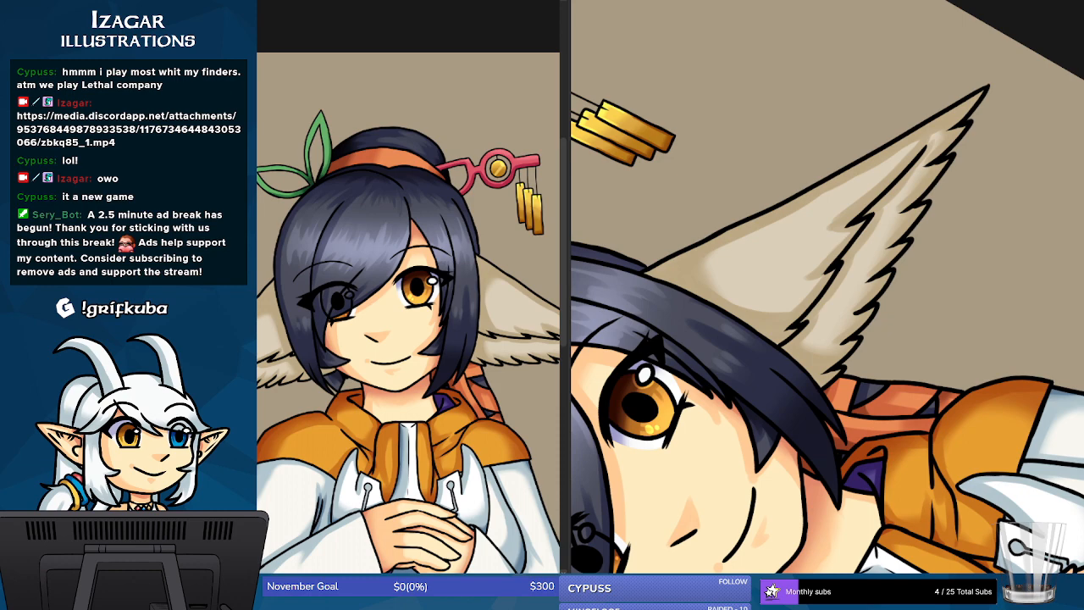
{"action": "scroll", "coordinate": [401, 285], "scroll_direction": "down", "scroll_amount": 2}
{"action": "left_click_drag", "start_coordinate": [562, 264], "coordinate": [568, 304]}
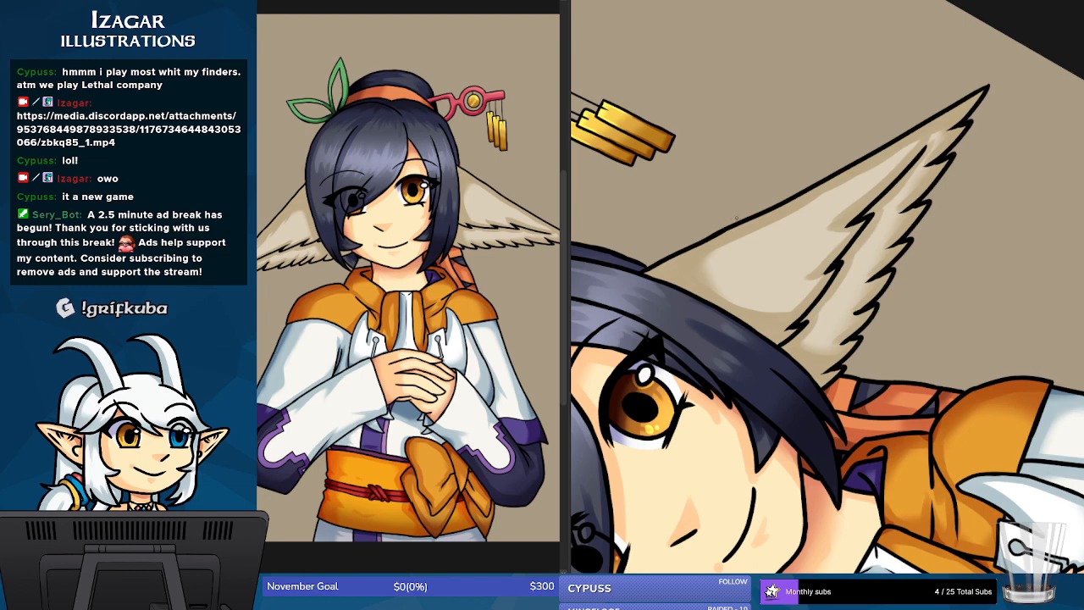
- Handwrite a small black artist signature with the year '23 along the wing-like ear's upper edge, deleting the first attempt
{"action": "mouse_move", "coordinate": [730, 212]}
{"action": "left_mouse_down"}
{"action": "mouse_move", "coordinate": [721, 220]}
{"action": "mouse_move", "coordinate": [737, 190]}
{"action": "mouse_move", "coordinate": [744, 217]}
{"action": "mouse_move", "coordinate": [774, 196]}
{"action": "mouse_move", "coordinate": [761, 220]}
{"action": "mouse_move", "coordinate": [793, 184]}
{"action": "left_mouse_up"}
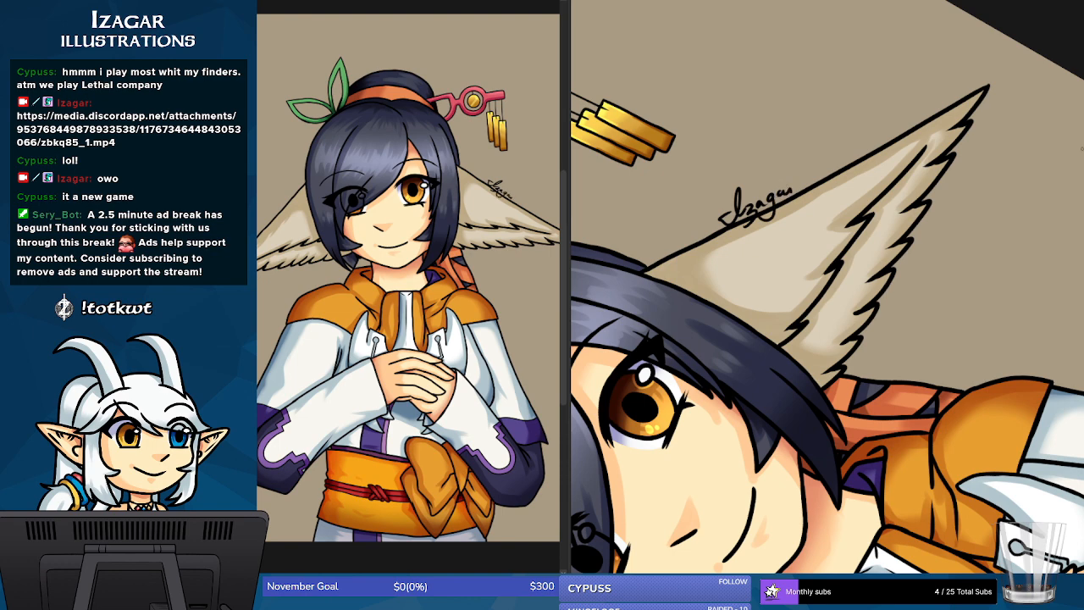
{"action": "key", "text": "Delete"}
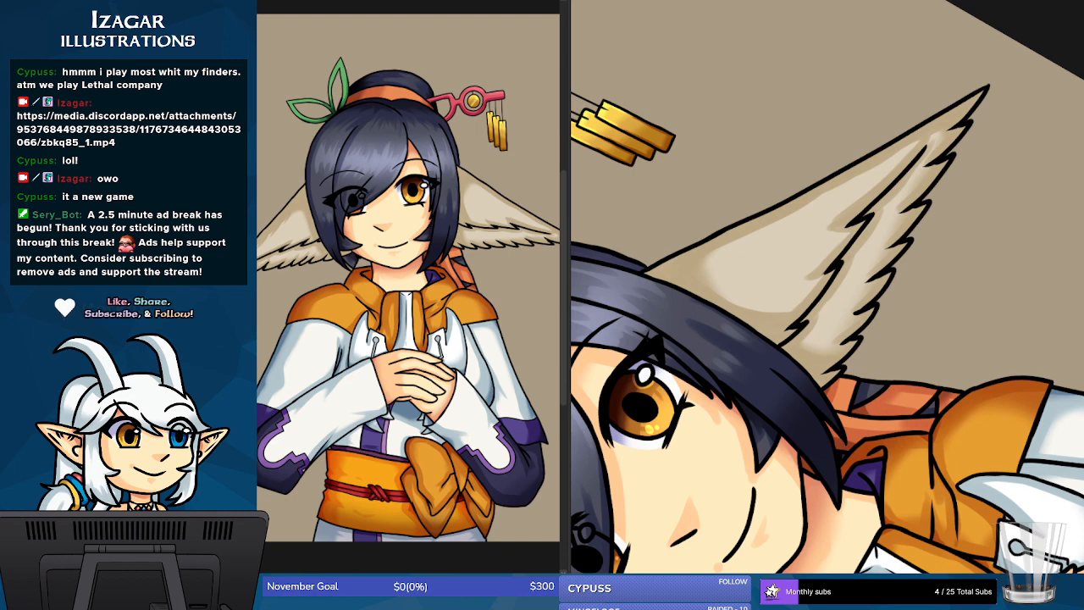
{"action": "mouse_move", "coordinate": [732, 211]}
{"action": "left_mouse_down"}
{"action": "mouse_move", "coordinate": [720, 223]}
{"action": "mouse_move", "coordinate": [754, 204]}
{"action": "mouse_move", "coordinate": [750, 229]}
{"action": "mouse_move", "coordinate": [769, 207]}
{"action": "left_mouse_up"}
{"action": "mouse_move", "coordinate": [776, 196]}
{"action": "left_mouse_down"}
{"action": "mouse_move", "coordinate": [779, 221]}
{"action": "mouse_move", "coordinate": [786, 208]}
{"action": "left_mouse_up"}
{"action": "left_click_drag", "start_coordinate": [787, 203], "coordinate": [816, 181]}
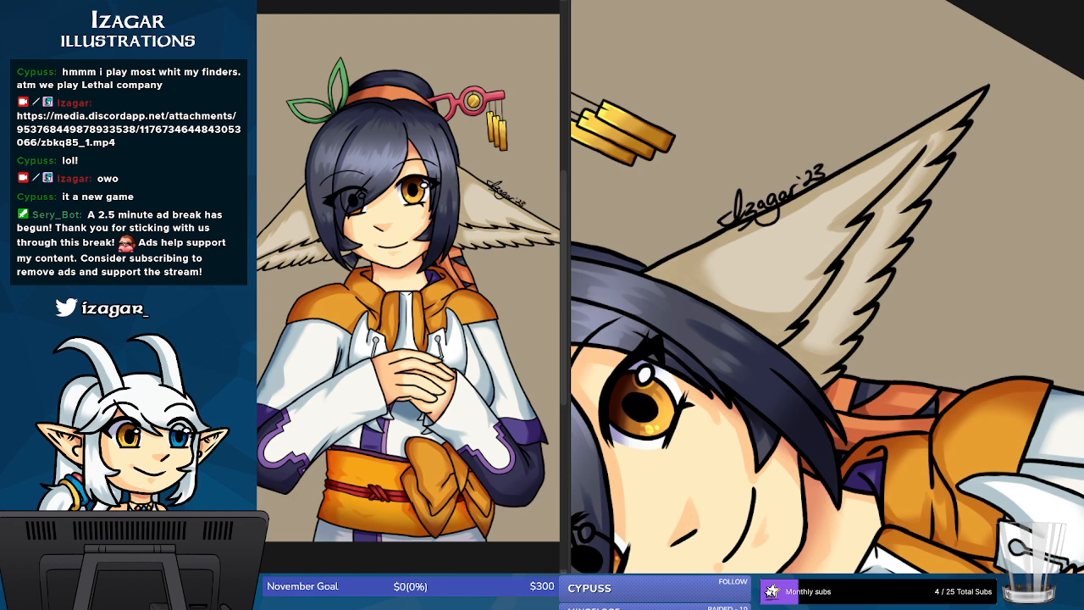
{"action": "key", "text": "ctrl+t"}
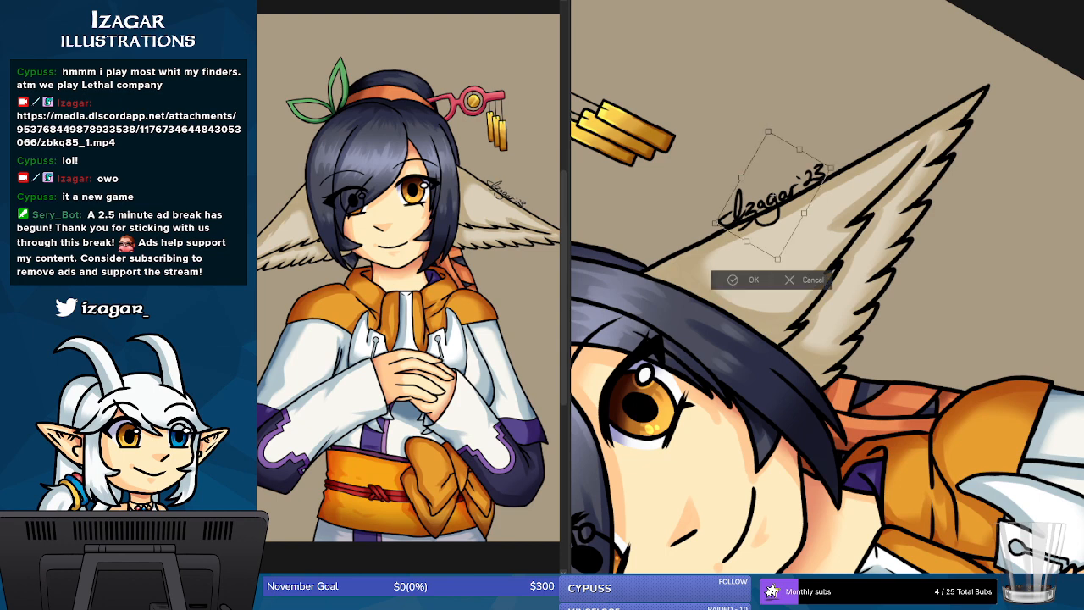
{"action": "left_click_drag", "start_coordinate": [818, 175], "coordinate": [774, 200]}
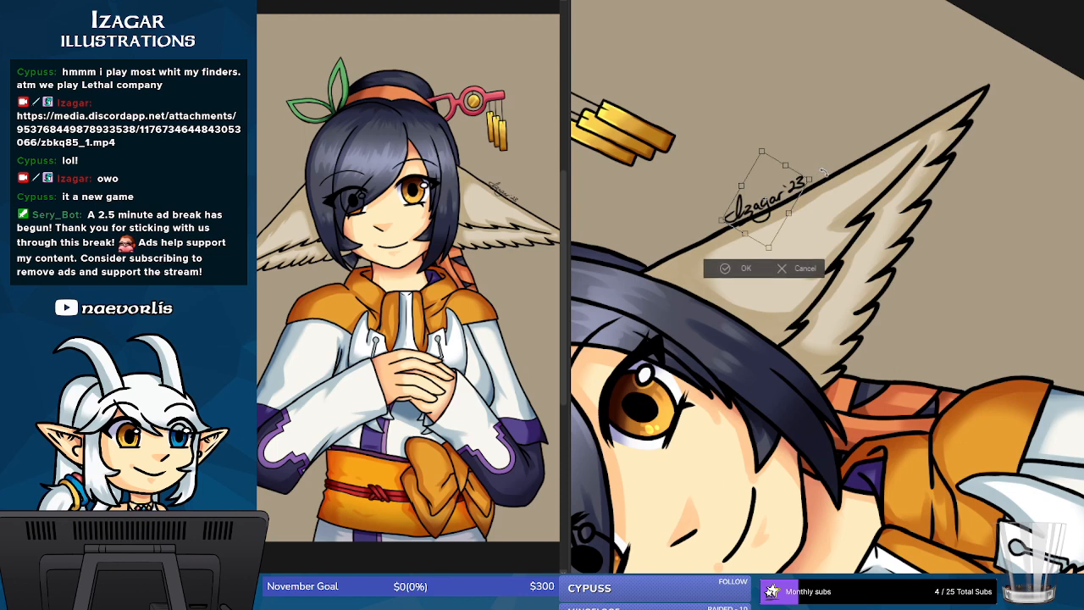
{"action": "key", "text": "Return"}
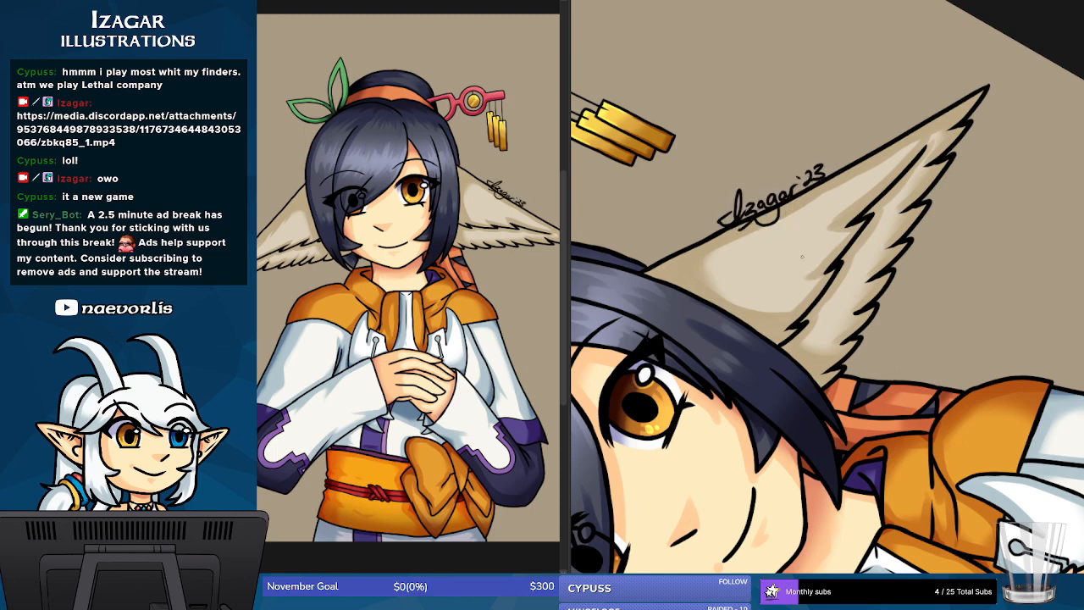
- Scale the handwritten signature down slightly along the ear's edge and fade it to a soft grey
{"action": "key", "text": "ctrl+t"}
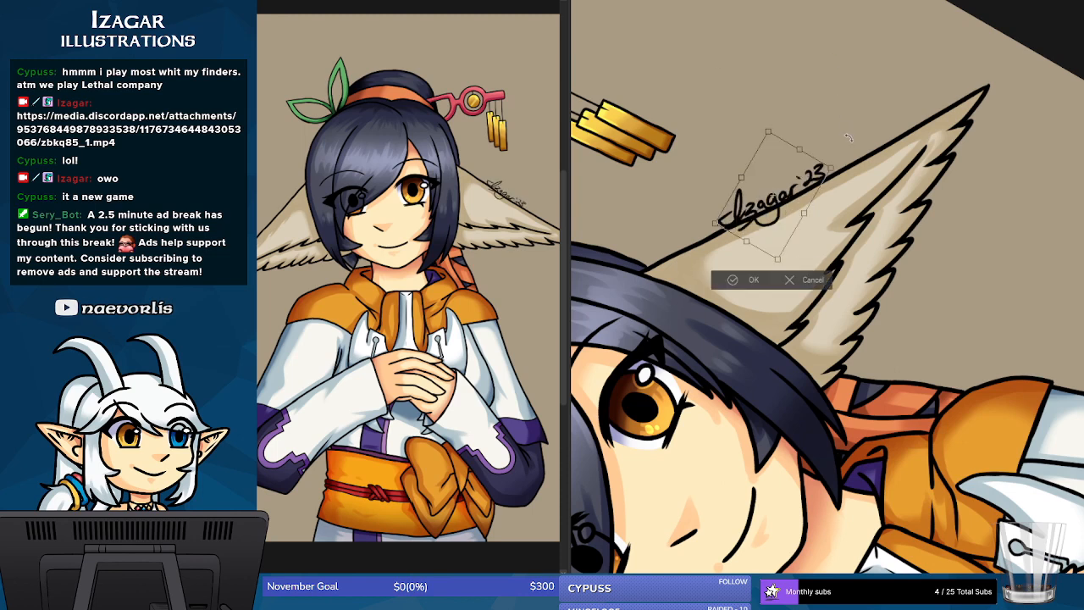
{"action": "left_click_drag", "start_coordinate": [828, 168], "coordinate": [797, 183]}
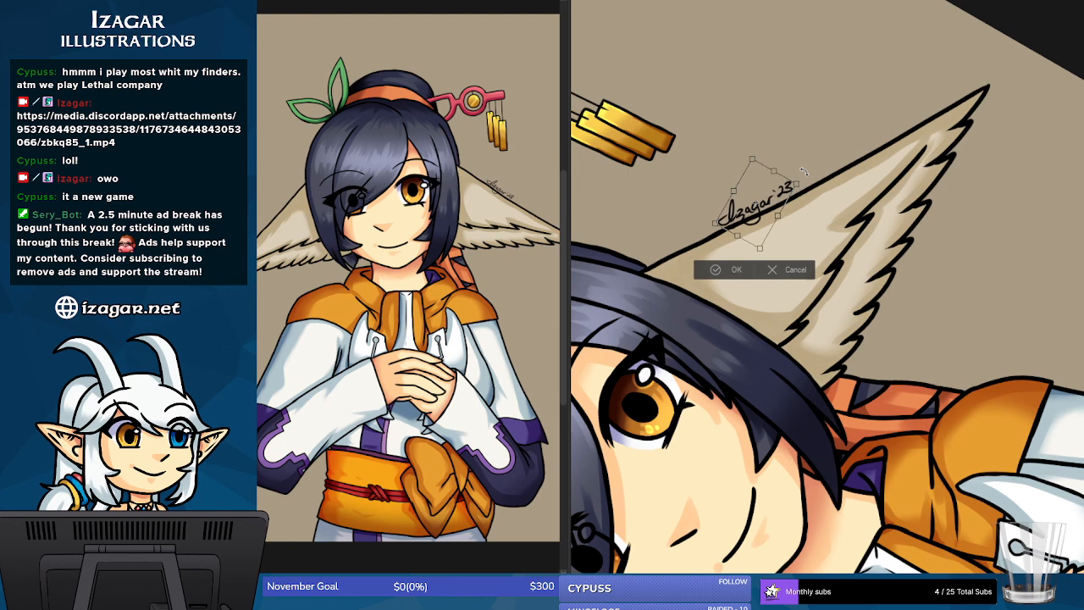
{"action": "left_click", "coordinate": [725, 271]}
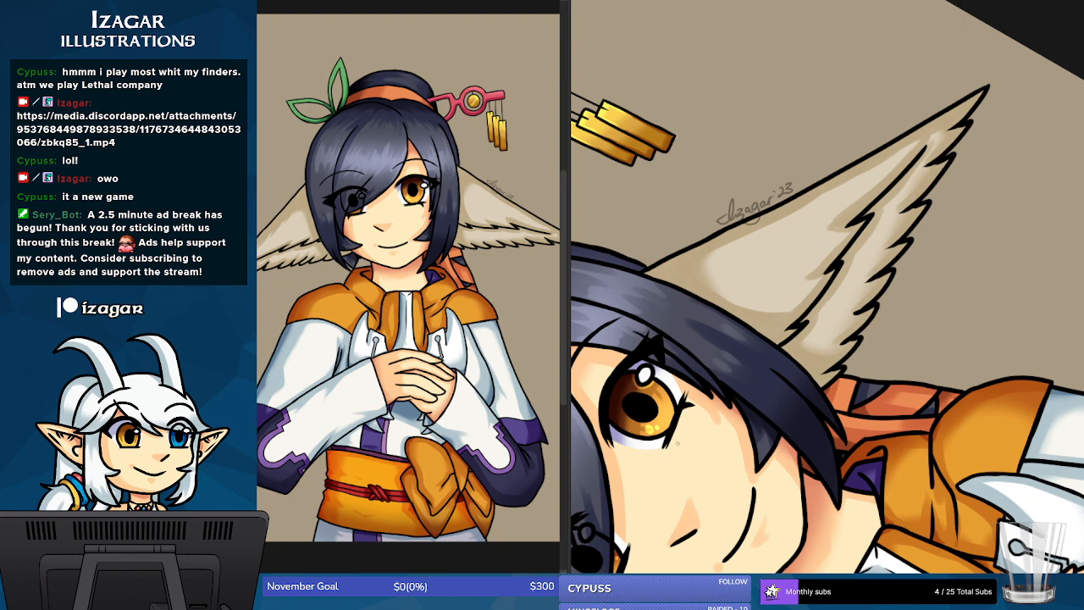
- Straighten the rotated canvas and examine the signature and the whole illustration from the hair ornament down to the sash
{"action": "key", "text": "ctrl+plus"}
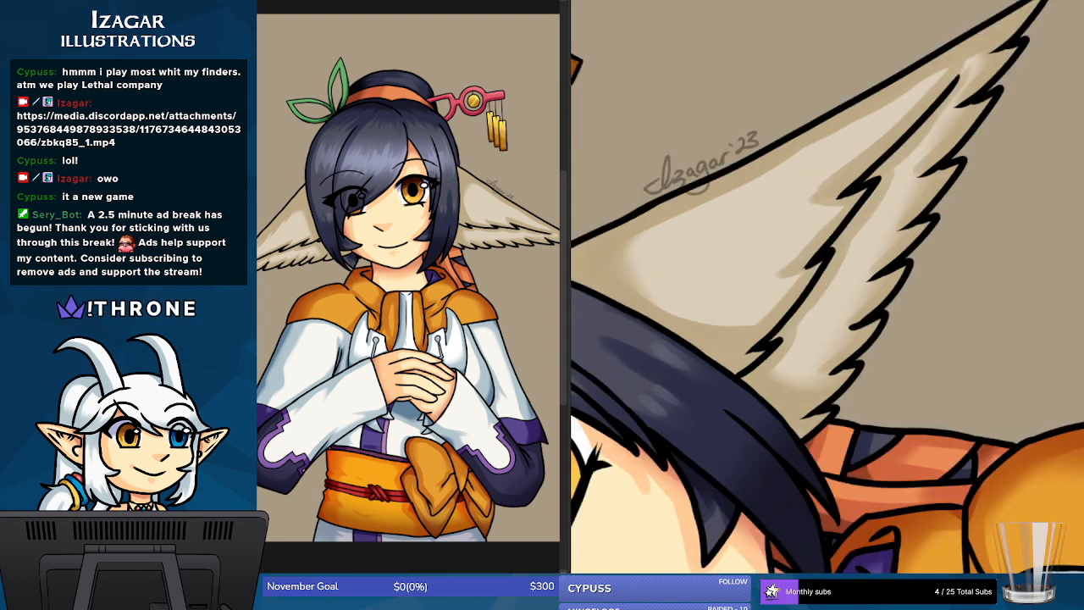
{"action": "key", "text": "ctrl+at"}
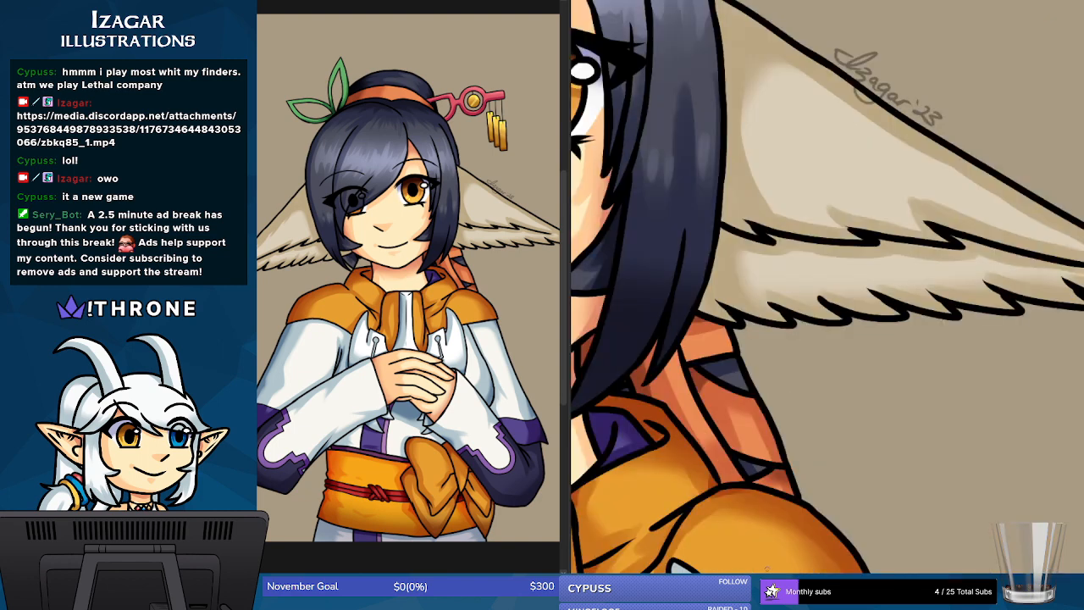
{"action": "key", "text": "ctrl+minus"}
{"action": "key", "text": "ctrl+minus"}
{"action": "key", "text": "ctrl+minus"}
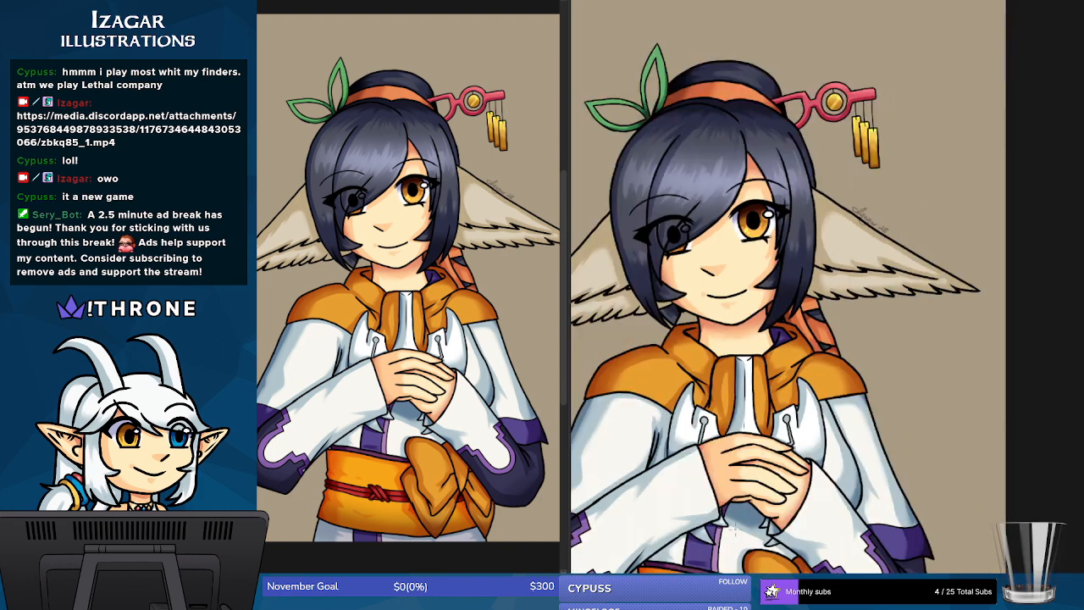
{"action": "left_click_drag", "start_coordinate": [859, 579], "coordinate": [812, 579]}
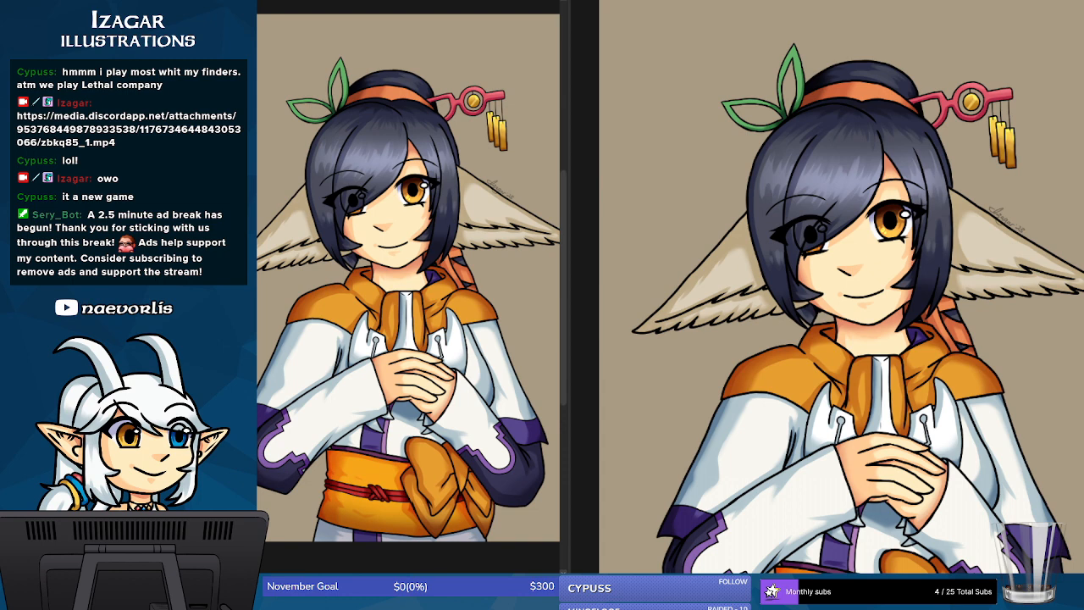
{"action": "scroll", "coordinate": [841, 287], "scroll_direction": "down", "scroll_amount": 5}
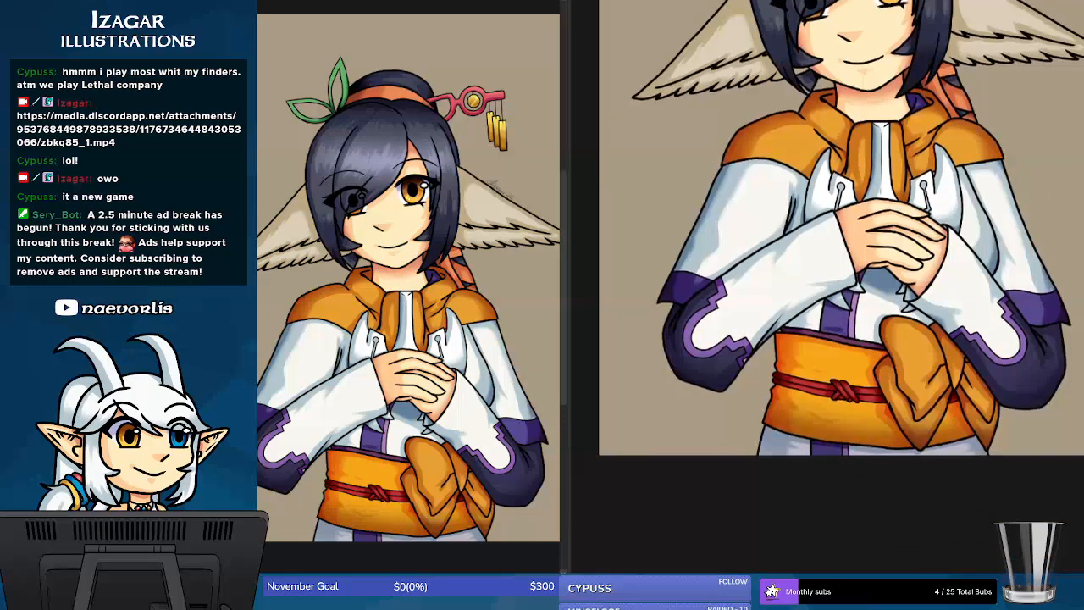
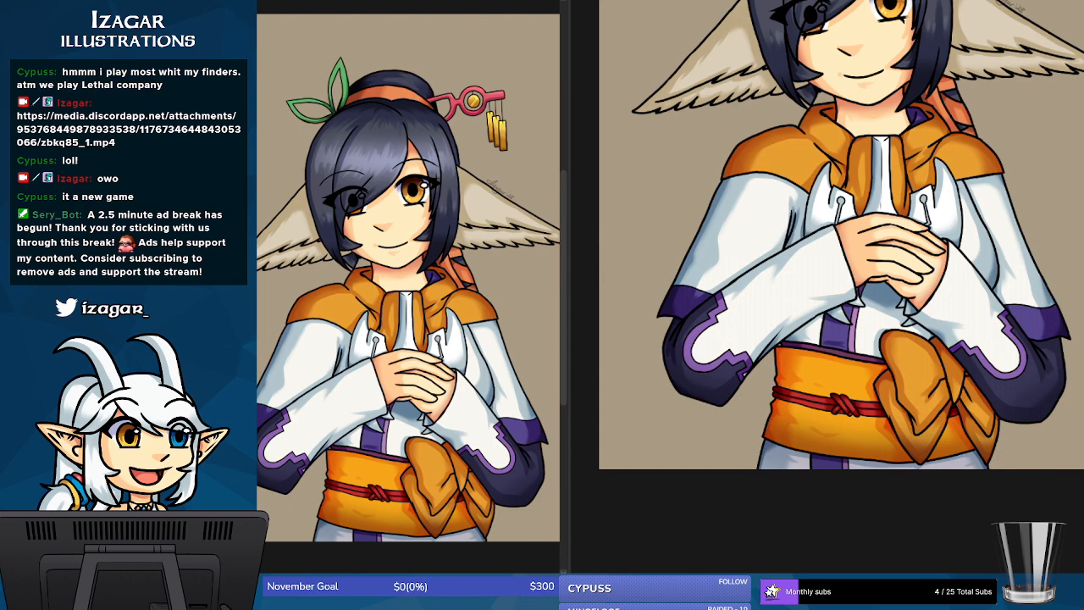
{"action": "scroll", "coordinate": [841, 288], "scroll_direction": "up", "scroll_amount": 5}
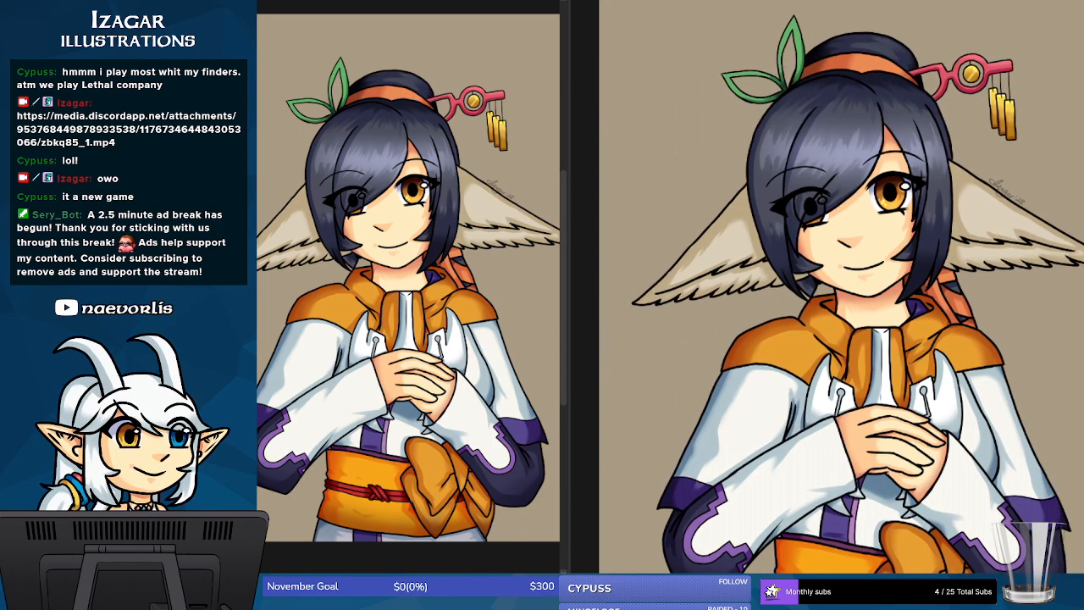
{"action": "scroll", "coordinate": [841, 288], "scroll_direction": "down", "scroll_amount": 3}
{"action": "scroll", "coordinate": [841, 288], "scroll_direction": "down", "scroll_amount": 2}
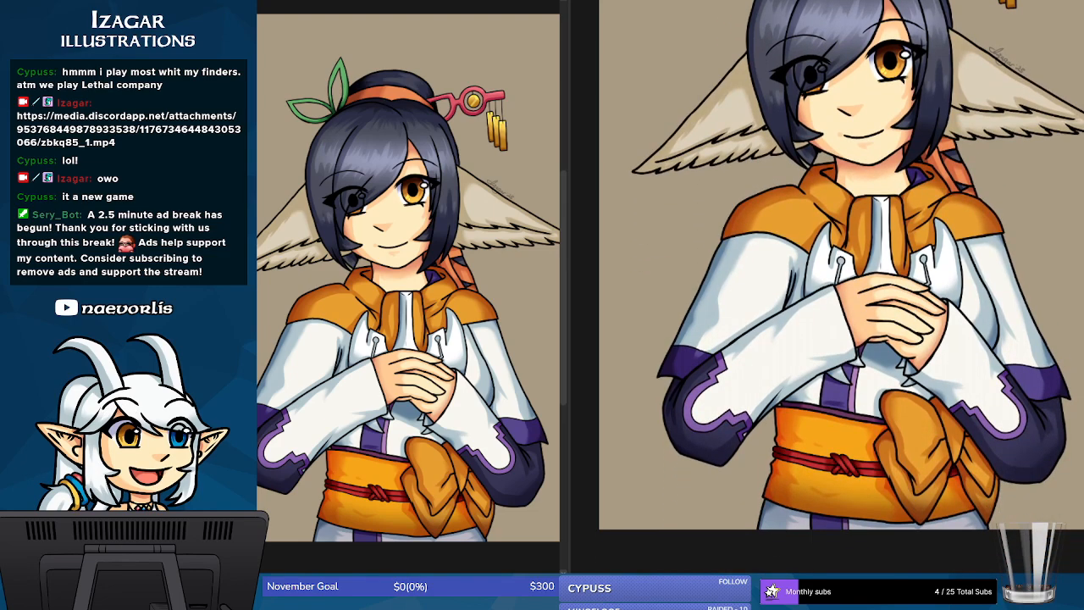
{"action": "scroll", "coordinate": [841, 288], "scroll_direction": "up", "scroll_amount": 1}
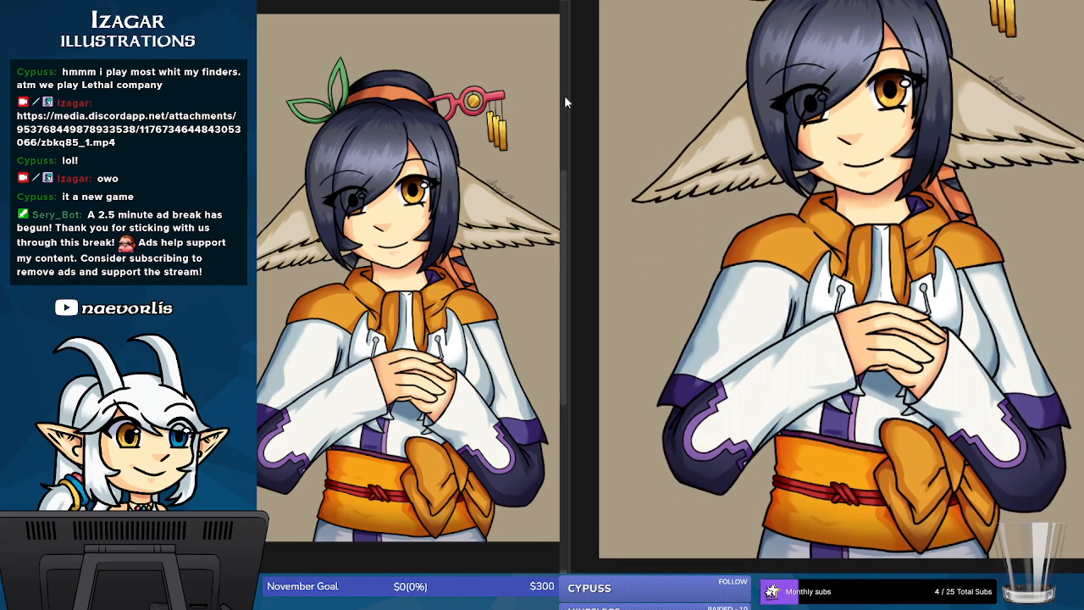